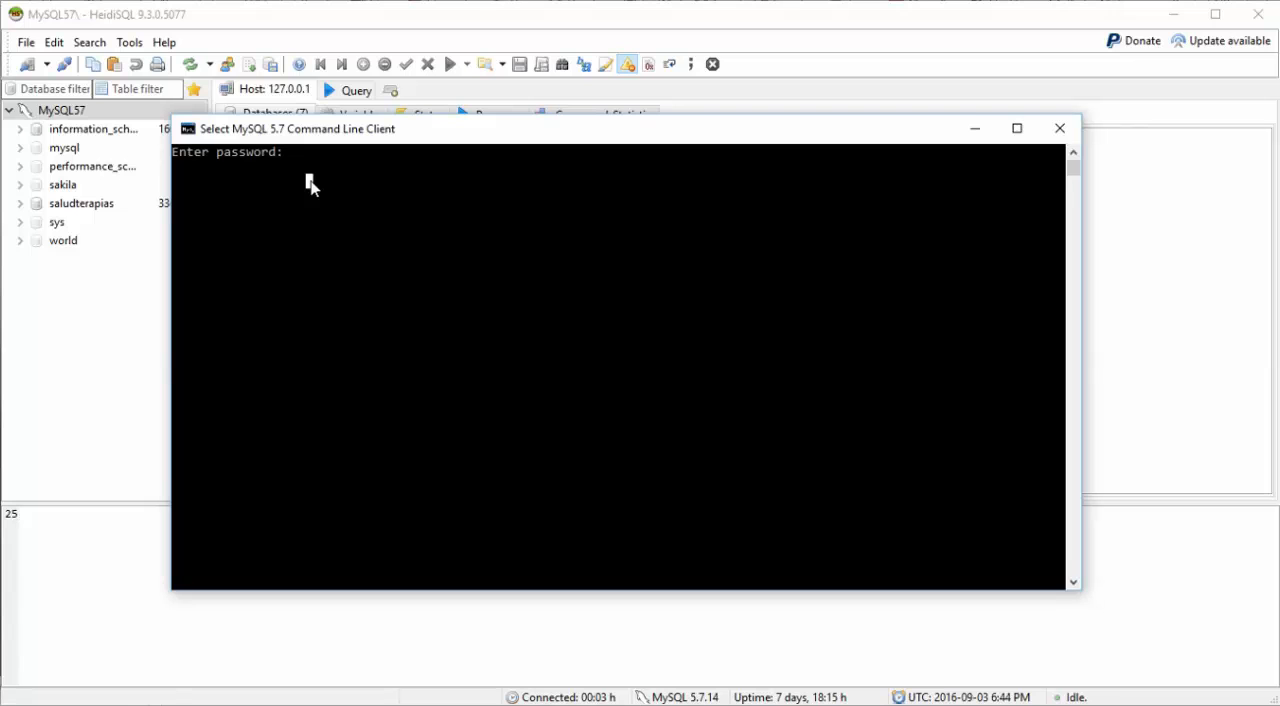
# Step: Log in to the MySQL command line client with the account password
pyautogui.write('******')
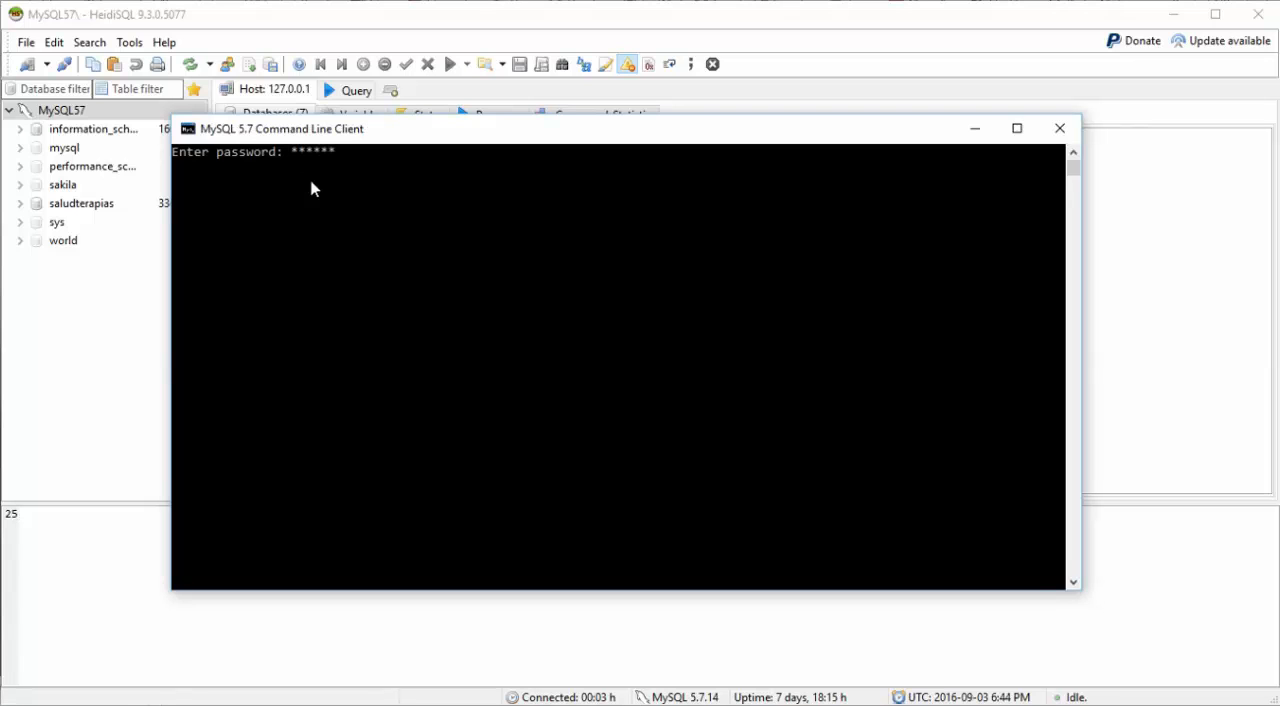
pyautogui.write('***')
pyautogui.press('Return')
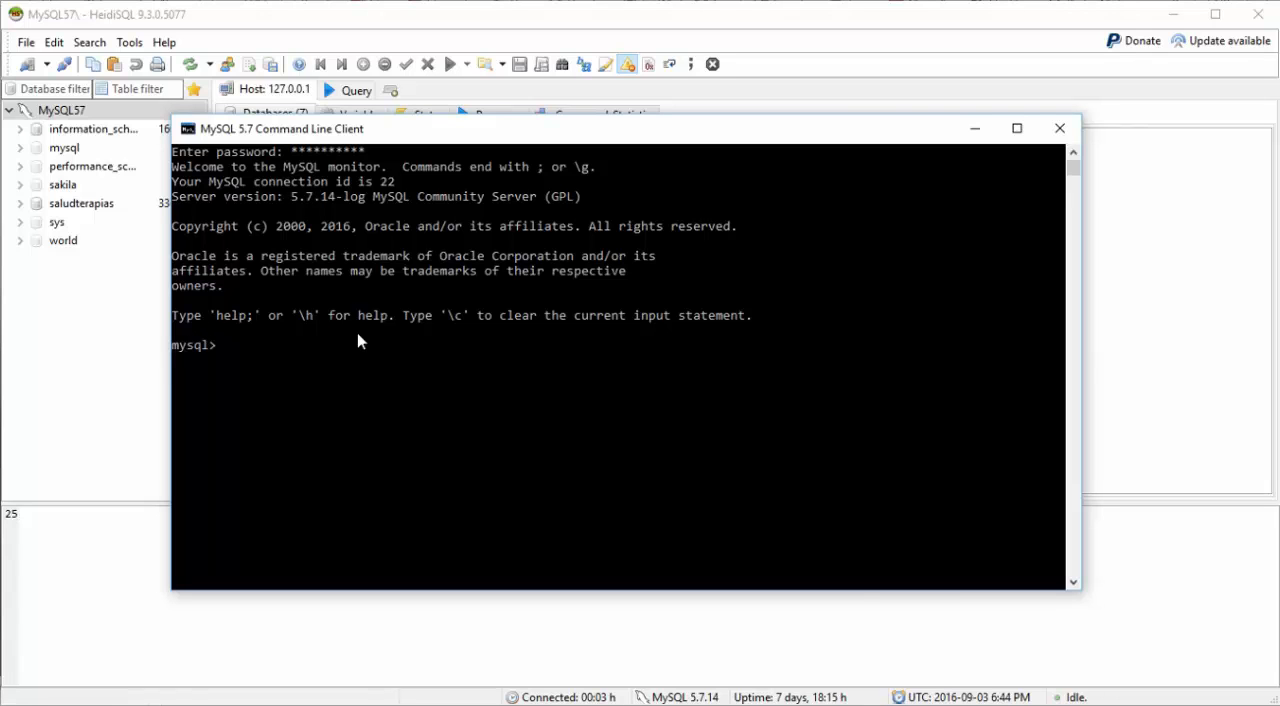
# Step: List all databases on the server with "show databases;"
pyautogui.write('show databases;')
pyautogui.press('Return')
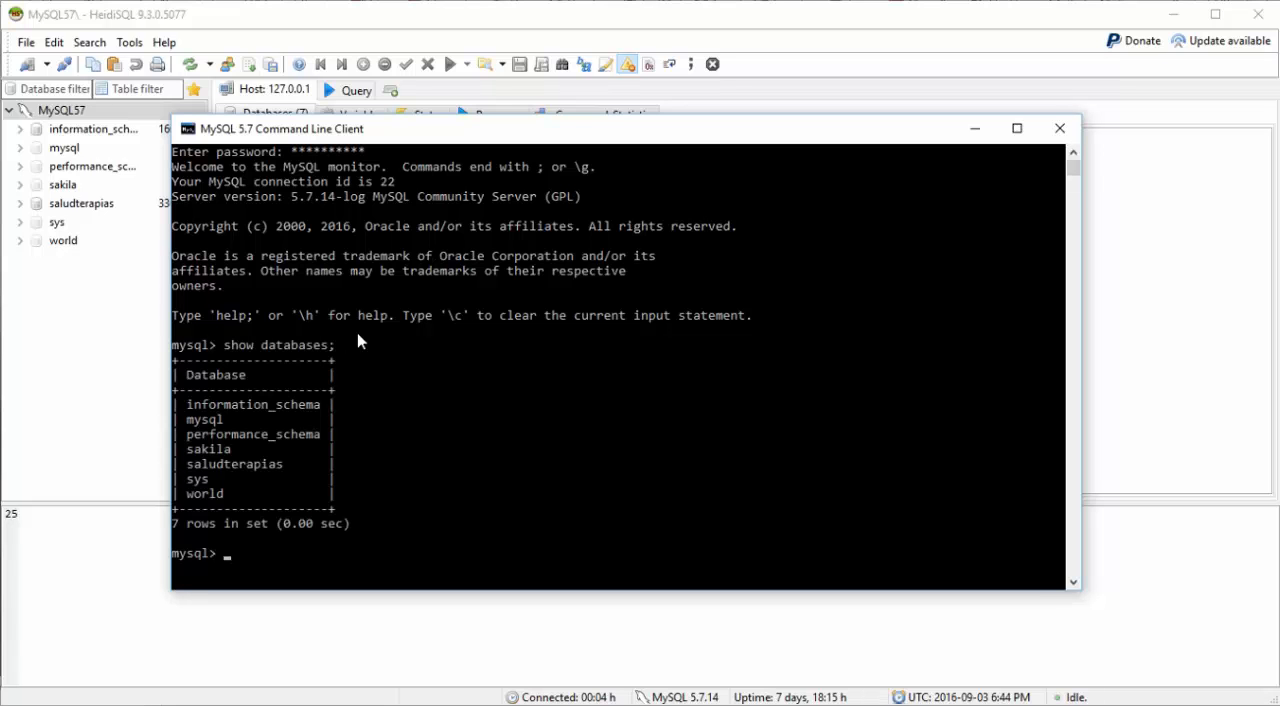
# Step: Make saludterapias the active database with "use saludterapias;"
pyautogui.write('use saludterapias')
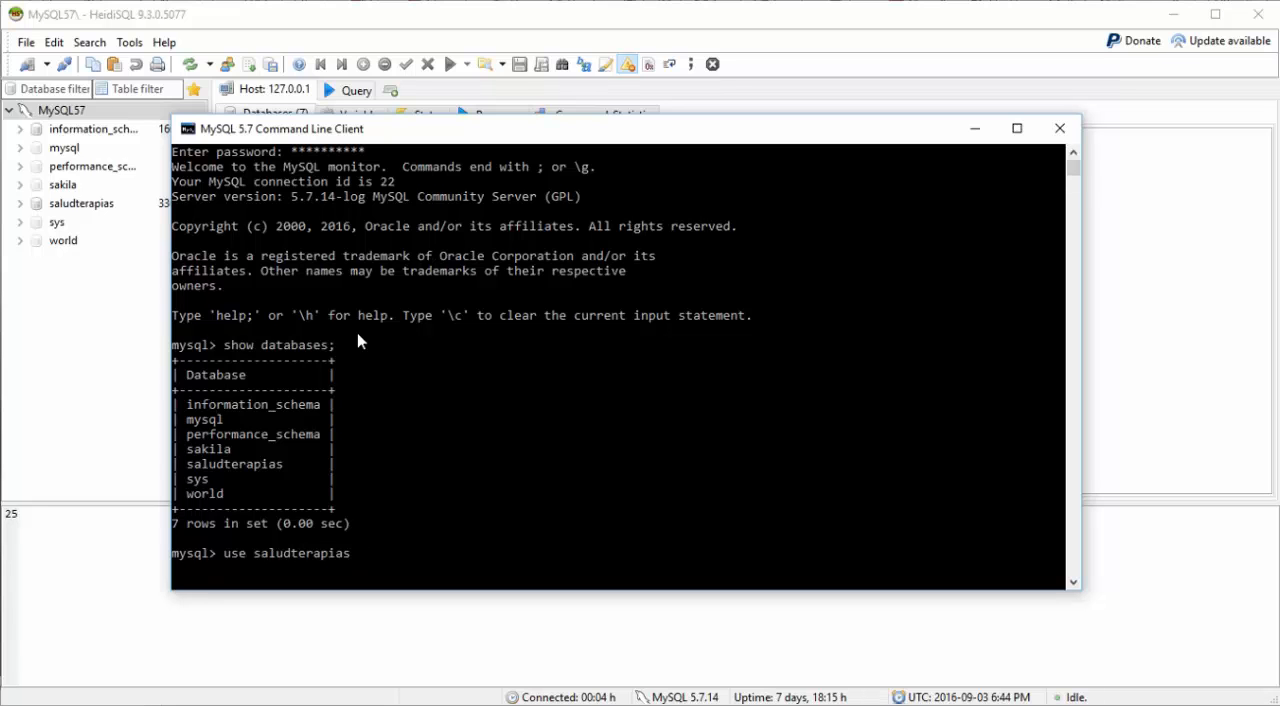
pyautogui.write(';')
pyautogui.press('Return')
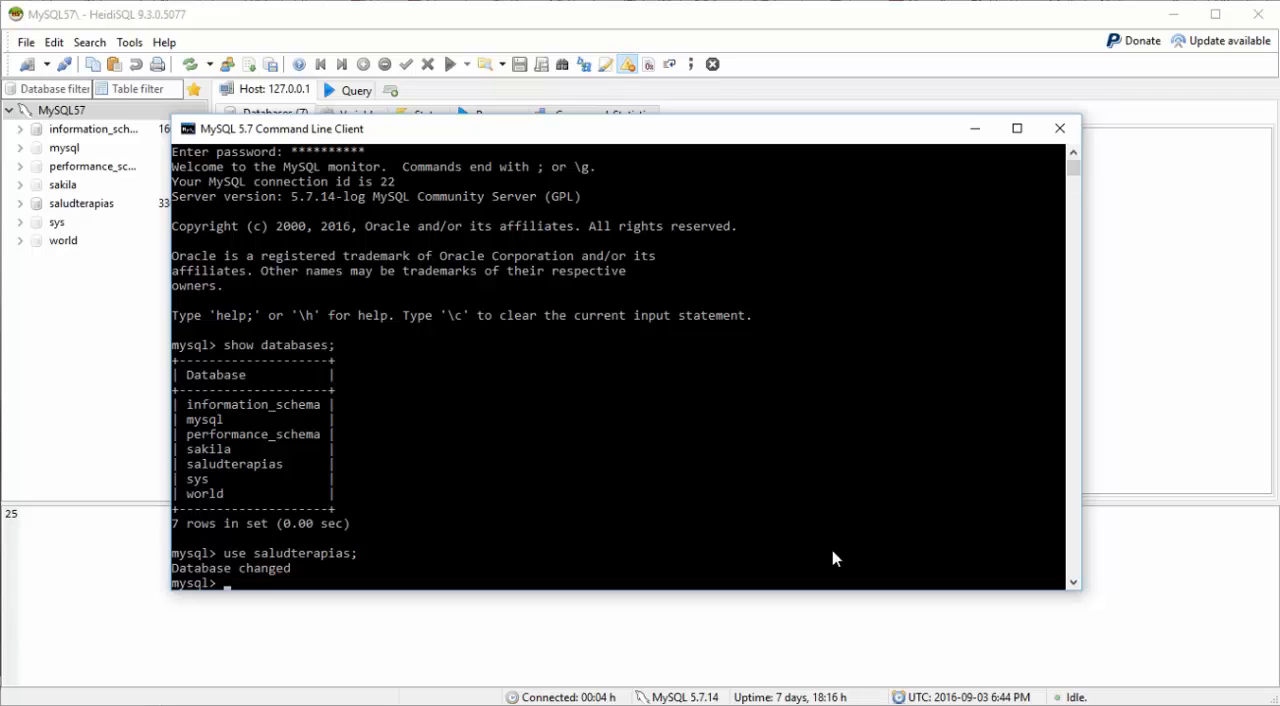
# Step: Switch to HeidiSQL, open the saludterapias database and go through its table list from agendas to terapeutas
pyautogui.hotkey('alt', 'Tab')
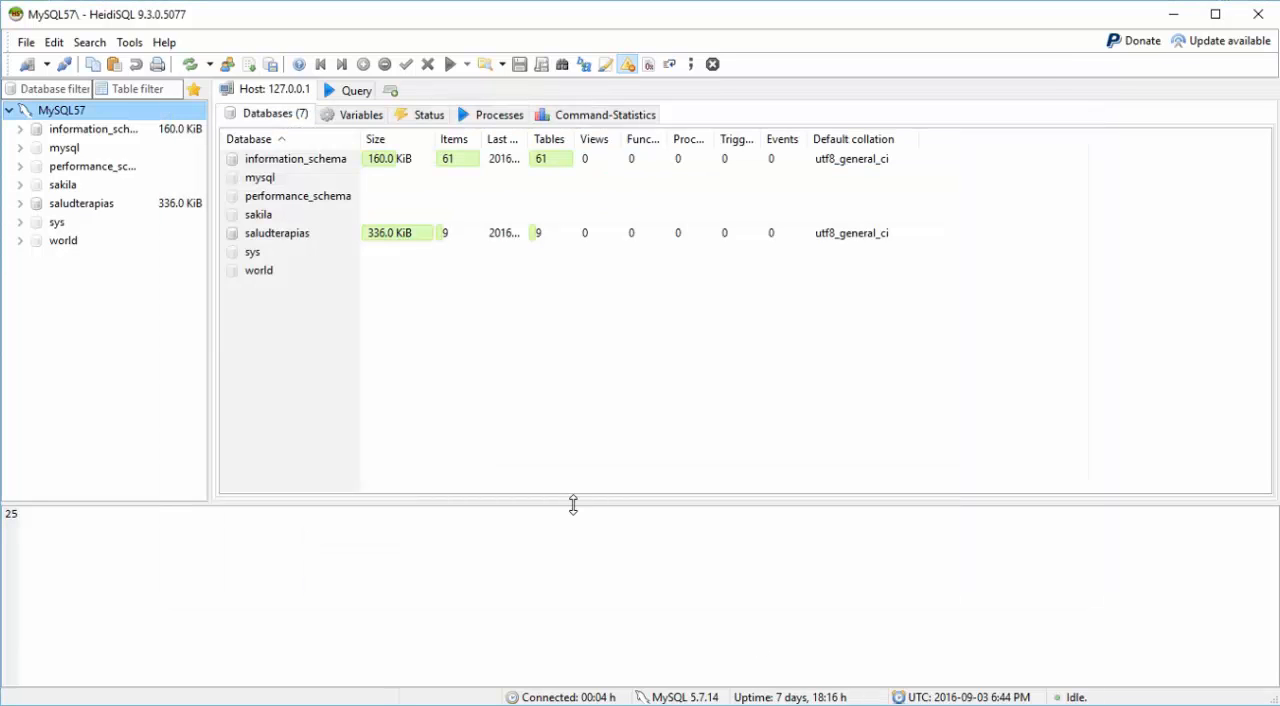
pyautogui.click(88, 212)
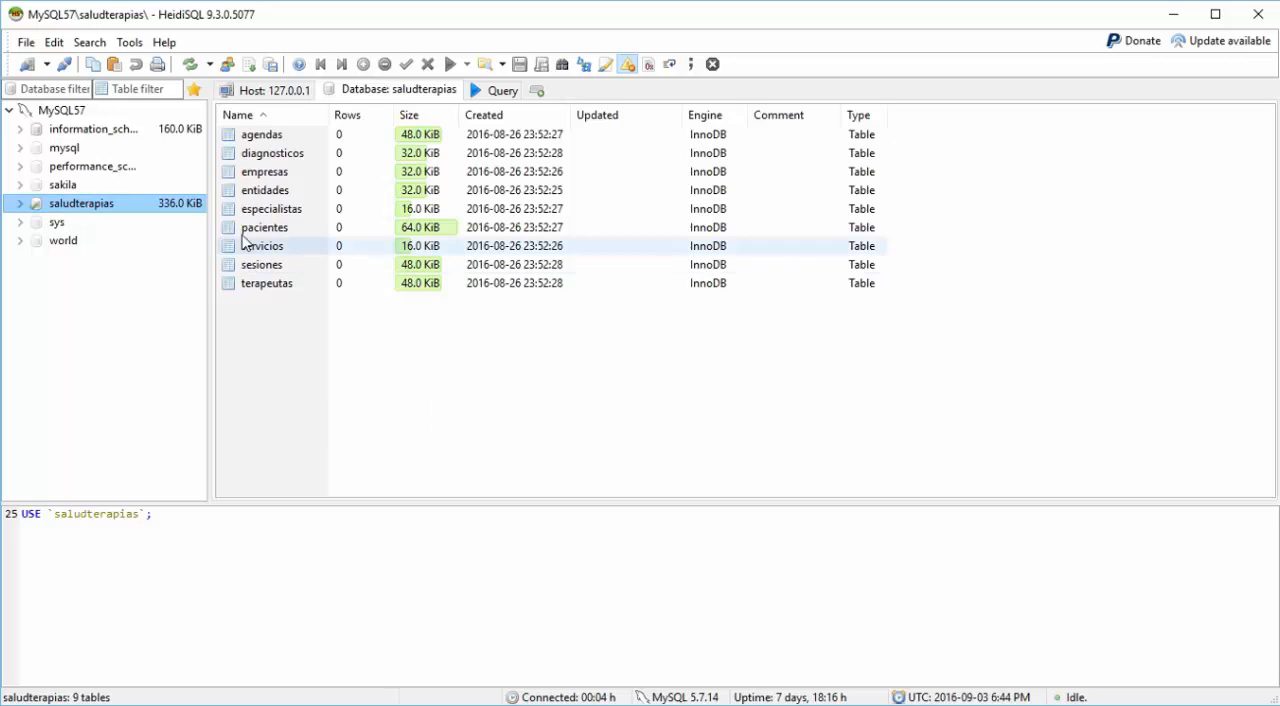
pyautogui.click(263, 141)
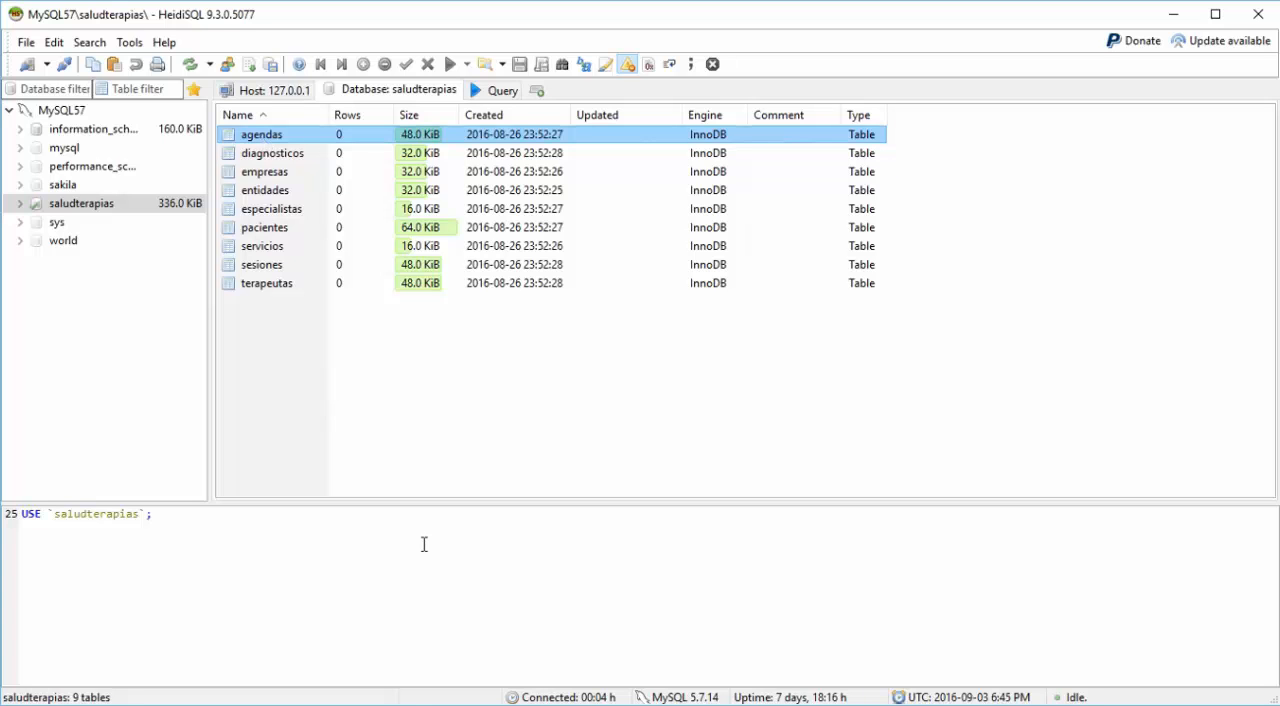
pyautogui.press('Down')
pyautogui.press('Down')
pyautogui.press('Down')
pyautogui.press('Down')
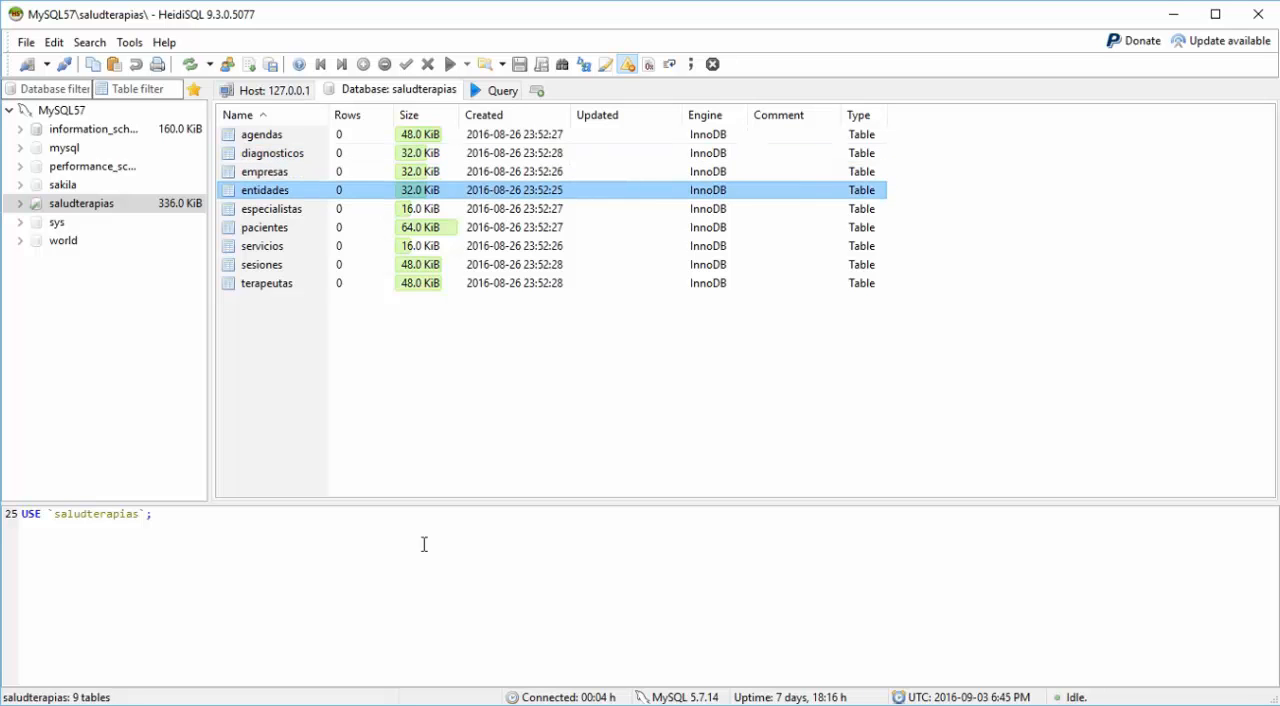
pyautogui.press('Down')
pyautogui.press('Down')
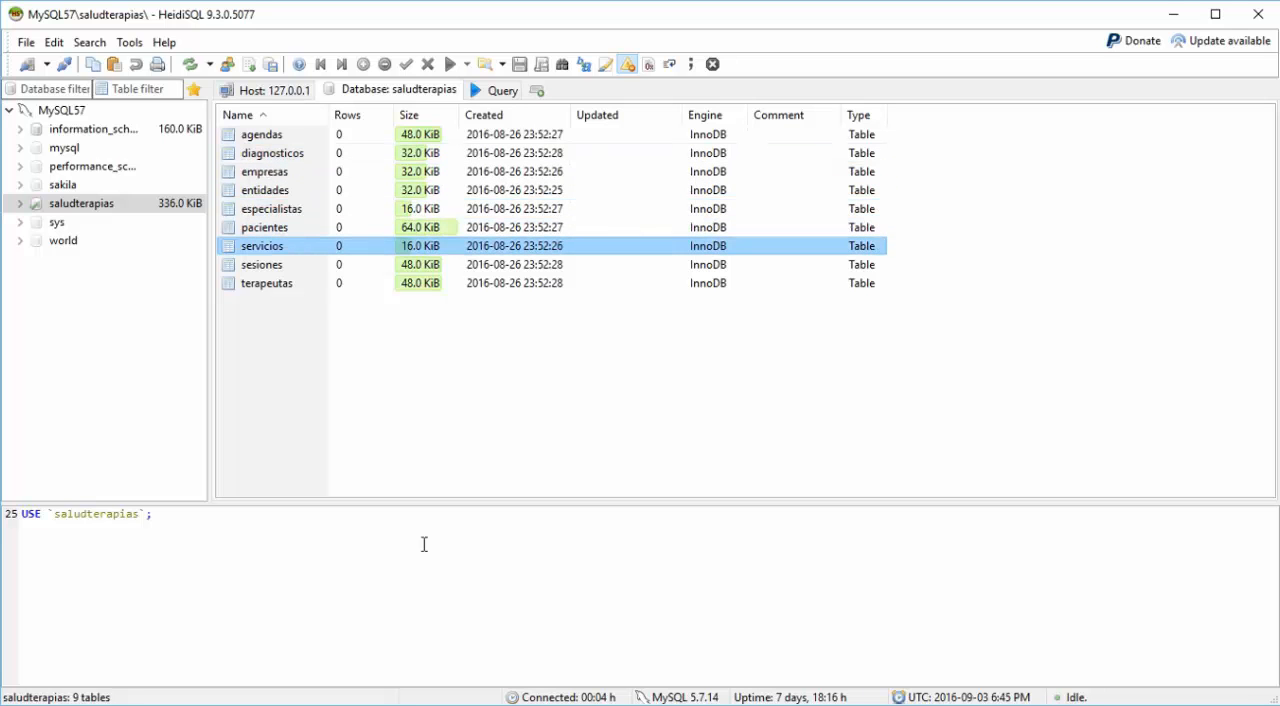
pyautogui.press('Down')
pyautogui.press('Down')
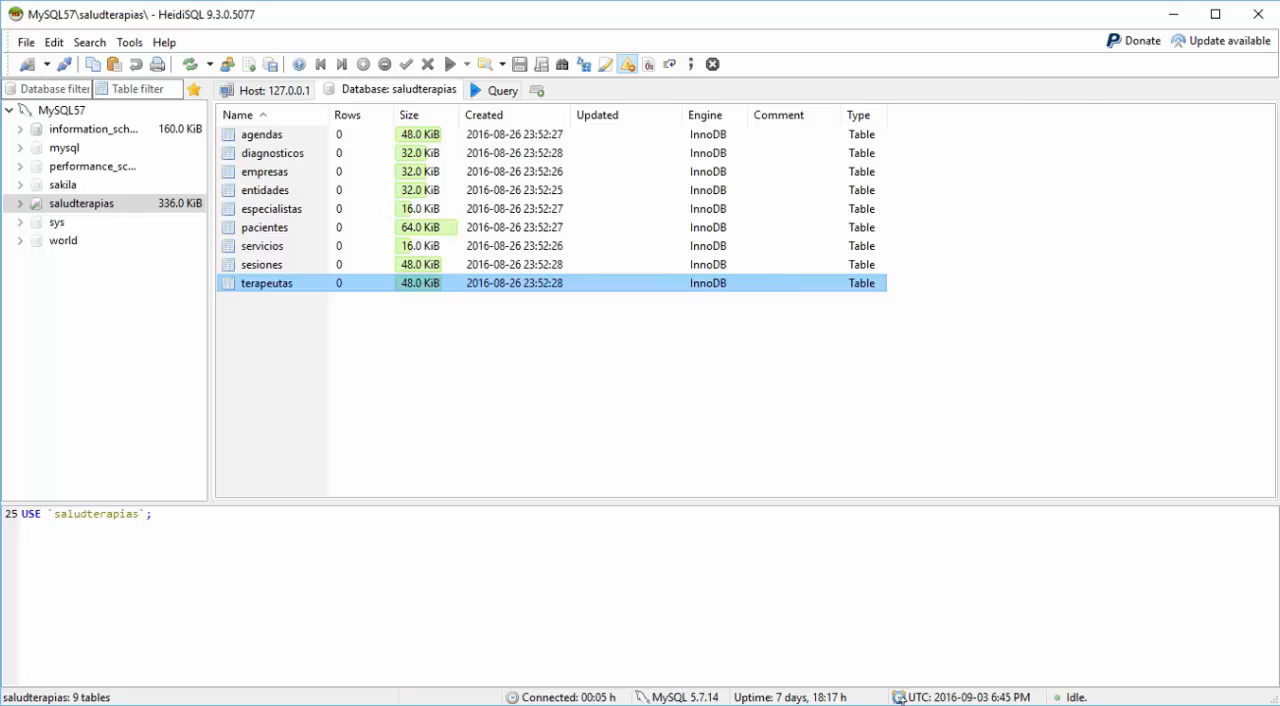
# Step: Return to the MySQL command line client, place its window beside the table list and run "describe agendas;"
pyautogui.click(660, 705)
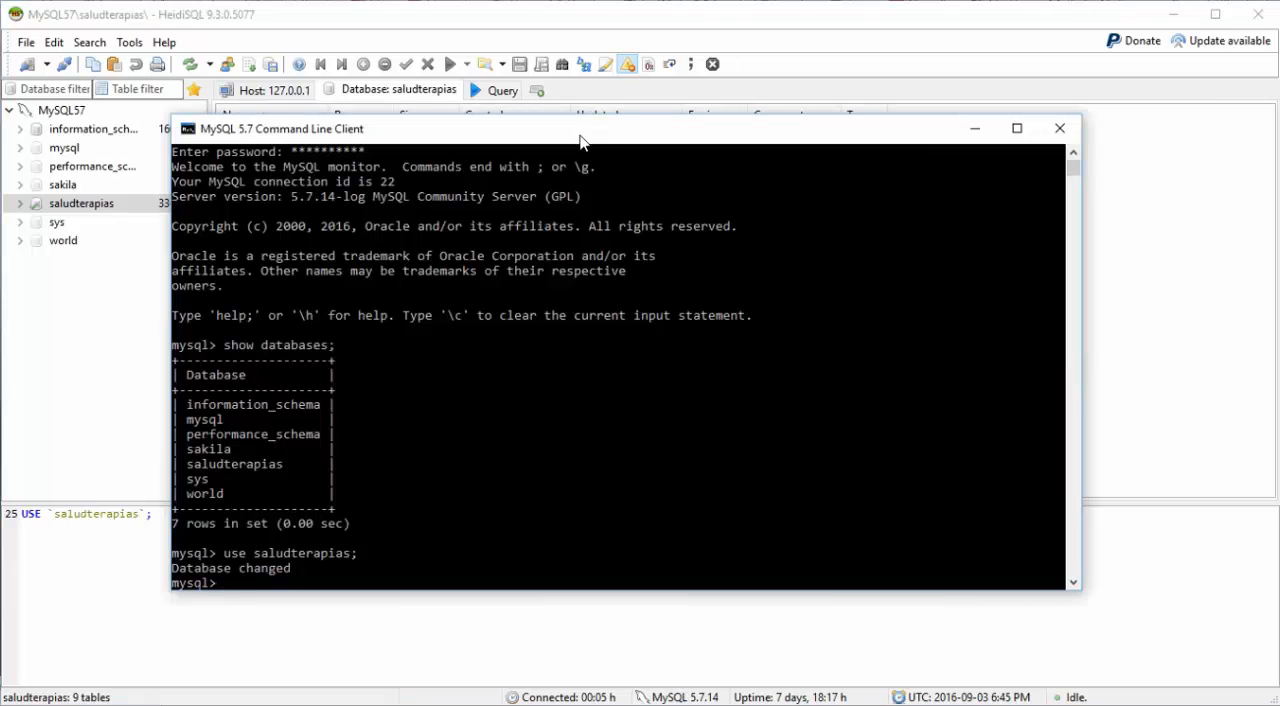
pyautogui.moveTo(569, 134); pyautogui.dragTo(742, 116)
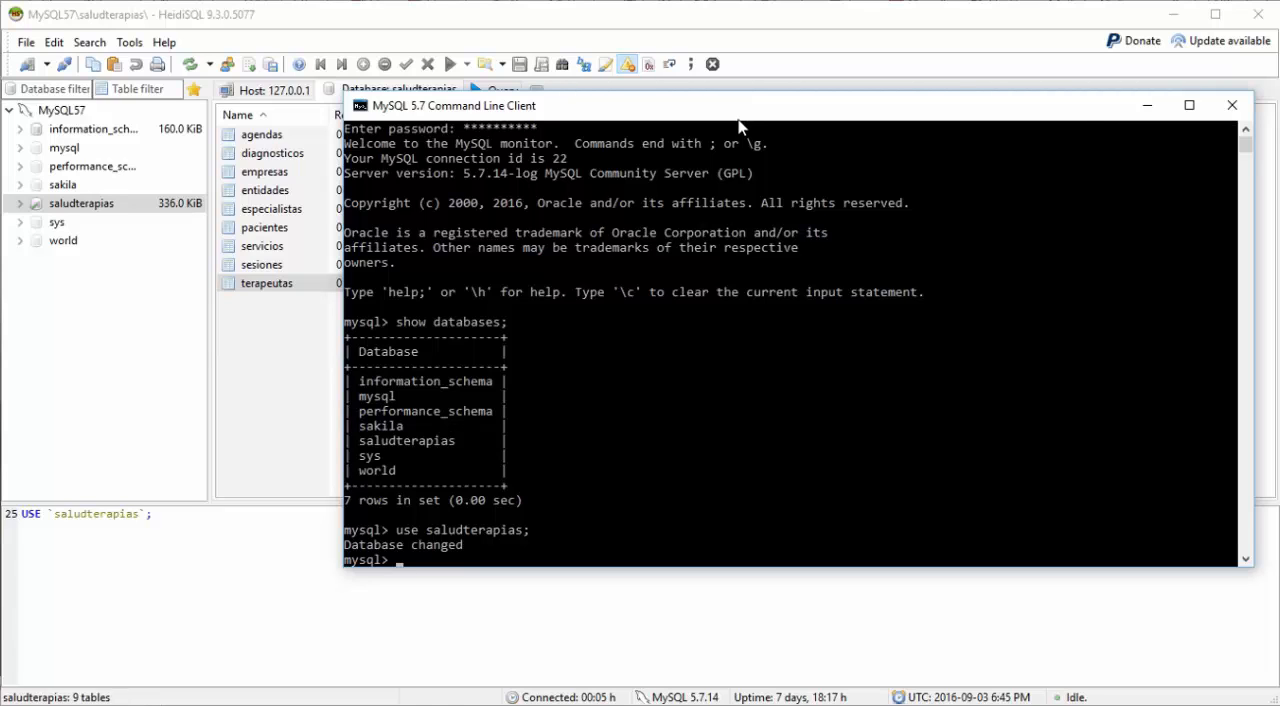
pyautogui.write('describe agendas;')
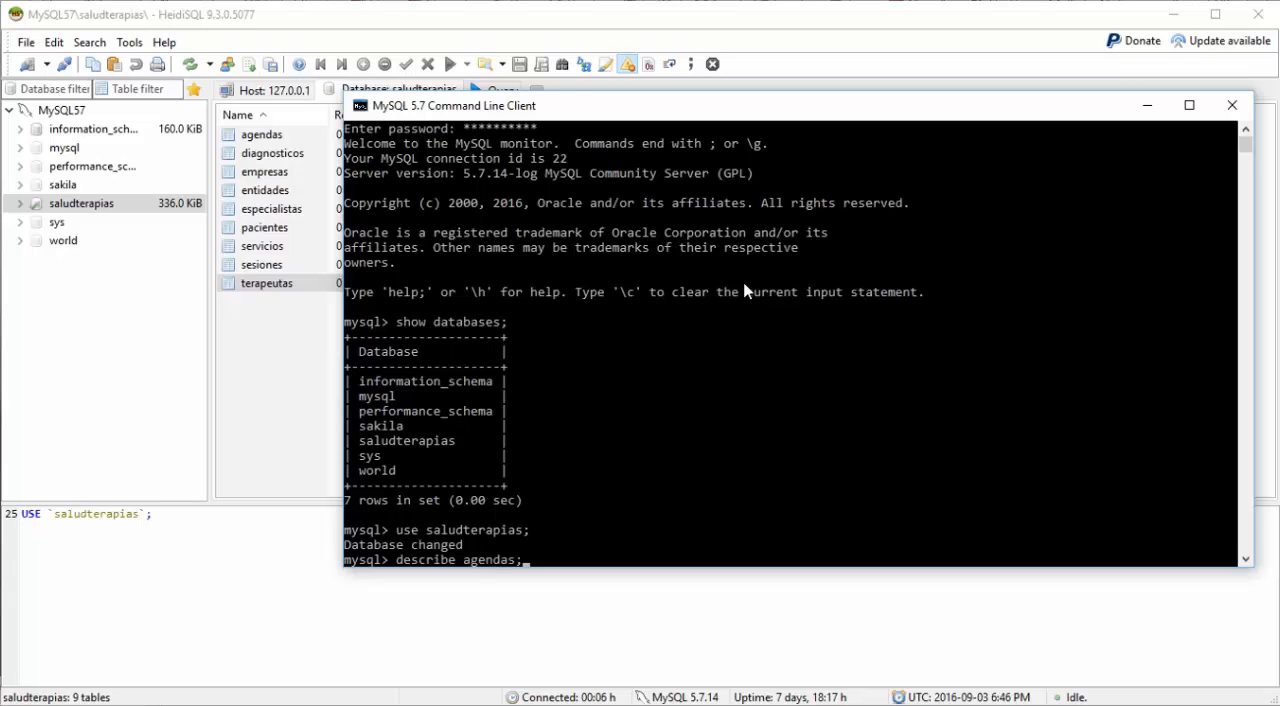
pyautogui.press('Return')
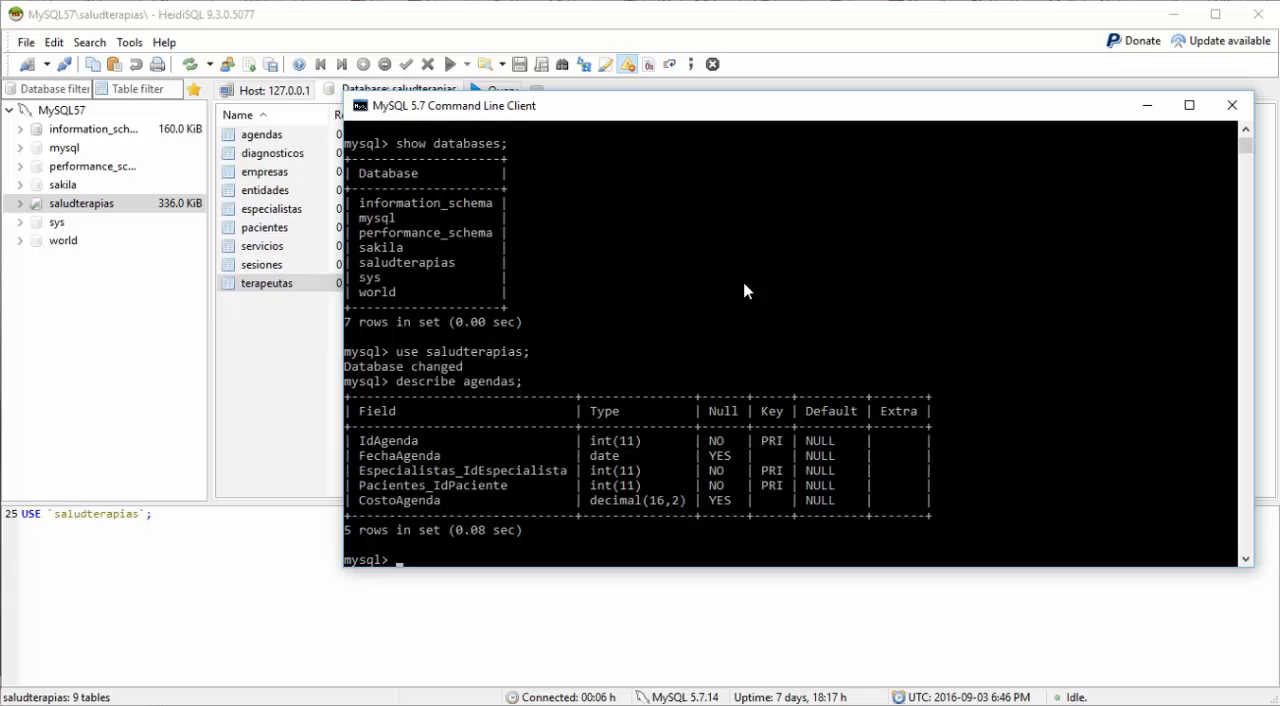
# Step: Show the structure of the diagnosticos table with "describe diagnosticos;"
pyautogui.write('describe diagnosticos')
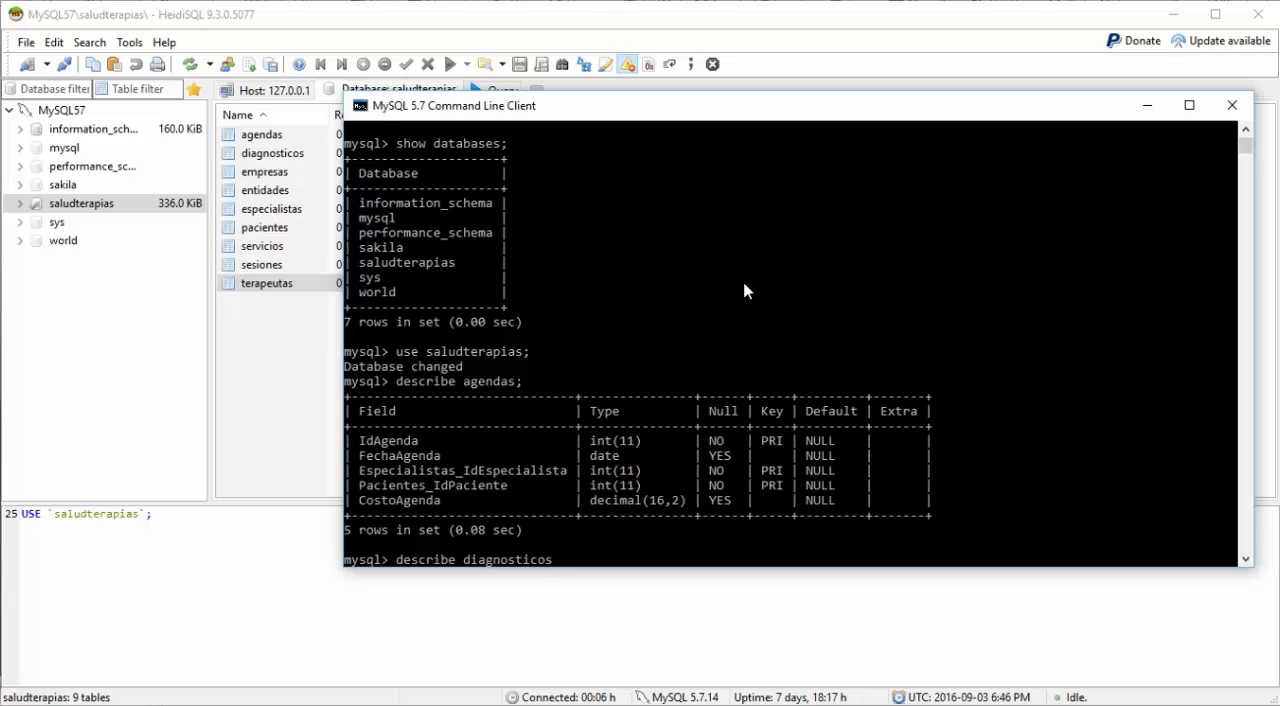
pyautogui.write(';')
pyautogui.press('Return')
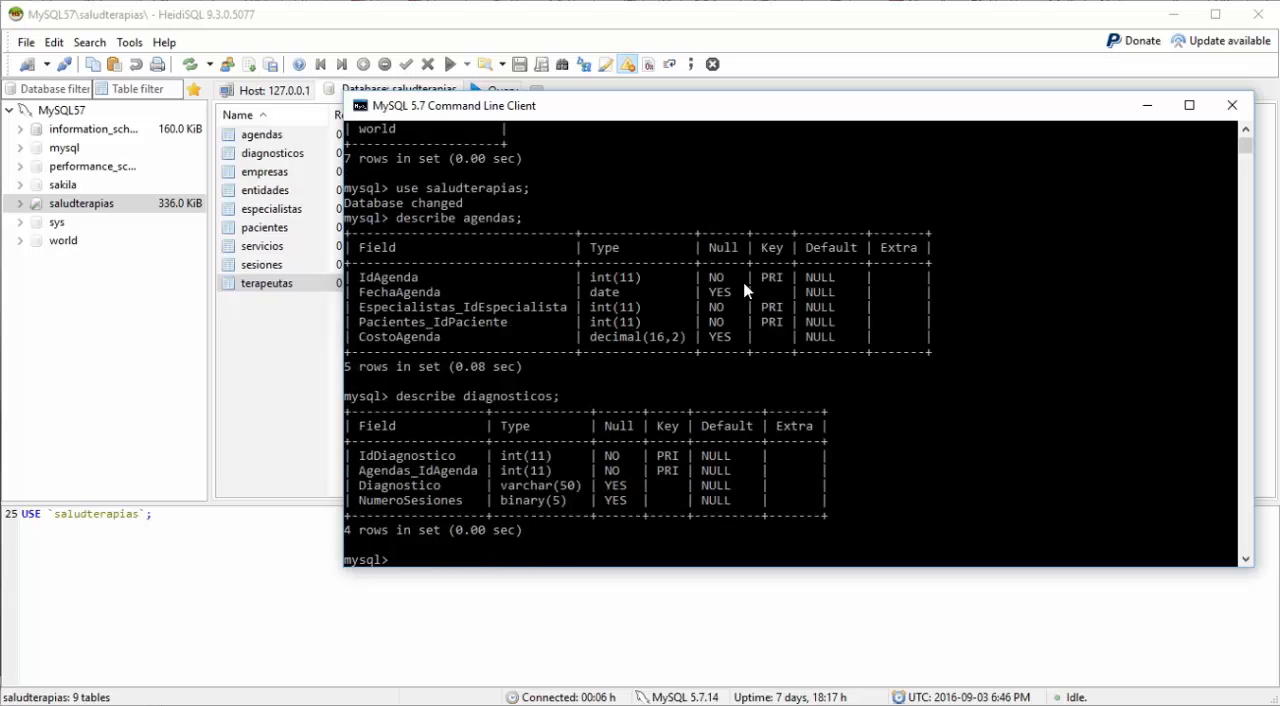
# Step: Show the structure of the empresas table with "describe empresas;"
pyautogui.write('describe')
pyautogui.write('empresas;')
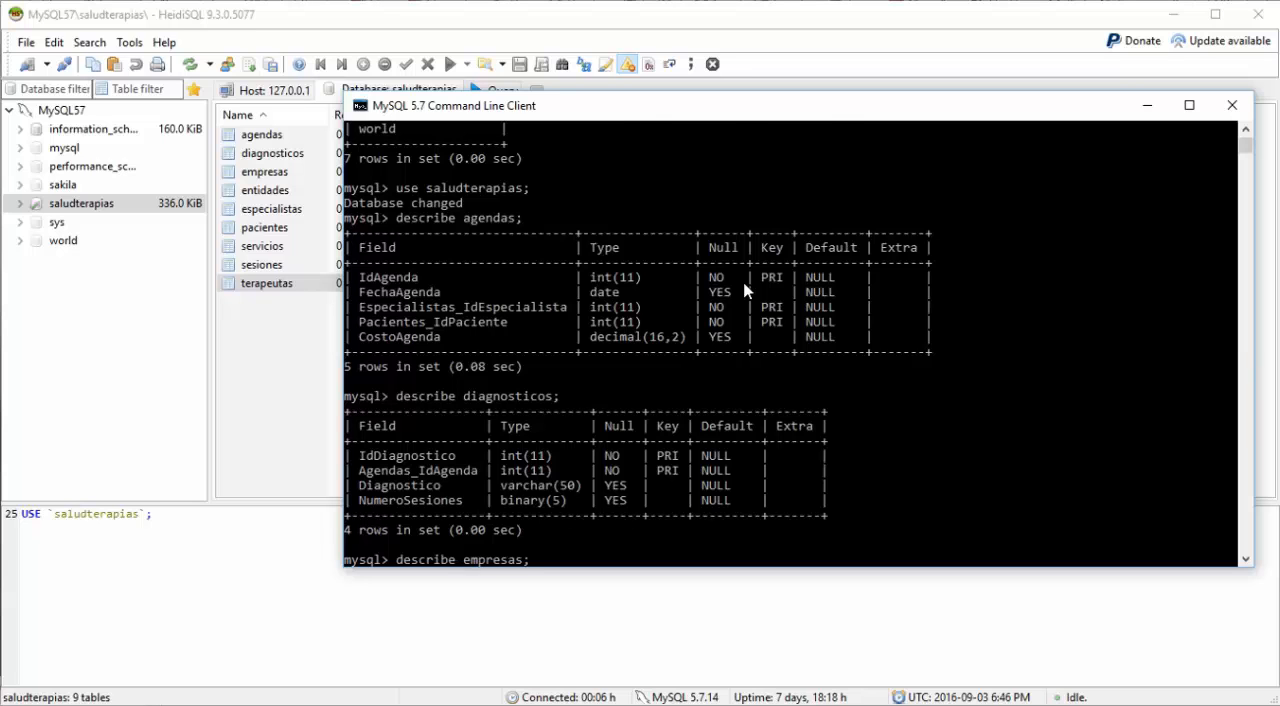
pyautogui.press('Return')
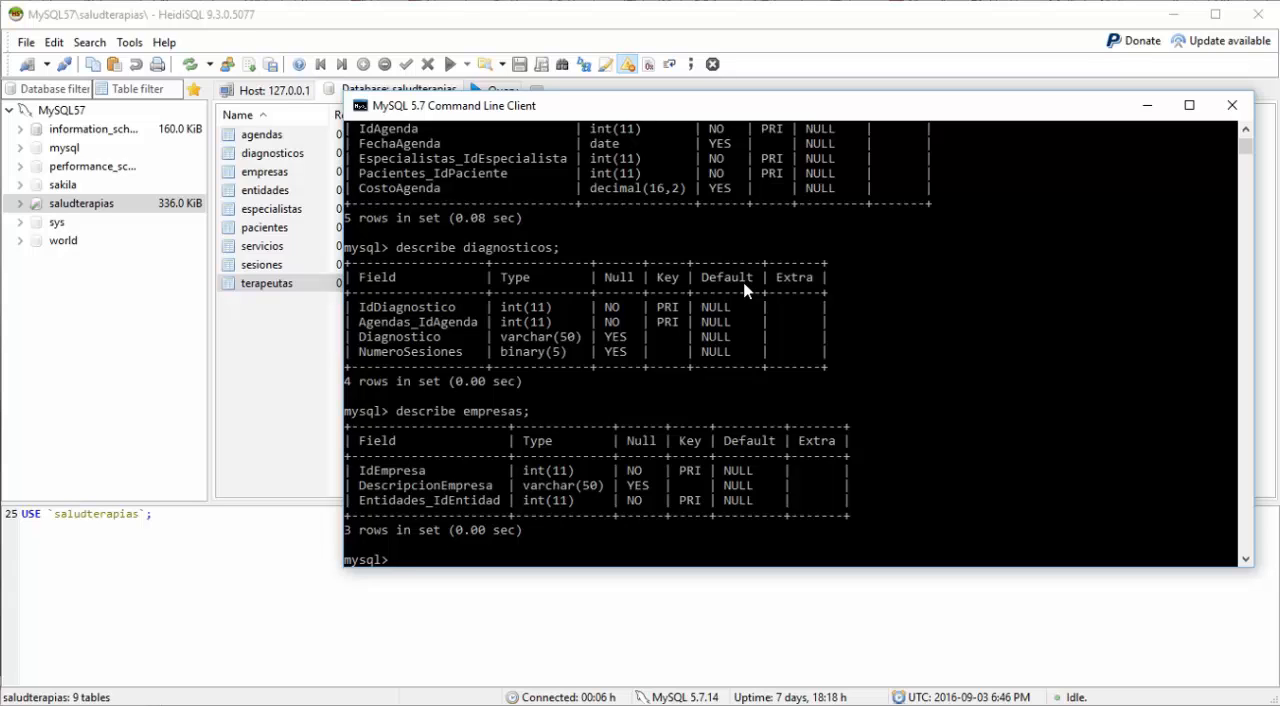
# Step: Show the structure of the entidades table with "describe entidades;"
pyautogui.write('describe entidade')
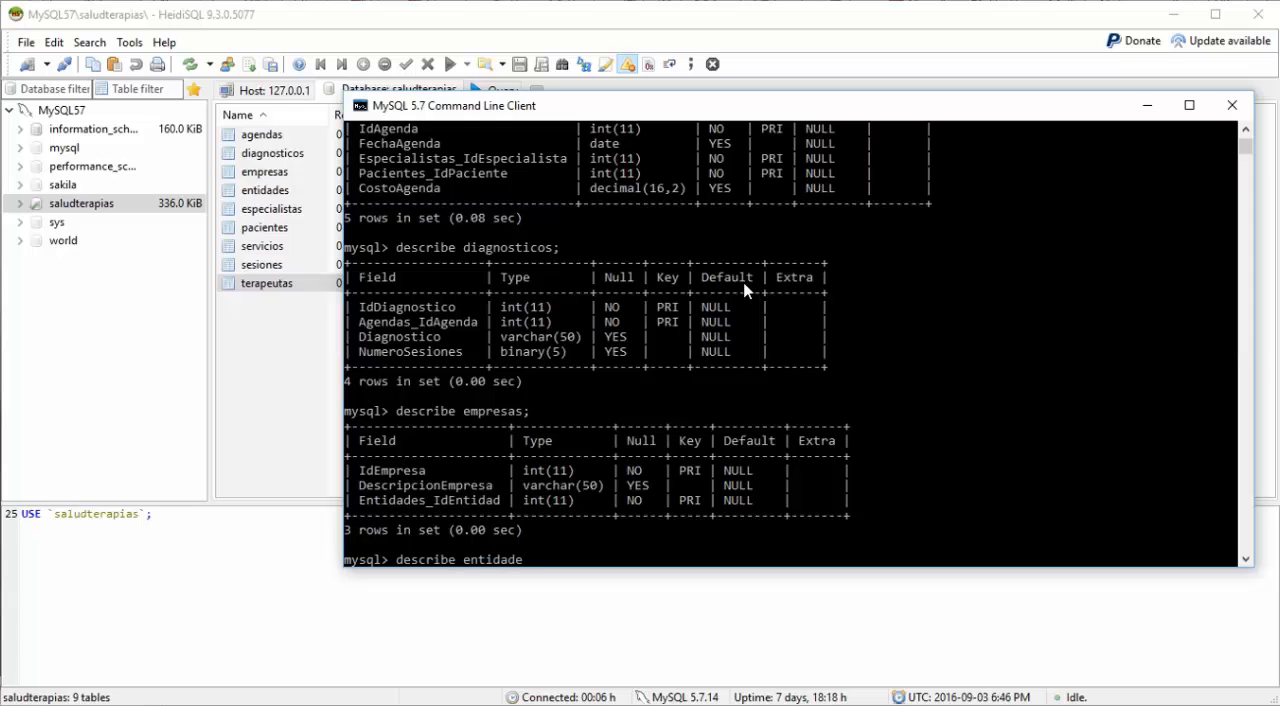
pyautogui.write('s;')
pyautogui.press('Return')
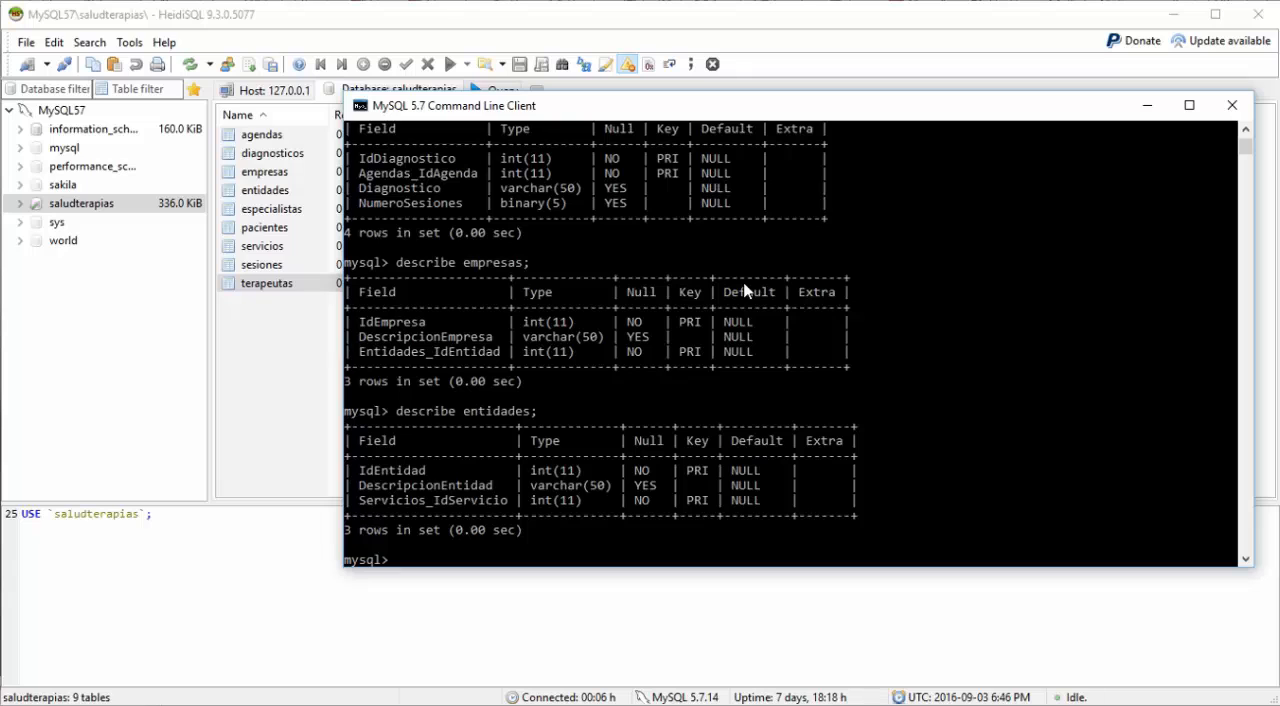
# Step: Show the structure of the especialistas table with "describe especialistas;"
pyautogui.write('describe especialistas')
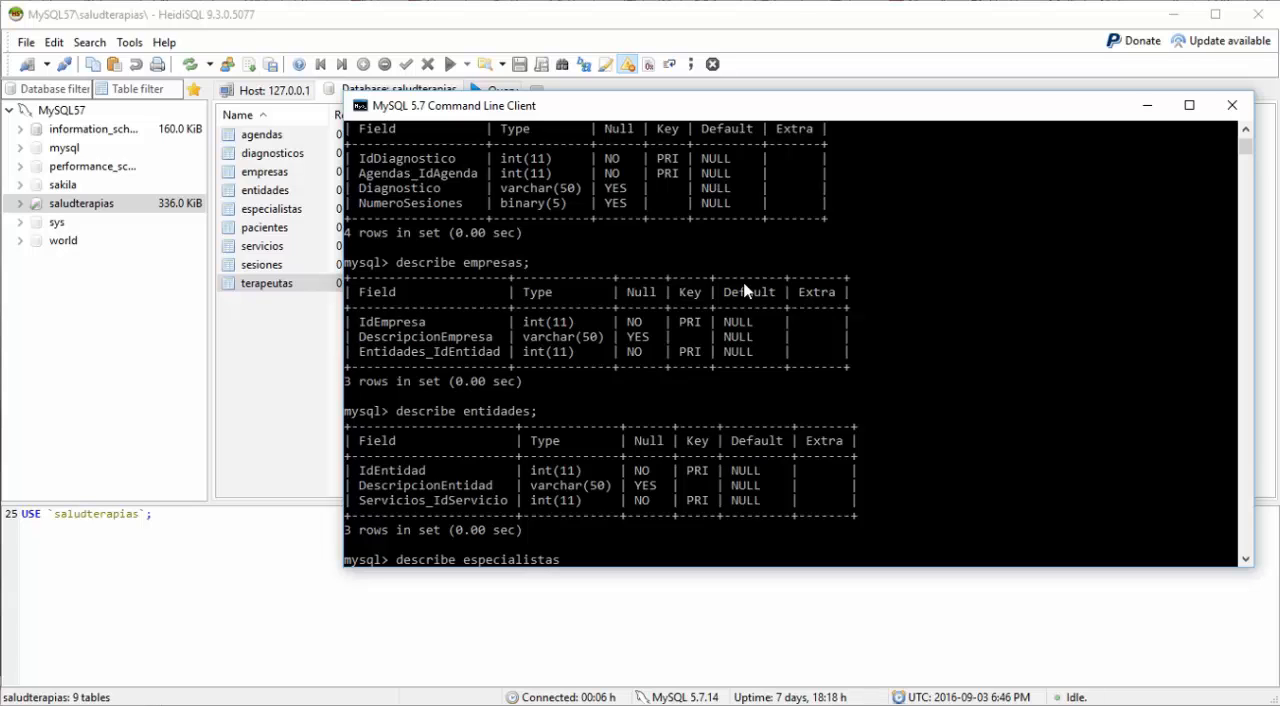
pyautogui.write(';')
pyautogui.press('Return')
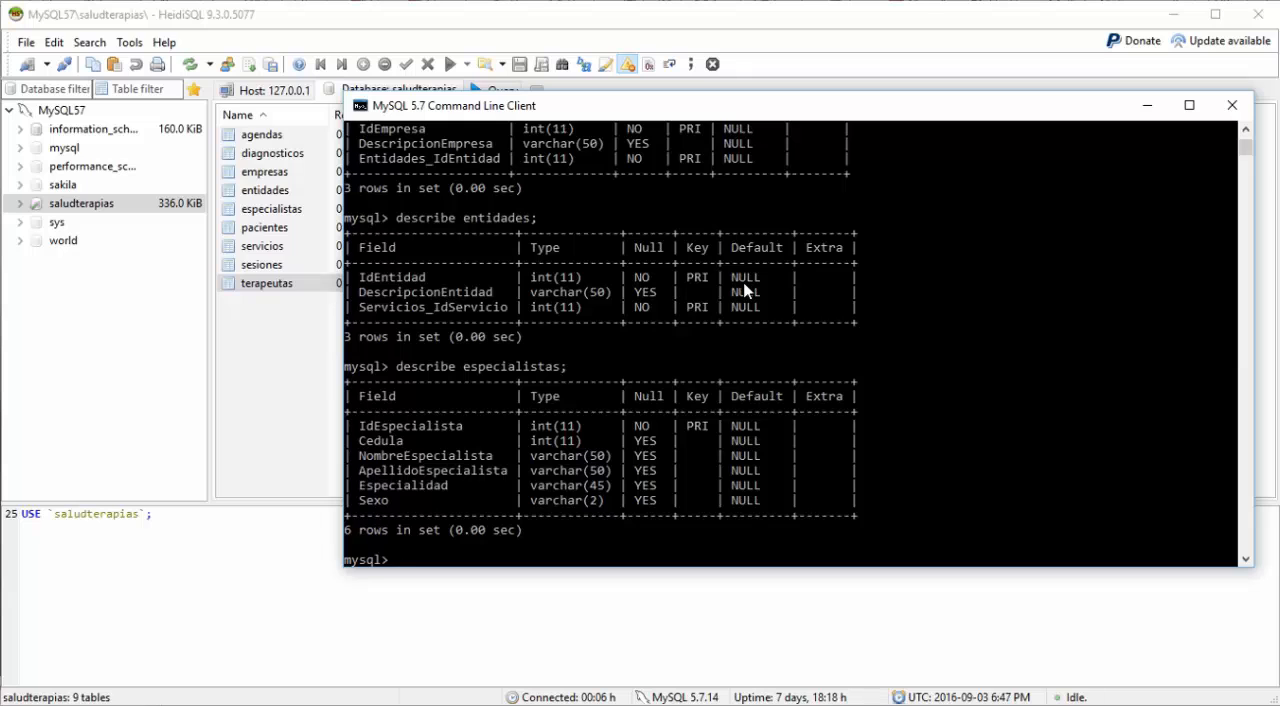
# Step: Show the structure of the pacientes table with "describe pacientes;"
pyautogui.write('describe pacientes;')
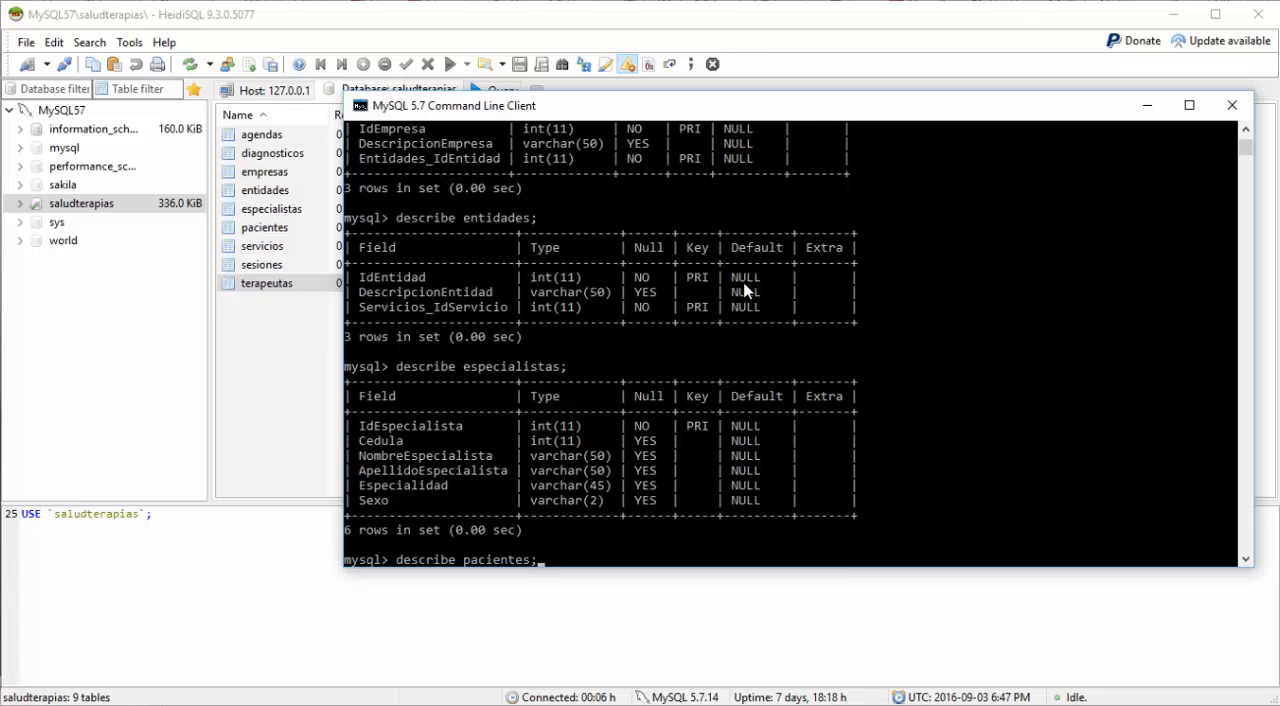
pyautogui.press('Return')
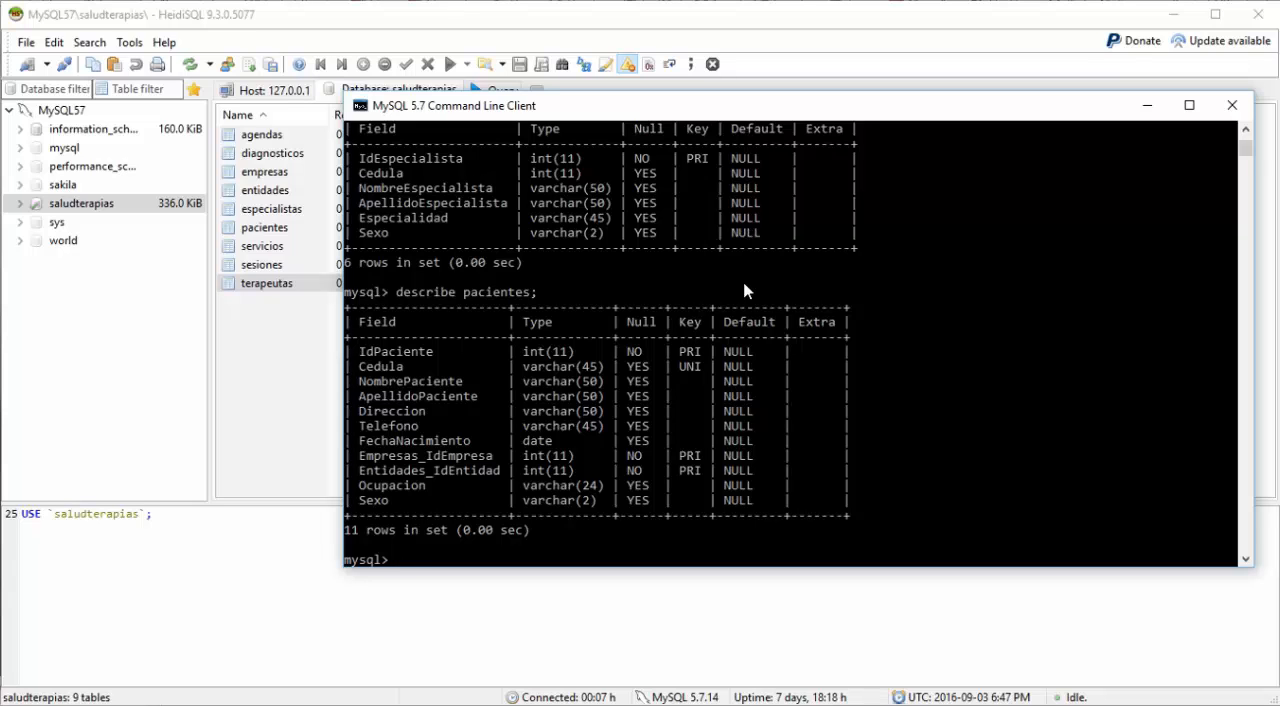
# Step: Show the structure of the servicios table with a describe statement ended by a semicolon
pyautogui.write('descr')
pyautogui.write('ibe servicios')
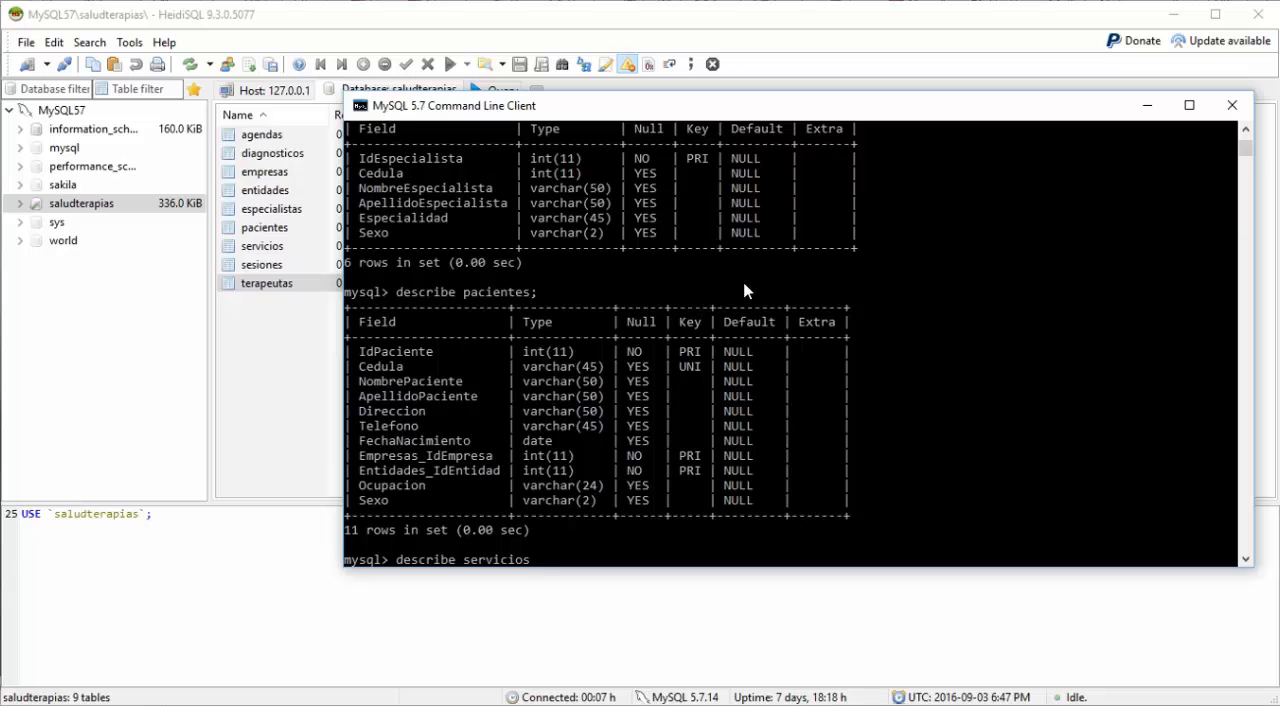
pyautogui.press('Return')
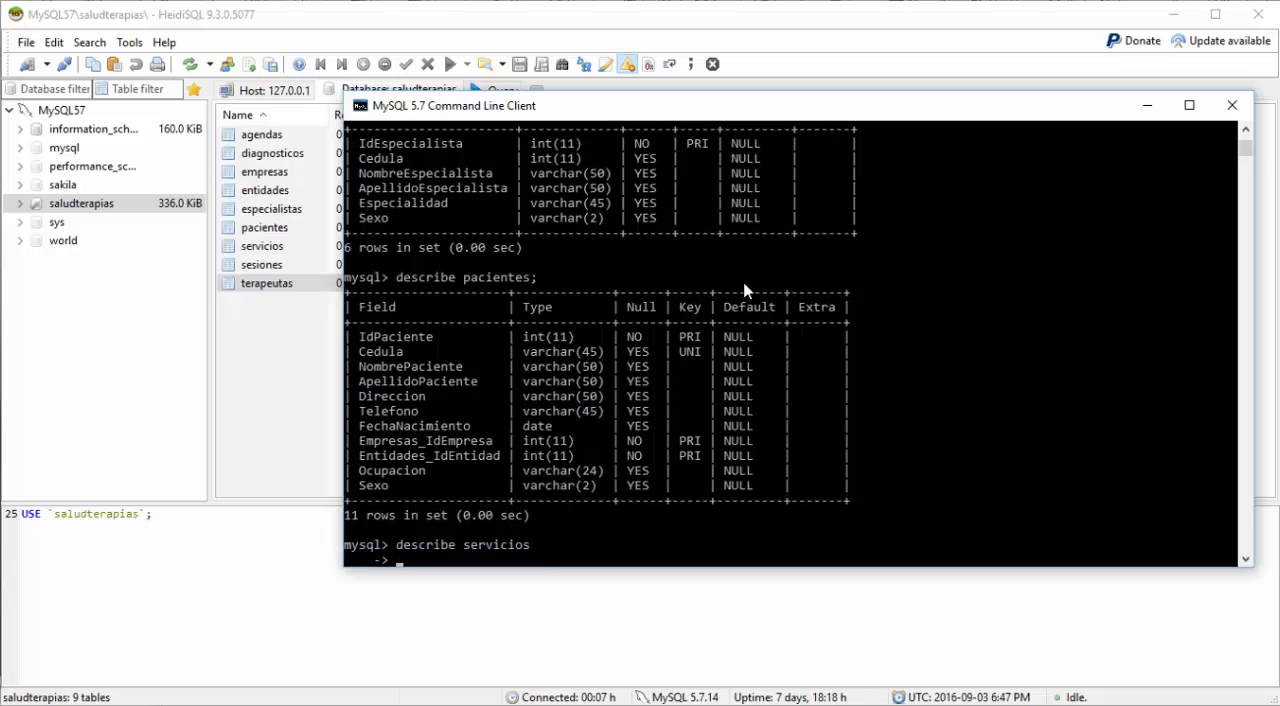
pyautogui.write(';')
pyautogui.press('Return')
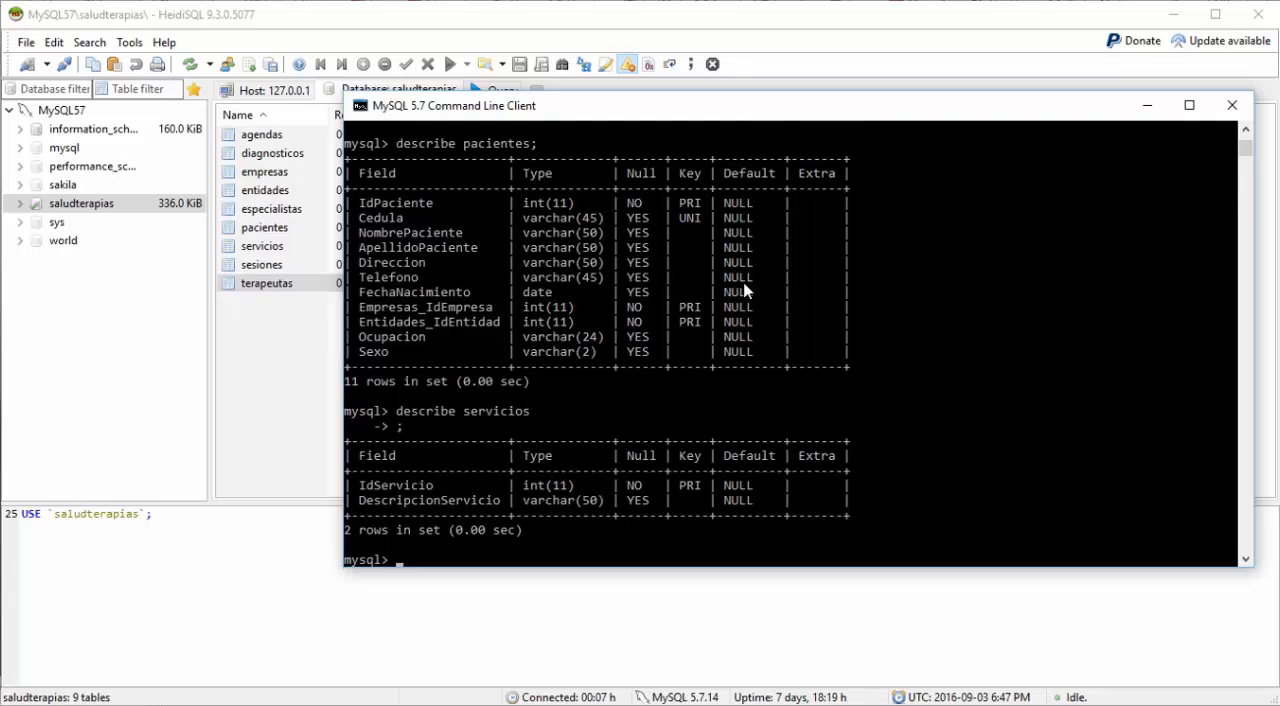
# Step: Show the structure of the sesiones table with "describe sesiones;"
pyautogui.write('describe sesiones;')
pyautogui.press('Return')
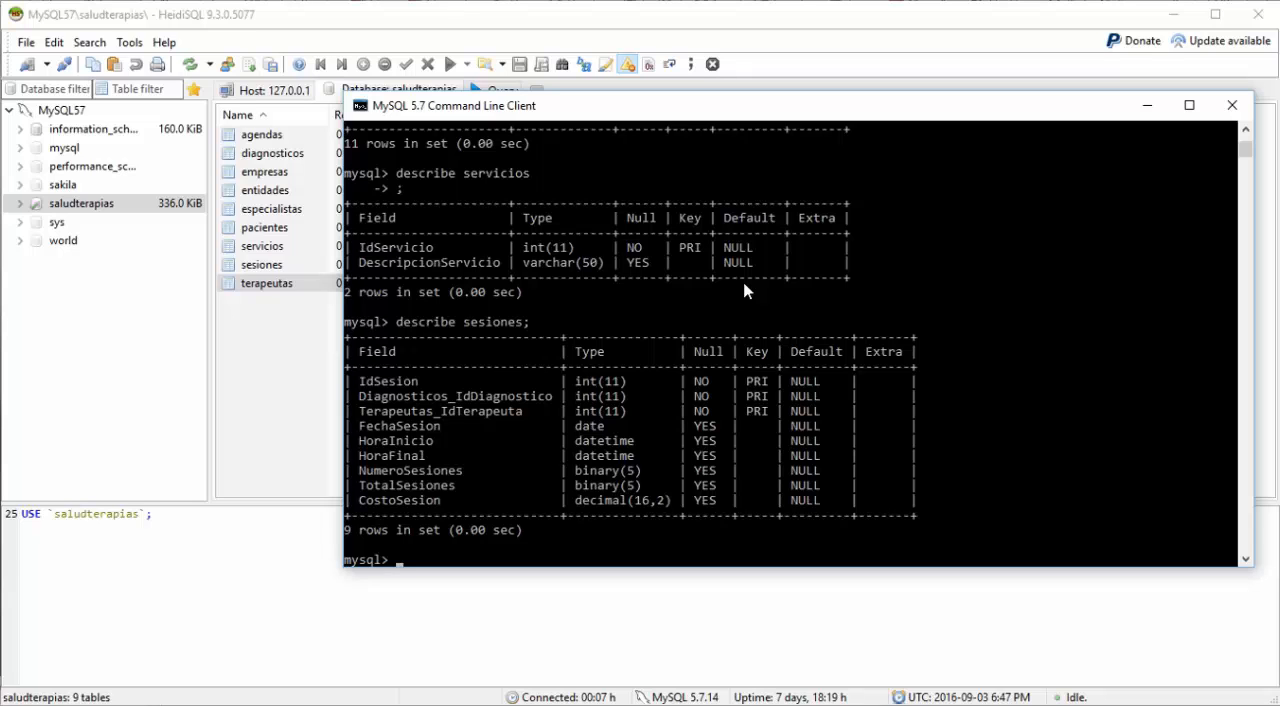
# Step: Show the structure of the terapeutas table with "describe terapeutas;"
pyautogui.write('describ')
pyautogui.write('e ')
pyautogui.write('repa')
pyautogui.press('BackSpace')
pyautogui.press('BackSpace')
pyautogui.write('terapeutas;')
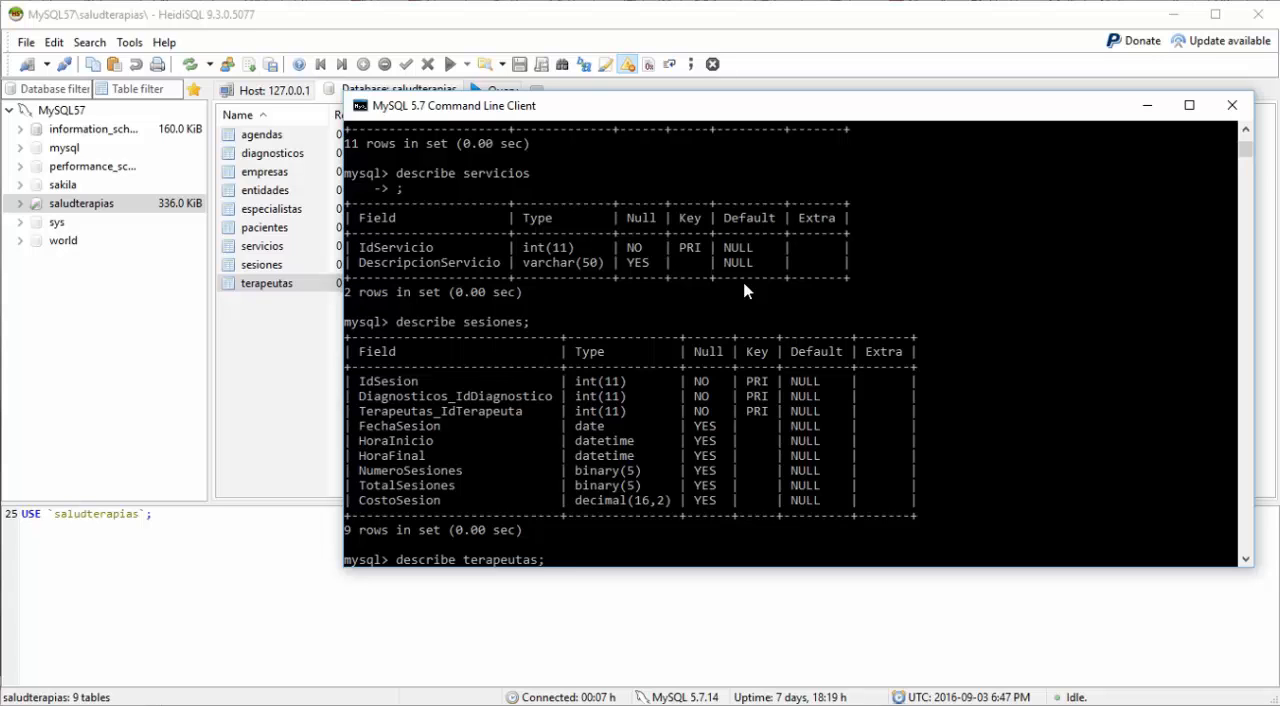
pyautogui.press('Return')
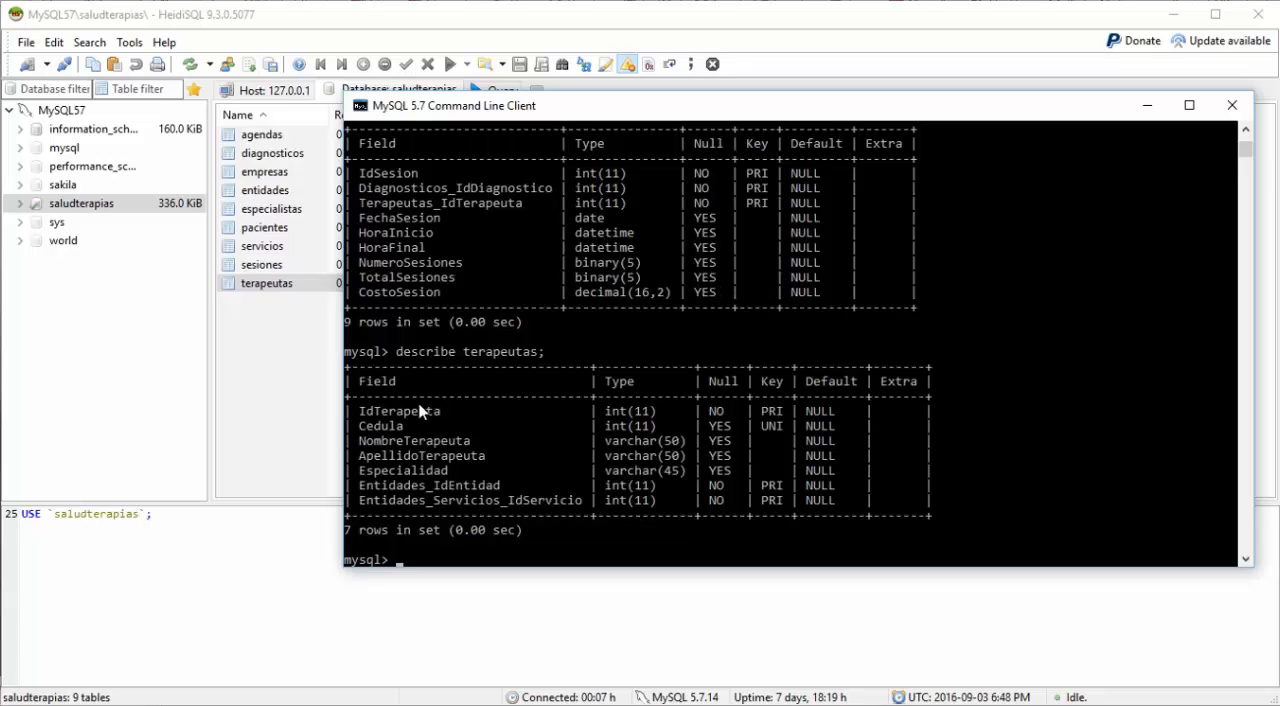
# Step: Switch to HeidiSQL and open the column definitions of the agendas table and of the diagnosticos table
pyautogui.click(278, 438)
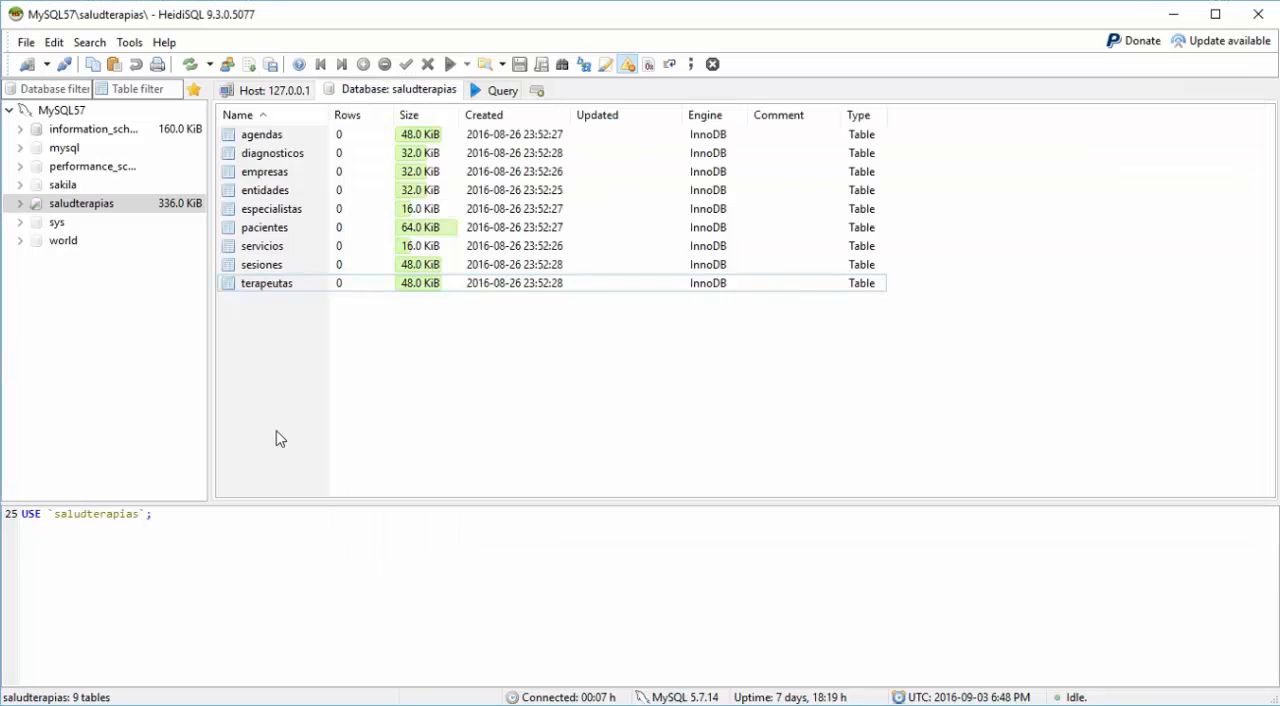
pyautogui.doubleClick(259, 136)
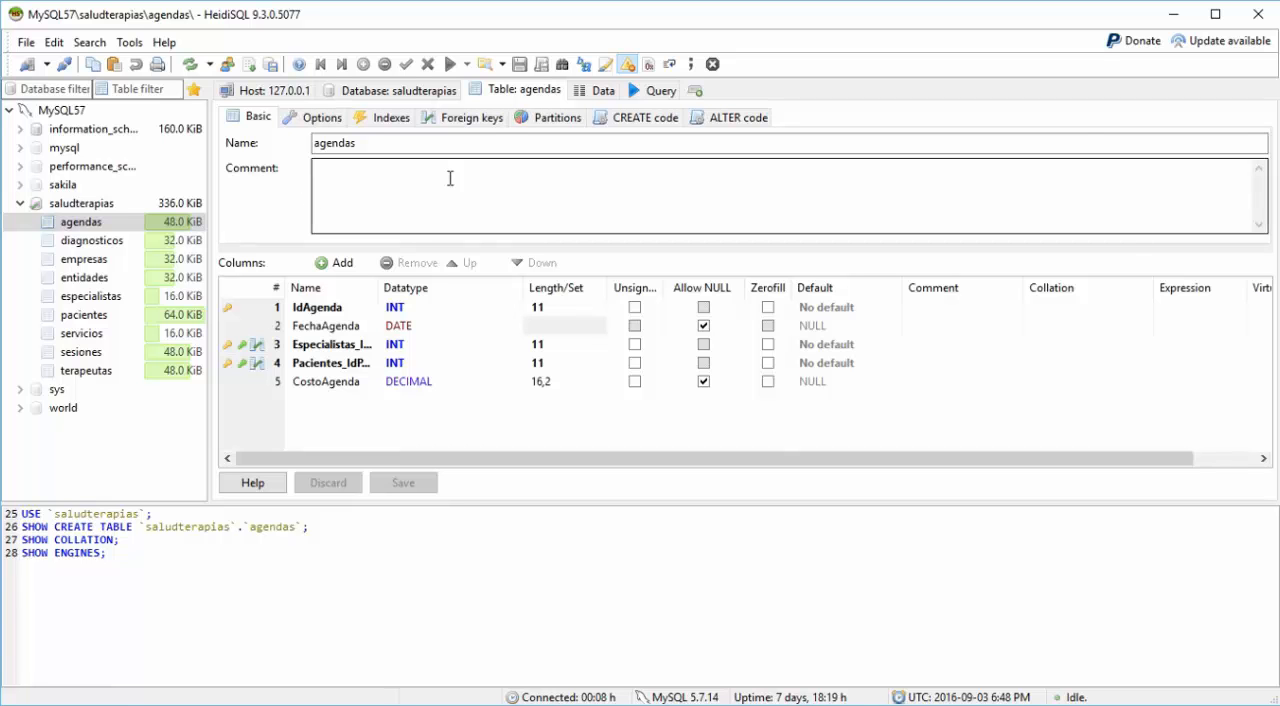
pyautogui.click(407, 94)
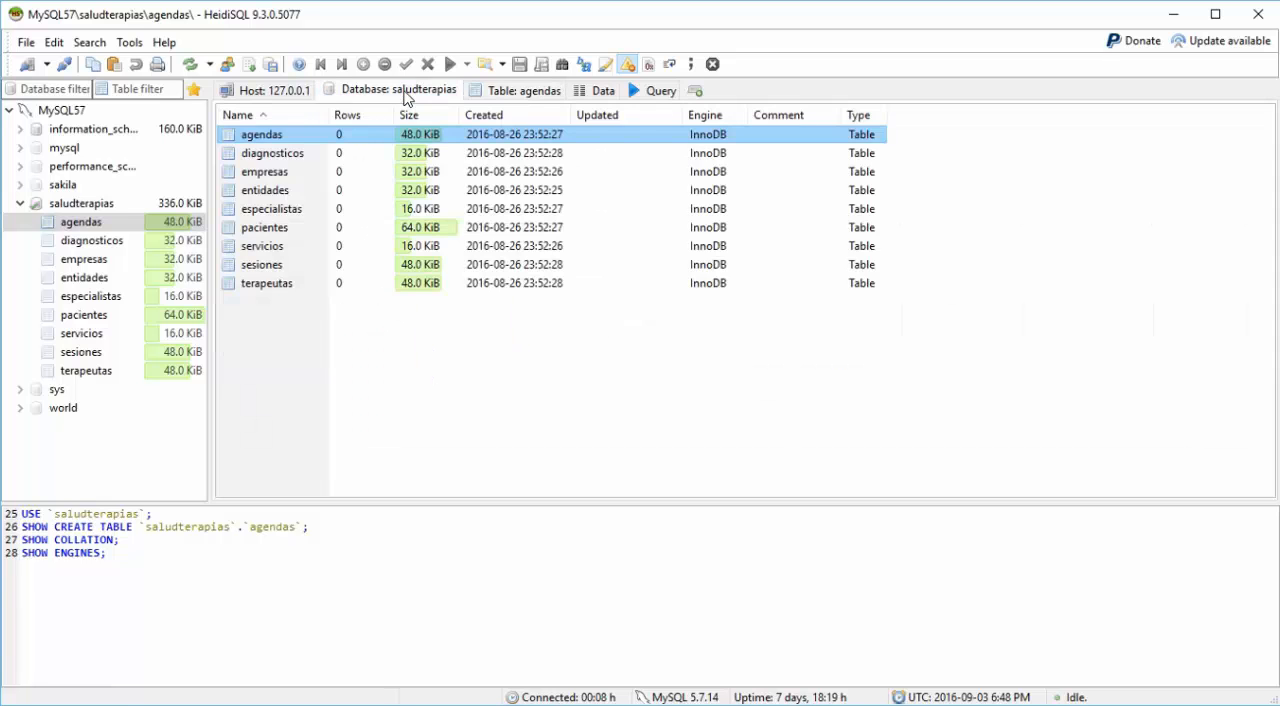
pyautogui.doubleClick(284, 157)
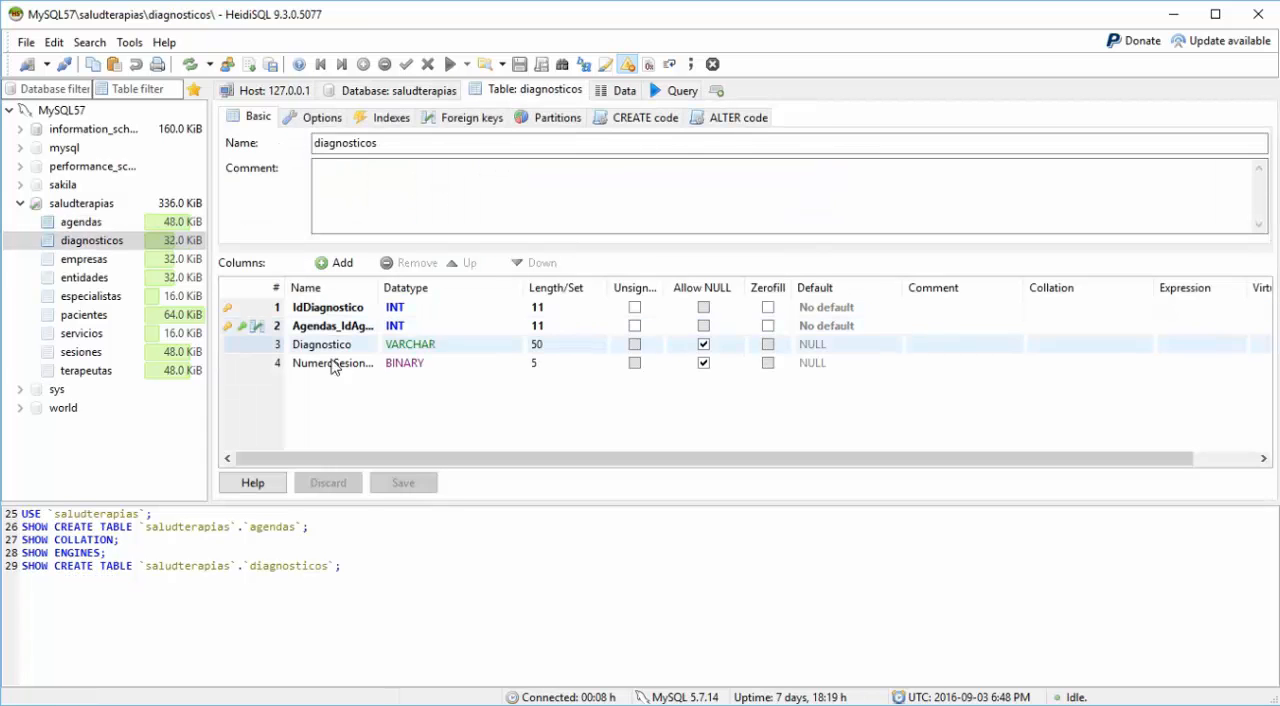
# Step: Open the column definitions of the empresas table and of the entidades table from the saludterapias table list
pyautogui.click(385, 91)
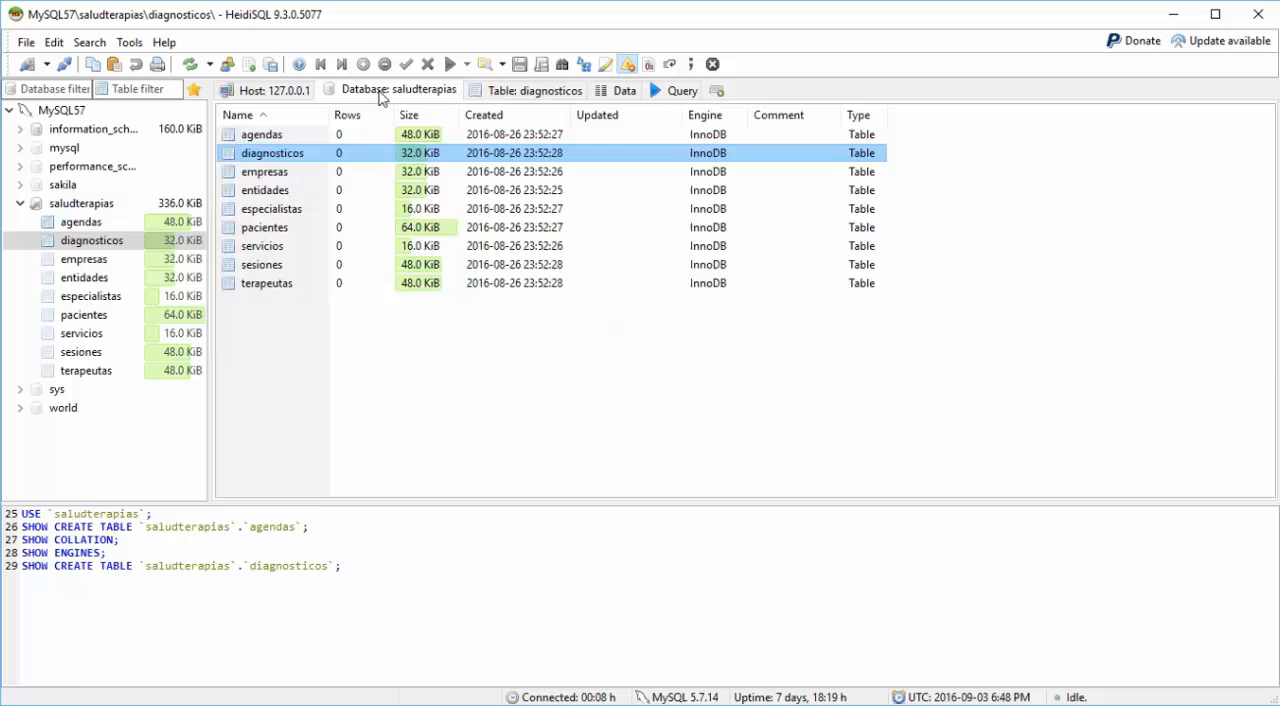
pyautogui.doubleClick(257, 177)
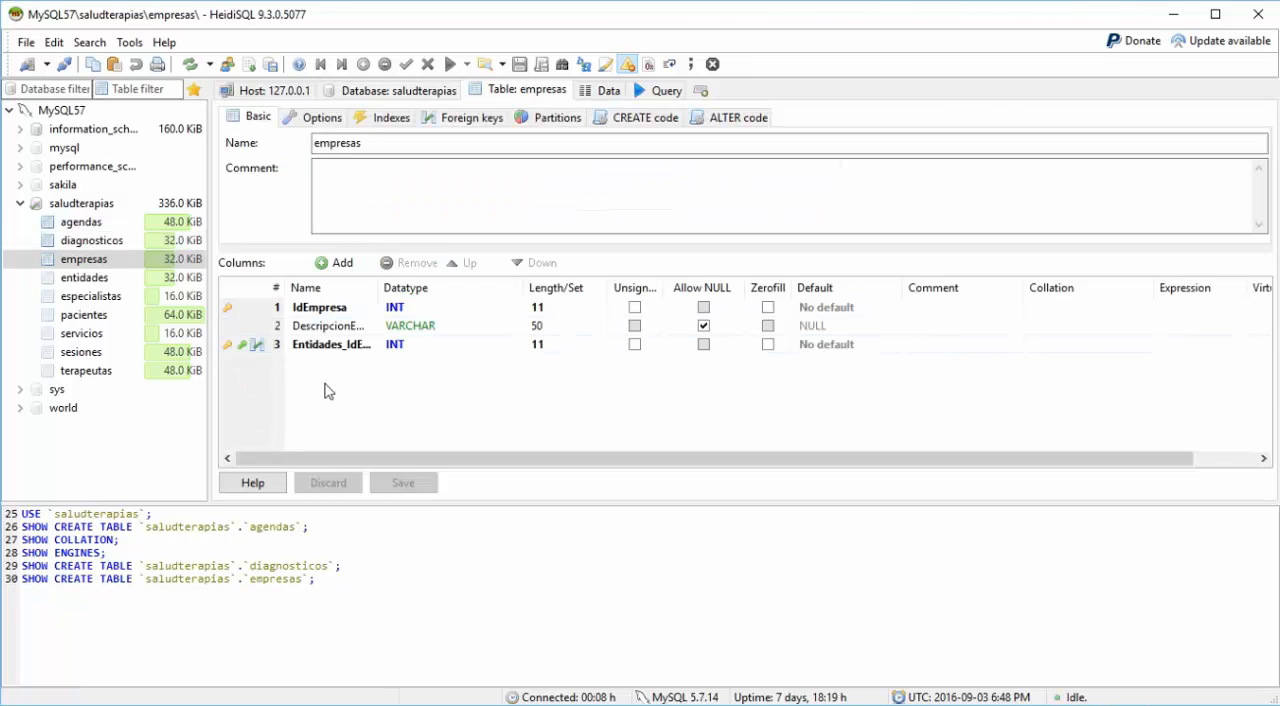
pyautogui.click(416, 90)
pyautogui.doubleClick(274, 192)
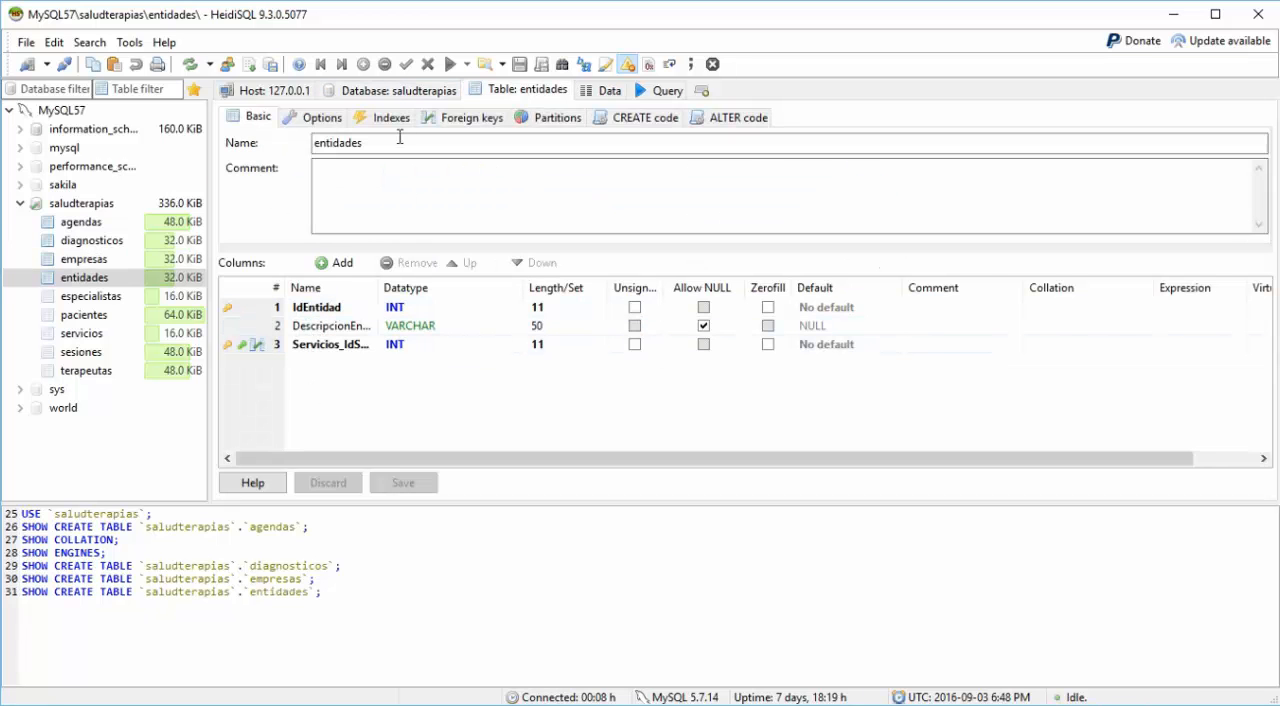
# Step: Open the column definitions of the especialistas table and of the pacientes table from the table list
pyautogui.click(380, 93)
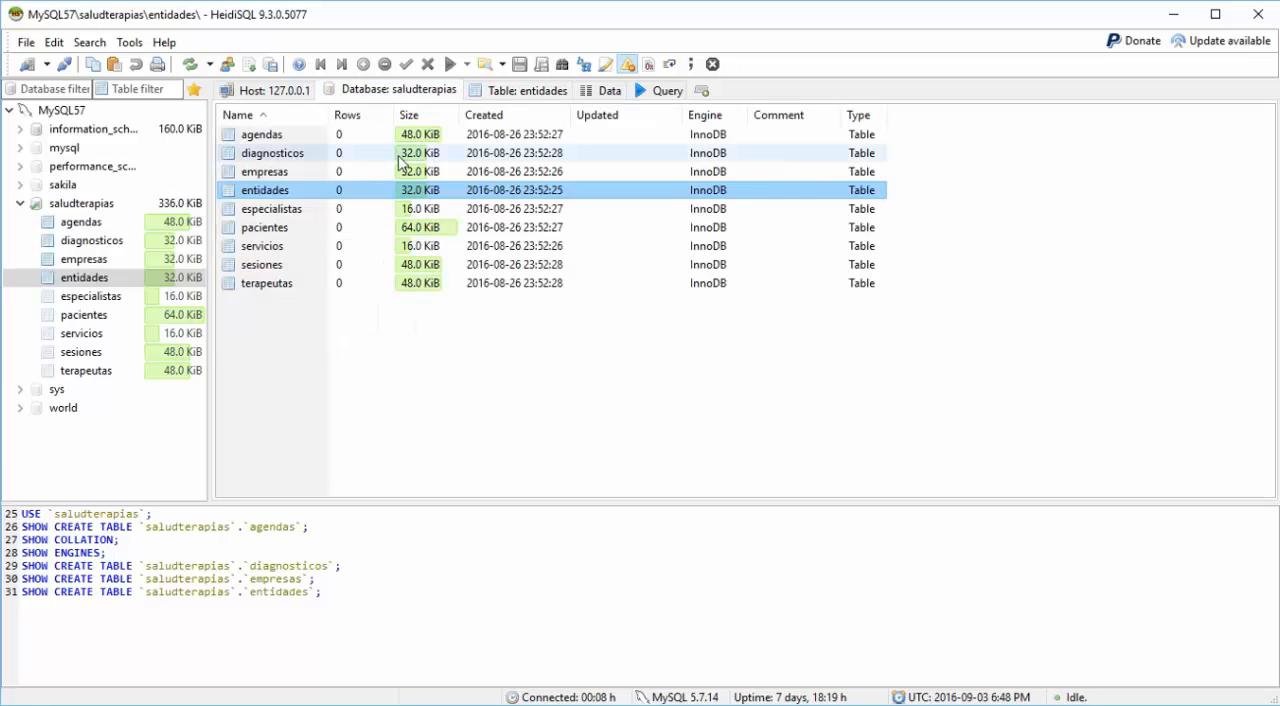
pyautogui.doubleClick(268, 210)
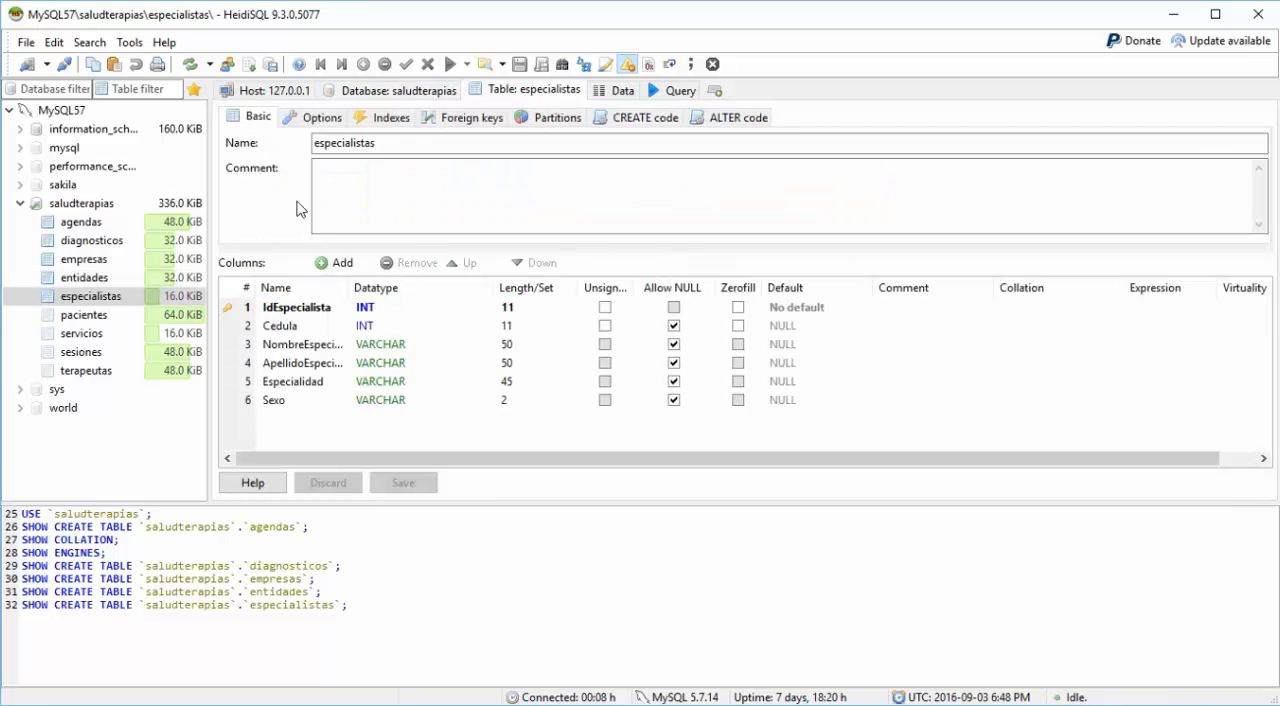
pyautogui.click(403, 92)
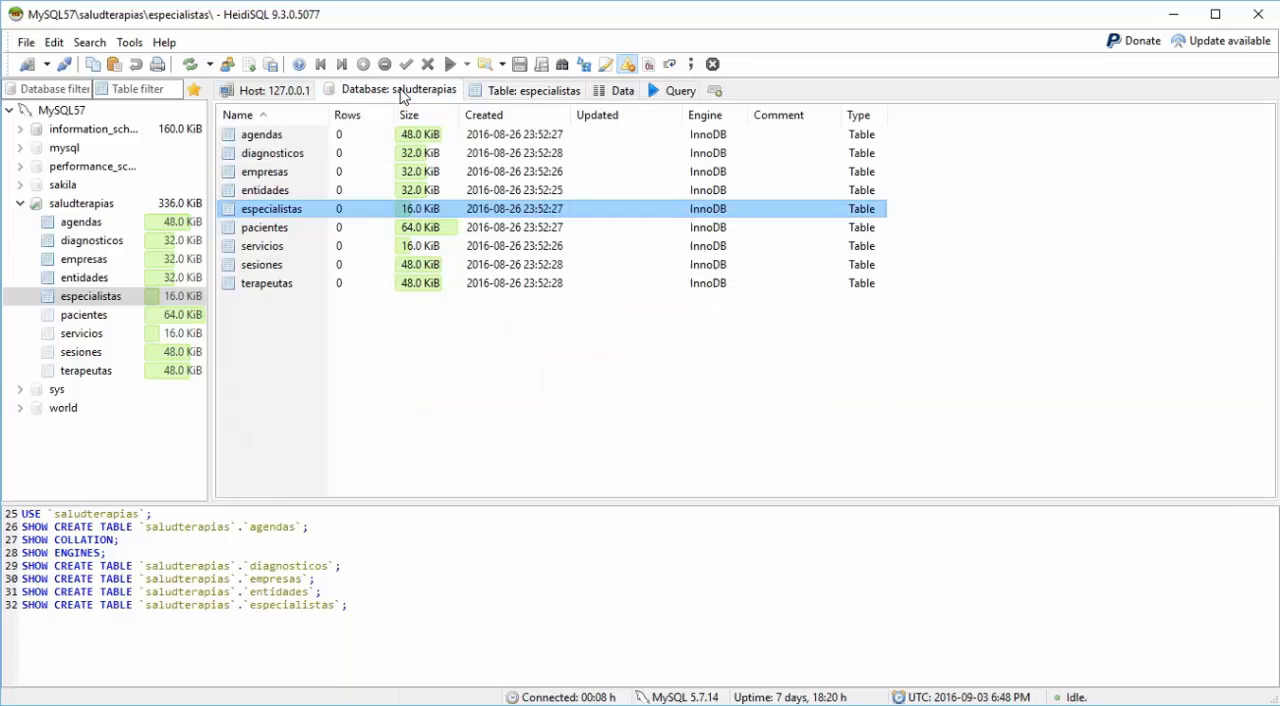
pyautogui.doubleClick(268, 228)
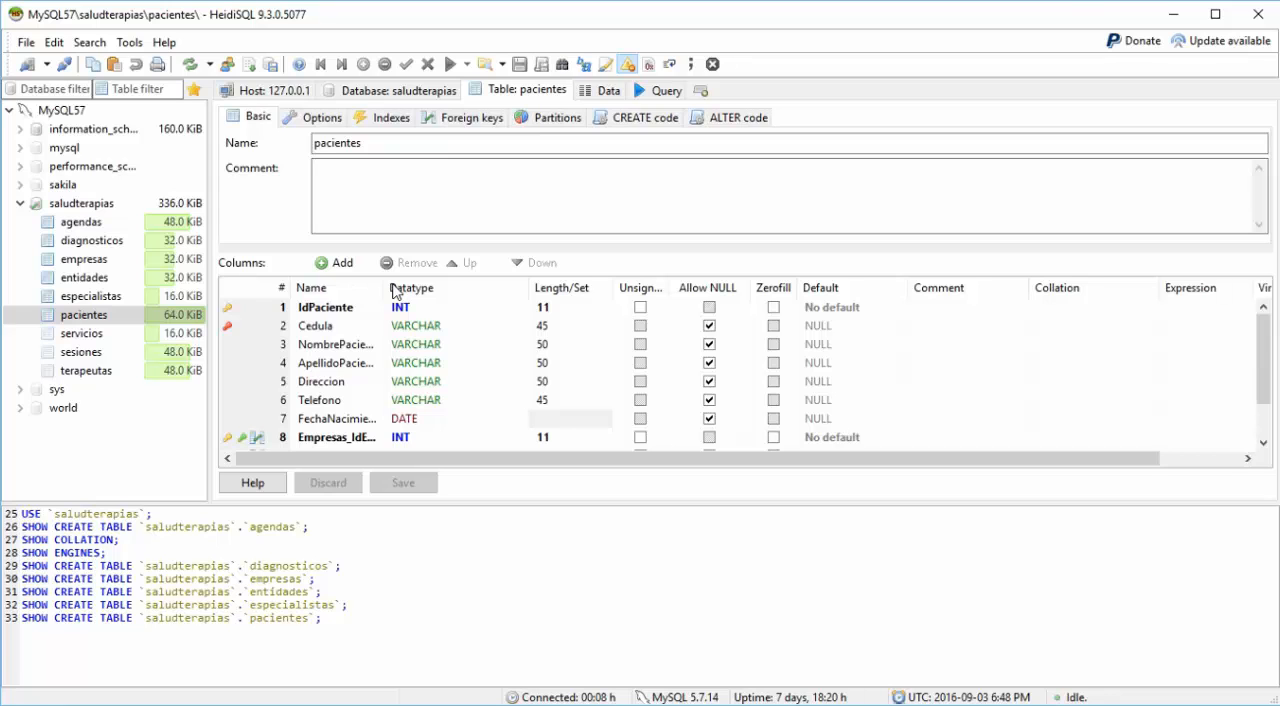
# Step: Open the column definitions of the servicios table and of the sesiones table from the table list
pyautogui.click(400, 92)
pyautogui.doubleClick(272, 249)
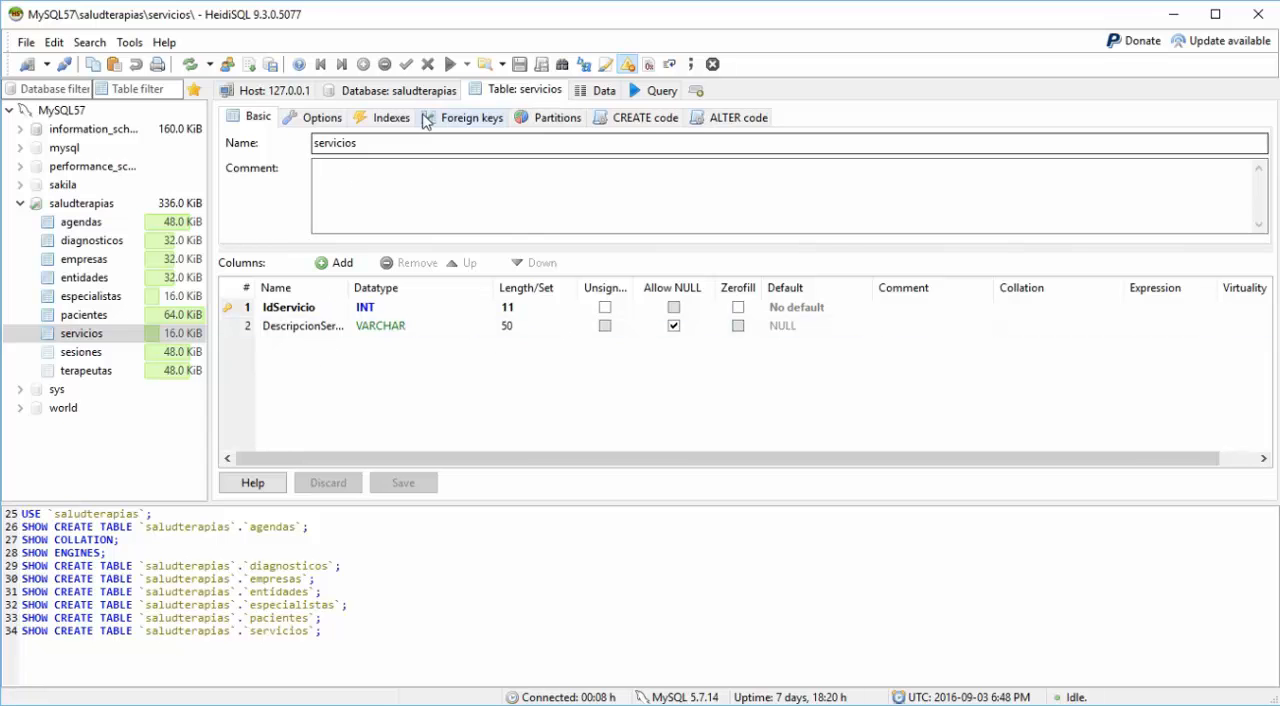
pyautogui.click(393, 92)
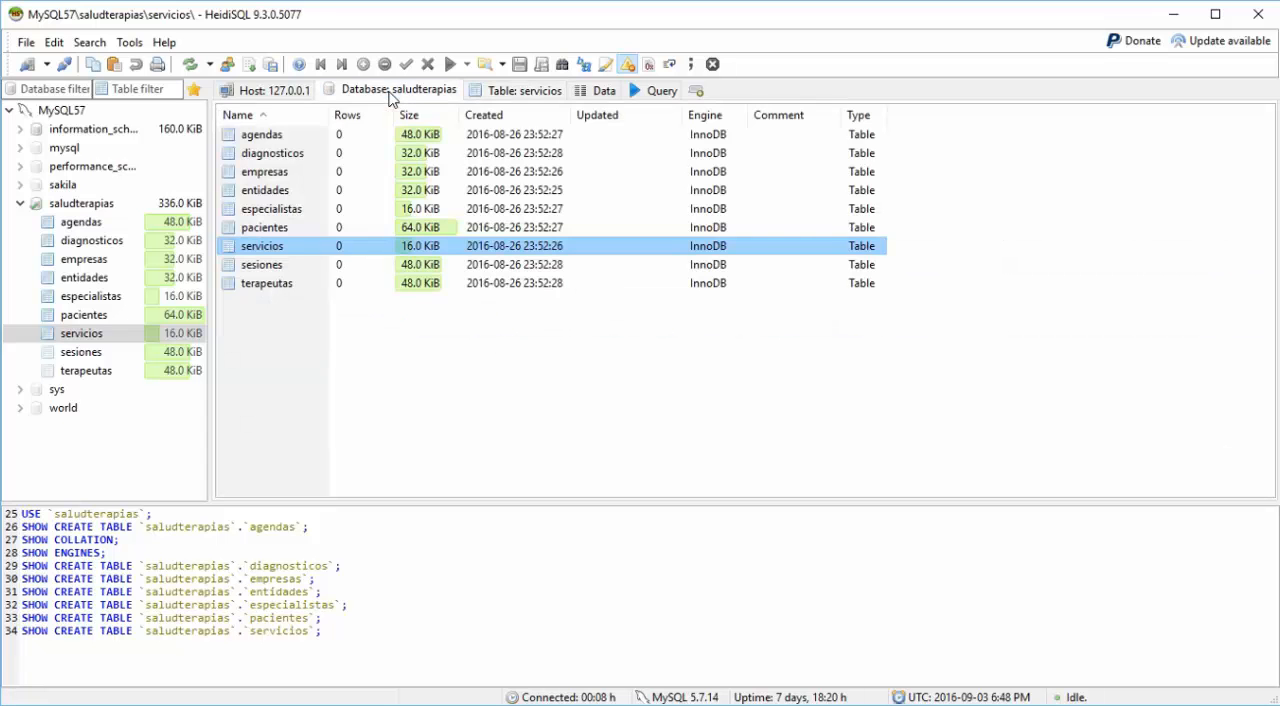
pyautogui.doubleClick(268, 264)
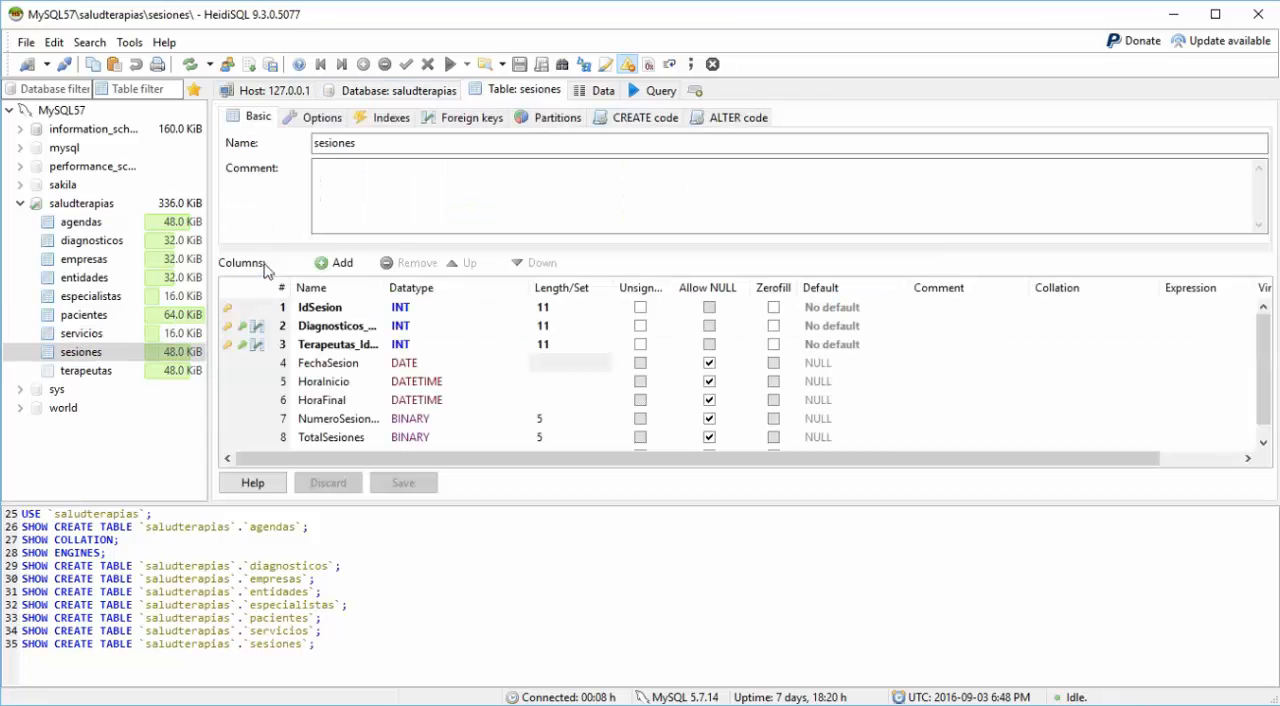
# Step: Open the column definitions of the terapeutas table and examine the key marker of its Cedula column
pyautogui.click(404, 100)
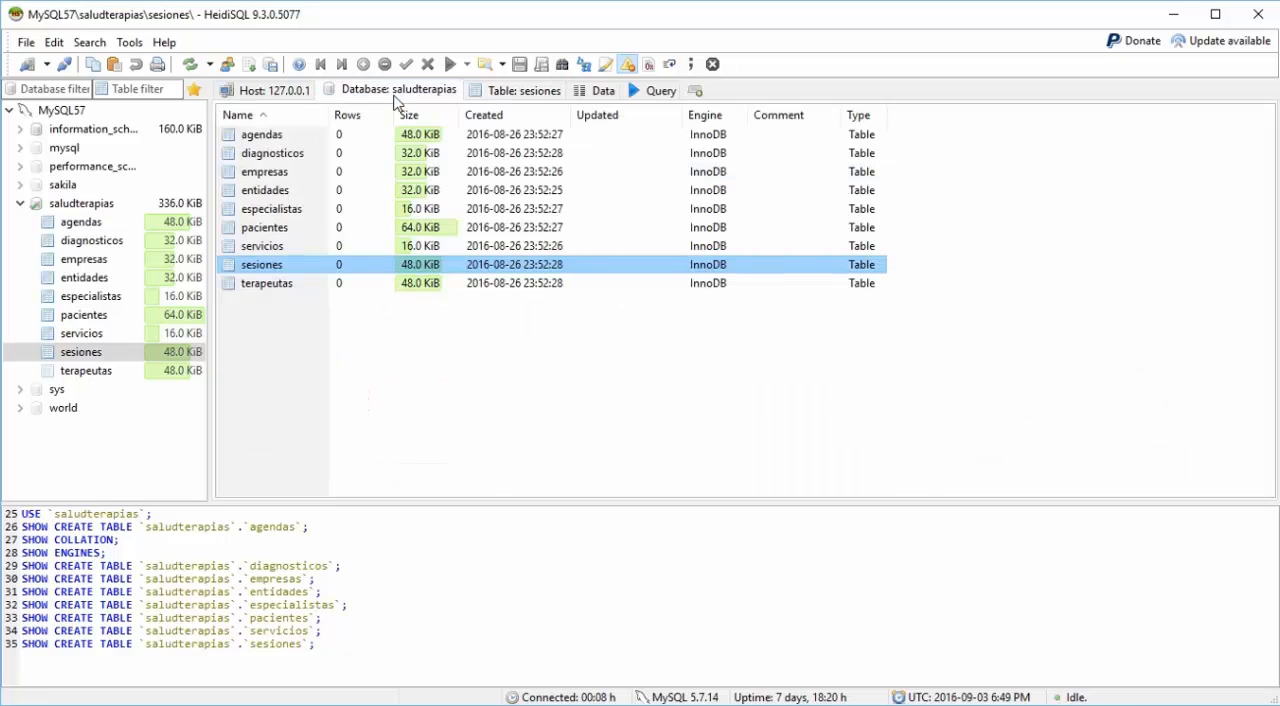
pyautogui.doubleClick(268, 284)
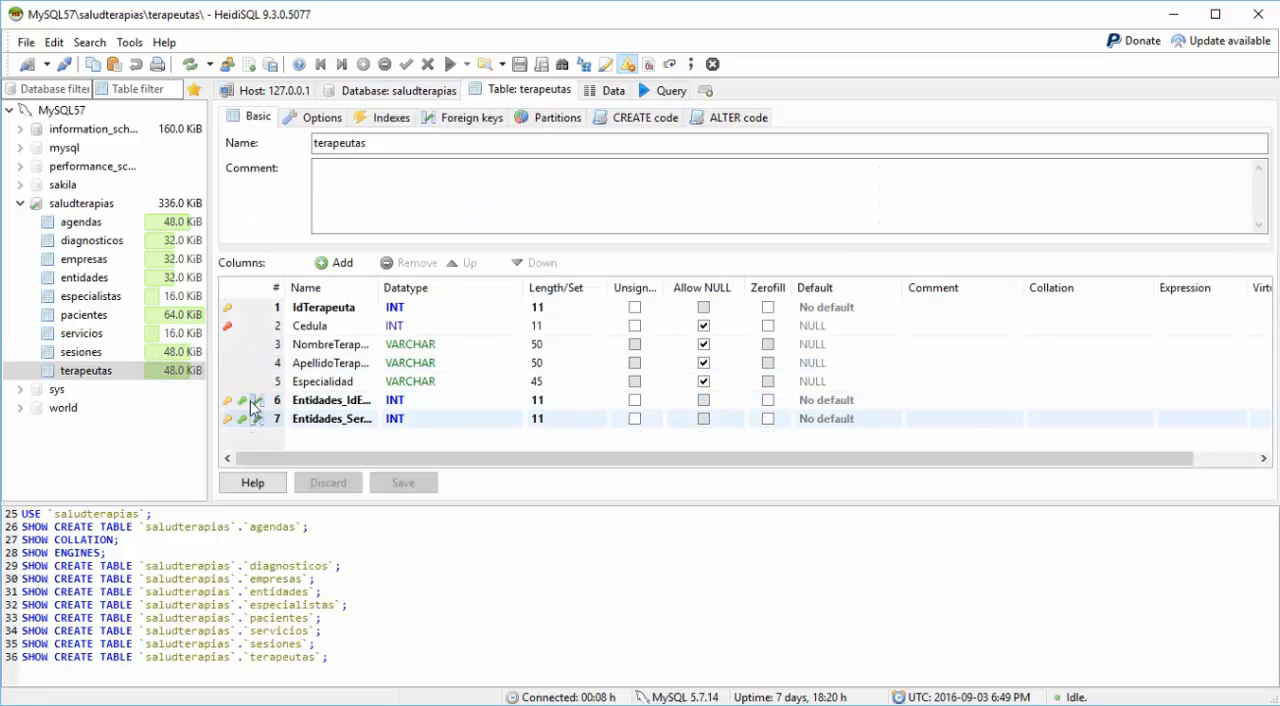
pyautogui.click(229, 327)
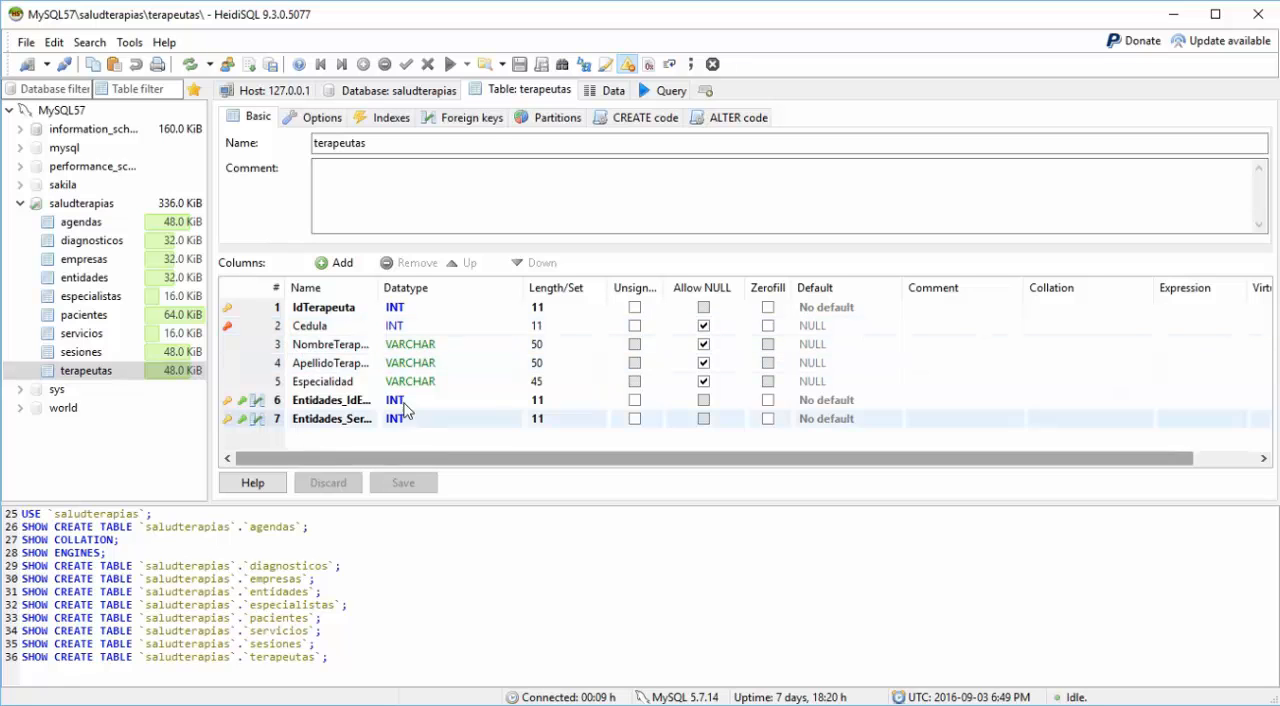
# Step: View the data rows of the terapeutas table and return to the saludterapias table list
pyautogui.click(372, 90)
pyautogui.click(530, 91)
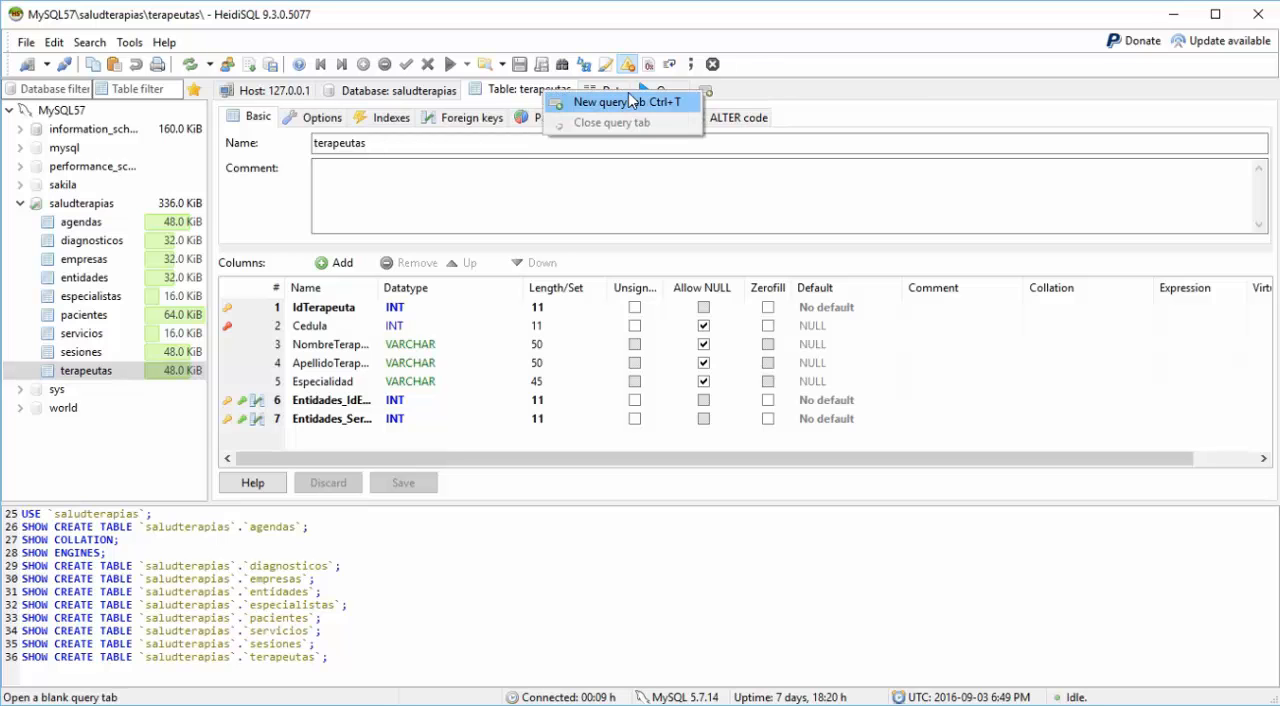
pyautogui.click(605, 92)
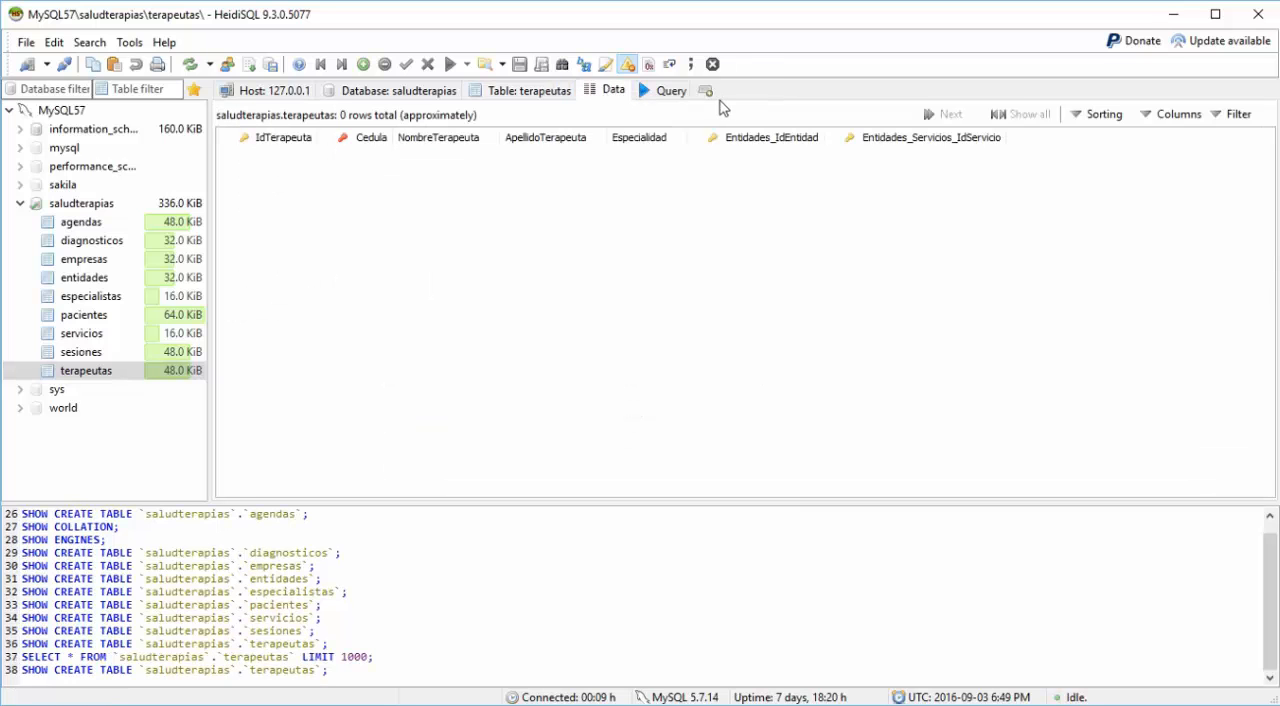
pyautogui.click(371, 95)
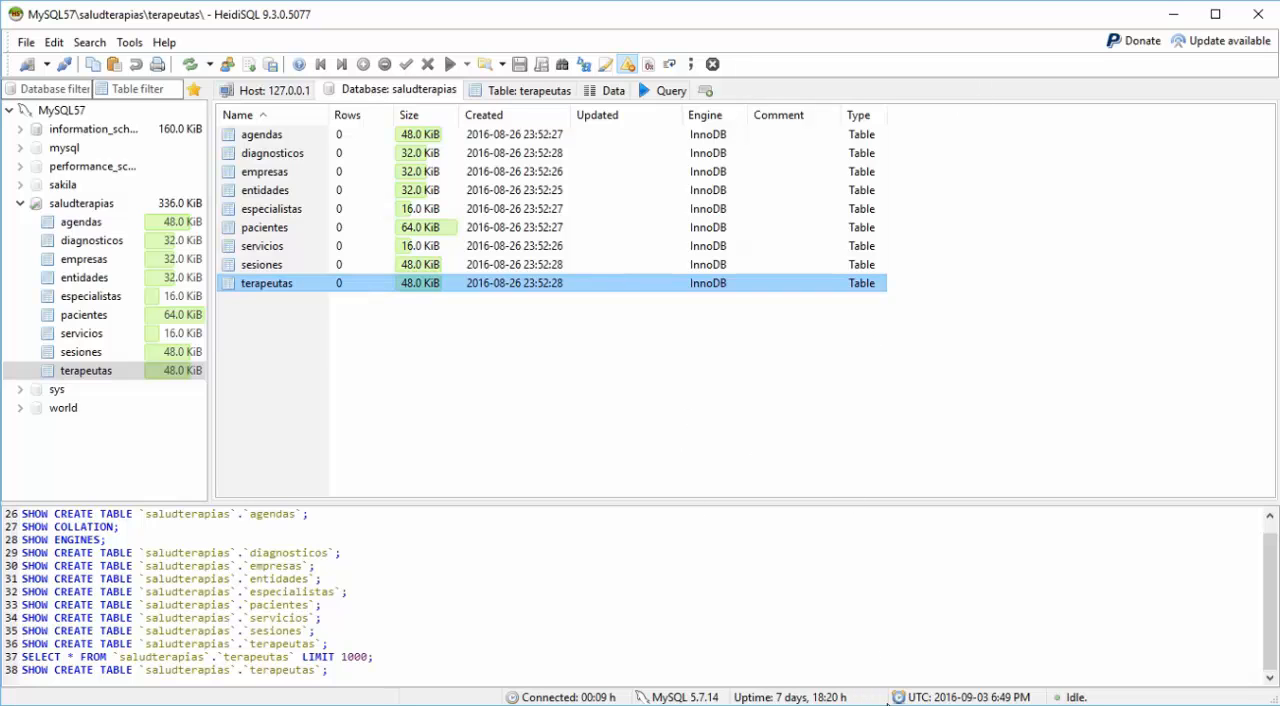
# Step: Switch to the MySQL 5.7 Command Line Client and show the empresas table's structure with "describe empresas;"
pyautogui.moveTo(990, 704)
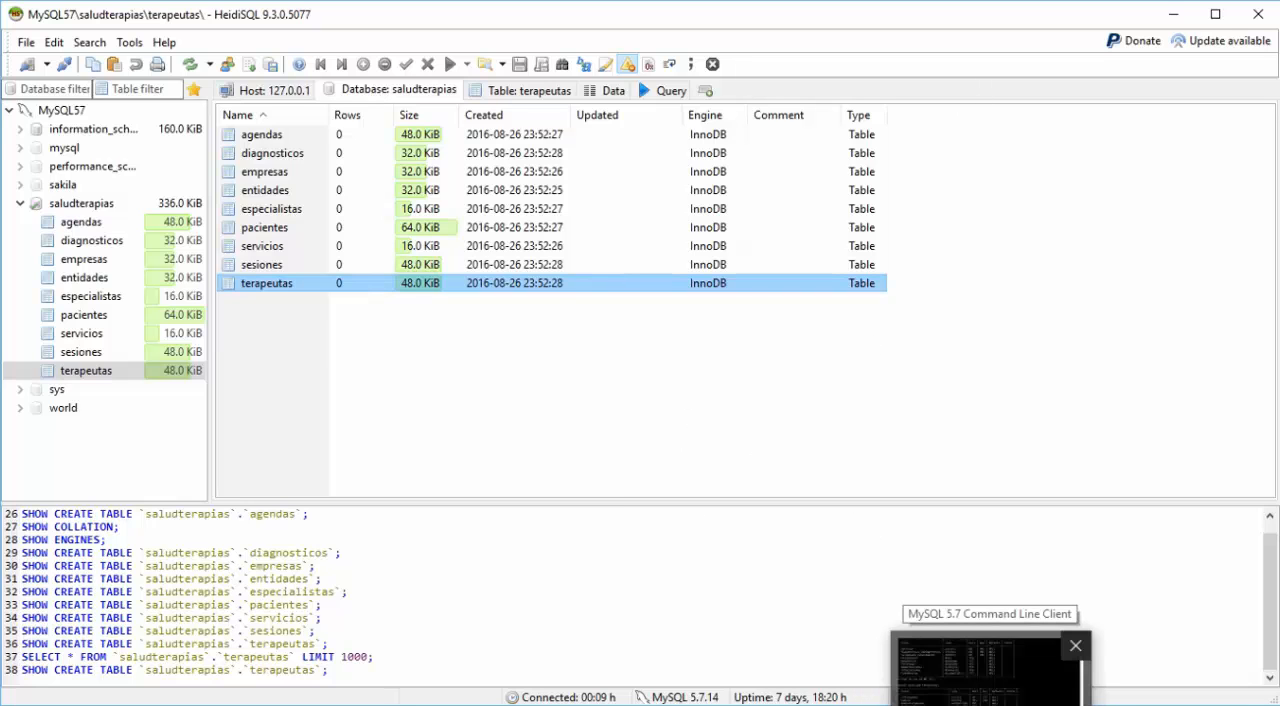
pyautogui.click(985, 665)
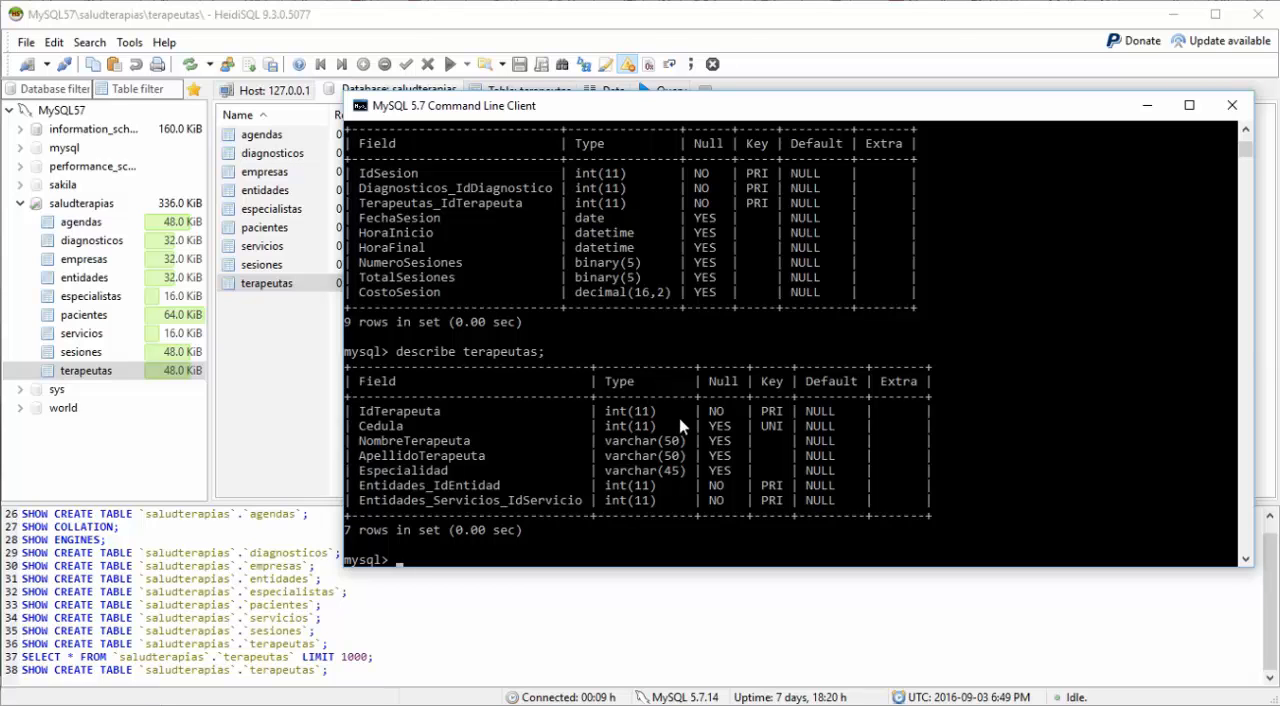
pyautogui.write('describe empresas')
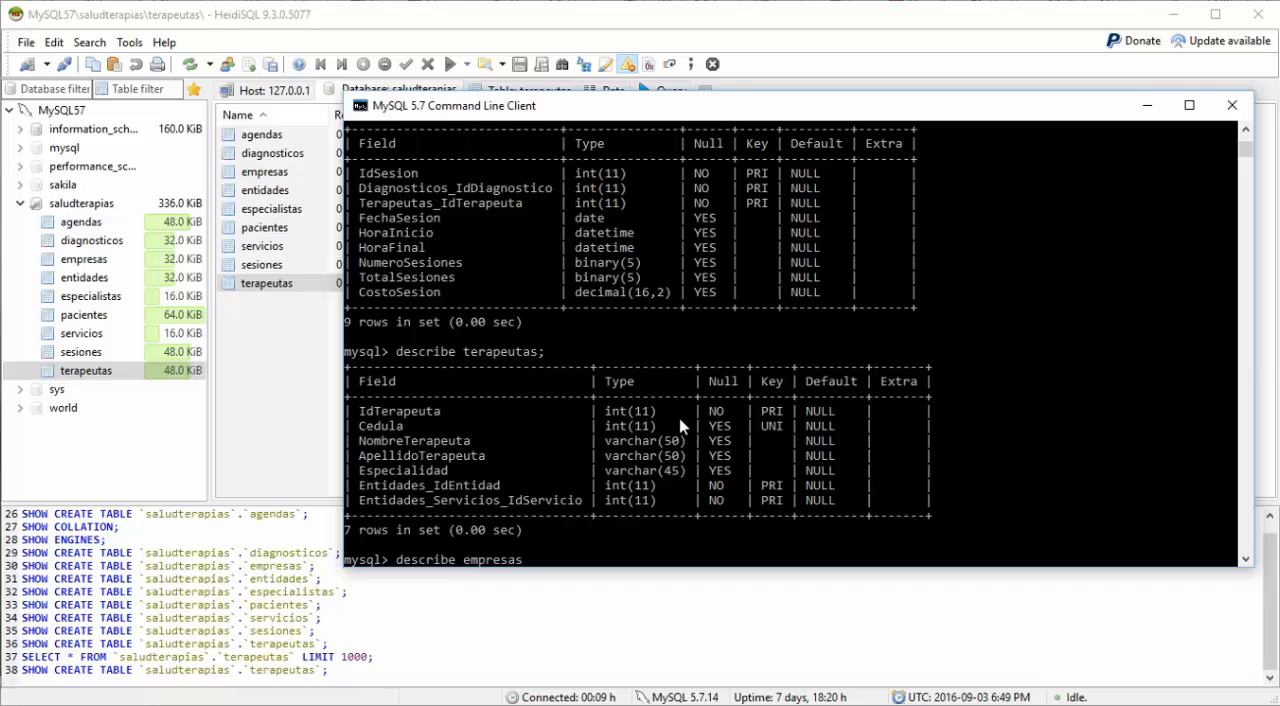
pyautogui.write(';')
pyautogui.press('Return')
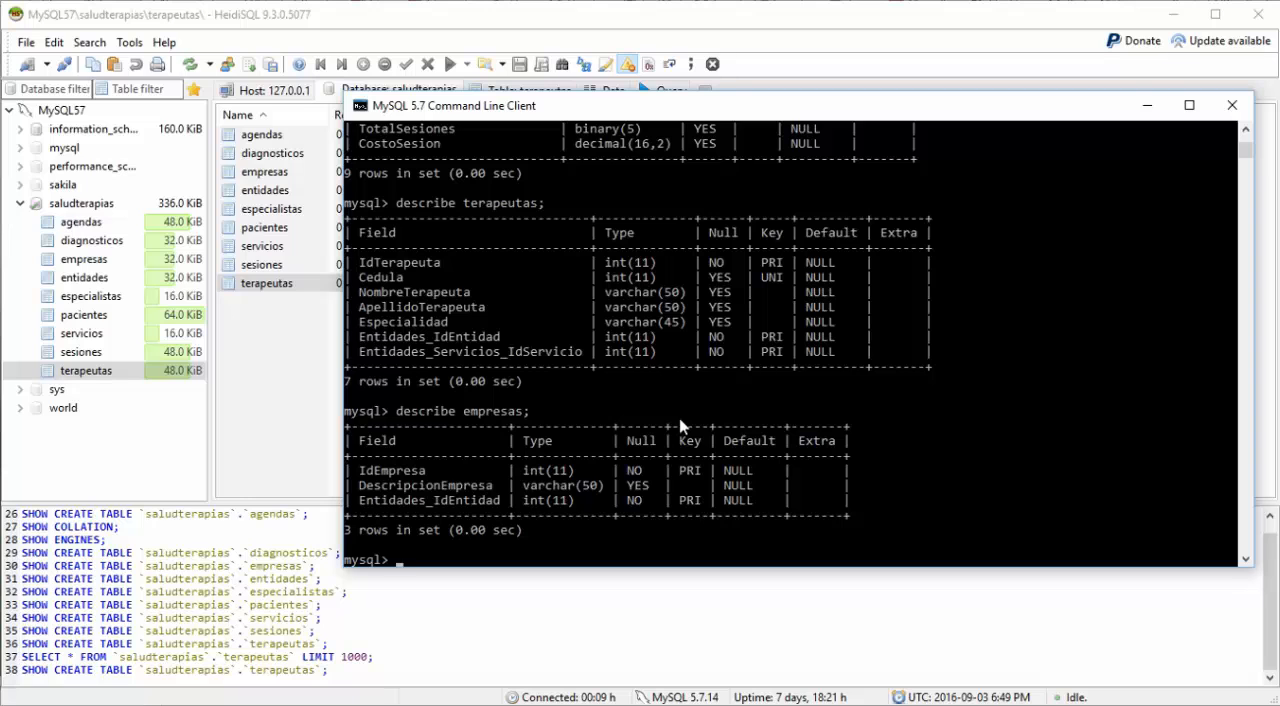
# Step: Write "insert into empresas values ();" and place the cursor inside the empty parentheses
pyautogui.write('insert into empresa')
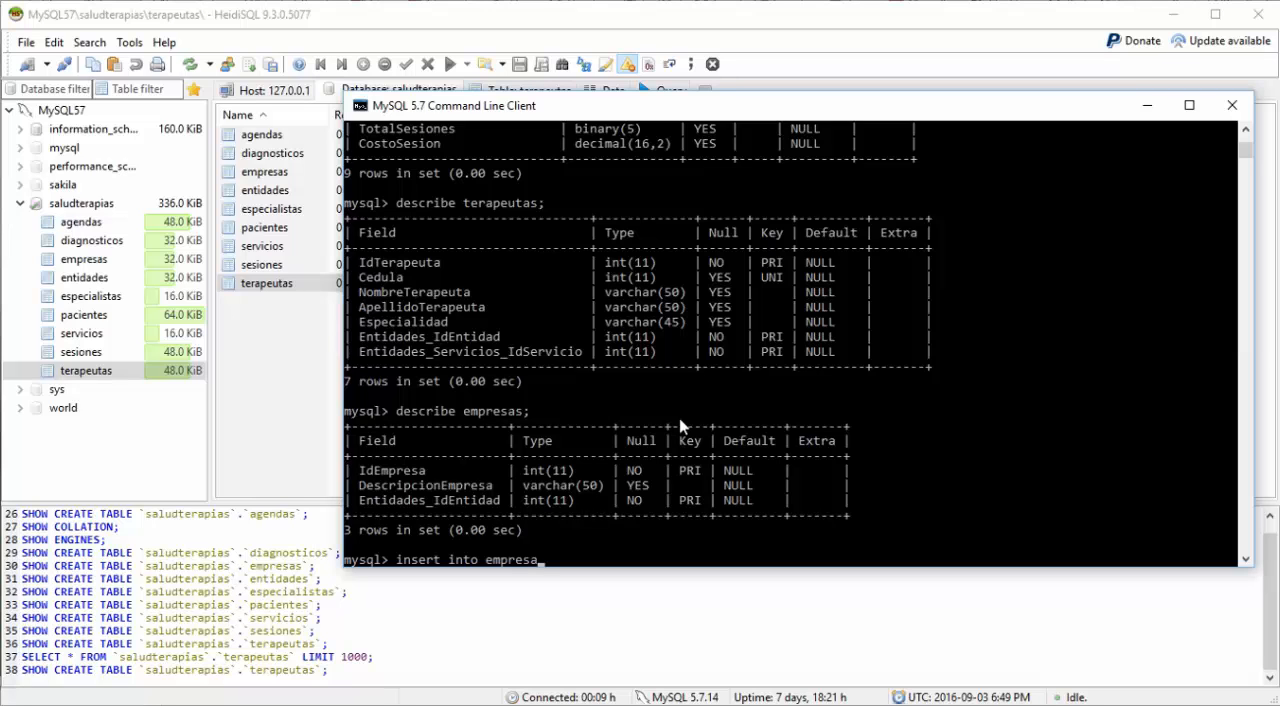
pyautogui.write('s')
pyautogui.write(' values (')
pyautogui.write(');')
pyautogui.press('Left')
pyautogui.press('Left')
# Step: Enter 1 and the text Aire Caribe S.A. as the first two values of the empresas insert statement
pyautogui.write('1, Aire Caribe ')
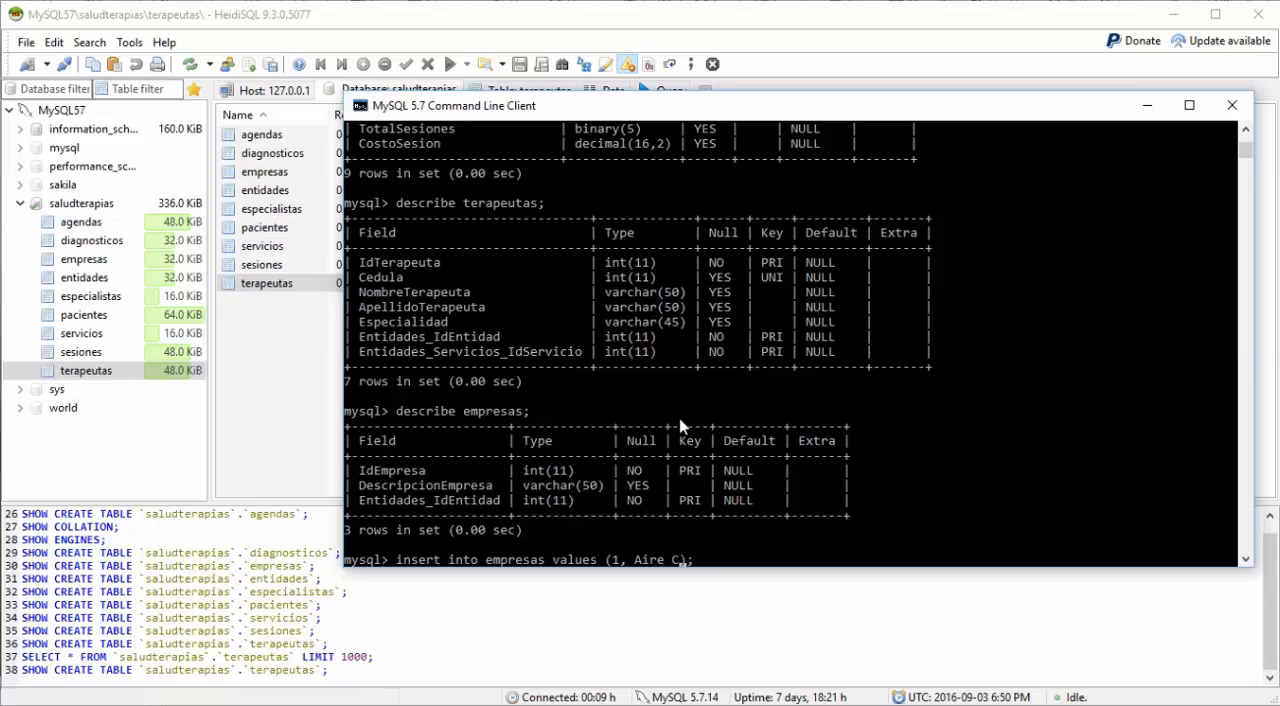
pyautogui.write('S.A.')
# Step: Enclose Aire Caribe S.A. in single quotes, add 1 as the third value and try to run the empresas insert
pyautogui.press('Left')
pyautogui.press('Left')
pyautogui.press('Left')
pyautogui.press('Left')
pyautogui.press('Left')
pyautogui.press('Left')
pyautogui.press('Left')
pyautogui.press('Left')
pyautogui.press('Left')
pyautogui.press('Left')
pyautogui.press('Left')
pyautogui.press('Left')
pyautogui.press('Left')
pyautogui.press('Left')
pyautogui.press('Left')
pyautogui.write("'")
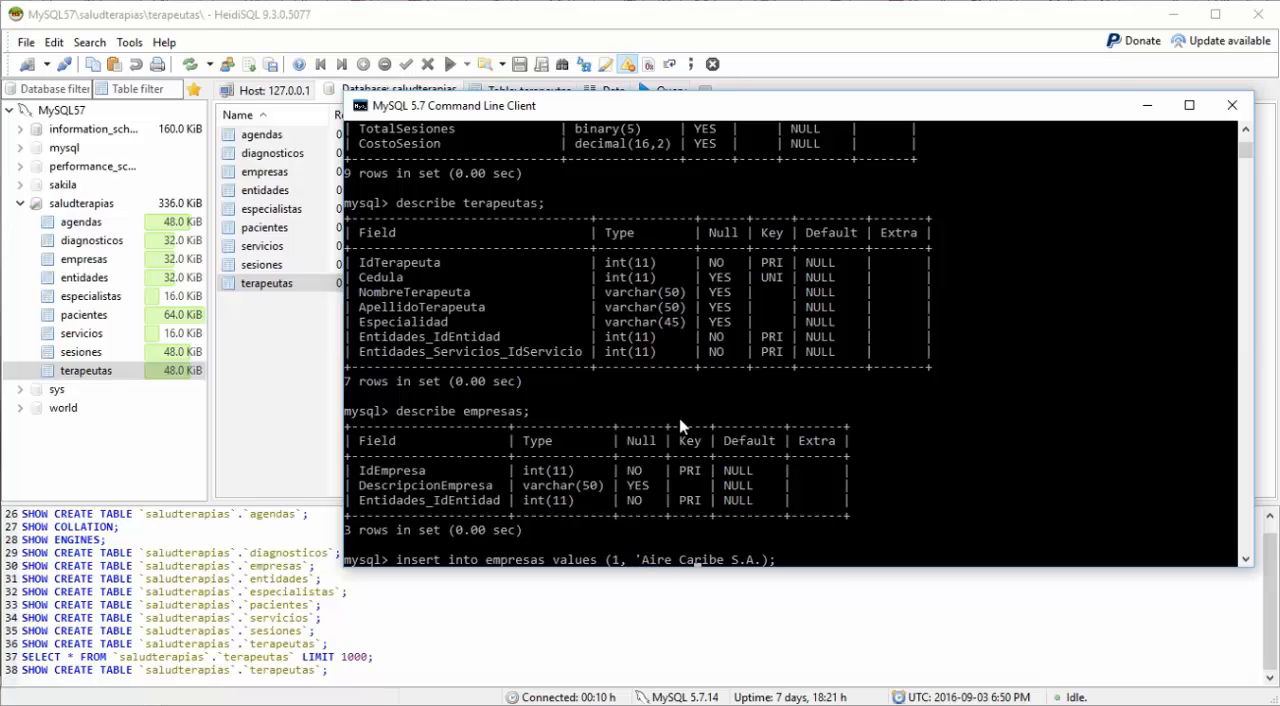
pyautogui.press('Right')
pyautogui.press('Right')
pyautogui.press('Right')
pyautogui.press('Right')
pyautogui.press('Right')
pyautogui.press('Right')
pyautogui.write("',")
pyautogui.write('1')
pyautogui.press('Return')
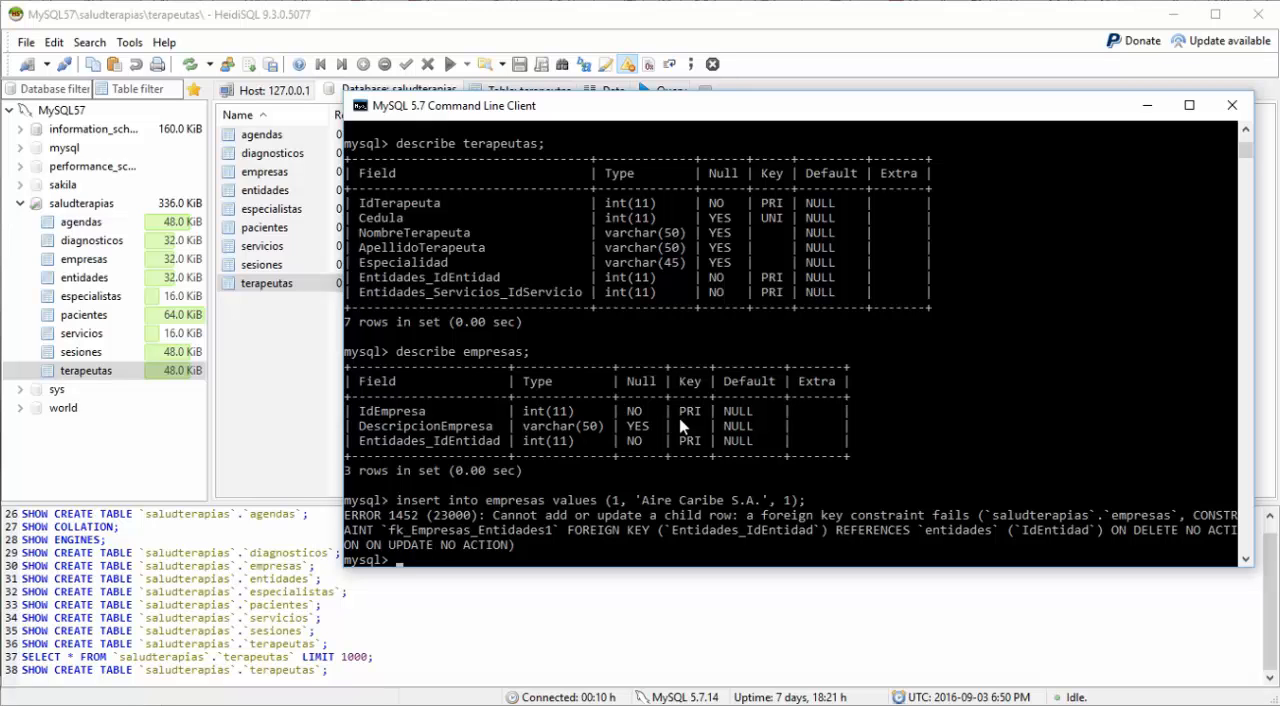
# Step: Show the structure of the entidades table with "describe entidades;"
pyautogui.write('describe entidades;')
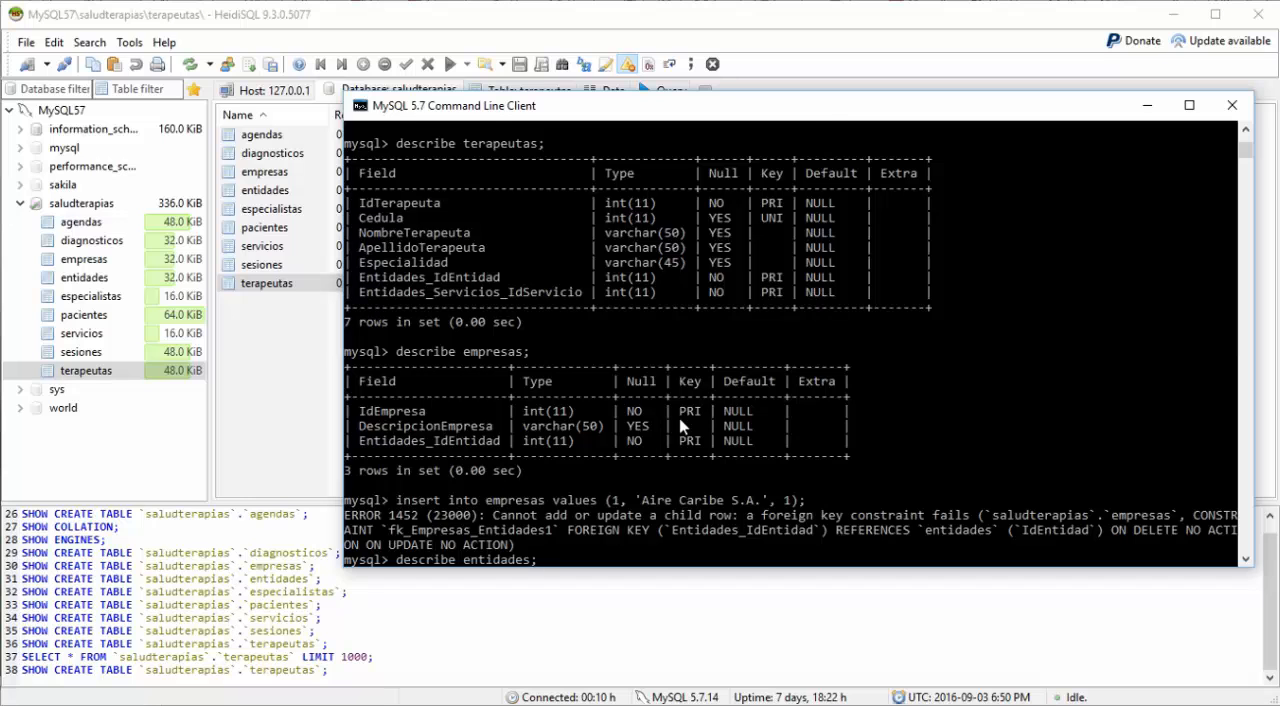
pyautogui.press('Return')
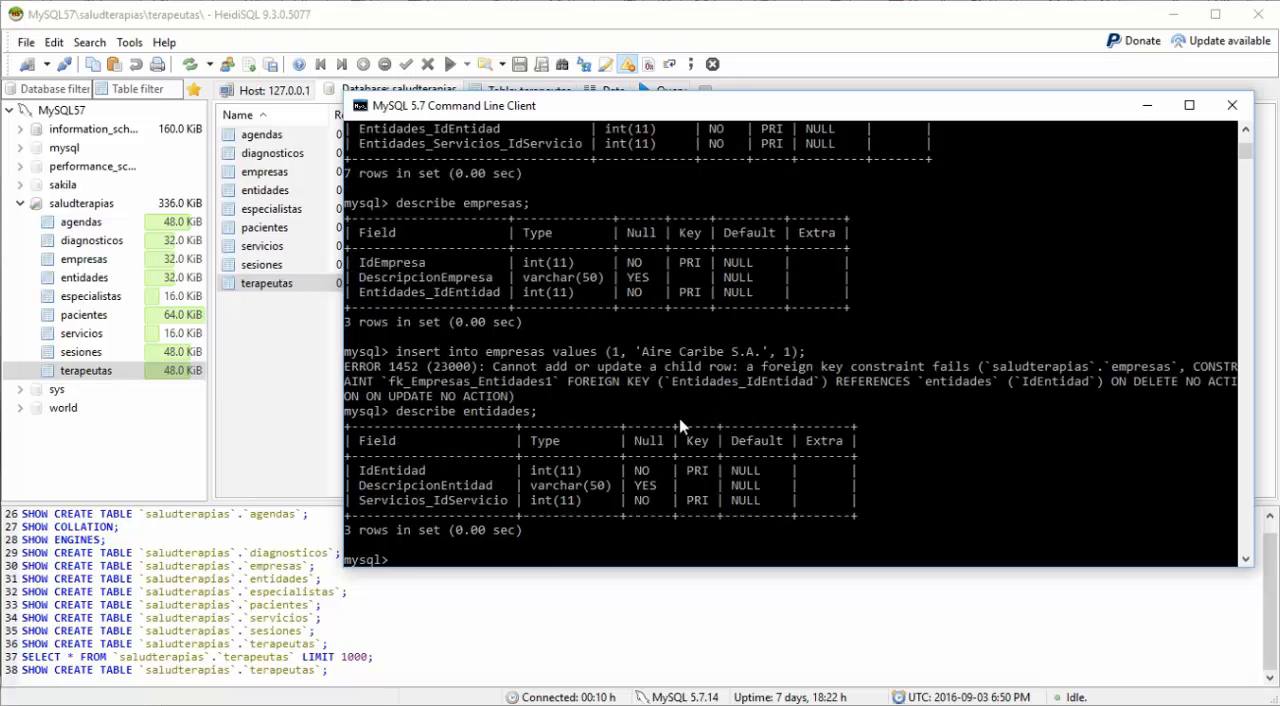
# Step: Write "insert into entidades values ();" and place the cursor inside the empty parentheses
pyautogui.write('insert')
pyautogui.write('into entidades')
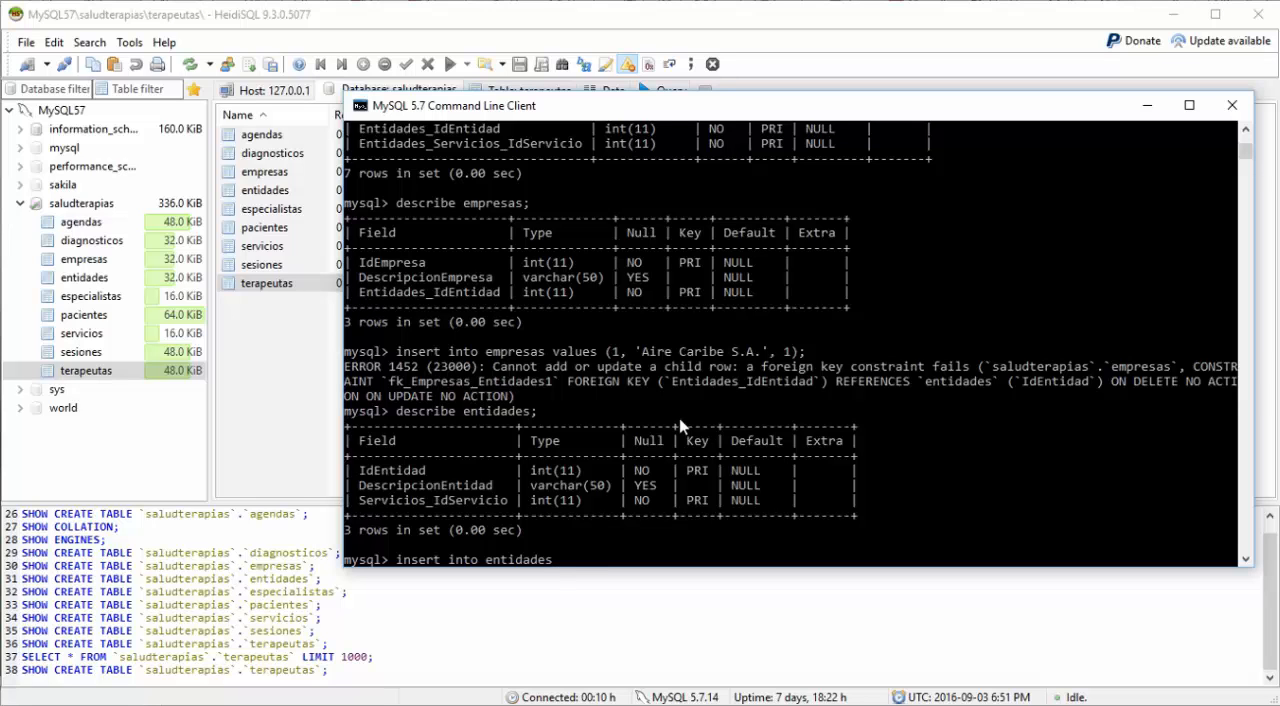
pyautogui.write(' values ();')
pyautogui.press('Left')
pyautogui.press('Left')
# Step: Fill in the values 1, 'Terapeutas Asociados S.A.', 1 and try to run the insert into entidades
pyautogui.write('1,')
pyautogui.write("'Te")
pyautogui.write('rapeu')
pyautogui.write('tas As')
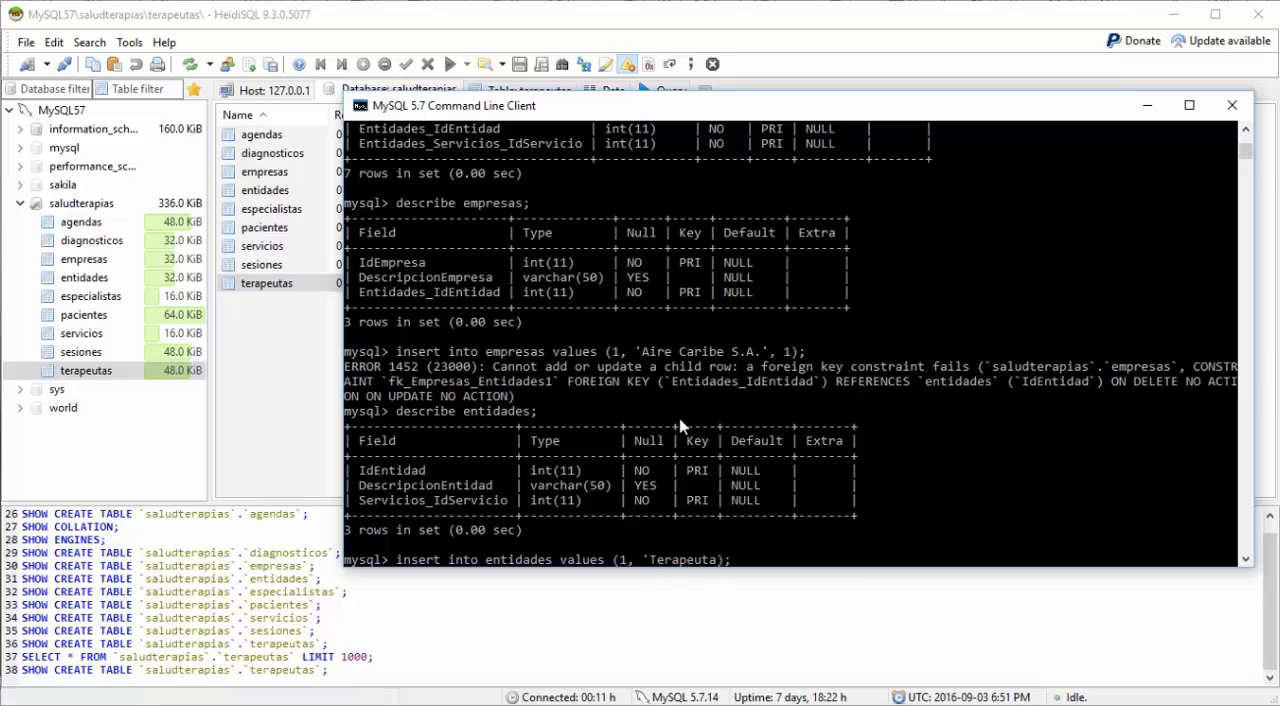
pyautogui.write("ociados S.A.', 1")
pyautogui.press('Return')
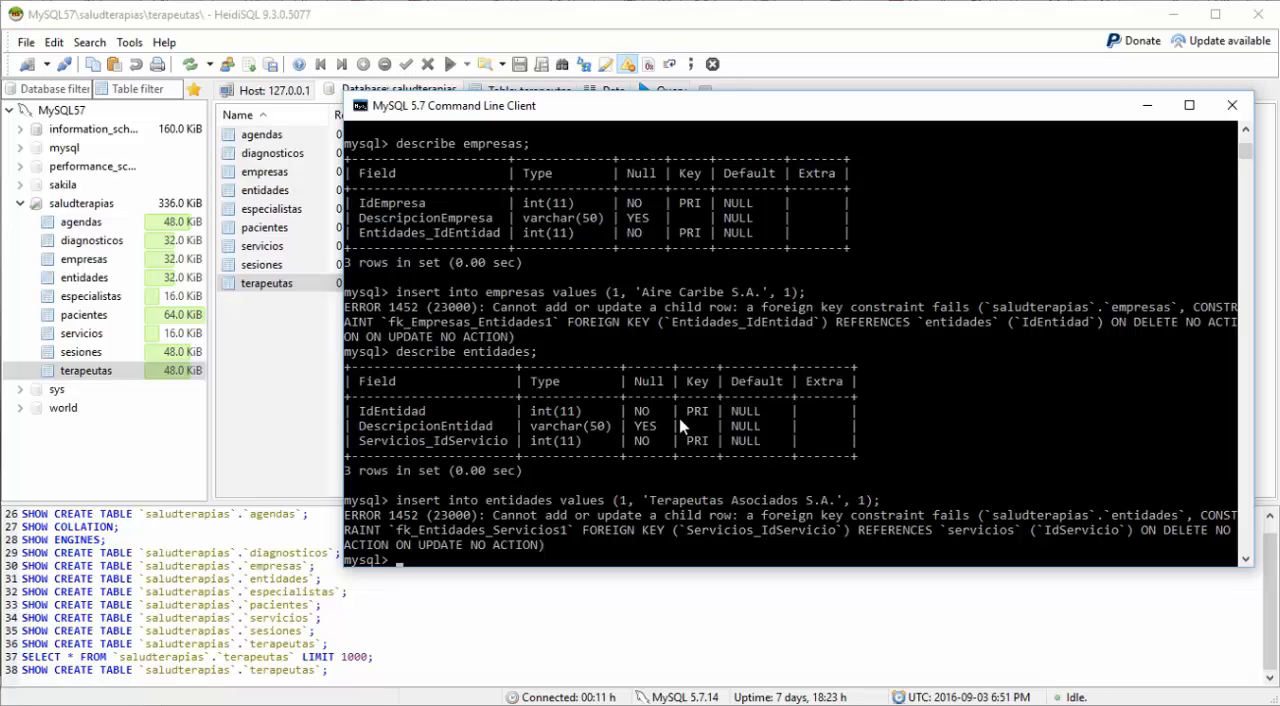
# Step: Show the structure of the servicios table with "describe servicios;"
pyautogui.write('describe servicios;')
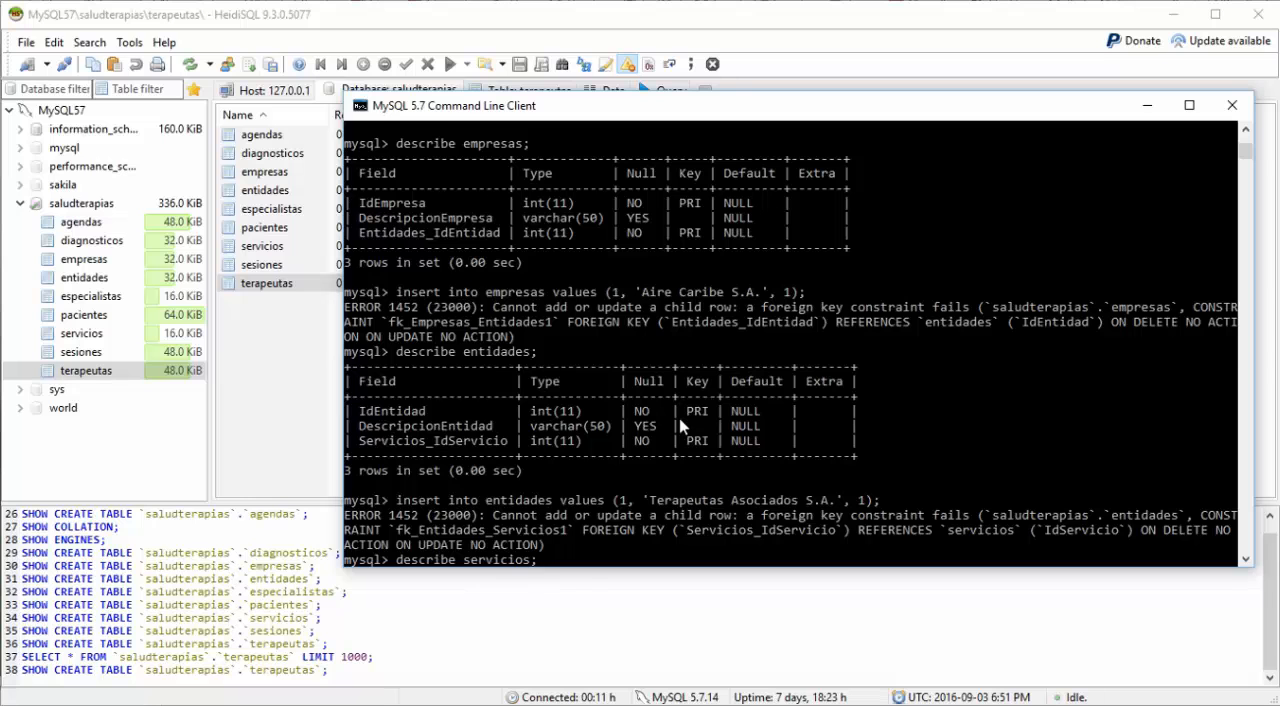
pyautogui.press('Return')
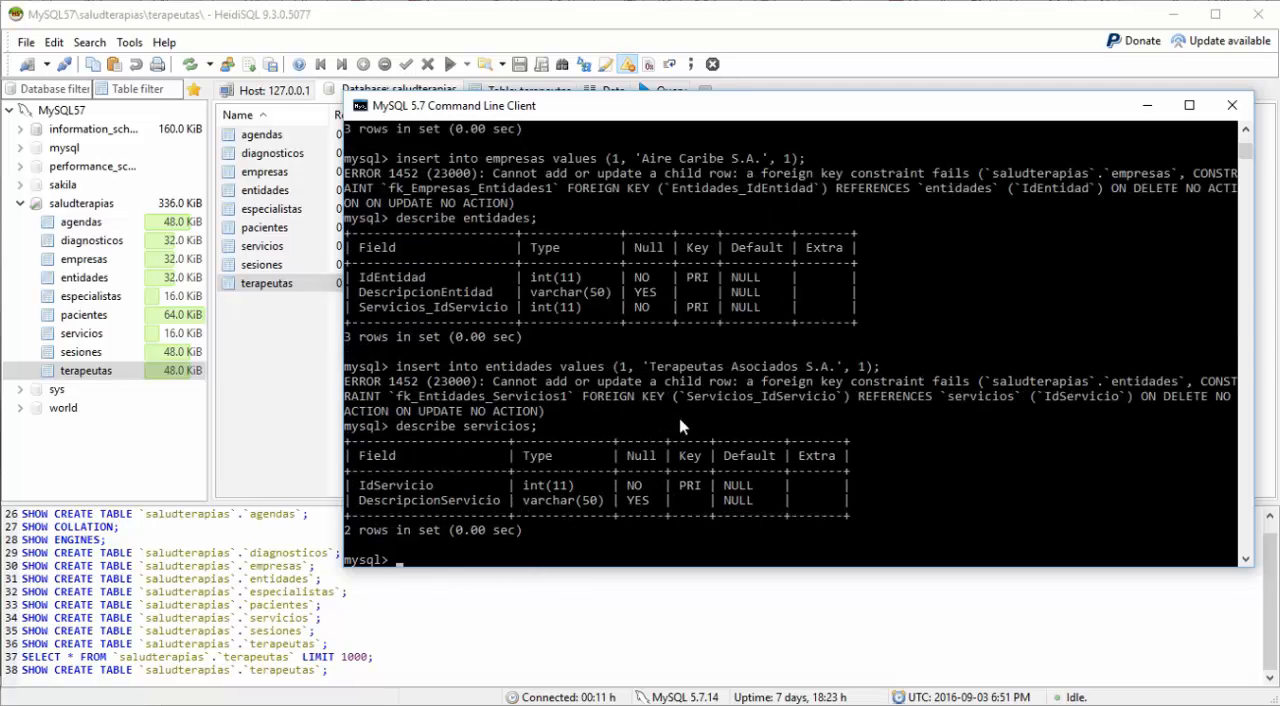
# Step: Write "insert into servicios values ();" and place the cursor inside the empty parentheses
pyautogui.write('insert into servicio')
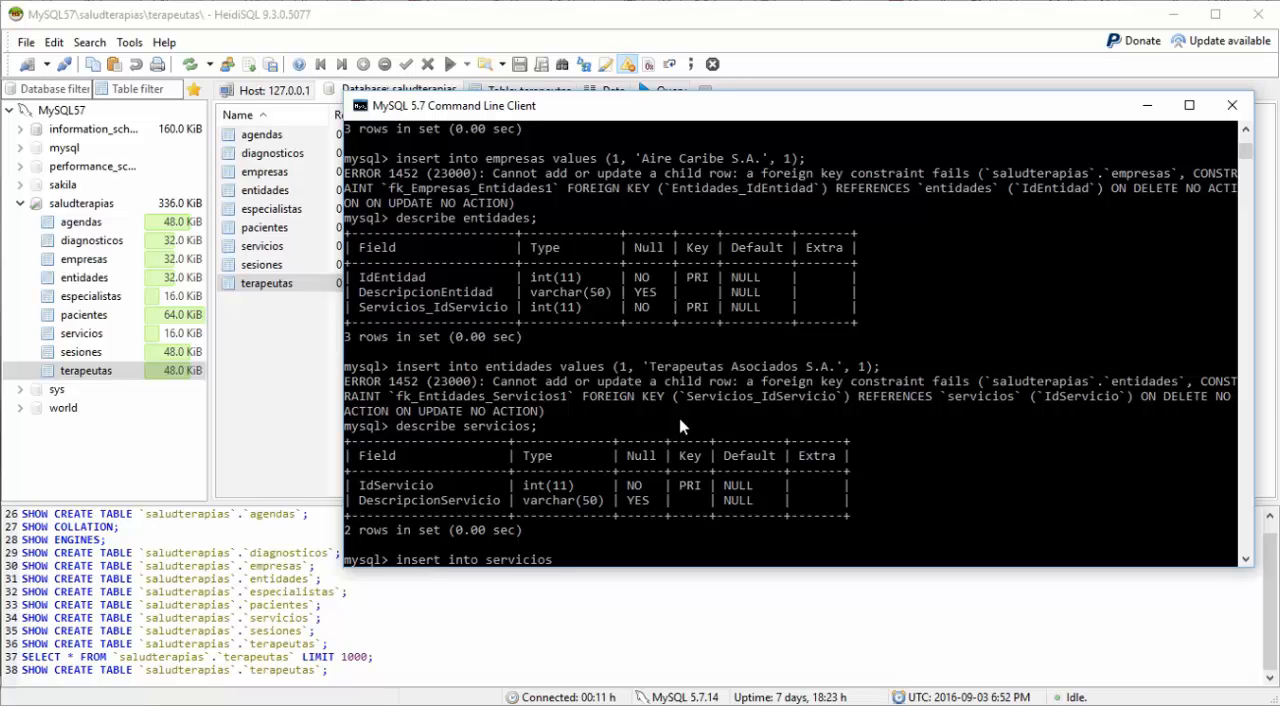
pyautogui.write('s values ();')
pyautogui.press('Left')
pyautogui.press('Left')
# Step: Fill in the values 1, 'Terapia Respiratoria' and run the insert into servicios
pyautogui.write('1,')
pyautogui.write(" '")
pyautogui.write('Terapia')
pyautogui.write(' Respi')
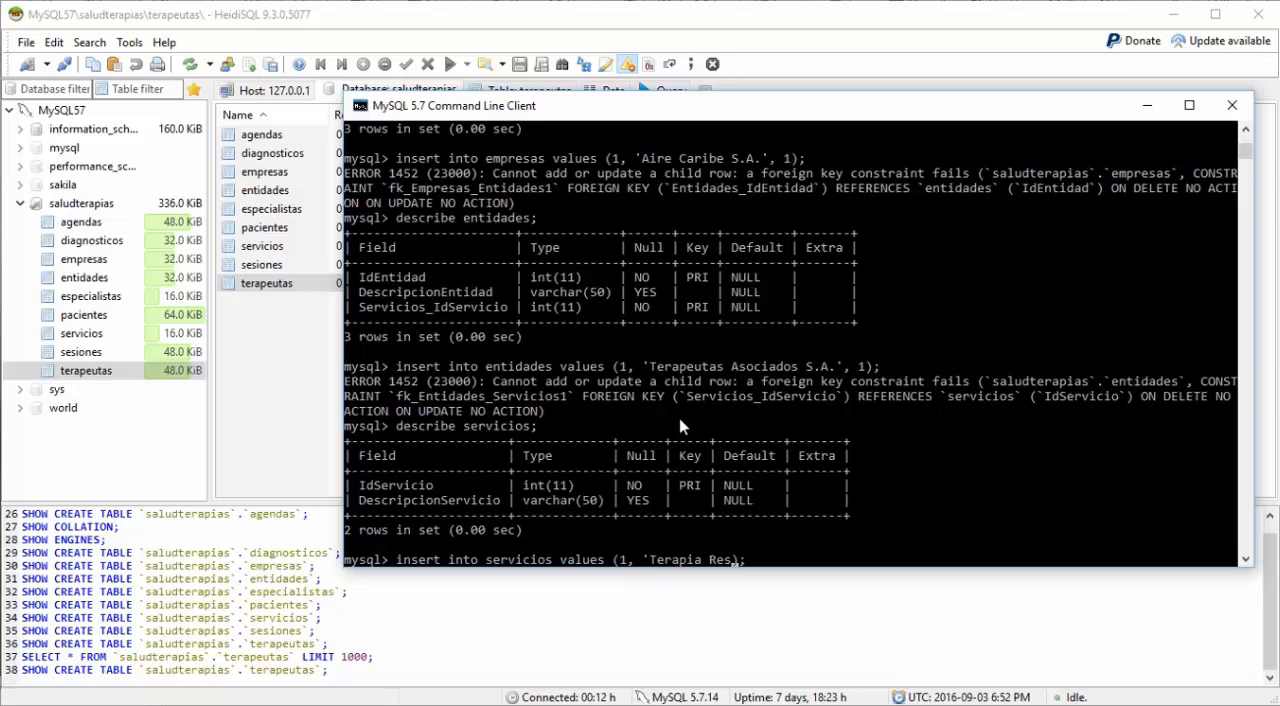
pyautogui.write("ratoria'")
pyautogui.press('Return')
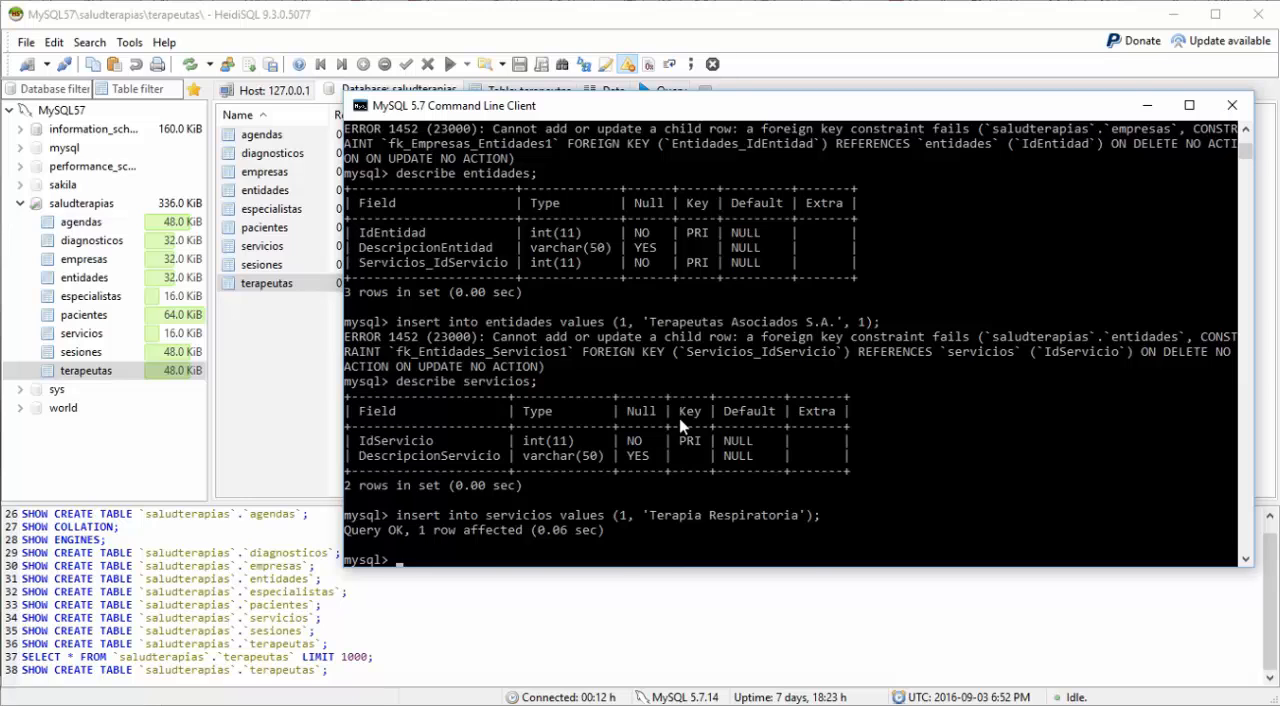
# Step: Reuse the servicios insert with 'Terapia Muscular' as the description and try to run it with id 1
pyautogui.press('Up')
pyautogui.press('Left')
pyautogui.press('Left')
pyautogui.press('Left')
pyautogui.press('Left')
pyautogui.press('Left')
pyautogui.press('Left')
pyautogui.press('Left')
pyautogui.press('Left')
pyautogui.press('Left')
pyautogui.press('Left')
pyautogui.press('Left')
pyautogui.press('Left')
pyautogui.press('Left')
pyautogui.press('Left')
pyautogui.press('Left')
pyautogui.press('Left')
pyautogui.press('Left')
pyautogui.press('Left')
pyautogui.press('Left')
pyautogui.press('Left')
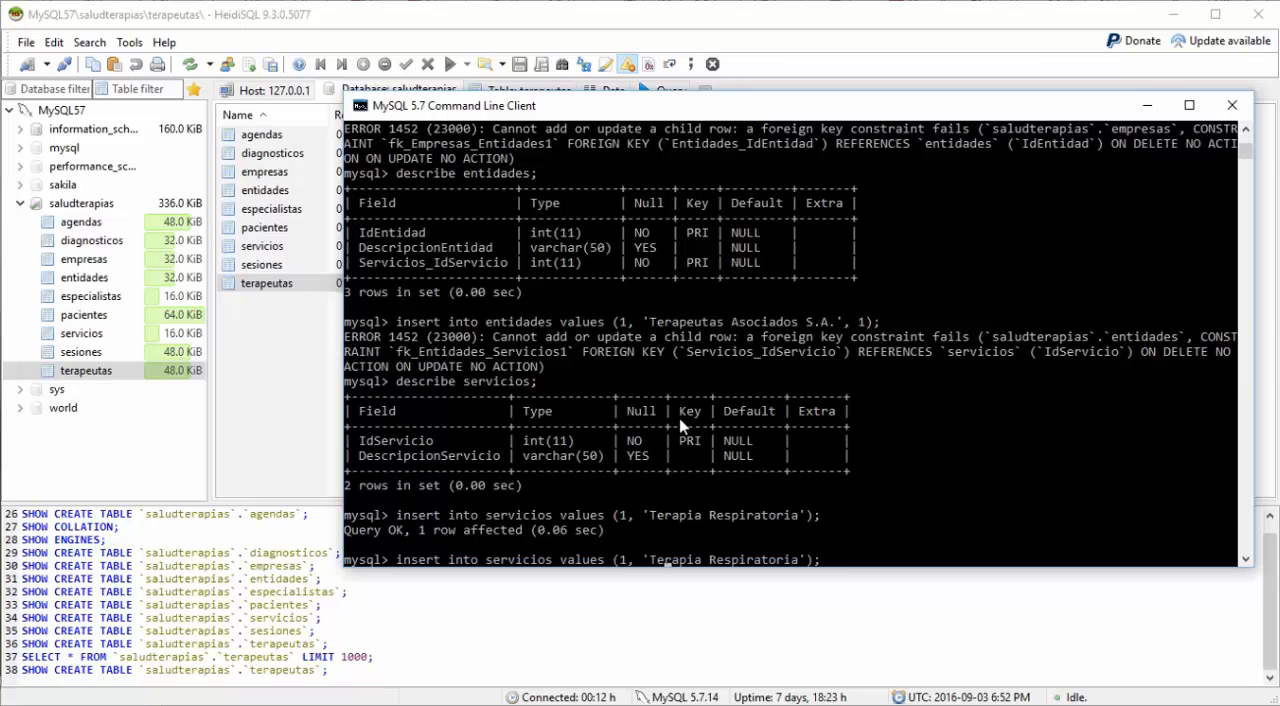
pyautogui.press('Left')
pyautogui.press('Right')
pyautogui.press('Right')
pyautogui.press('Right')
pyautogui.press('Right')
pyautogui.press('Right')
pyautogui.press('Right')
pyautogui.write('Muscula')
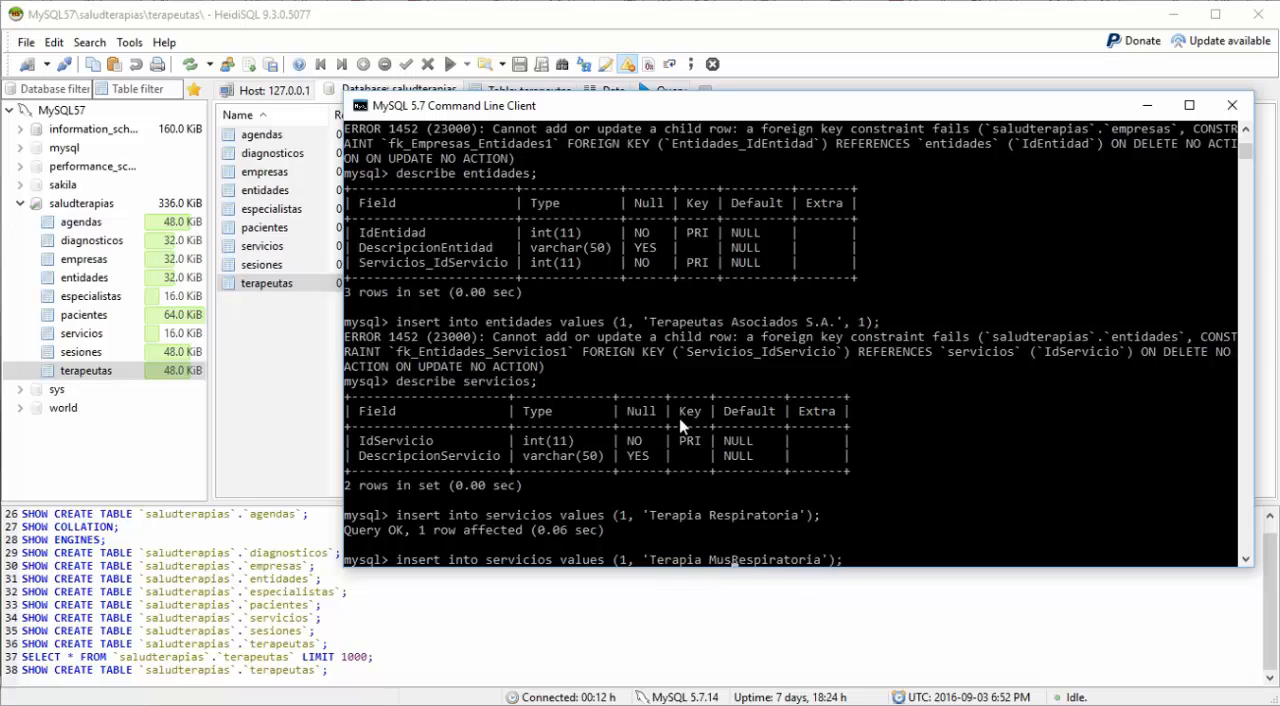
pyautogui.write('r')
pyautogui.press('Delete')
pyautogui.press('Delete')
pyautogui.press('Delete')
pyautogui.press('Delete')
pyautogui.press('Delete')
pyautogui.press('Delete')
pyautogui.press('Delete')
pyautogui.press('Delete')
pyautogui.press('Delete')
pyautogui.press('Delete')
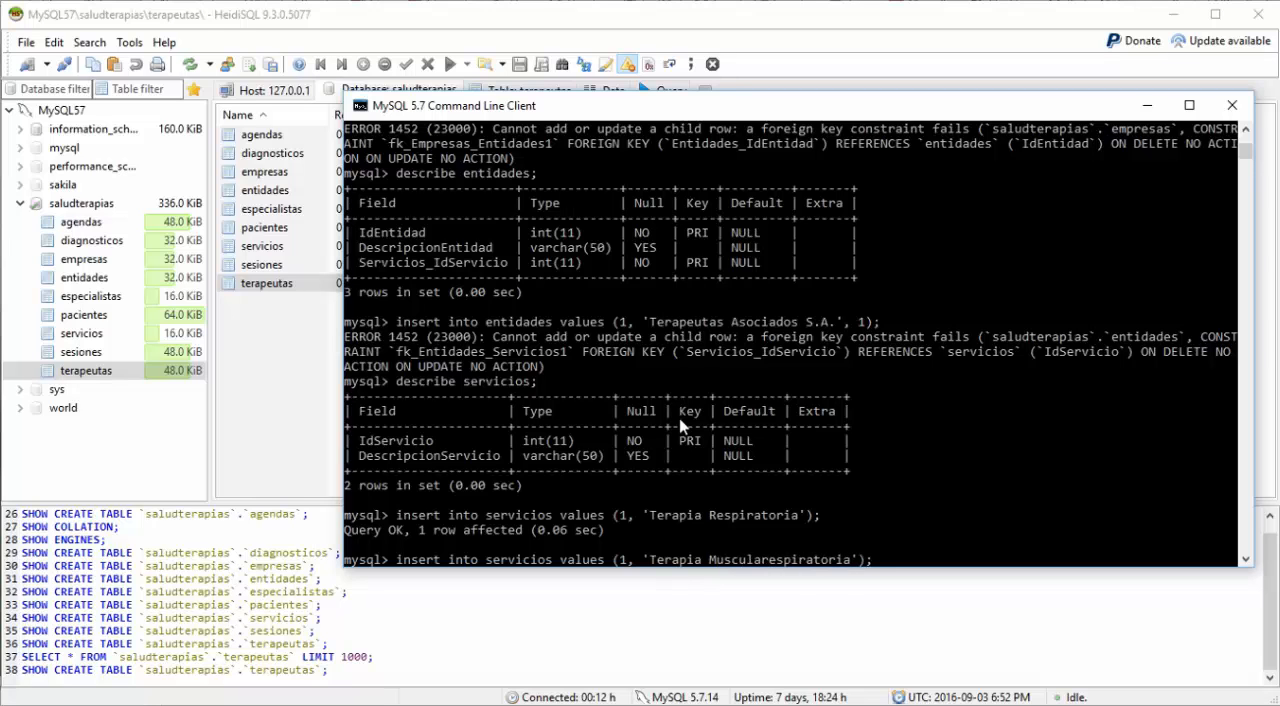
pyautogui.press('Delete')
pyautogui.press('Delete')
pyautogui.press('Return')
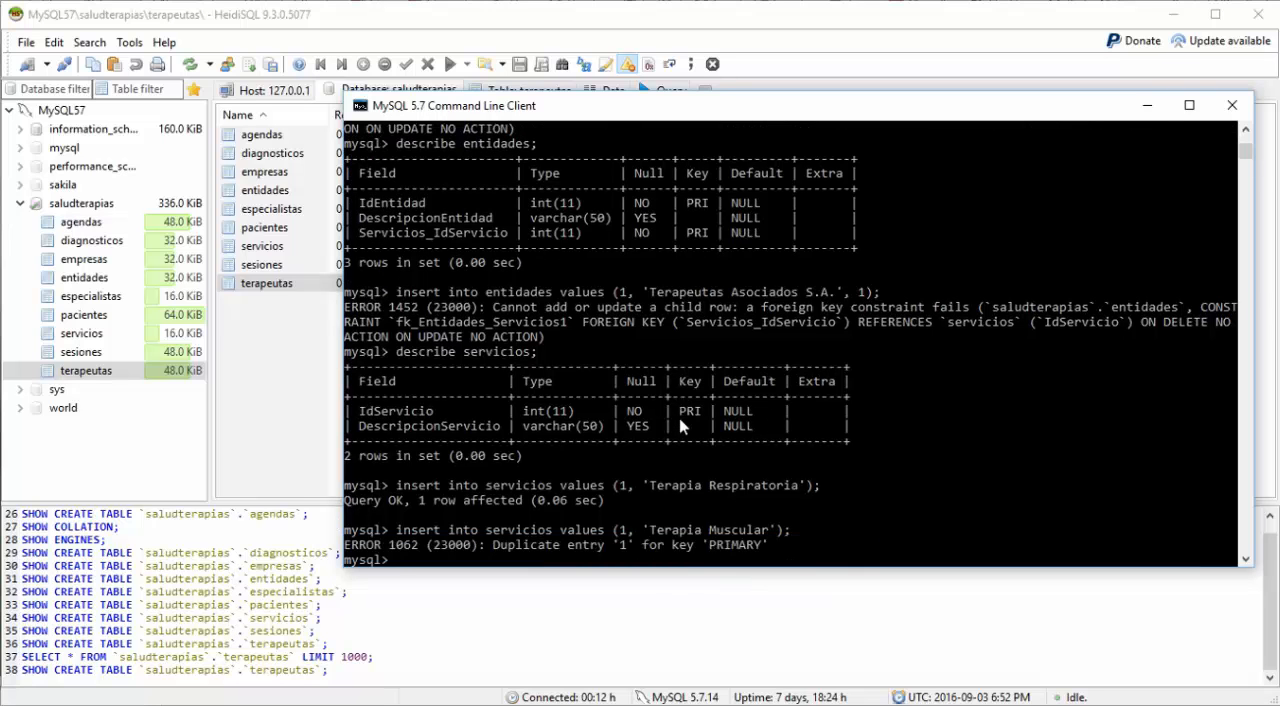
# Step: Set the id in the 'Terapia Muscular' insert to 2 and run it into servicios
pyautogui.press('Up')
pyautogui.press('Left')
pyautogui.press('Left')
pyautogui.press('Left')
pyautogui.press('Left')
pyautogui.press('Left')
pyautogui.press('Left')
pyautogui.press('Left')
pyautogui.press('Left')
pyautogui.press('Left')
pyautogui.press('Left')
pyautogui.press('Left')
pyautogui.press('Left')
pyautogui.press('Left')
pyautogui.press('Left')
pyautogui.press('Left')
pyautogui.press('Left')
pyautogui.press('Left')
pyautogui.press('Left')
pyautogui.press('Left')
pyautogui.press('Left')
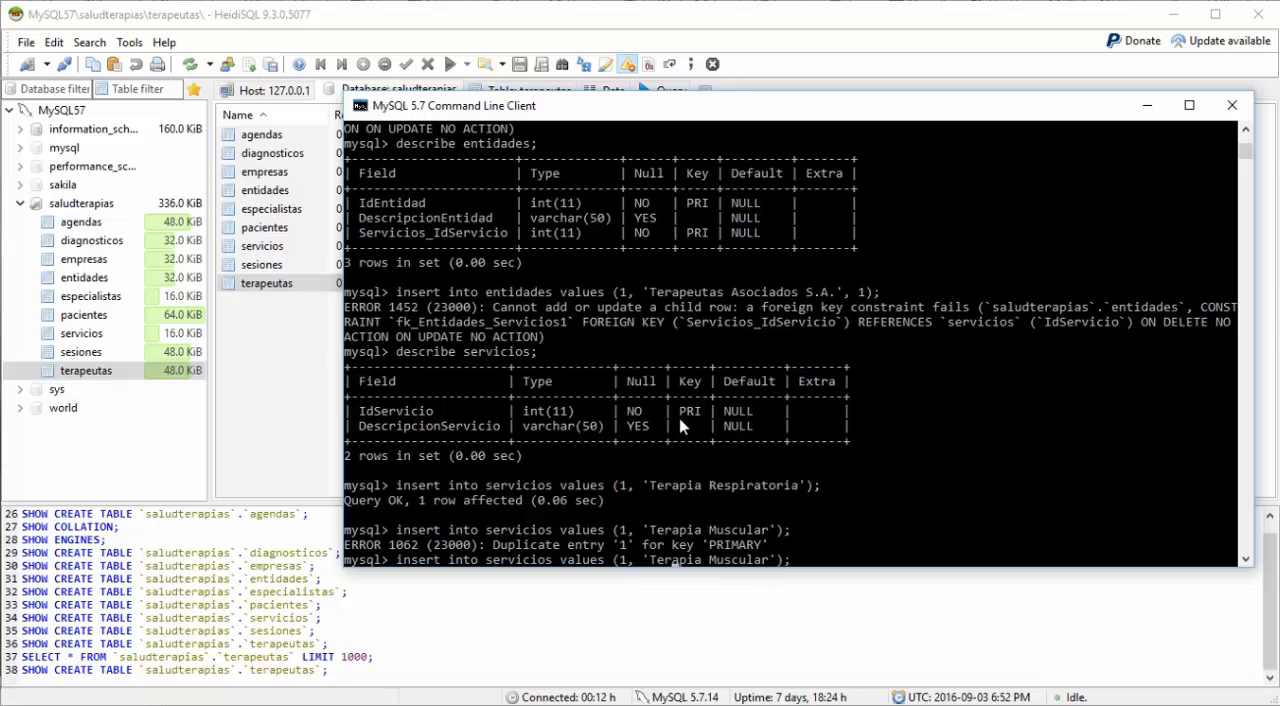
pyautogui.press('BackSpace')
pyautogui.write('2')
pyautogui.press('Return')
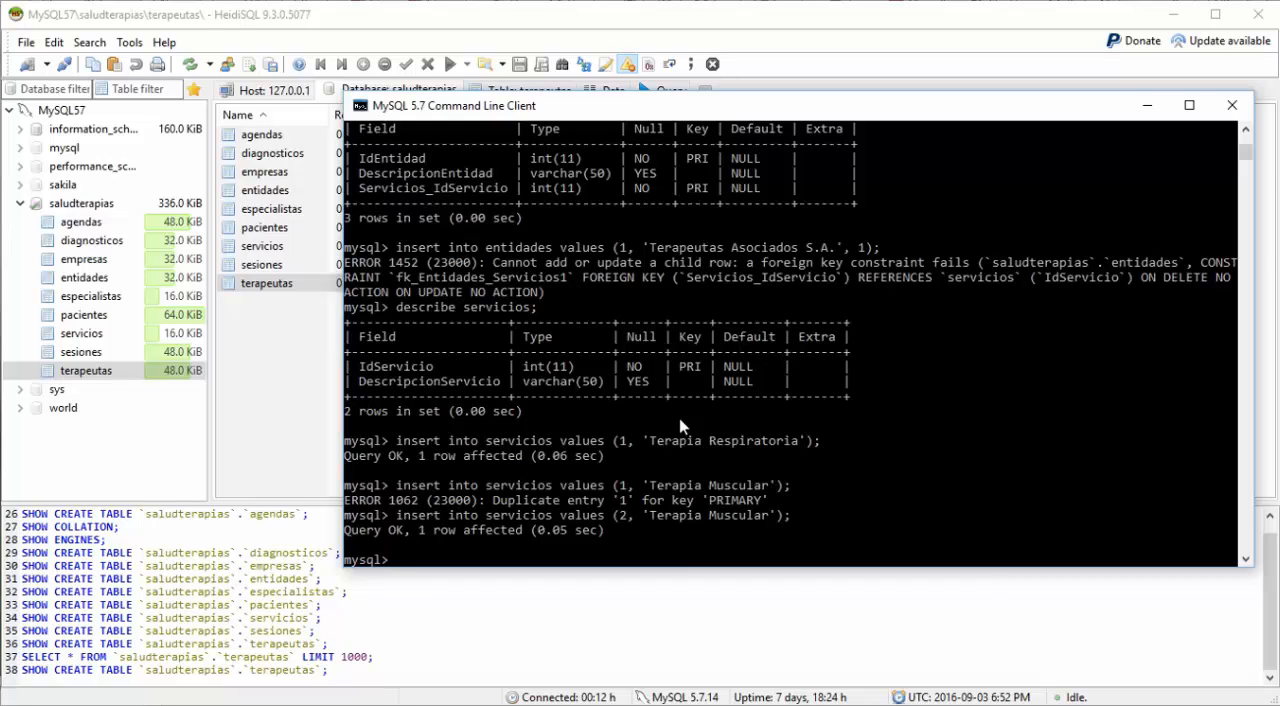
# Step: Recall the 'Terapia Muscular' insert for servicios and set its id to 3
pyautogui.press('Up')
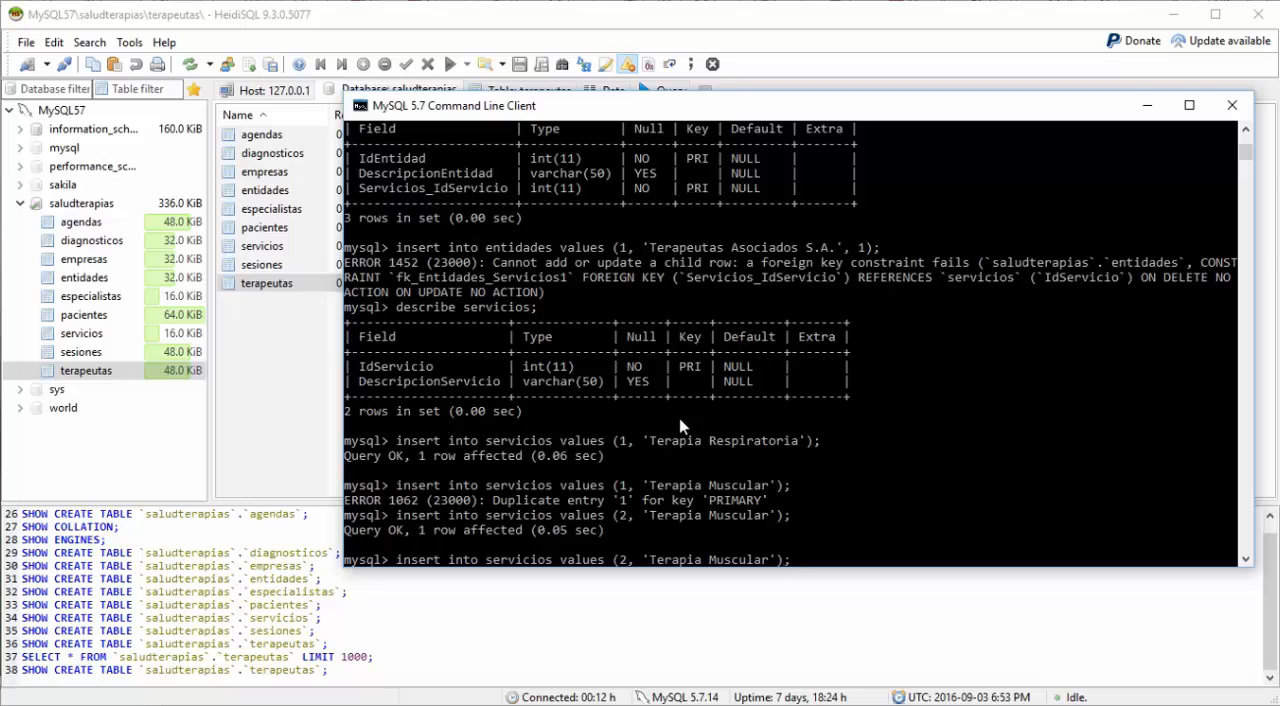
pyautogui.press('Left')
pyautogui.press('Left')
pyautogui.press('Left')
pyautogui.press('Left')
pyautogui.press('Left')
pyautogui.press('Left')
pyautogui.press('Left')
pyautogui.press('Left')
pyautogui.press('Left')
pyautogui.press('Left')
pyautogui.press('Left')
pyautogui.press('Left')
pyautogui.press('Left')
pyautogui.press('Left')
pyautogui.press('Left')
pyautogui.press('Left')
pyautogui.press('Left')
pyautogui.press('Left')
pyautogui.press('Left')
pyautogui.press('Left')
pyautogui.press('Left')
pyautogui.press('Left')
pyautogui.press('BackSpace')
pyautogui.write('3')
# Step: Change the service description to 'Terapia Cerebral' and run the insert into servicios
pyautogui.press('Right')
pyautogui.press('Right')
pyautogui.press('Right')
pyautogui.press('Right')
pyautogui.press('Right')
pyautogui.press('Right')
pyautogui.press('Right')
pyautogui.press('Right')
pyautogui.press('Right')
pyautogui.press('Right')
pyautogui.press('Right')
pyautogui.write('Cerebral')
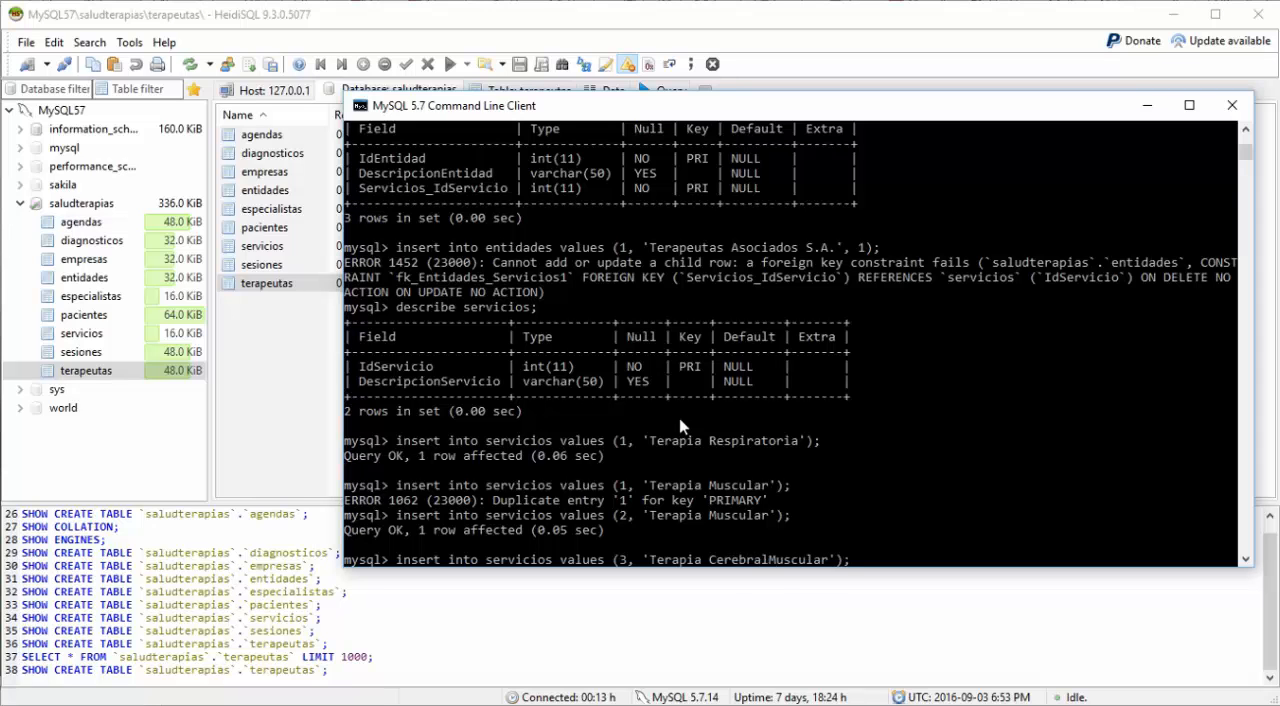
pyautogui.press('Delete')
pyautogui.press('Delete')
pyautogui.press('Delete')
pyautogui.press('Delete')
pyautogui.press('Delete')
pyautogui.press('Delete')
pyautogui.press('Delete')
pyautogui.press('Delete')
pyautogui.press('Return')
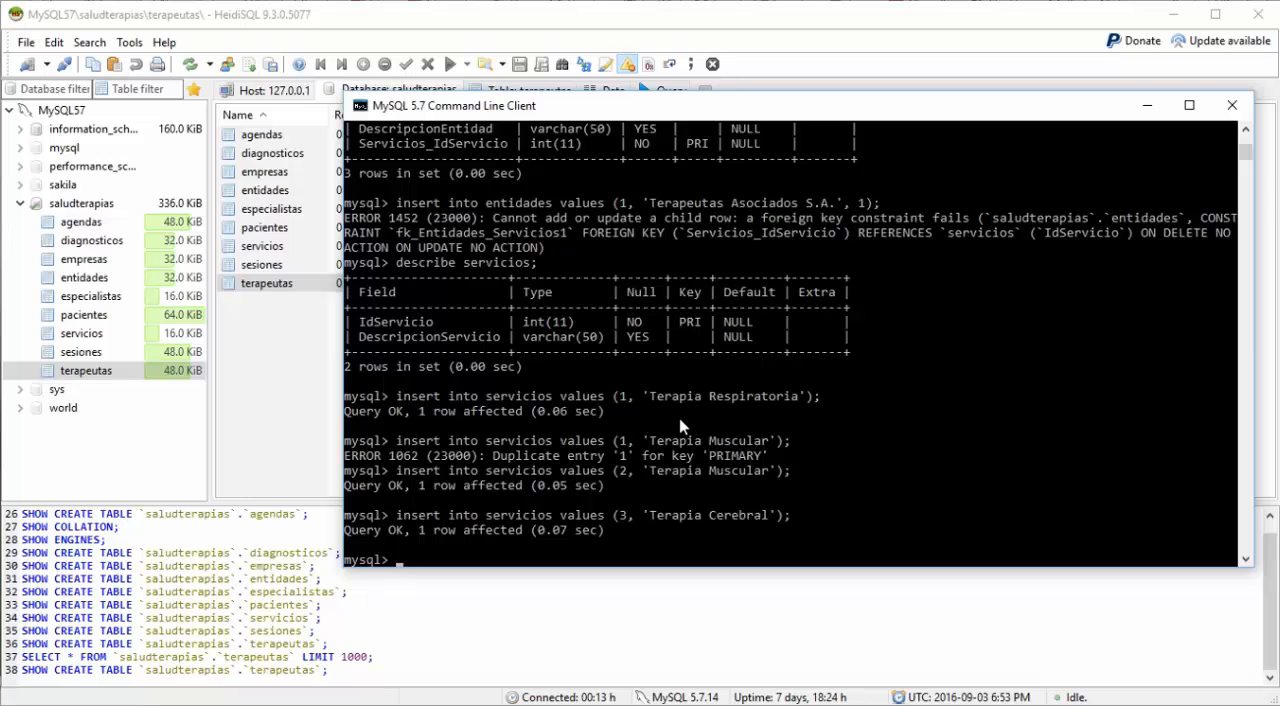
# Step: Recall the 'Terapia Cerebral' insert for servicios and set its id to 4
pyautogui.press('Up')
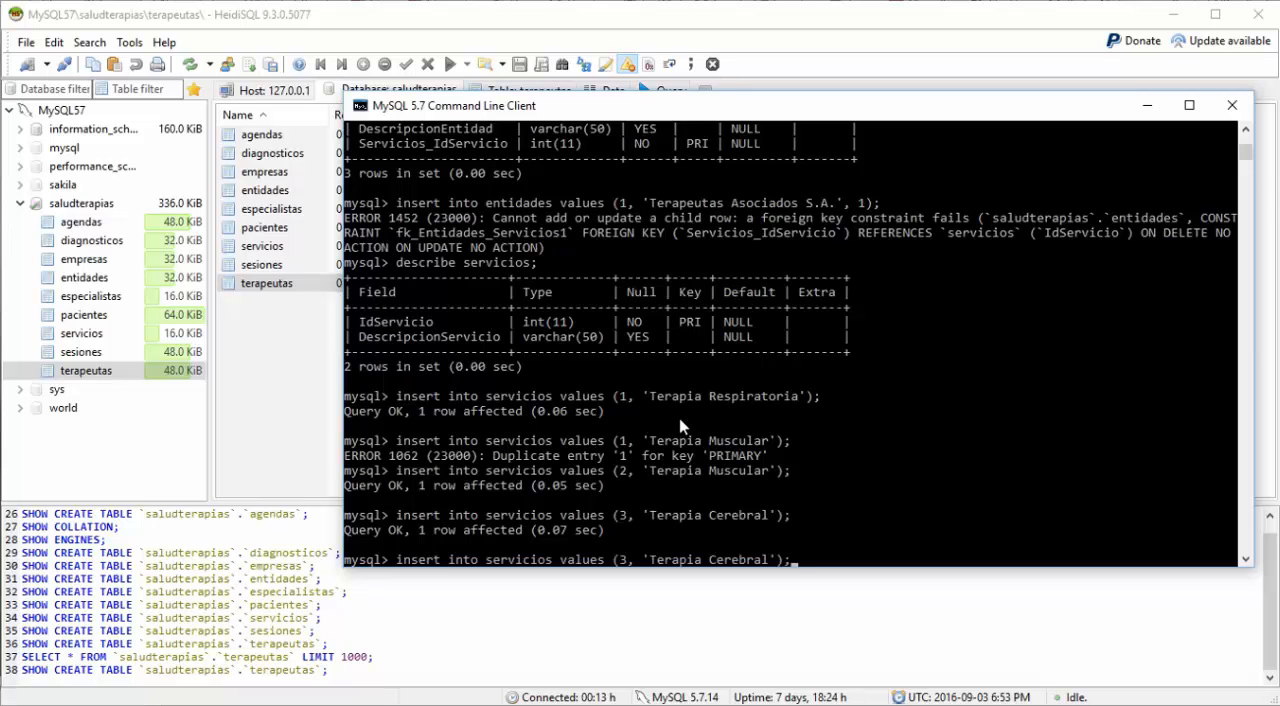
pyautogui.press('Left')
pyautogui.press('Left')
pyautogui.press('Left')
pyautogui.press('Left')
pyautogui.press('Left')
pyautogui.press('Left')
pyautogui.press('Left')
pyautogui.press('Left')
pyautogui.press('Left')
pyautogui.press('Left')
pyautogui.press('Left')
pyautogui.press('Left')
pyautogui.press('Left')
pyautogui.press('Left')
pyautogui.press('Left')
pyautogui.press('Left')
pyautogui.press('Left')
pyautogui.press('Left')
pyautogui.press('Left')
pyautogui.press('Left')
pyautogui.press('BackSpace')
pyautogui.write('4')
# Step: Change the service description to 'Terapia de Caderas' and run the insert into servicios
pyautogui.press('Right')
pyautogui.press('Right')
pyautogui.press('Right')
pyautogui.press('Right')
pyautogui.press('Right')
pyautogui.press('Right')
pyautogui.press('Right')
pyautogui.press('Right')
pyautogui.write('de Cadera')
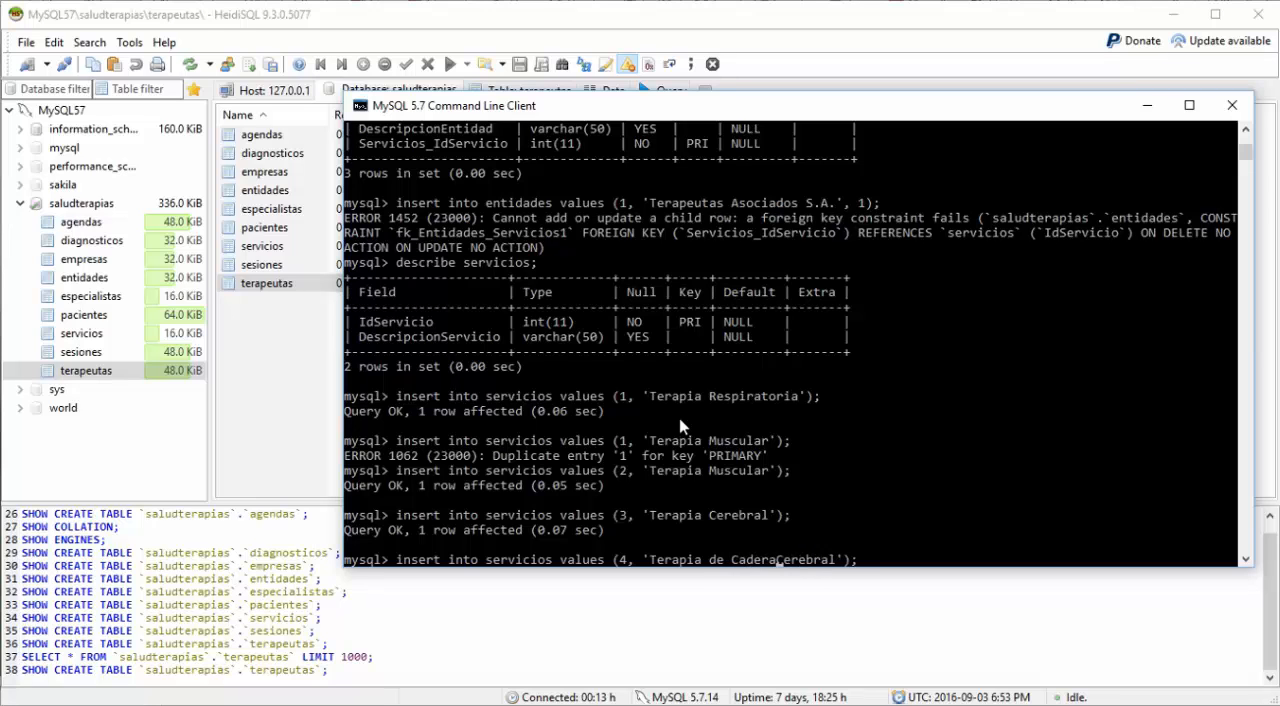
pyautogui.press('Delete')
pyautogui.press('Delete')
pyautogui.press('Delete')
pyautogui.press('Delete')
pyautogui.press('Delete')
pyautogui.press('Delete')
pyautogui.write('s')
pyautogui.press('Delete')
pyautogui.press('Delete')
pyautogui.press('Return')
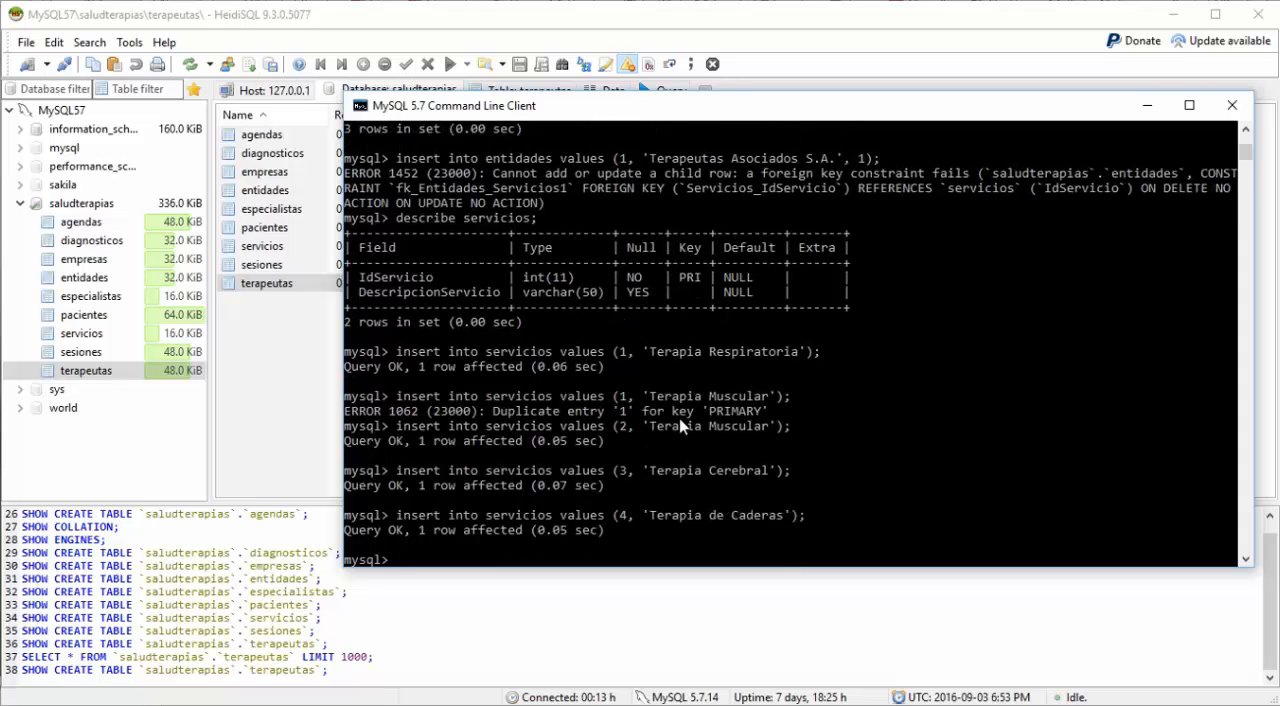
# Step: Recall the 'Terapia de Caderas' insert for servicios and set its id to 5
pyautogui.press('Up')
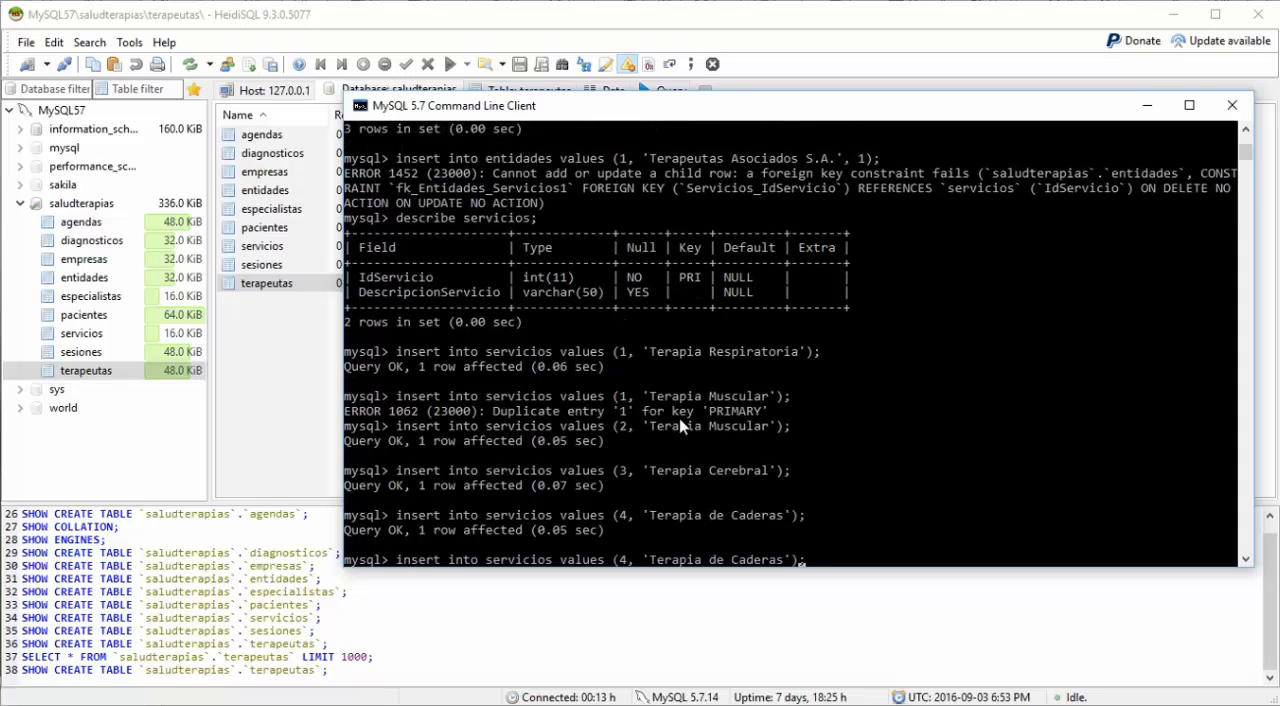
pyautogui.press('Left')
pyautogui.press('Left')
pyautogui.press('Left')
pyautogui.press('Left')
pyautogui.press('Left')
pyautogui.press('Left')
pyautogui.press('Left')
pyautogui.press('Left')
pyautogui.press('Left')
pyautogui.press('Left')
pyautogui.press('Left')
pyautogui.press('Left')
pyautogui.press('Left')
pyautogui.press('BackSpace')
pyautogui.write('5')
# Step: Replace the whole service description with 'Relajación Muscular' and run the insert into servicios
pyautogui.press('Right')
pyautogui.press('Right')
pyautogui.press('Right')
pyautogui.press('Right')
pyautogui.press('Right')
pyautogui.press('Right')
pyautogui.press('Right')
pyautogui.press('Right')
pyautogui.press('Right')
pyautogui.press('Right')
pyautogui.press('Right')
pyautogui.press('Left')
pyautogui.press('Left')
pyautogui.press('Left')
pyautogui.press('Left')
pyautogui.press('Left')
pyautogui.press('Left')
pyautogui.press('Left')
pyautogui.press('Left')
pyautogui.press('Left')
pyautogui.press('Left')
pyautogui.press('Left')
pyautogui.press('Delete')
pyautogui.press('Delete')
pyautogui.press('Delete')
pyautogui.press('Delete')
pyautogui.press('Delete')
pyautogui.press('Delete')
pyautogui.press('Delete')
pyautogui.press('Delete')
pyautogui.press('Delete')
pyautogui.press('Delete')
pyautogui.press('Delete')
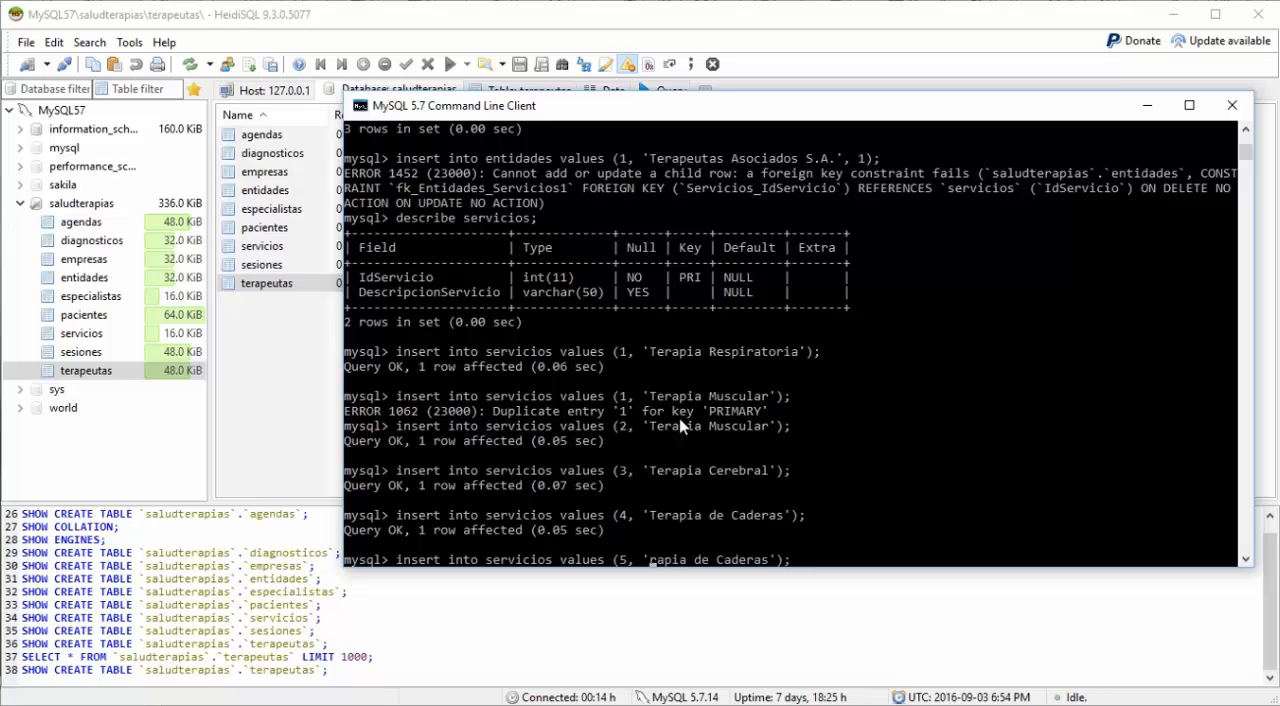
pyautogui.press('Delete')
pyautogui.press('Delete')
pyautogui.press('Delete')
pyautogui.press('Delete')
pyautogui.press('Delete')
pyautogui.press('Delete')
pyautogui.press('Delete')
pyautogui.write('Relajaci')
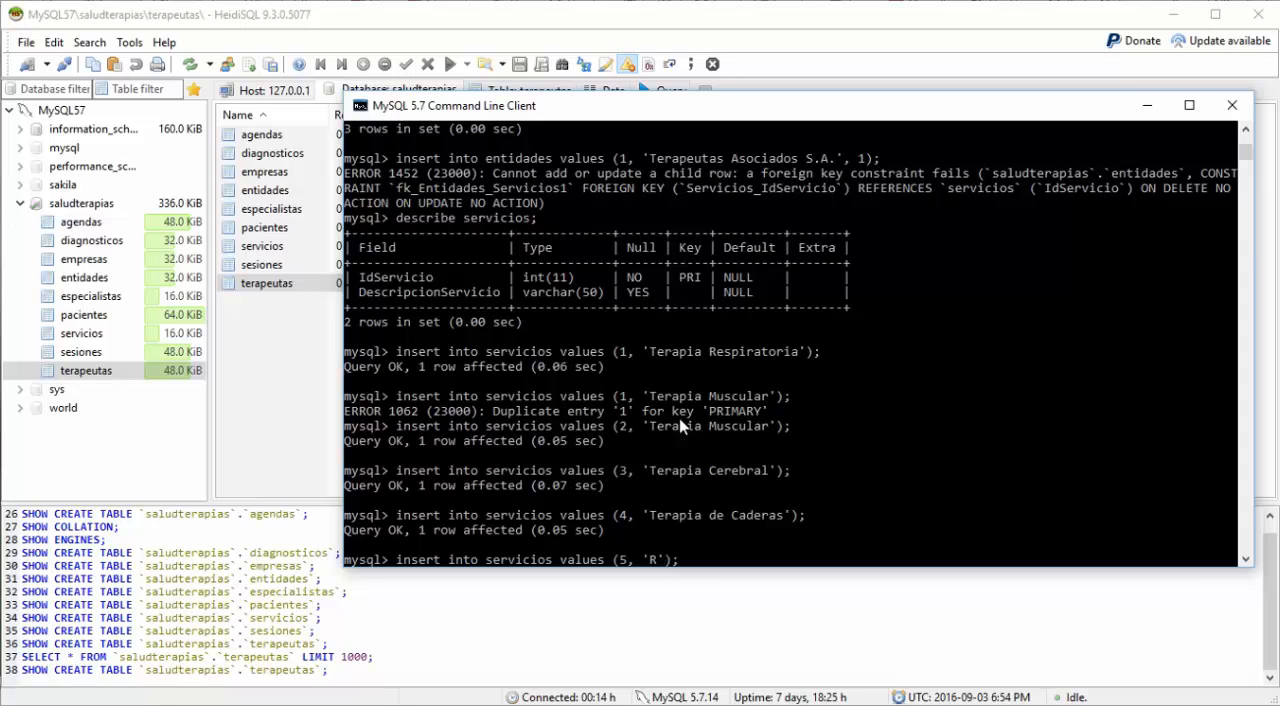
pyautogui.write('ón Musc')
pyautogui.write('ular')
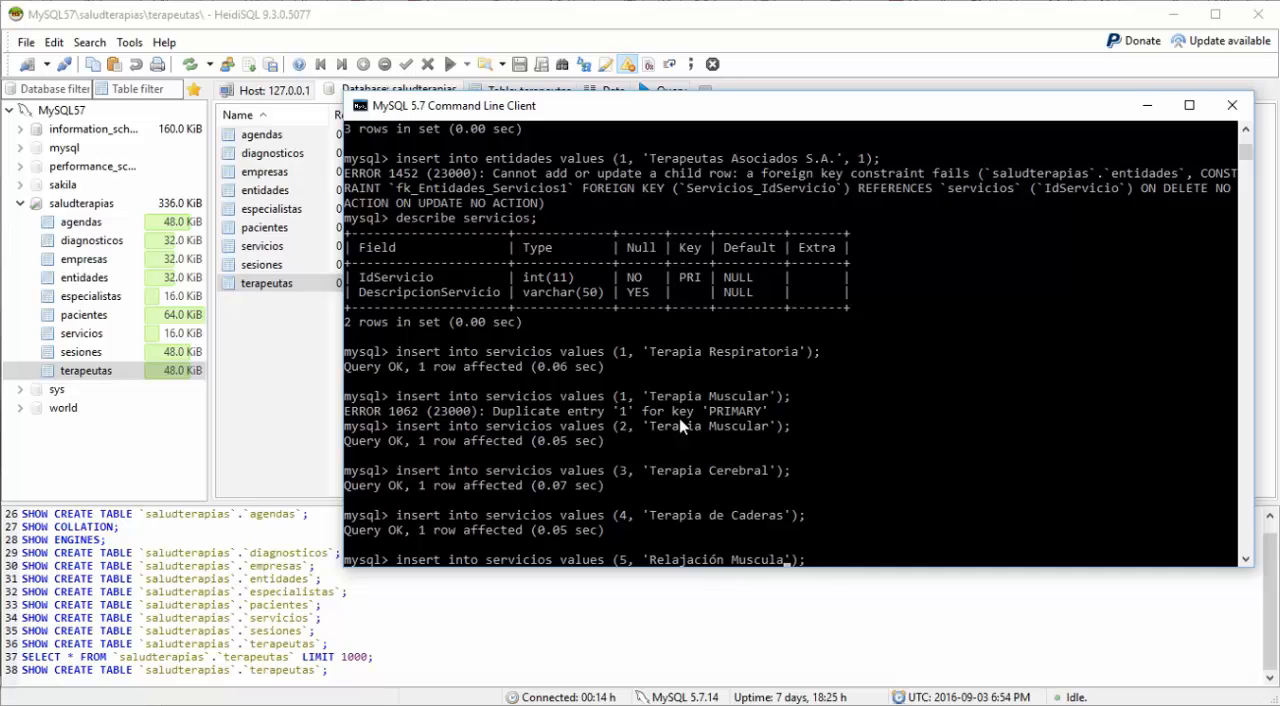
pyautogui.press('Return')
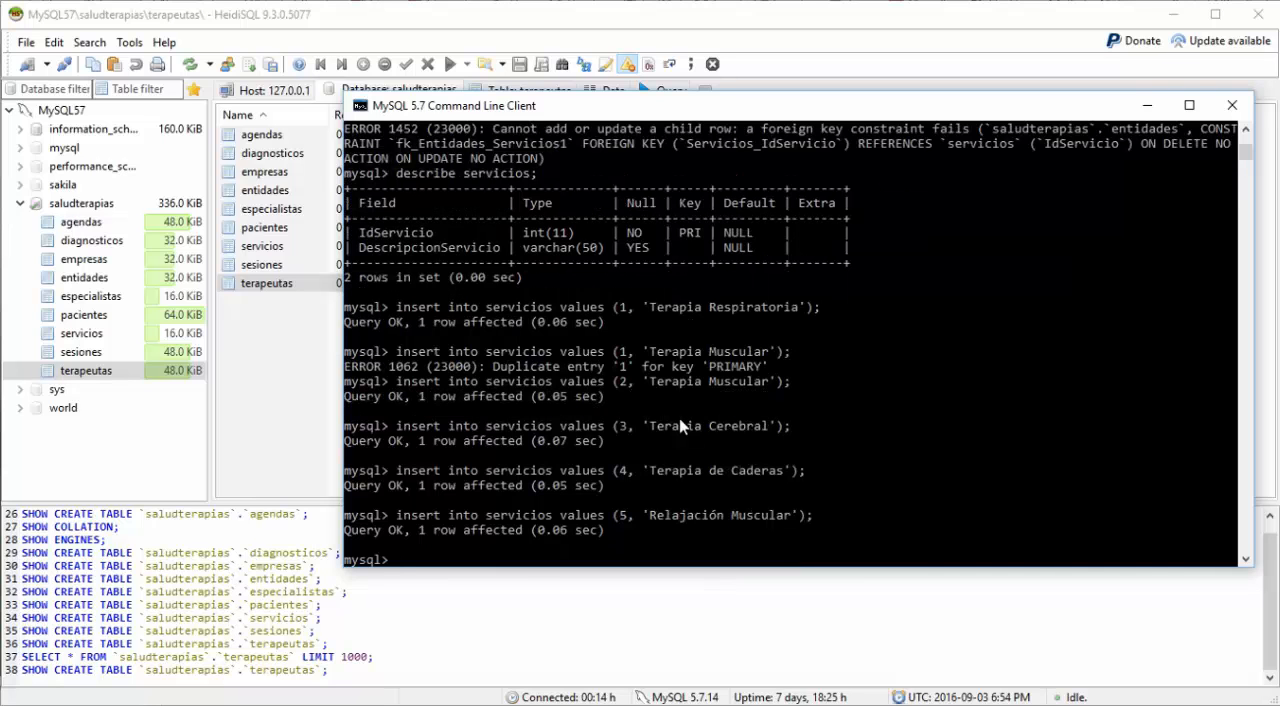
# Step: Recall the 'Relajación Muscular' insert for servicios and set its id to 6
pyautogui.press('Up')
pyautogui.press('Left')
pyautogui.press('Left')
pyautogui.press('Left')
pyautogui.press('Left')
pyautogui.press('Left')
pyautogui.press('Left')
pyautogui.press('Left')
pyautogui.press('Left')
pyautogui.press('Left')
pyautogui.press('Left')
pyautogui.press('Left')
pyautogui.press('Left')
pyautogui.press('Left')
pyautogui.press('Left')
pyautogui.press('Left')
pyautogui.press('Left')
pyautogui.press('Left')
pyautogui.press('Left')
pyautogui.press('Left')
pyautogui.press('Left')
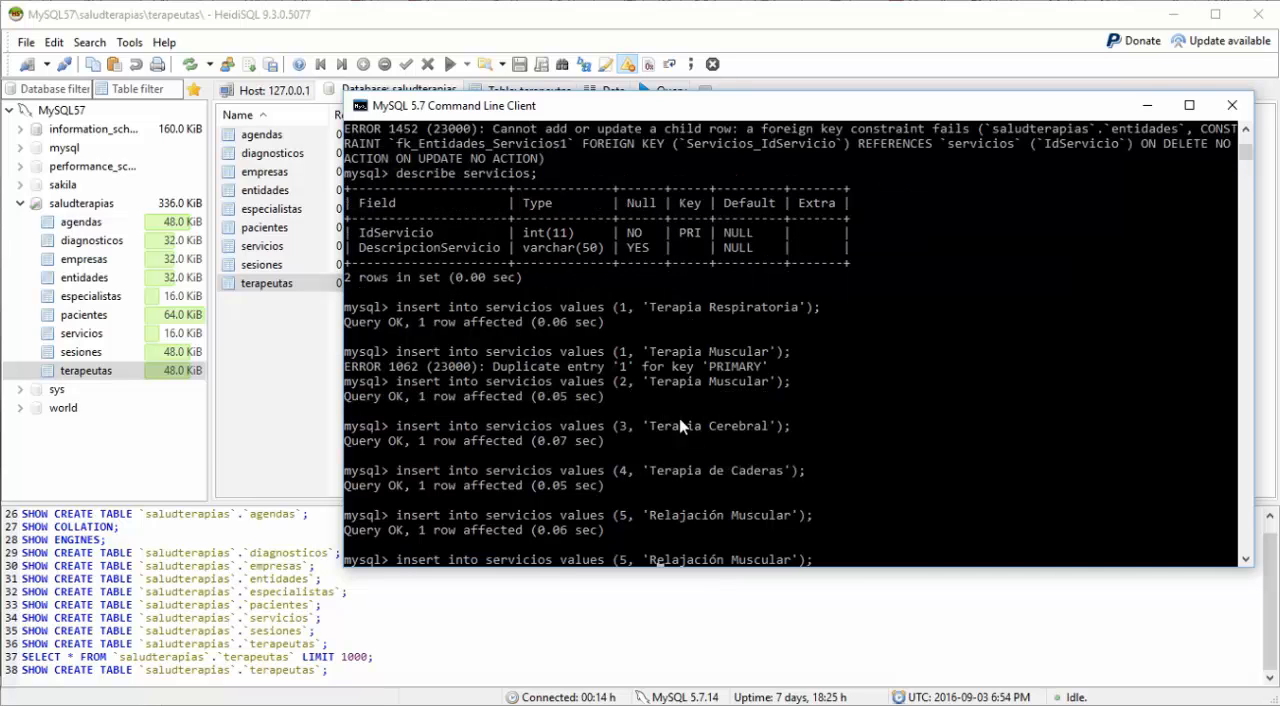
pyautogui.press('Left')
pyautogui.press('BackSpace')
pyautogui.write('6')
# Step: Replace the whole service description with 'Masaje' and run the insert into servicios
pyautogui.press('Right')
pyautogui.press('Right')
pyautogui.press('Right')
pyautogui.press('Delete')
pyautogui.press('Delete')
pyautogui.press('Delete')
pyautogui.press('Delete')
pyautogui.press('Delete')
pyautogui.press('Delete')
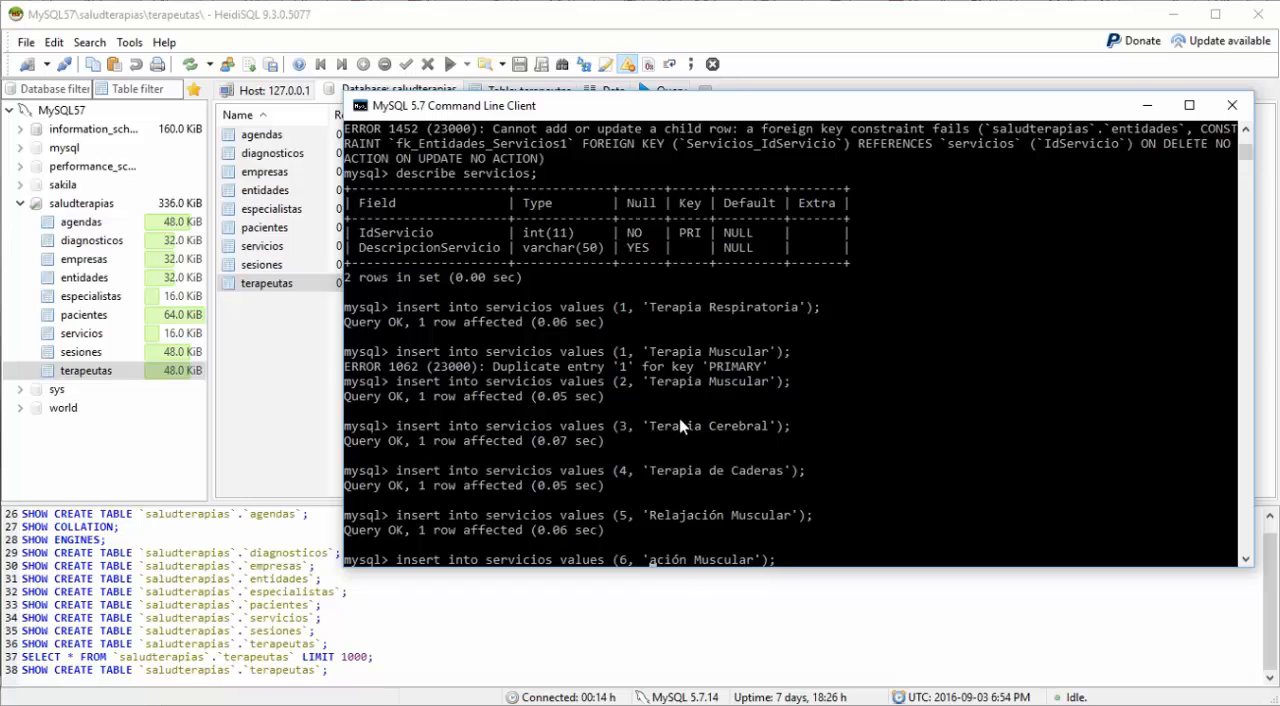
pyautogui.press('Delete')
pyautogui.press('Delete')
pyautogui.press('Delete')
pyautogui.press('Delete')
pyautogui.press('Delete')
pyautogui.press('Delete')
pyautogui.press('Delete')
pyautogui.press('Delete')
pyautogui.press('Delete')
pyautogui.press('Delete')
pyautogui.press('Delete')
pyautogui.press('Delete')
pyautogui.press('Delete')
pyautogui.write('Masaje')
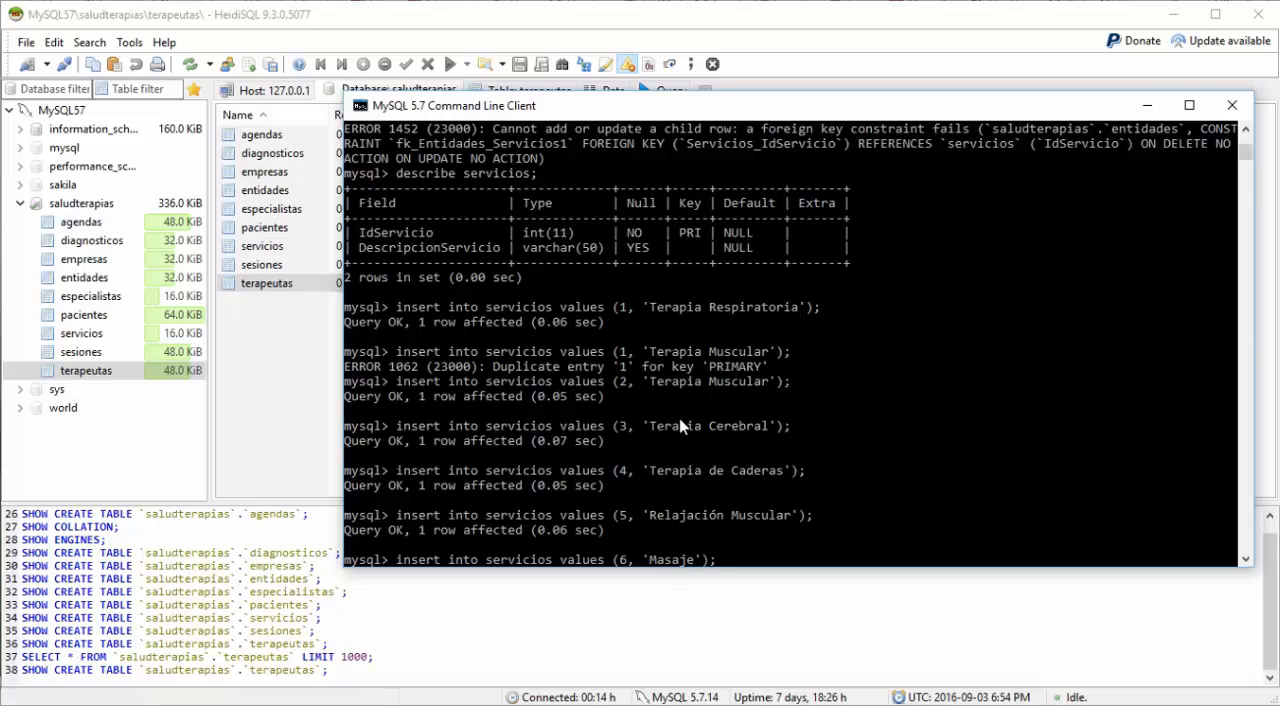
pyautogui.press('Return')
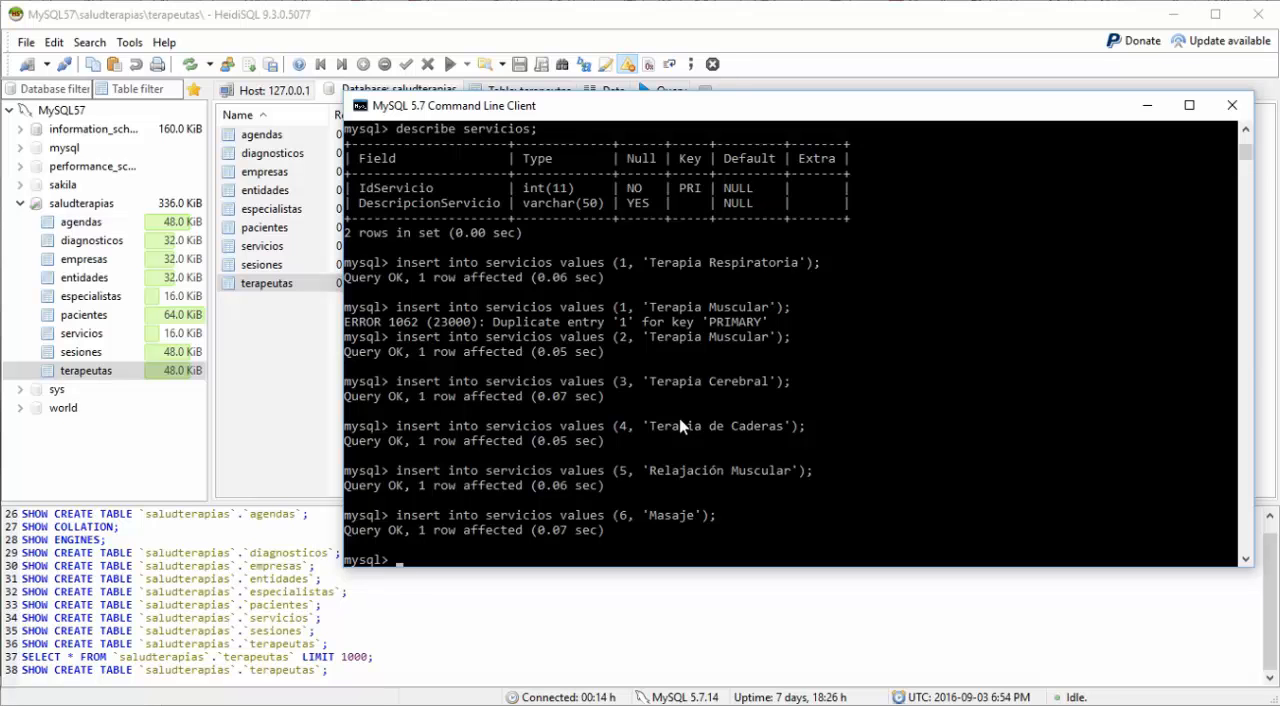
# Step: Recall the earlier entidades insert with values 1, 'Terapeutas Asociados S.A.', 1 and run it again
pyautogui.scroll(3, 630, 360)
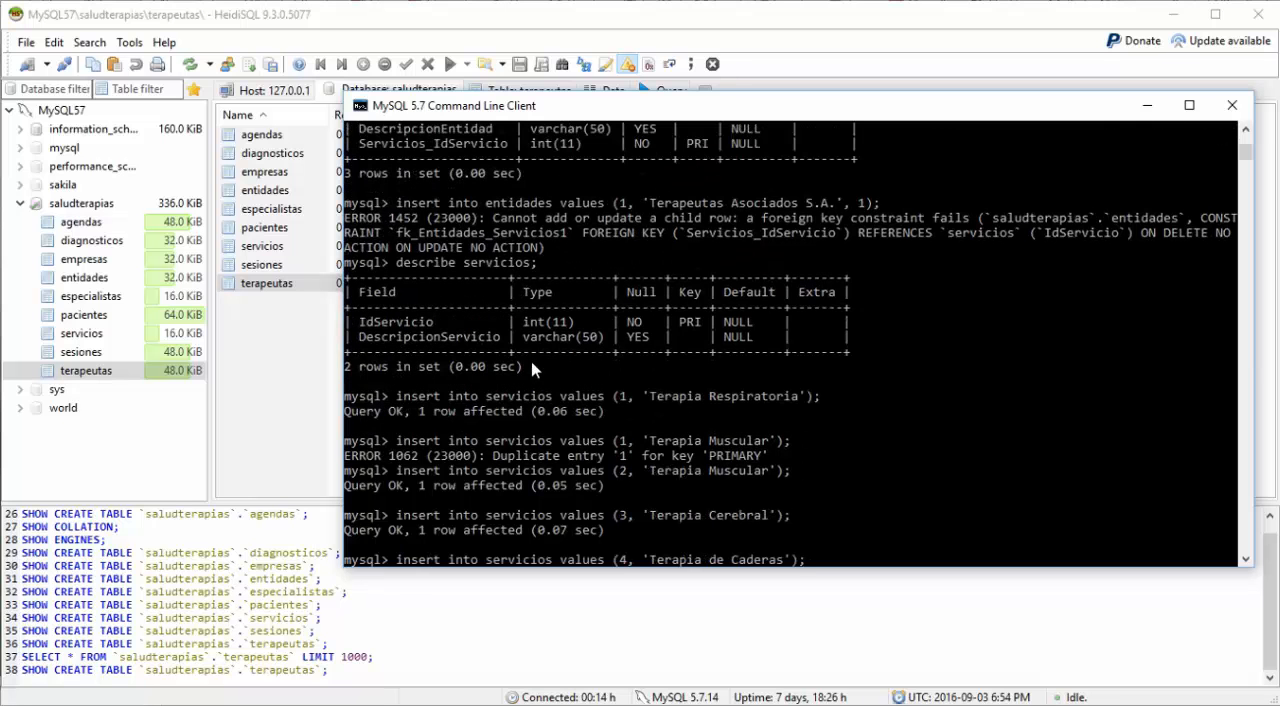
pyautogui.scroll(2, 530, 360)
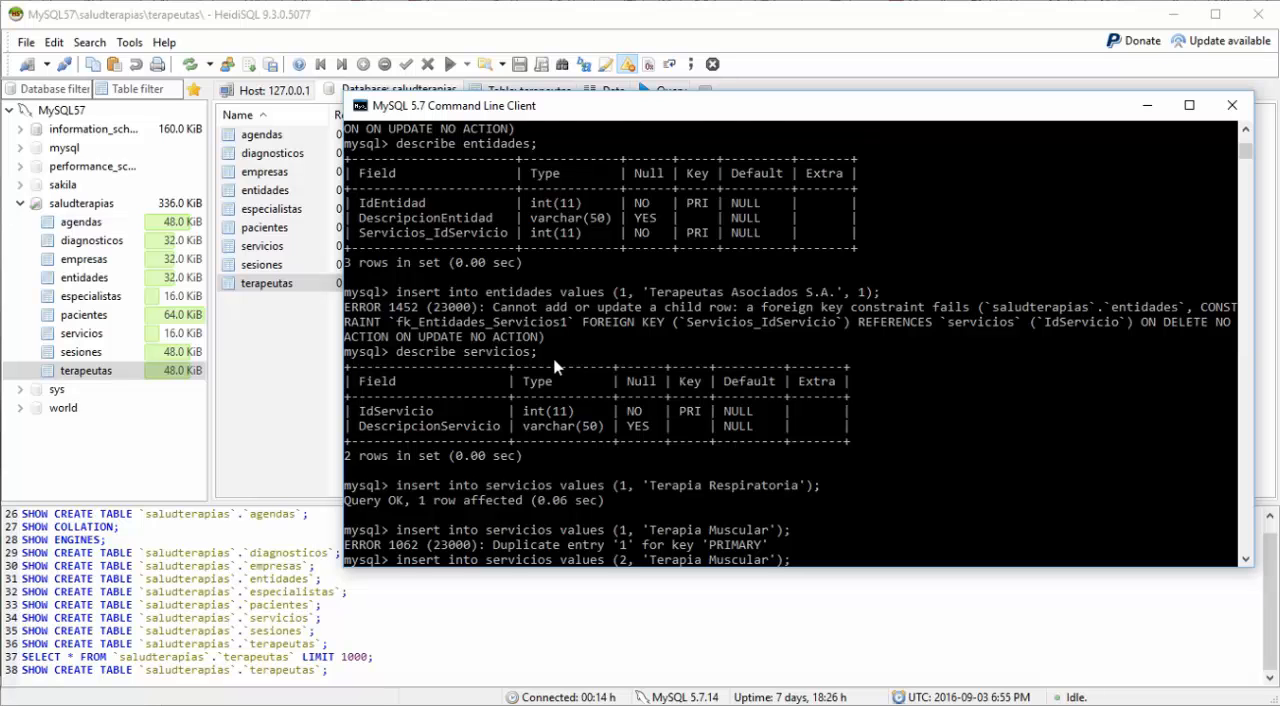
pyautogui.scroll(-13, 555, 367)
pyautogui.scroll(4, 590, 390)
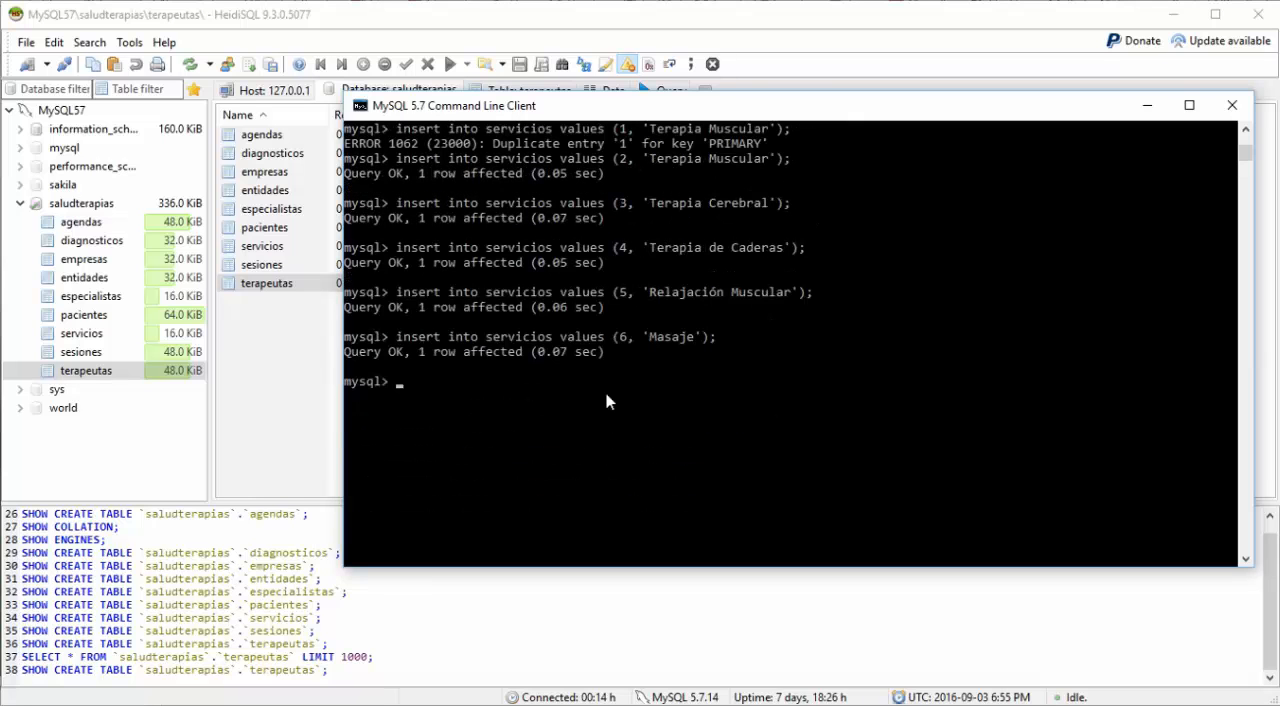
pyautogui.press('Up')
pyautogui.press('Up')
pyautogui.press('Up')
pyautogui.press('Up')
pyautogui.press('Up')
pyautogui.press('Up')
pyautogui.press('Up')
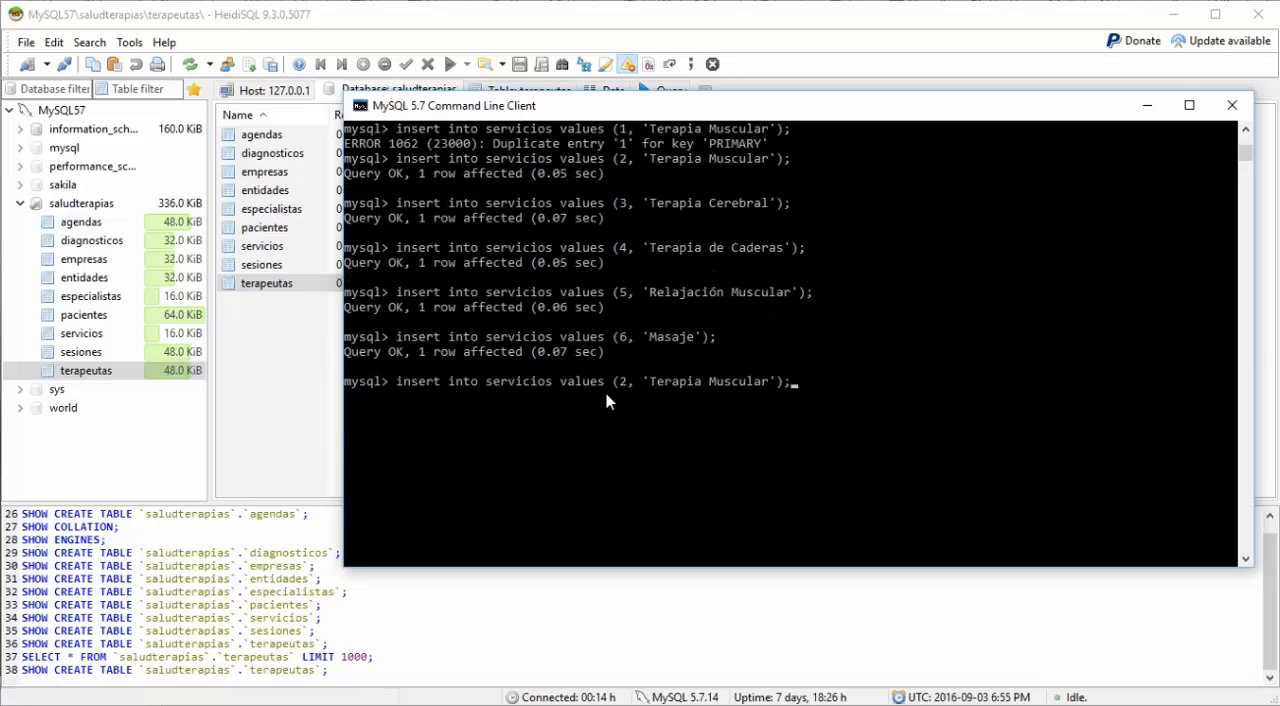
pyautogui.press('Up')
pyautogui.press('Up')
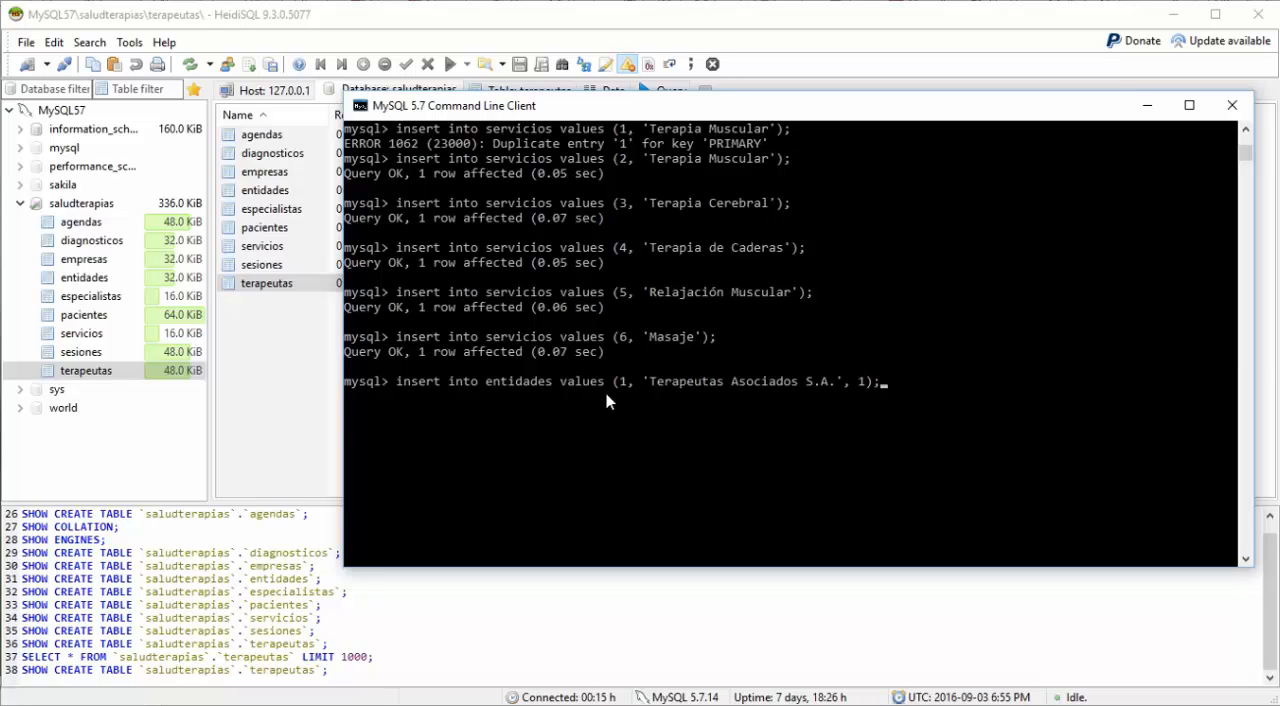
pyautogui.press('Return')
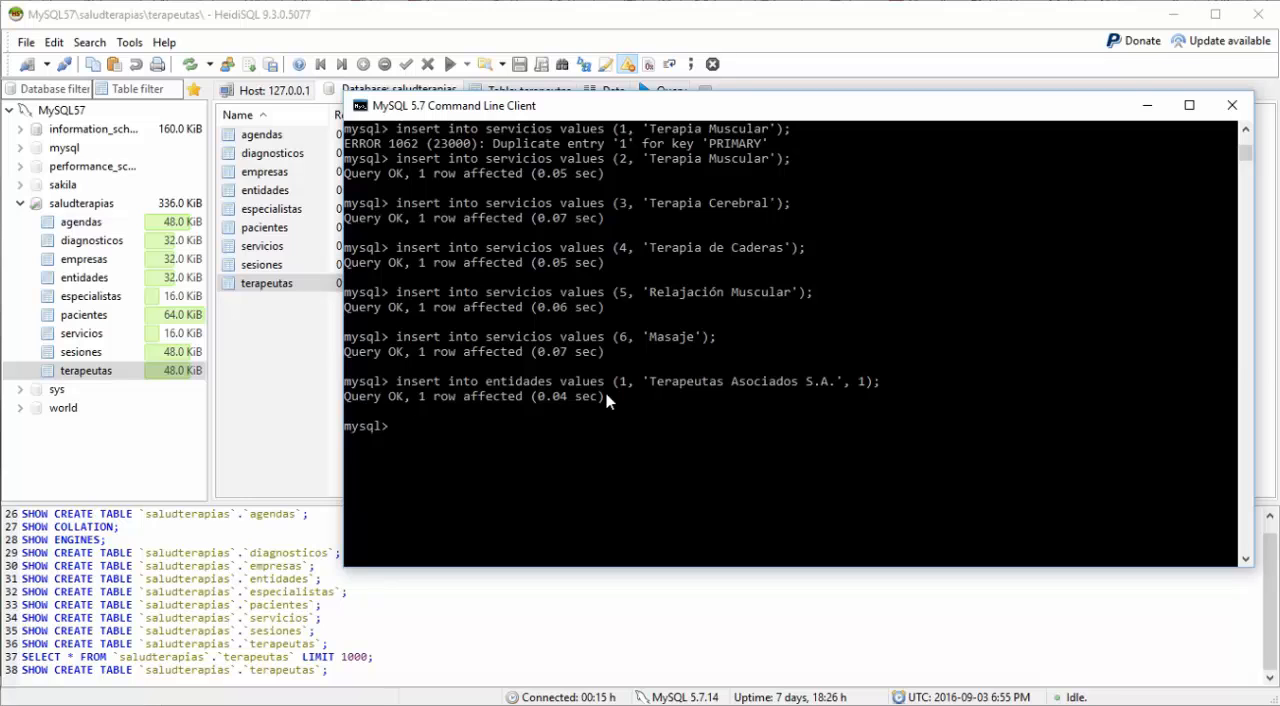
# Step: Recall the entidades insert and clear the description text between its quotes
pyautogui.press('Up')
pyautogui.press('Left')
pyautogui.press('Left')
pyautogui.press('Left')
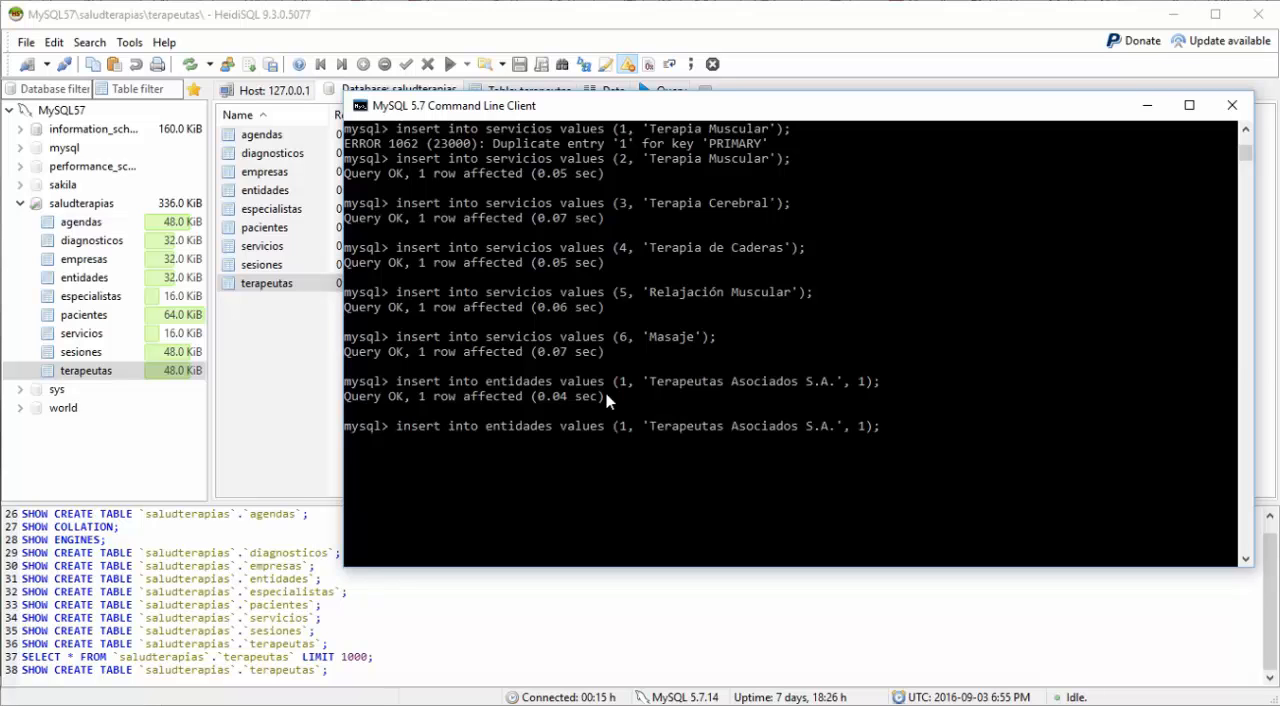
pyautogui.press('Left')
pyautogui.press('Left')
pyautogui.press('Left')
pyautogui.press('BackSpace')
pyautogui.press('BackSpace')
pyautogui.press('BackSpace')
pyautogui.press('BackSpace')
pyautogui.press('BackSpace')
pyautogui.press('BackSpace')
pyautogui.press('BackSpace')
pyautogui.press('BackSpace')
pyautogui.press('BackSpace')
pyautogui.press('BackSpace')
pyautogui.press('BackSpace')
pyautogui.press('BackSpace')
pyautogui.press('BackSpace')
pyautogui.press('BackSpace')
pyautogui.press('BackSpace')
pyautogui.press('BackSpace')
pyautogui.press('BackSpace')
pyautogui.press('BackSpace')
pyautogui.press('BackSpace')
pyautogui.press('BackSpace')
pyautogui.press('BackSpace')
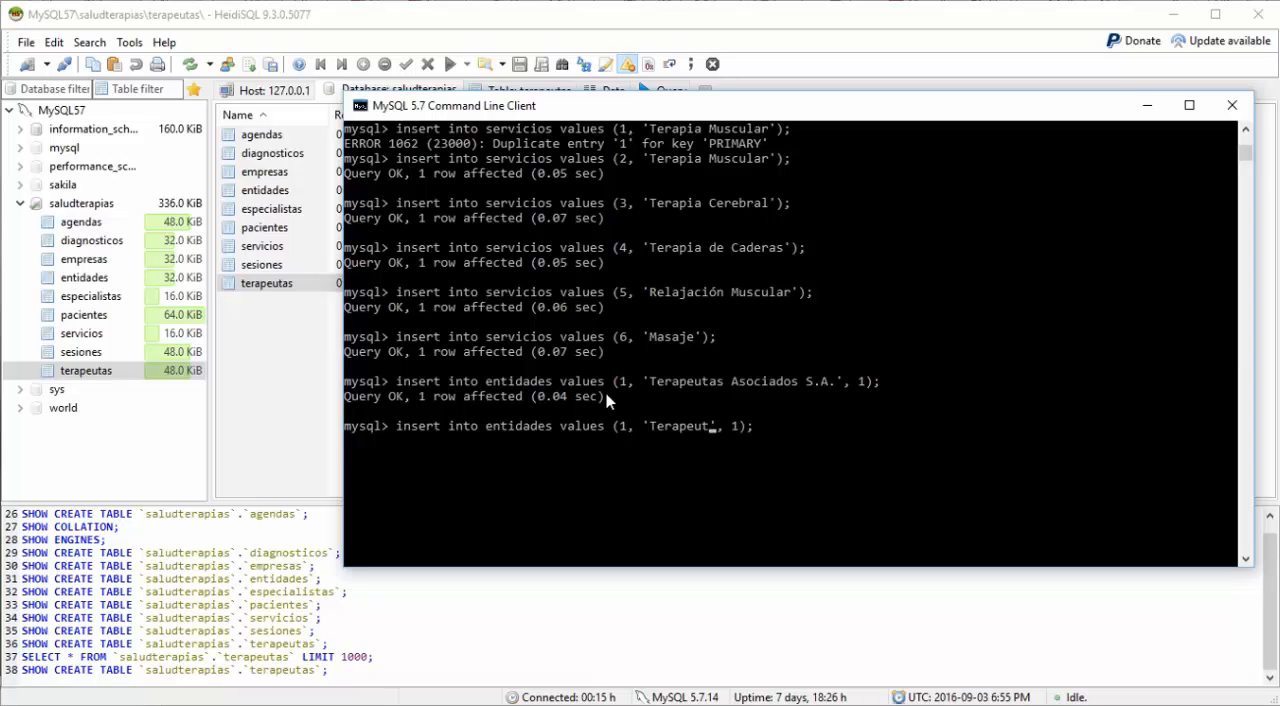
pyautogui.press('BackSpace')
pyautogui.press('BackSpace')
pyautogui.press('BackSpace')
pyautogui.press('BackSpace')
# Step: Enter 'Especialistas en Masajes Ltda.' as the entity description and try to run the insert with 1 for both ids
pyautogui.write('Especialistas en')
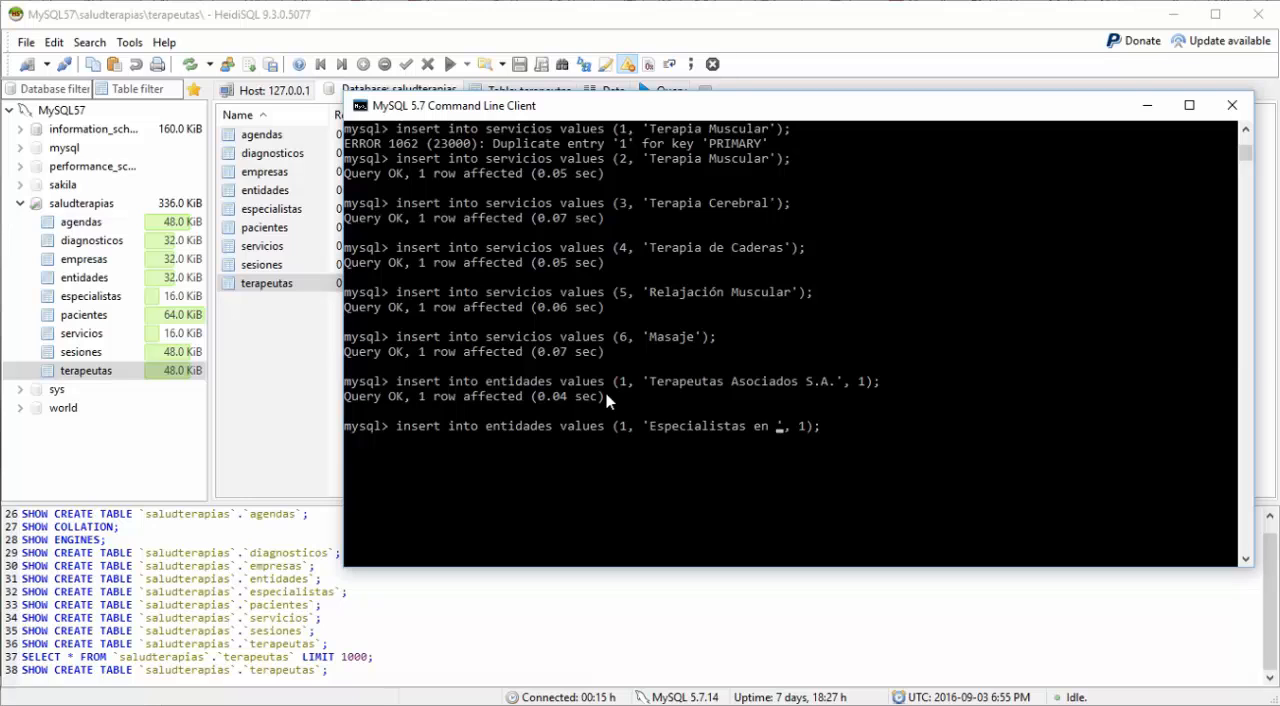
pyautogui.write('Masajes Ltda.')
pyautogui.press('Return')
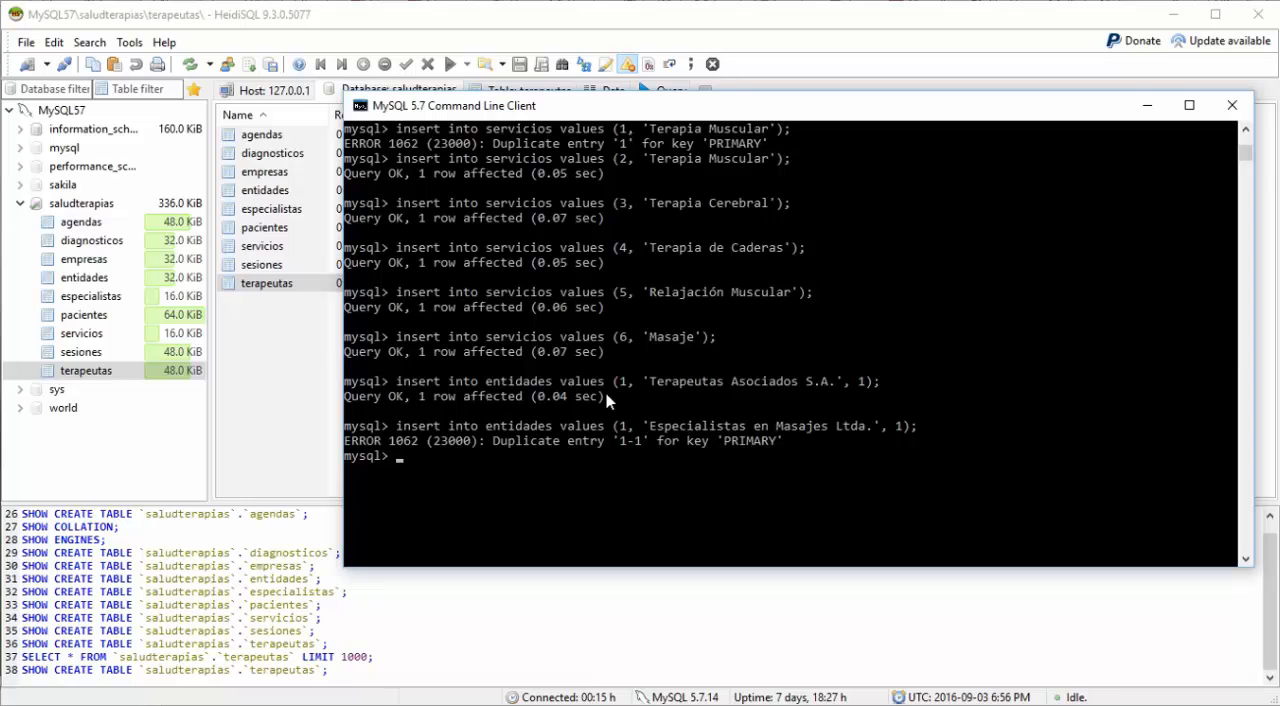
# Step: Set the service id to 6 and the entity id to 2 in the 'Especialistas en Masajes Ltda.' insert and run it
pyautogui.press('Up')
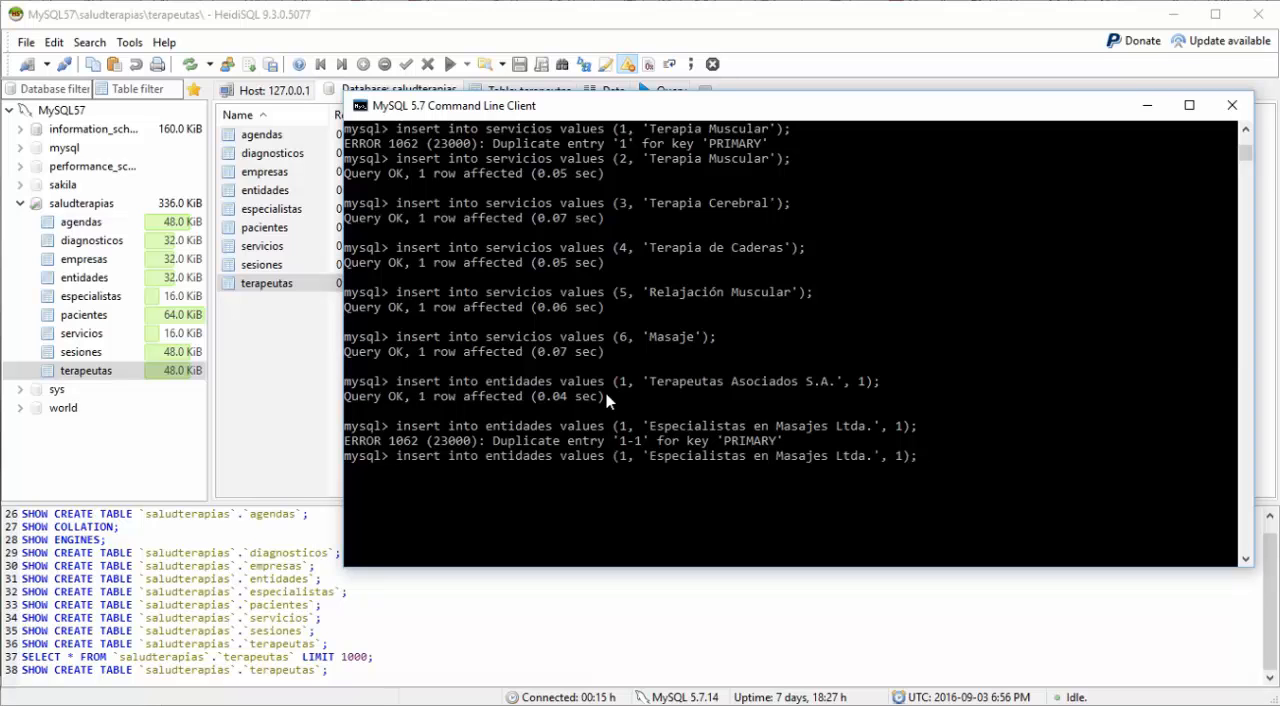
pyautogui.press('Left')
pyautogui.press('Left')
pyautogui.press('BackSpace')
pyautogui.write('6')
pyautogui.press('Left')
pyautogui.press('Left')
pyautogui.press('Left')
pyautogui.press('Left')
pyautogui.press('Left')
pyautogui.press('Left')
pyautogui.press('Left')
pyautogui.press('Left')
pyautogui.press('Left')
pyautogui.press('Left')
pyautogui.press('Left')
pyautogui.press('Left')
pyautogui.press('Left')
pyautogui.press('Left')
pyautogui.press('Left')
pyautogui.press('Left')
pyautogui.press('Left')
pyautogui.press('Left')
pyautogui.press('Left')
pyautogui.press('Left')
pyautogui.press('Left')
pyautogui.press('BackSpace')
pyautogui.write('2')
pyautogui.press('Return')
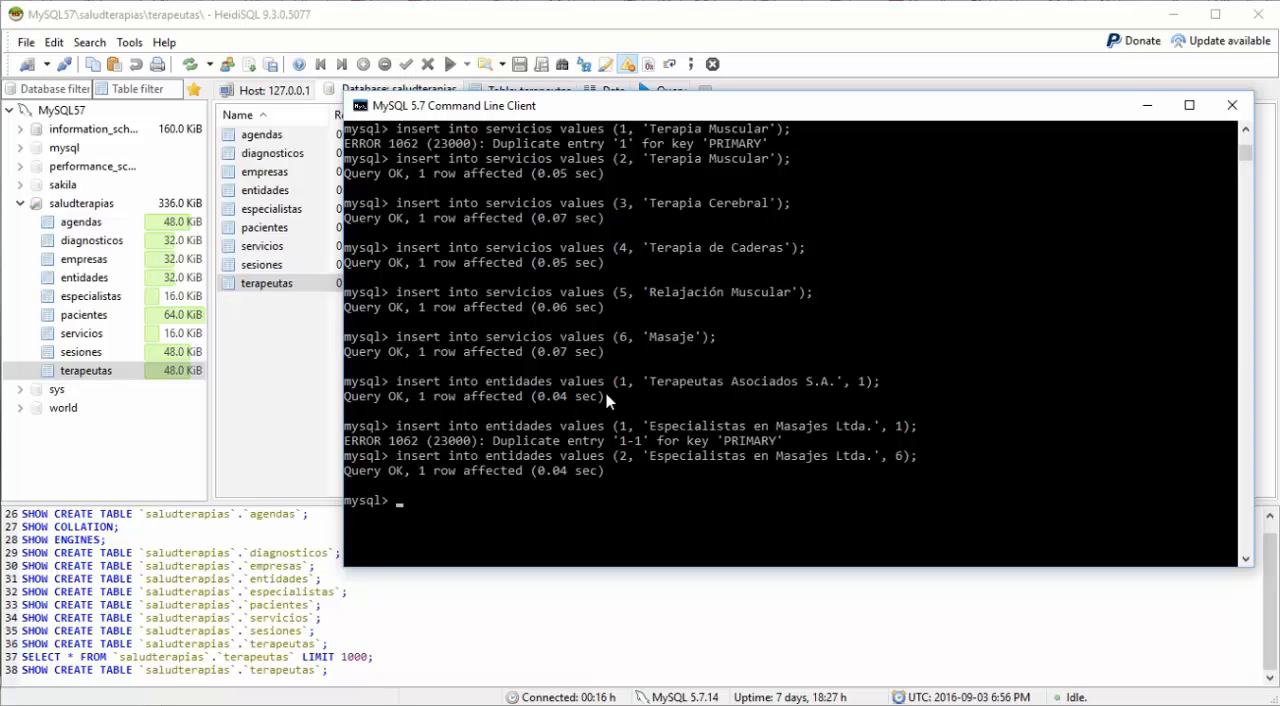
# Step: Recall the 'Especialistas en Masajes Ltda.' insert for entidades and set its entity id to 3
pyautogui.press('Up')
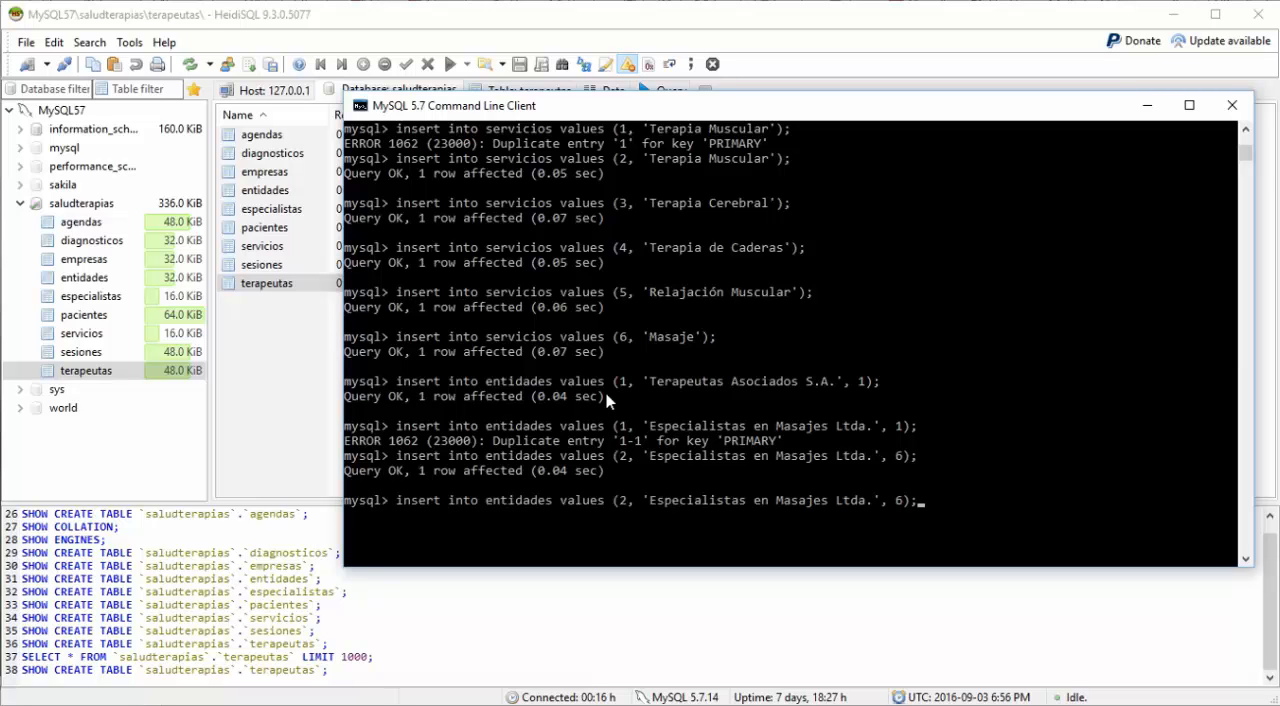
pyautogui.press('Left')
pyautogui.press('Left')
pyautogui.press('Left')
pyautogui.press('Left')
pyautogui.press('Left')
pyautogui.press('Left')
pyautogui.press('Left')
pyautogui.press('Left')
pyautogui.press('Left')
pyautogui.press('Left')
pyautogui.press('Left')
pyautogui.press('Left')
pyautogui.press('Left')
pyautogui.press('Left')
pyautogui.press('Left')
pyautogui.press('Left')
pyautogui.press('Left')
pyautogui.press('Left')
pyautogui.press('Left')
pyautogui.press('Left')
pyautogui.press('BackSpace')
pyautogui.write('3')
# Step: Enter 'Masajes a Domicilio' at the start of the description in the recalled entidades insert
pyautogui.press('Right')
pyautogui.press('Right')
pyautogui.write('Masa')
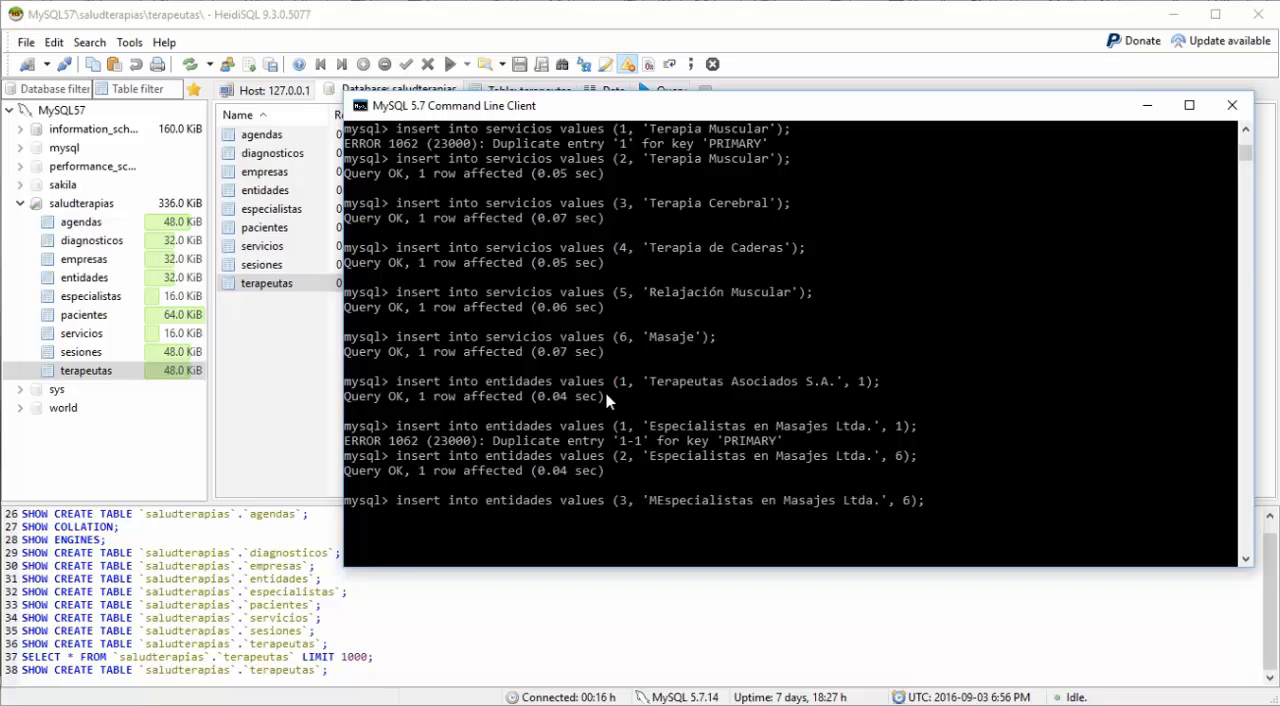
pyautogui.write('jes a D')
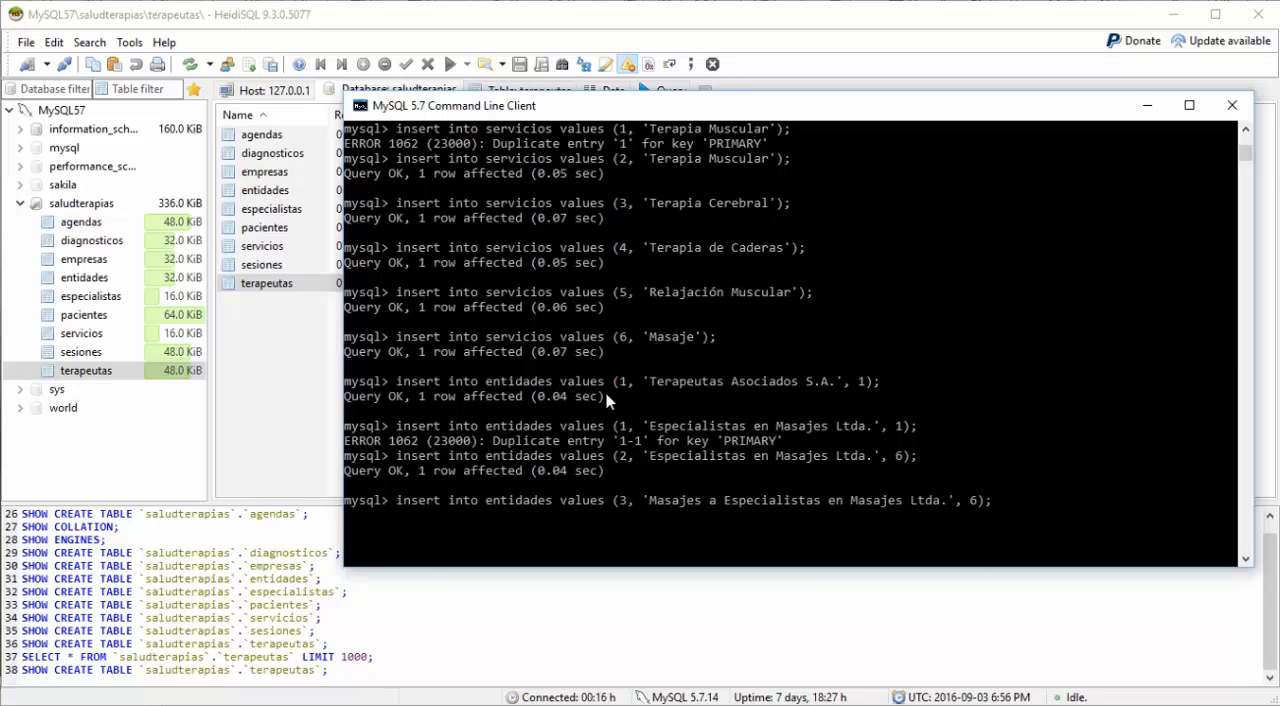
pyautogui.write('omici')
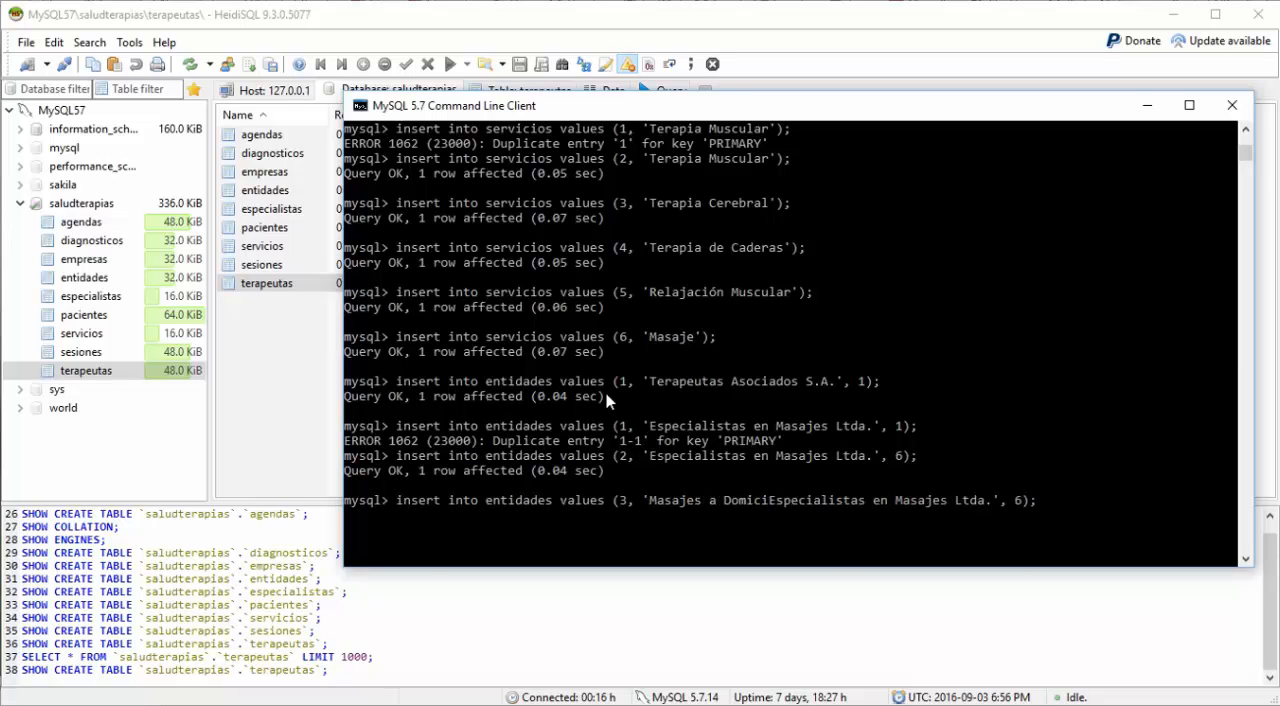
pyautogui.write('lio')
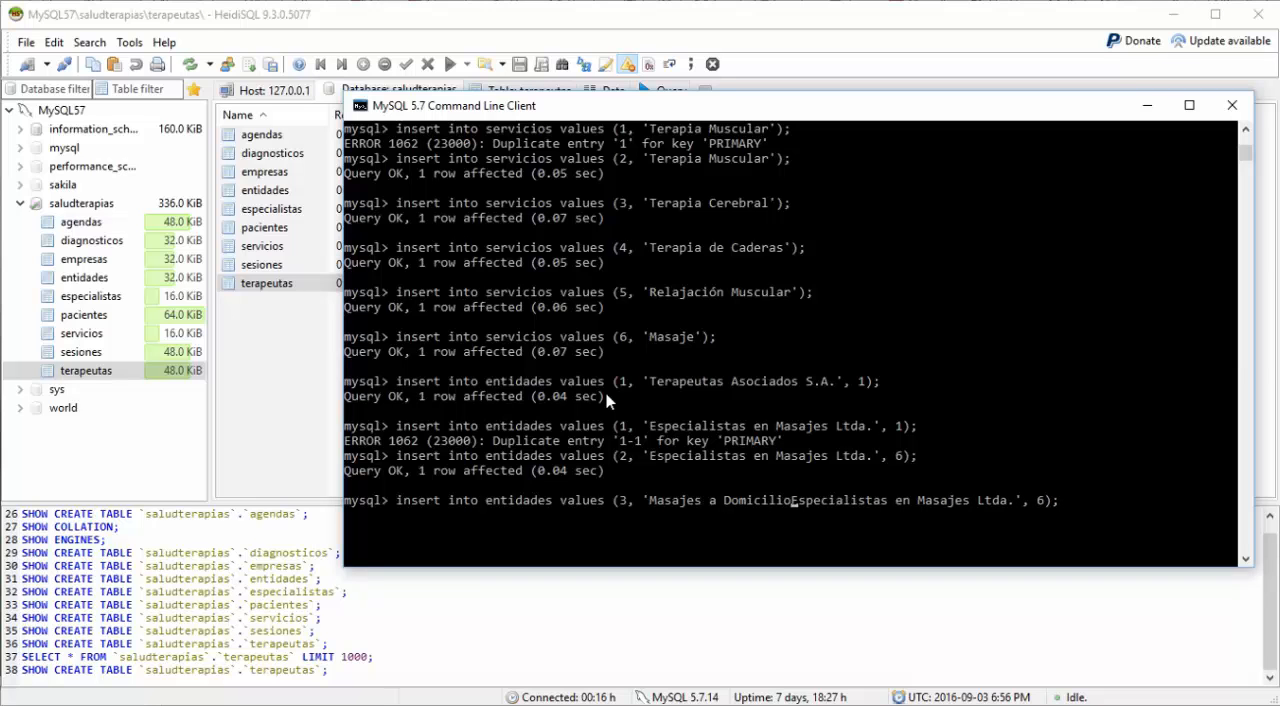
# Step: Remove the old 'Especialistas en Masajes' wording so the description reads 'Masajes a Domicilio Ltda.' and run the entidades insert
pyautogui.press('Delete')
pyautogui.press('Delete')
pyautogui.press('Delete')
pyautogui.press('Delete')
pyautogui.press('Delete')
pyautogui.press('Delete')
pyautogui.press('Delete')
pyautogui.press('Delete')
pyautogui.press('Delete')
pyautogui.press('Delete')
pyautogui.press('Delete')
pyautogui.press('Delete')
pyautogui.press('Delete')
pyautogui.press('Delete')
pyautogui.press('Delete')
pyautogui.press('Delete')
pyautogui.press('Delete')
pyautogui.press('Delete')
pyautogui.press('Delete')
pyautogui.press('Delete')
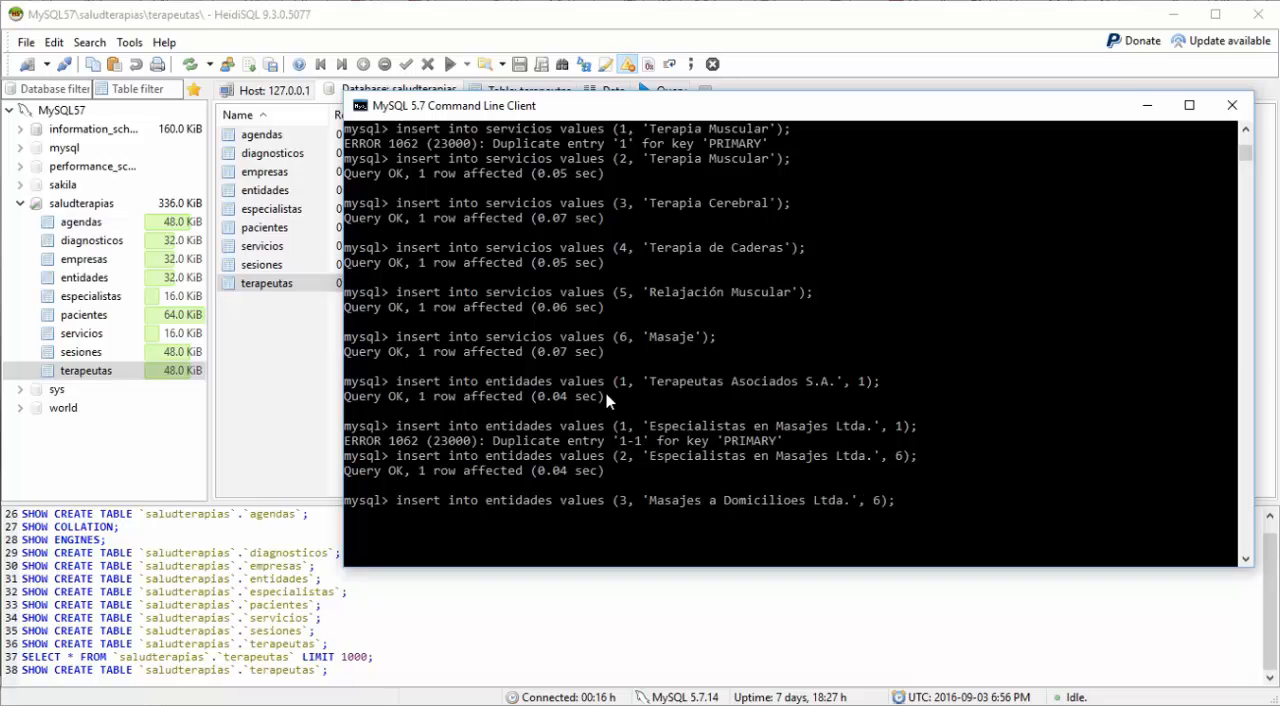
pyautogui.press('Delete')
pyautogui.press('Right')
pyautogui.press('Right')
pyautogui.press('Right')
pyautogui.press('Right')
pyautogui.press('Right')
pyautogui.press('Right')
pyautogui.press('Return')
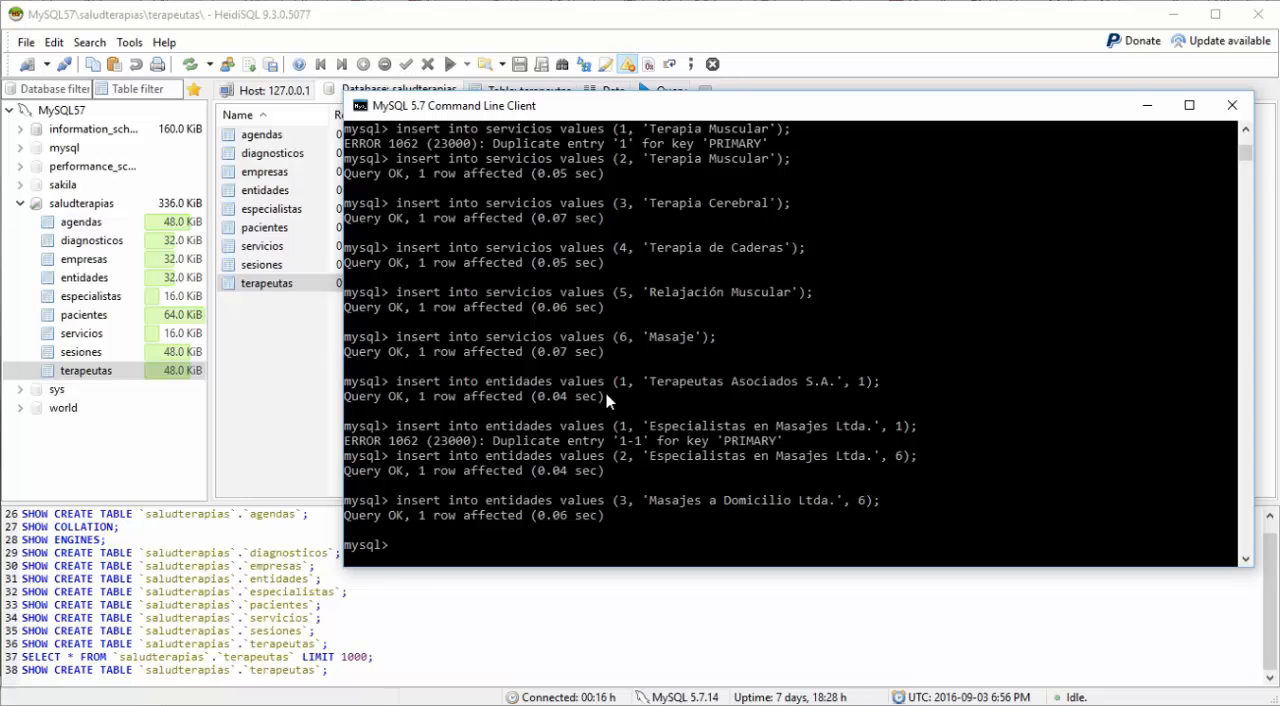
# Step: Recall the 'Masajes a Domicilio Ltda.' insert for entidades and set its entity id to 4
pyautogui.press('Up')
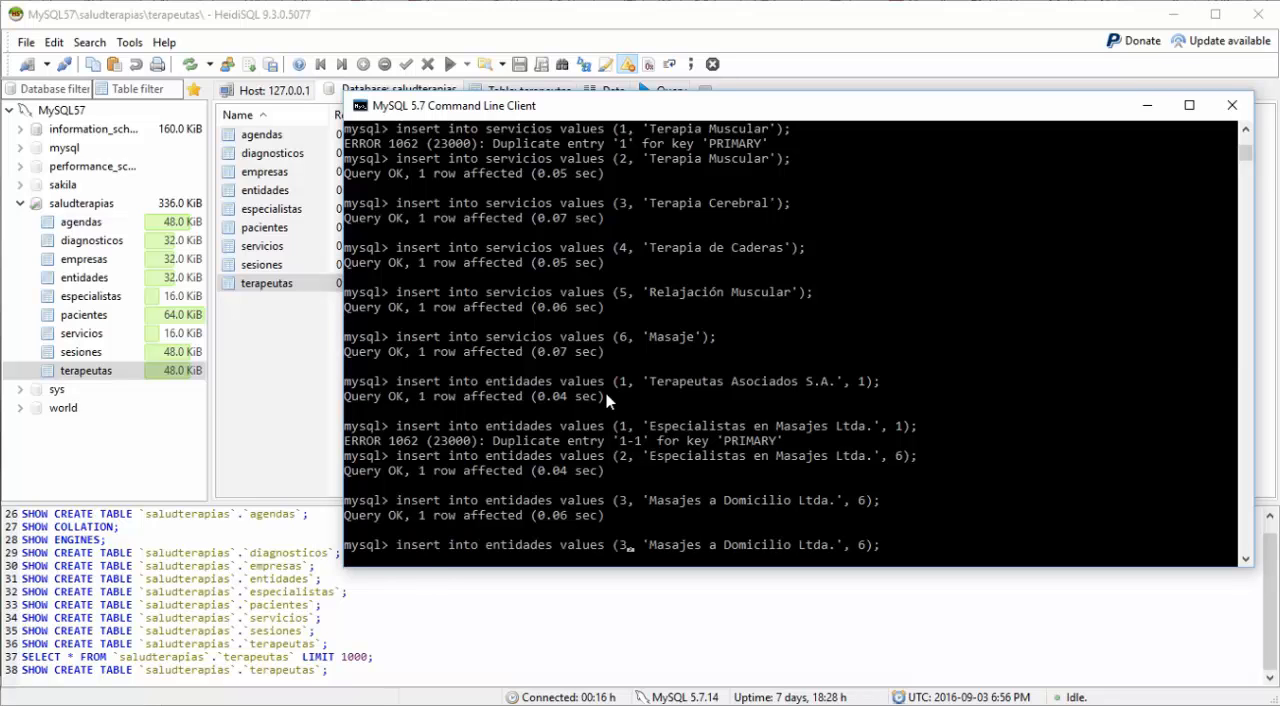
pyautogui.press('BackSpace')
pyautogui.write('4')
pyautogui.press('Right')
pyautogui.press('Right')
pyautogui.press('Right')
pyautogui.write('Especial')
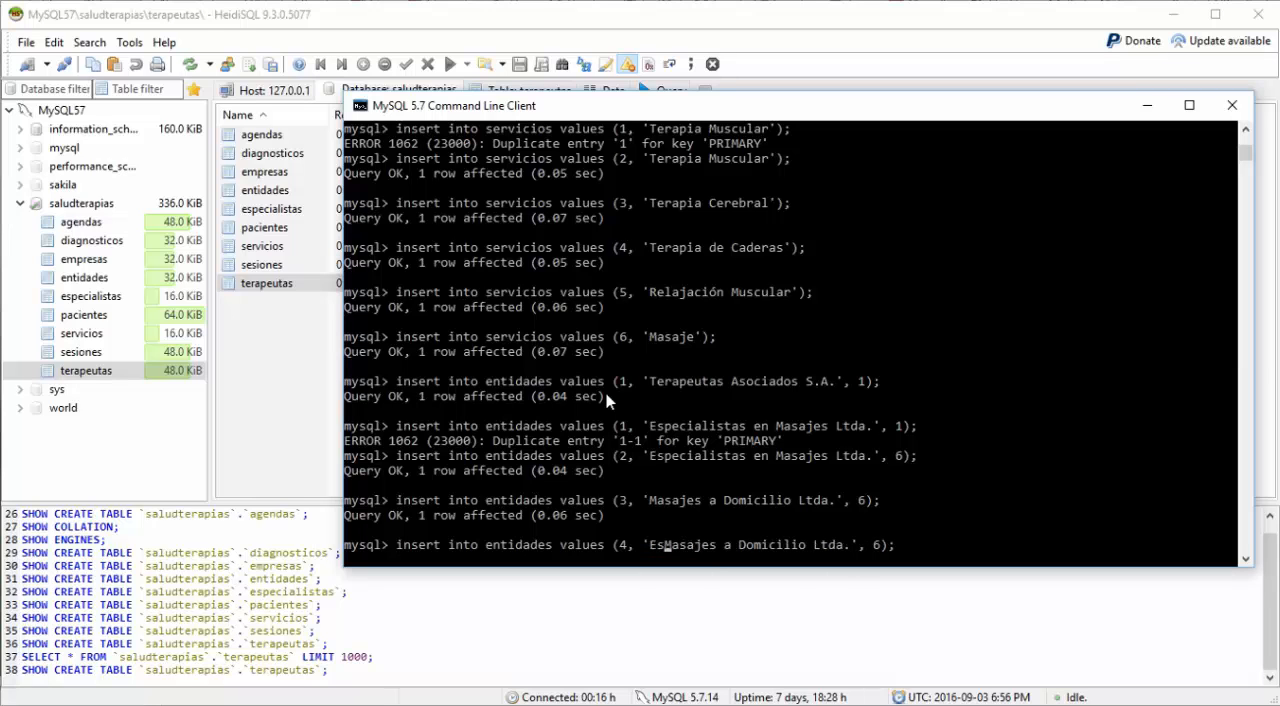
pyautogui.write('ista')
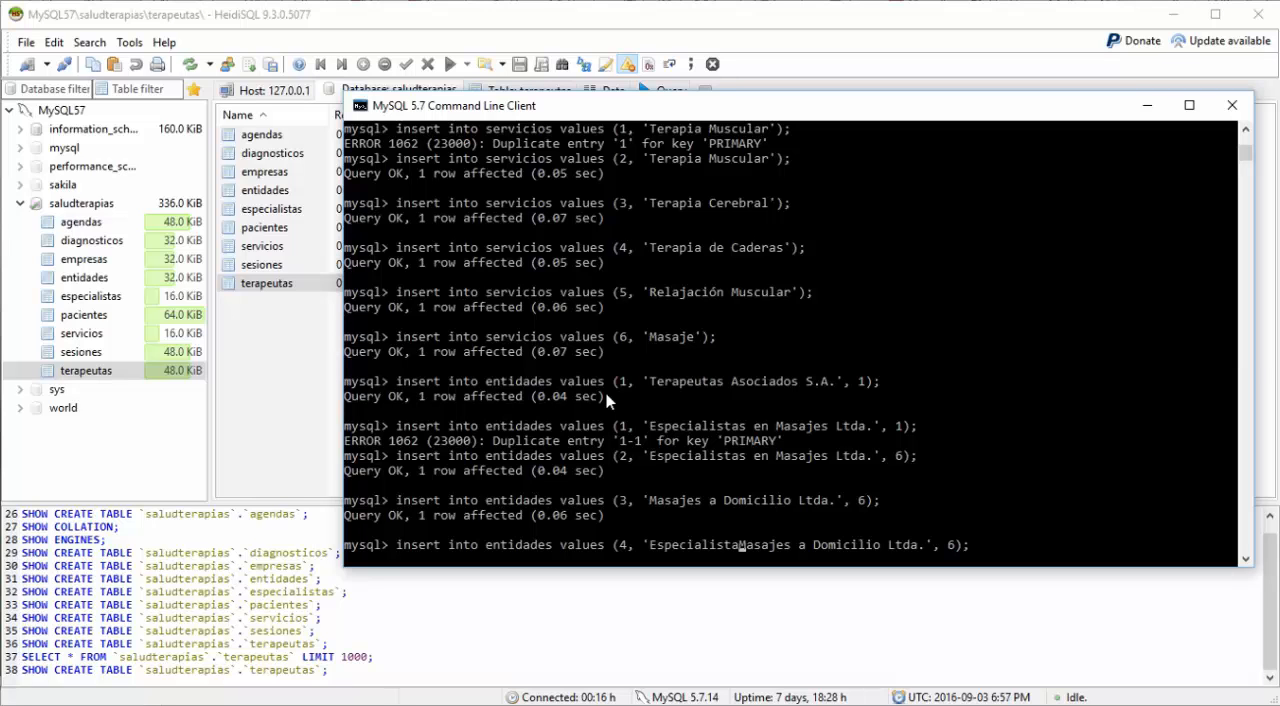
pyautogui.press('BackSpace')
pyautogui.press('BackSpace')
pyautogui.press('BackSpace')
pyautogui.press('BackSpace')
pyautogui.press('BackSpace')
pyautogui.press('BackSpace')
pyautogui.press('BackSpace')
pyautogui.press('BackSpace')
pyautogui.press('BackSpace')
pyautogui.press('BackSpace')
pyautogui.press('BackSpace')
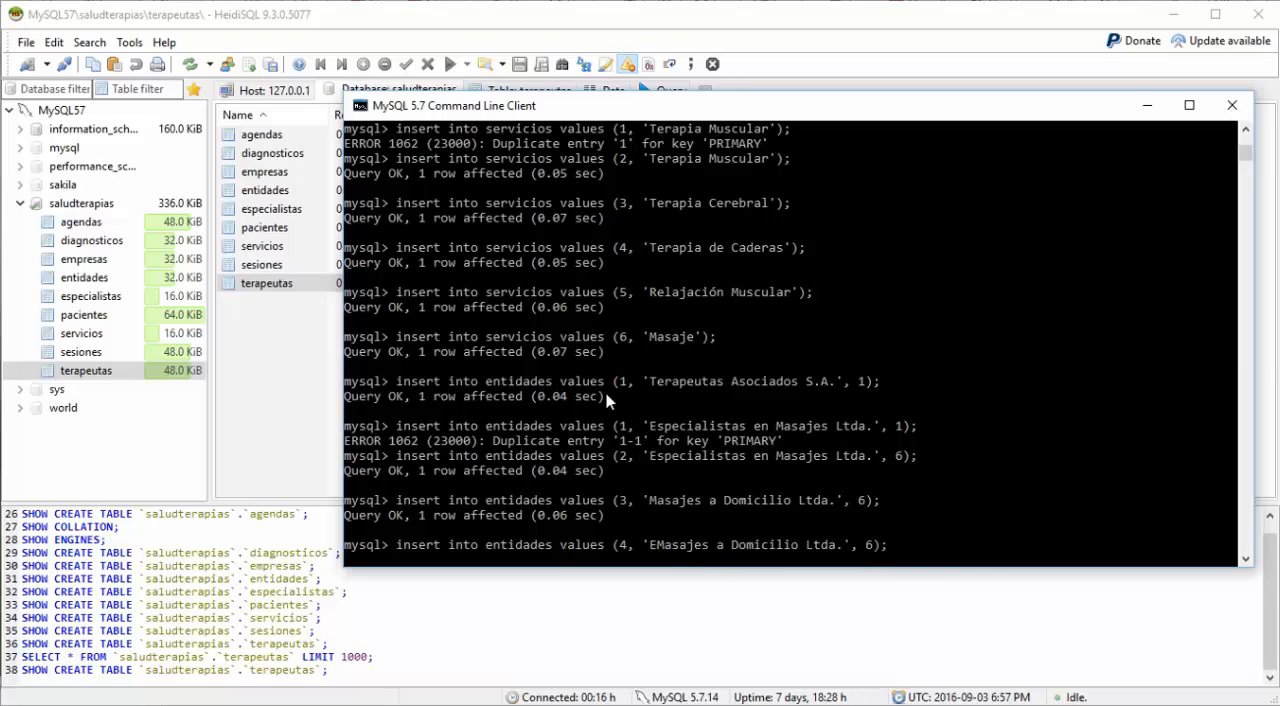
pyautogui.press('BackSpace')
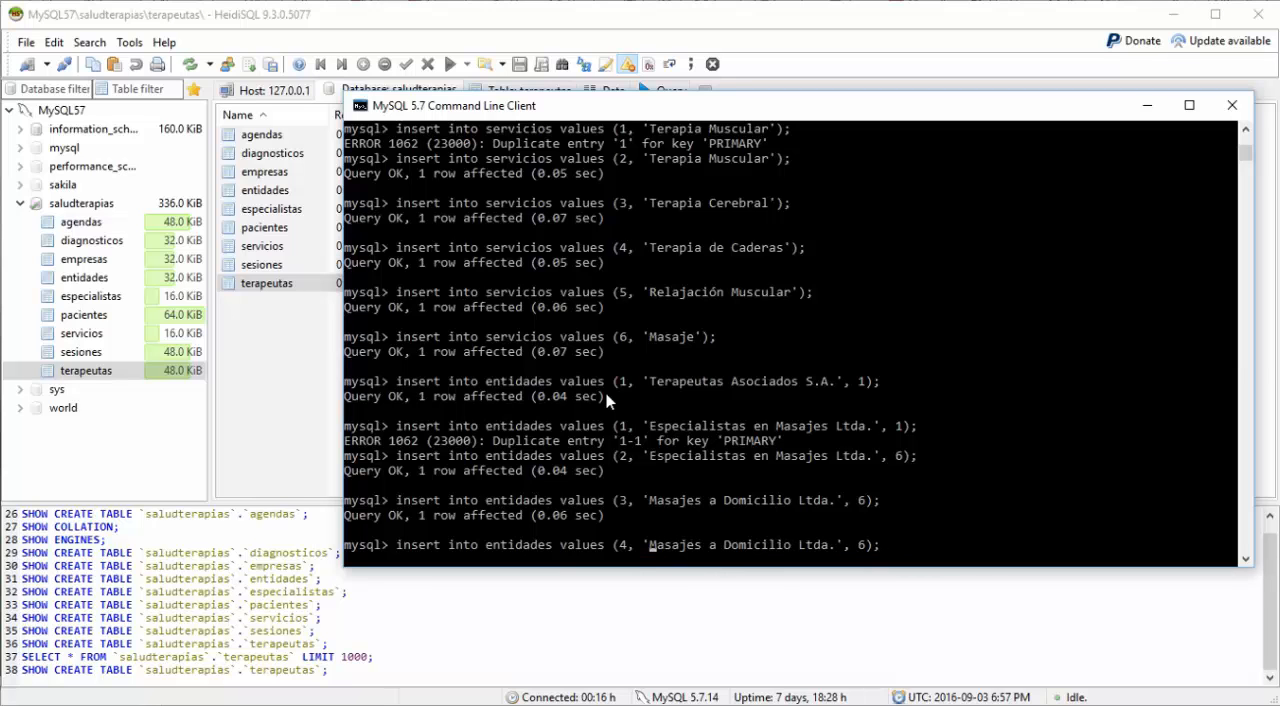
# Step: Replace the description in the entidades insert for entity 4 with 'Respiramos S.A.'
pyautogui.write('Respi')
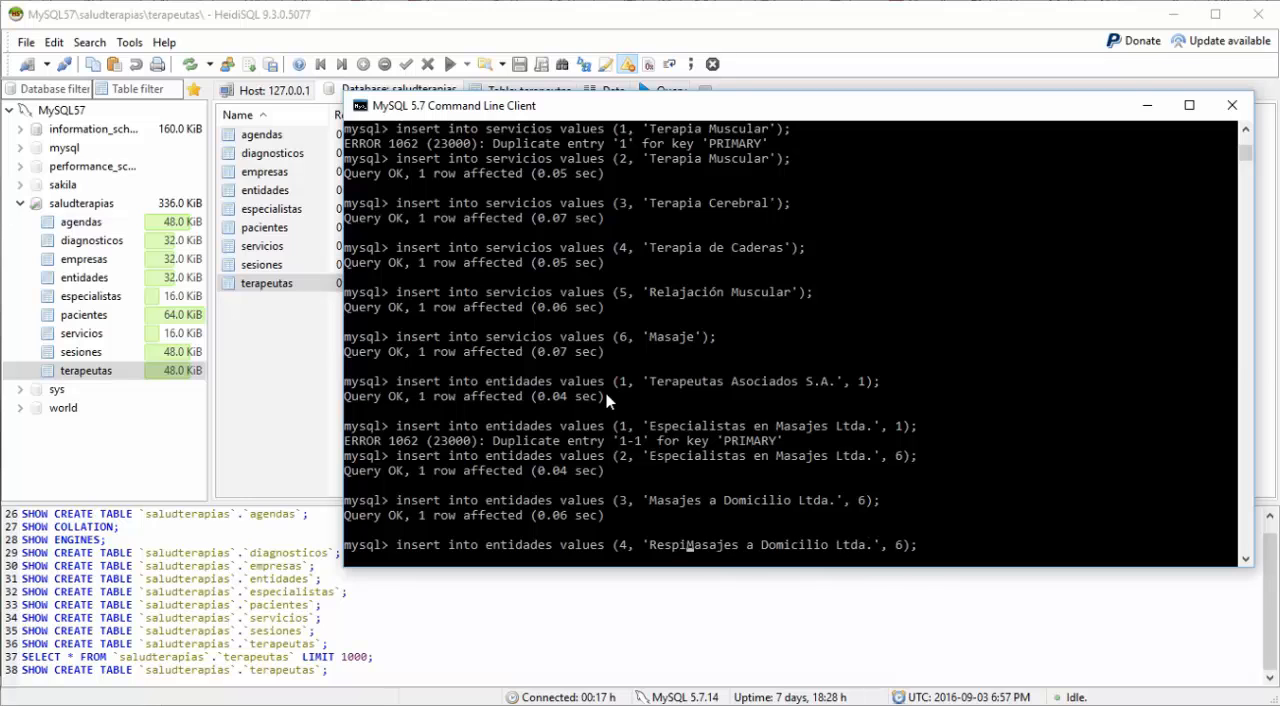
pyautogui.write('ramos')
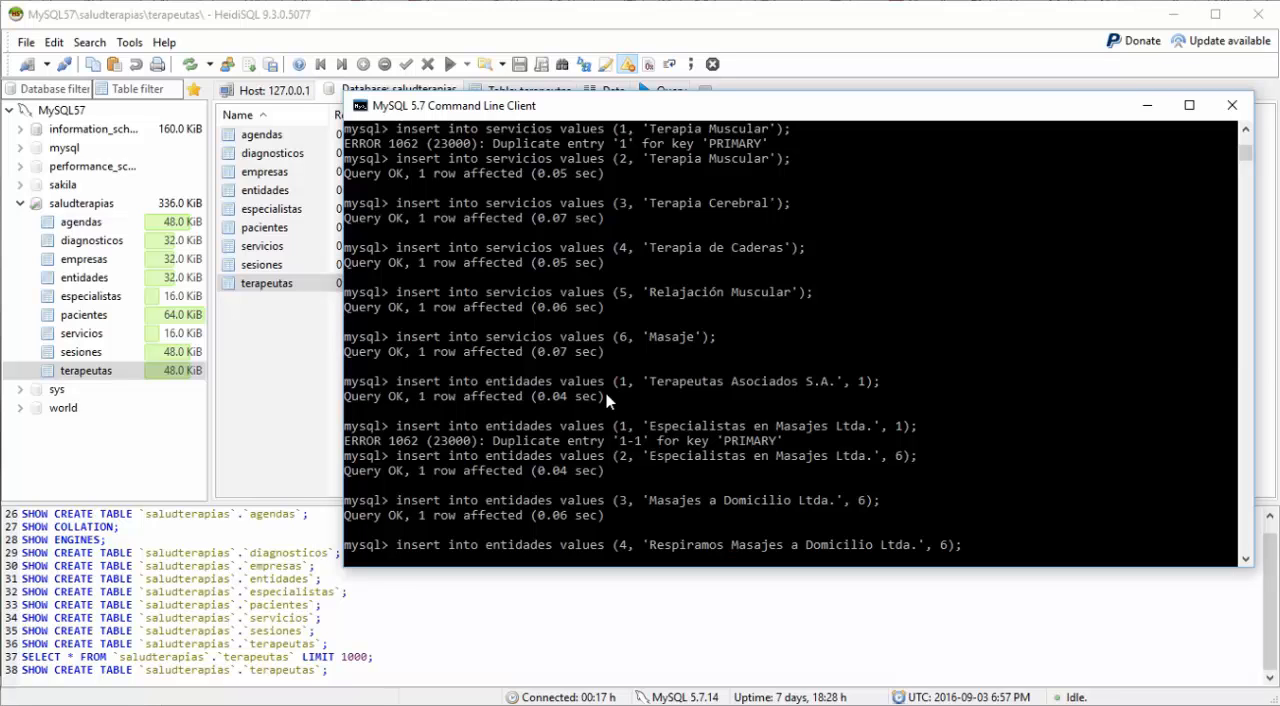
pyautogui.write(' S.a.')
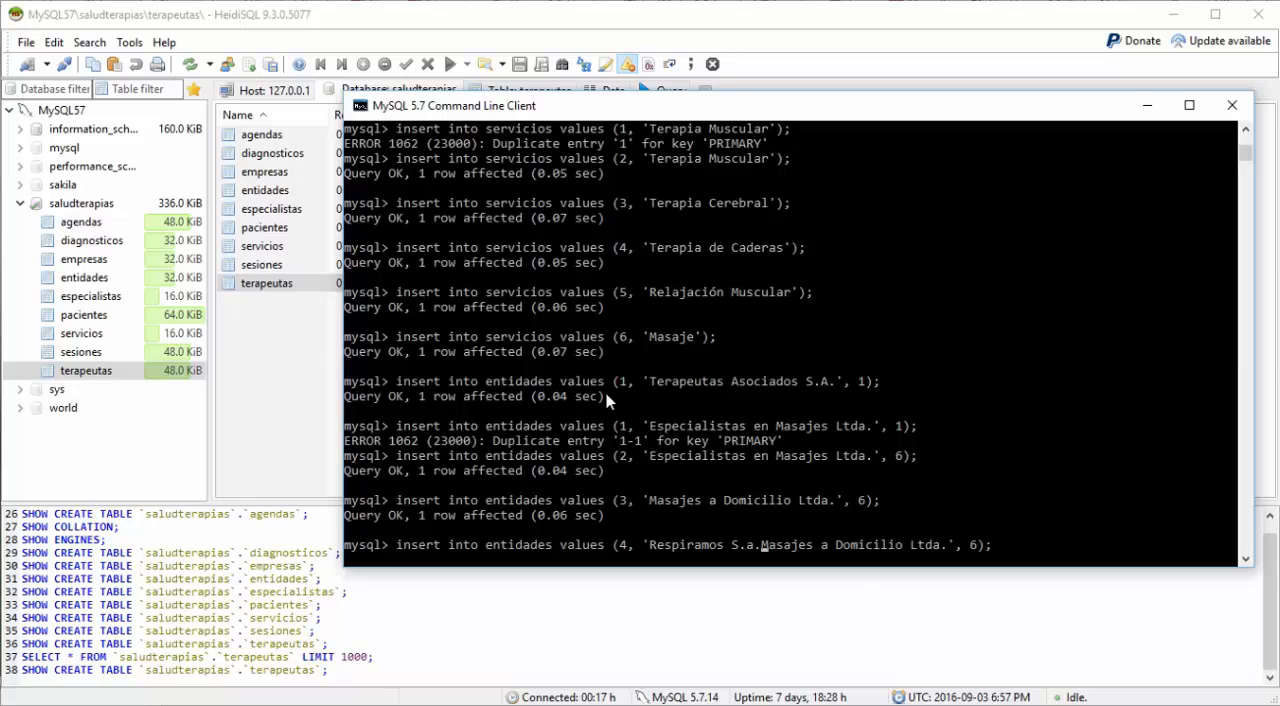
pyautogui.press('Delete')
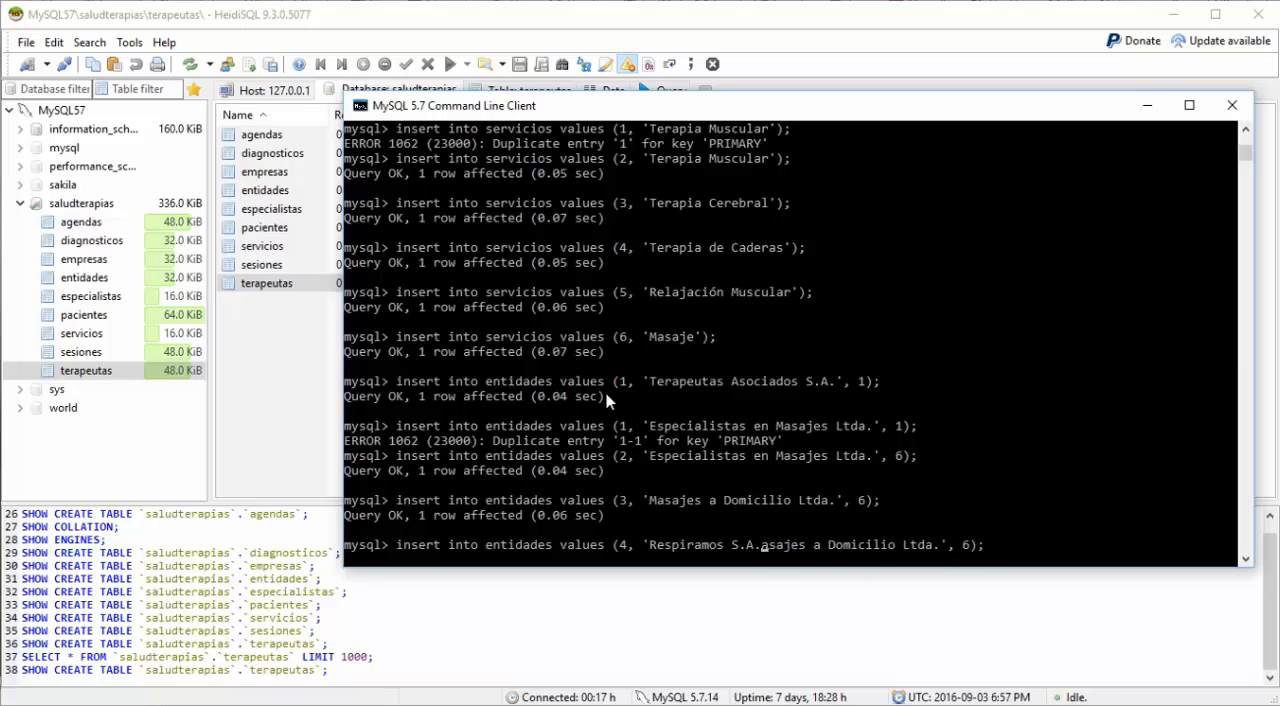
pyautogui.press('Delete')
pyautogui.press('Delete')
pyautogui.press('Delete')
pyautogui.press('Delete')
pyautogui.press('Delete')
pyautogui.press('Delete')
pyautogui.press('Delete')
pyautogui.press('Delete')
pyautogui.press('Delete')
pyautogui.press('Delete')
pyautogui.press('Delete')
pyautogui.press('Delete')
pyautogui.press('Delete')
pyautogui.press('Delete')
pyautogui.press('Delete')
pyautogui.press('Delete')
pyautogui.press('Delete')
pyautogui.press('Delete')
pyautogui.press('Delete')
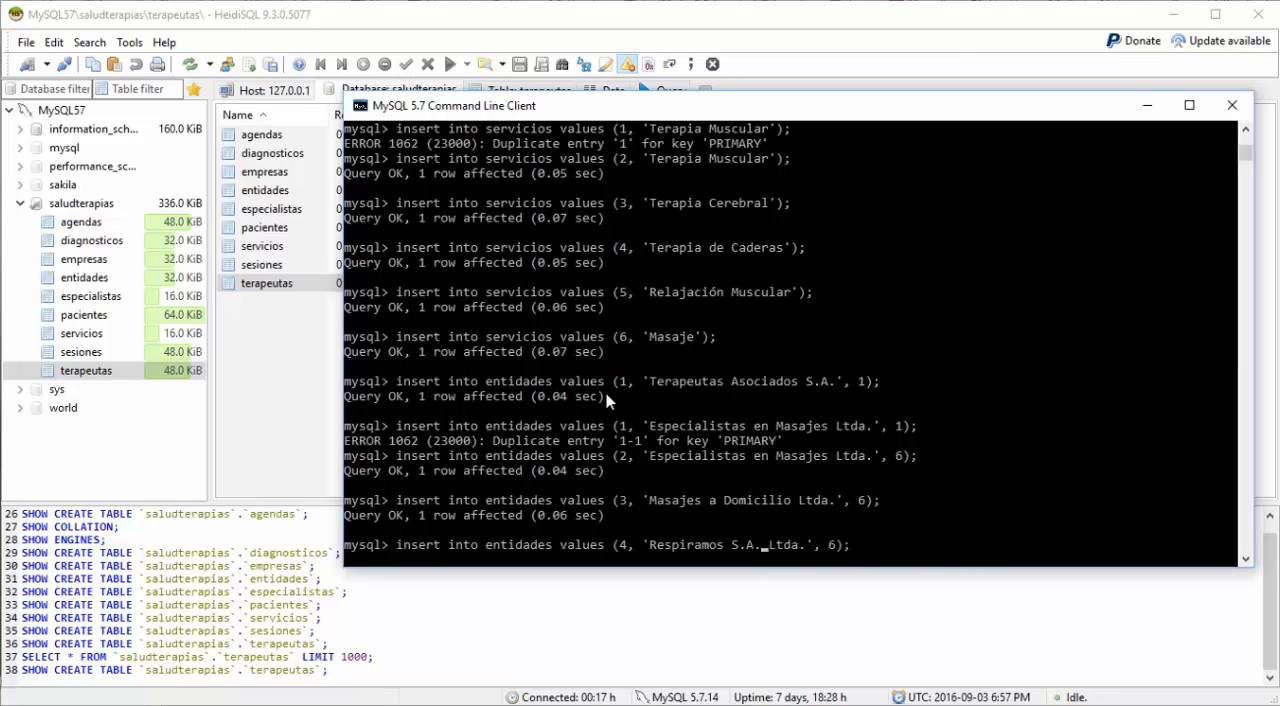
pyautogui.press('Delete')
pyautogui.press('Delete')
pyautogui.press('Delete')
pyautogui.press('Delete')
pyautogui.press('Delete')
# Step: Check the service ids inserted earlier, set the service id of 'Respiramos S.A.' to 1 and run the insert
pyautogui.scroll(4, 1180, 272)
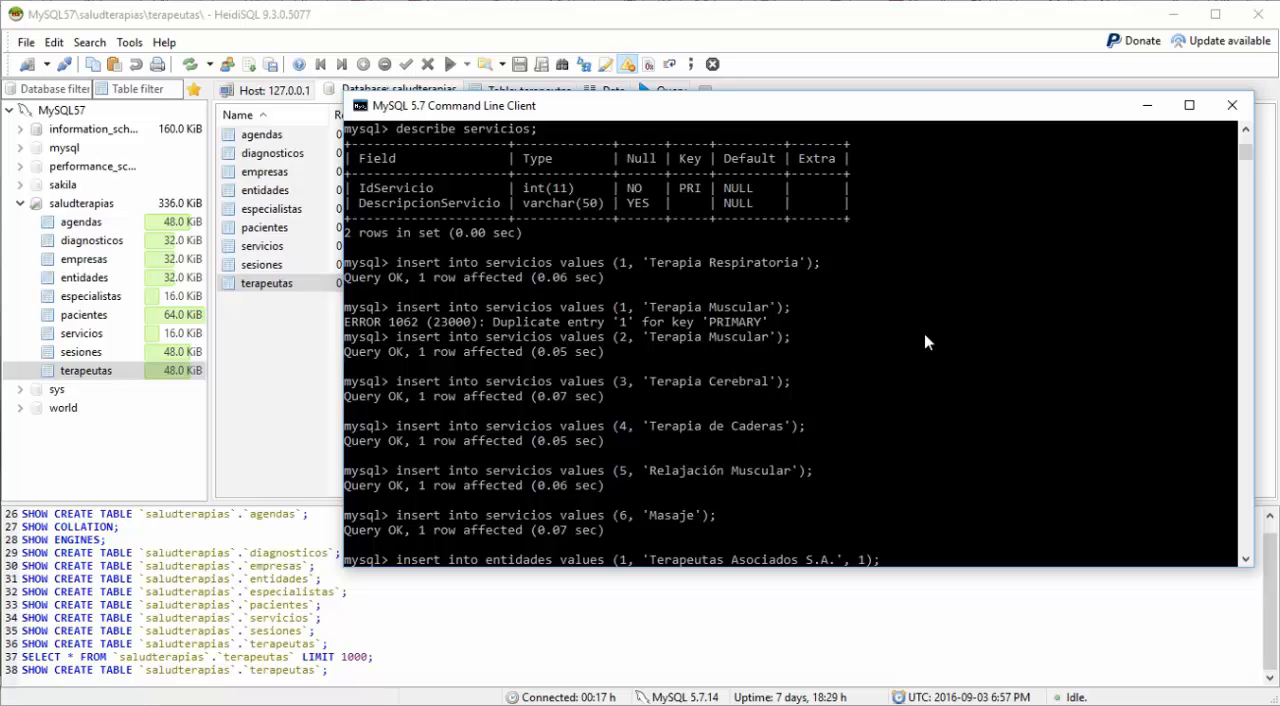
pyautogui.scroll(-7, 951, 332)
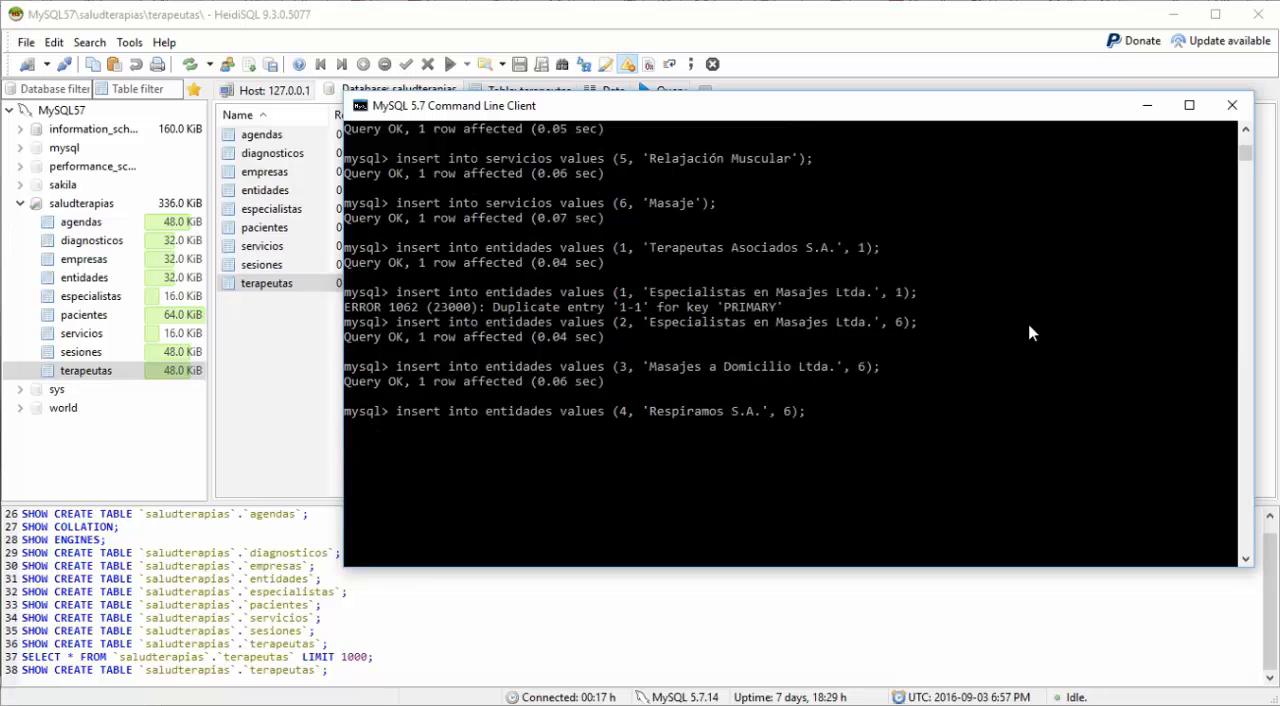
pyautogui.press('Delete')
pyautogui.write('1')
pyautogui.press('Return')
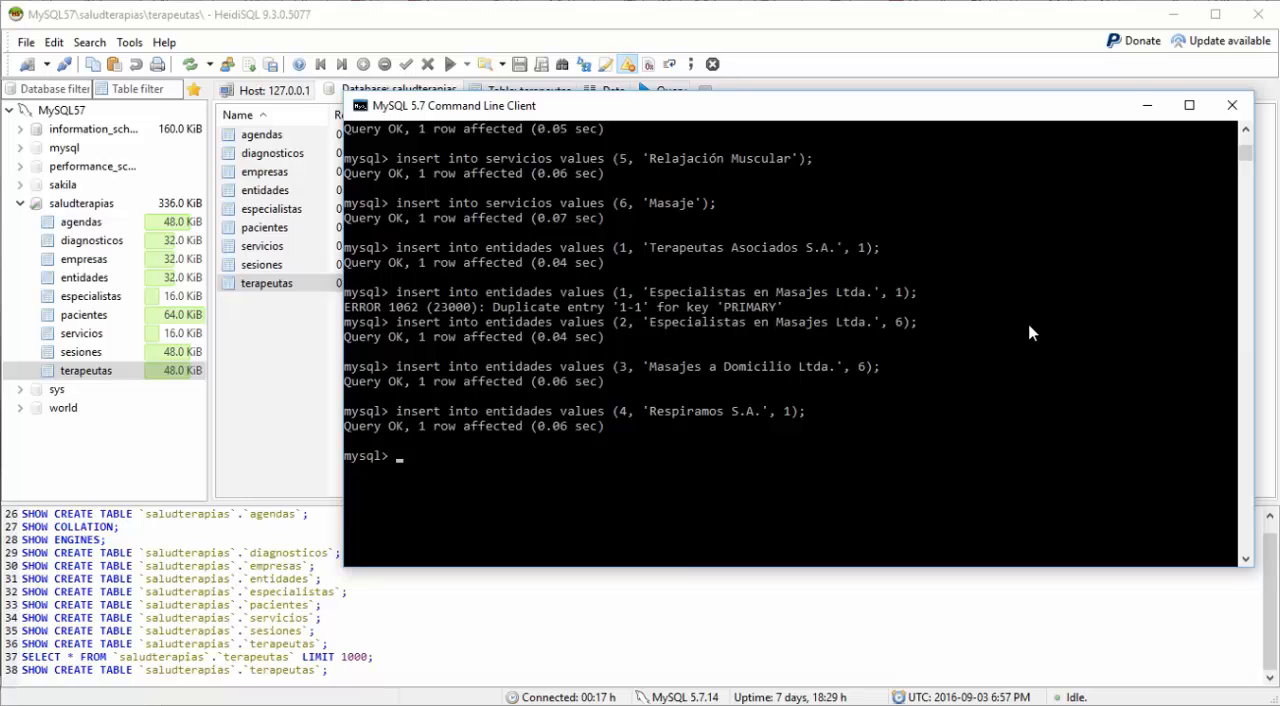
# Step: Recall the 'Respiramos S.A.' insert for entidades and set its entity id to 5
pyautogui.press('Up')
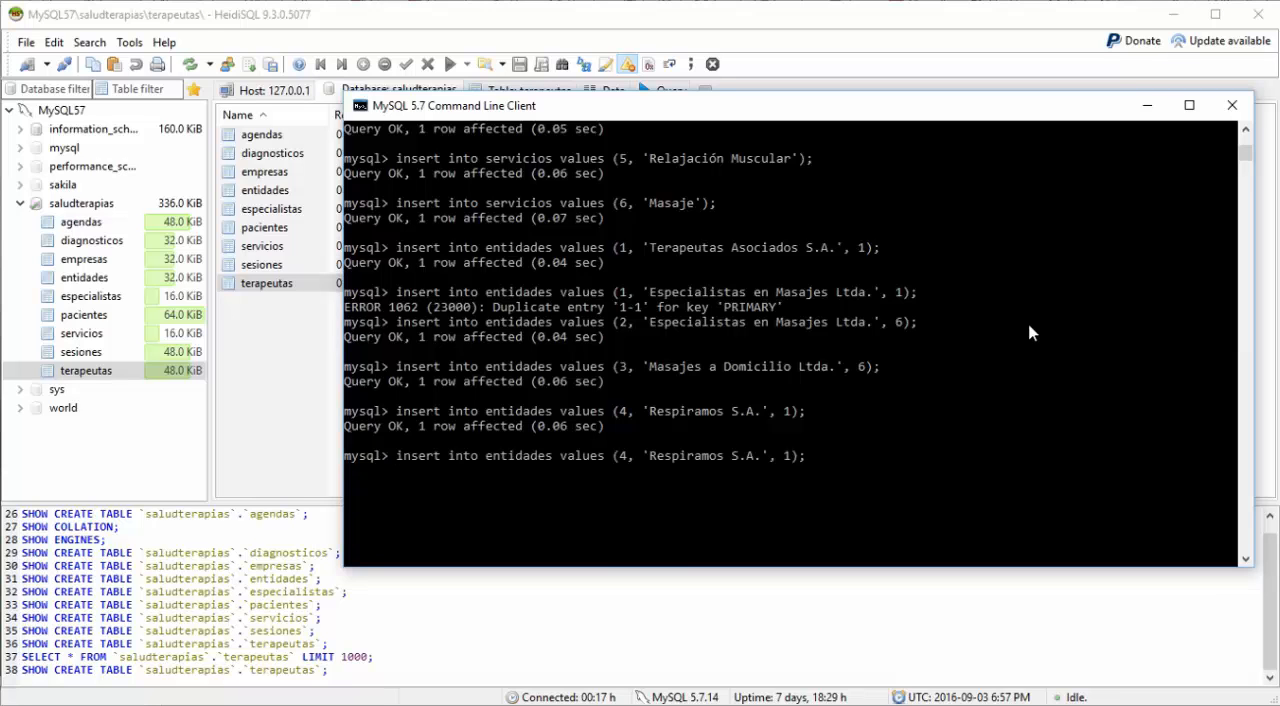
pyautogui.press('Left')
pyautogui.press('Left')
pyautogui.press('Left')
pyautogui.press('Left')
pyautogui.press('Left')
pyautogui.press('Left')
pyautogui.press('Left')
pyautogui.press('Left')
pyautogui.press('Left')
pyautogui.press('Left')
pyautogui.press('Left')
pyautogui.press('Left')
pyautogui.press('Left')
pyautogui.press('Left')
pyautogui.press('Left')
pyautogui.press('Left')
pyautogui.press('Left')
pyautogui.press('Left')
pyautogui.press('Left')
pyautogui.press('Left')
pyautogui.press('BackSpace')
pyautogui.write('5')
pyautogui.press('Right')
pyautogui.press('Right')
pyautogui.press('Right')
# Step: Replace the description in the entidades insert for entity 5 with 'Cuerpo Sano'
pyautogui.write('Cue')
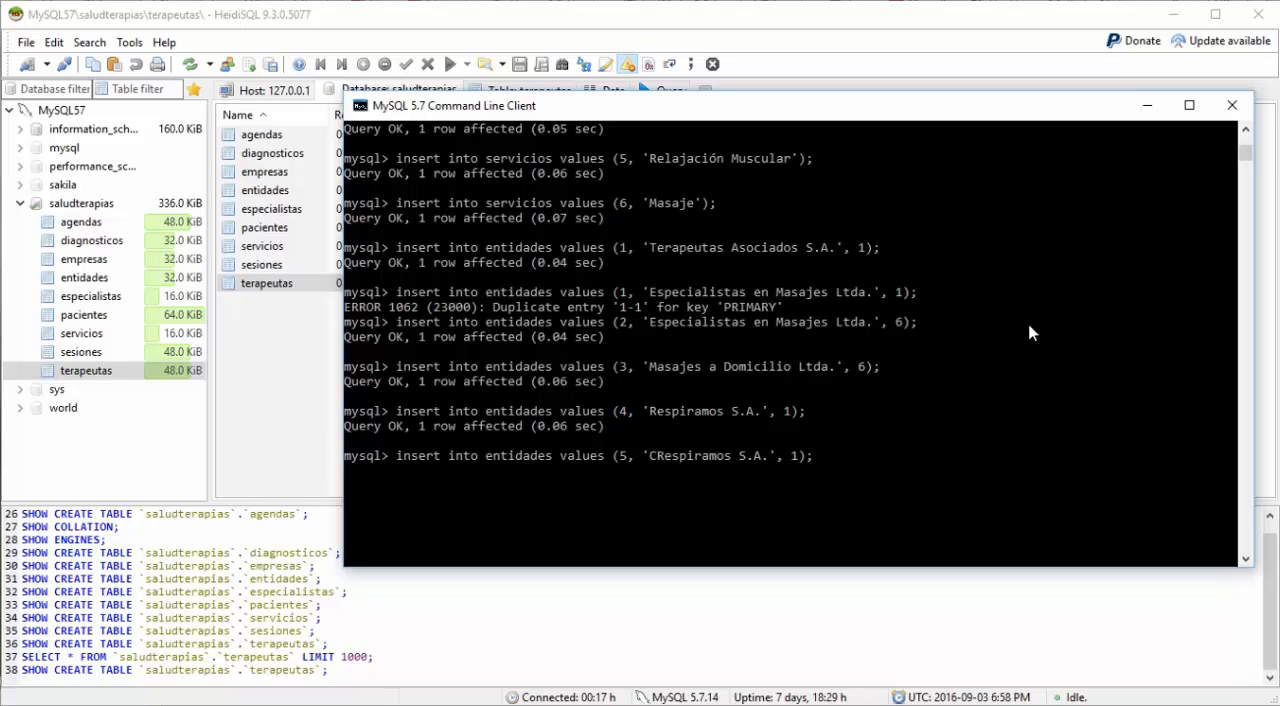
pyautogui.write('rpo Sano')
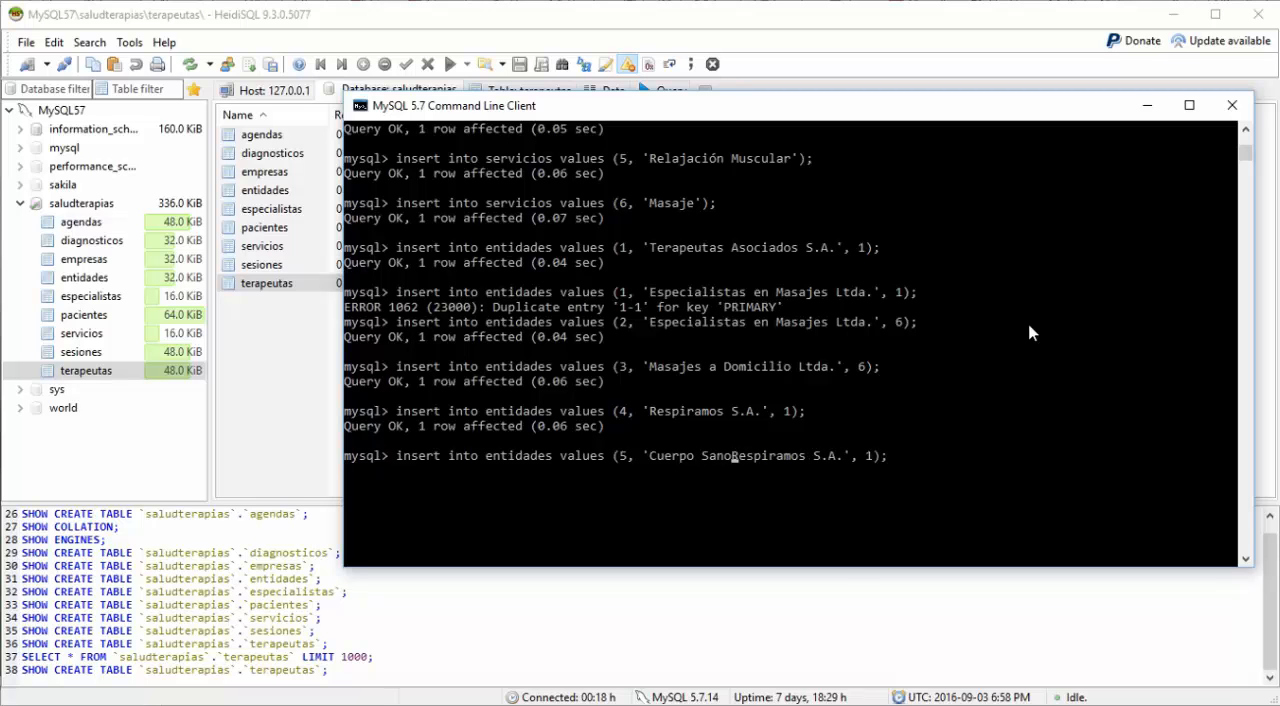
pyautogui.press('Delete')
pyautogui.press('Delete')
pyautogui.press('Delete')
pyautogui.press('Delete')
pyautogui.press('Delete')
pyautogui.press('Delete')
pyautogui.press('Delete')
pyautogui.press('Delete')
pyautogui.press('Delete')
pyautogui.press('Delete')
pyautogui.press('Delete')
pyautogui.press('Delete')
pyautogui.press('Delete')
pyautogui.press('Delete')
pyautogui.press('Delete')
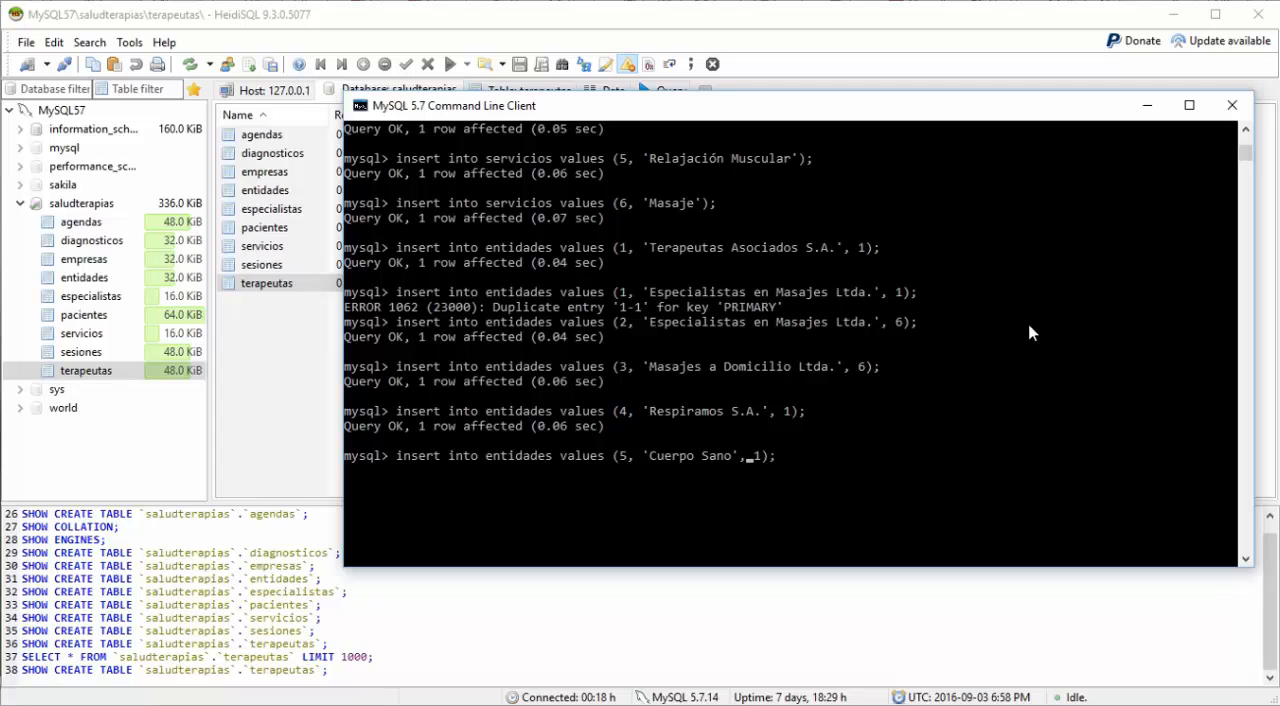
# Step: Check the service ids inserted earlier, set the service id of 'Cuerpo Sano' to 2 and run the insert
pyautogui.scroll(3, 895, 303)
pyautogui.scroll(1, 895, 303)
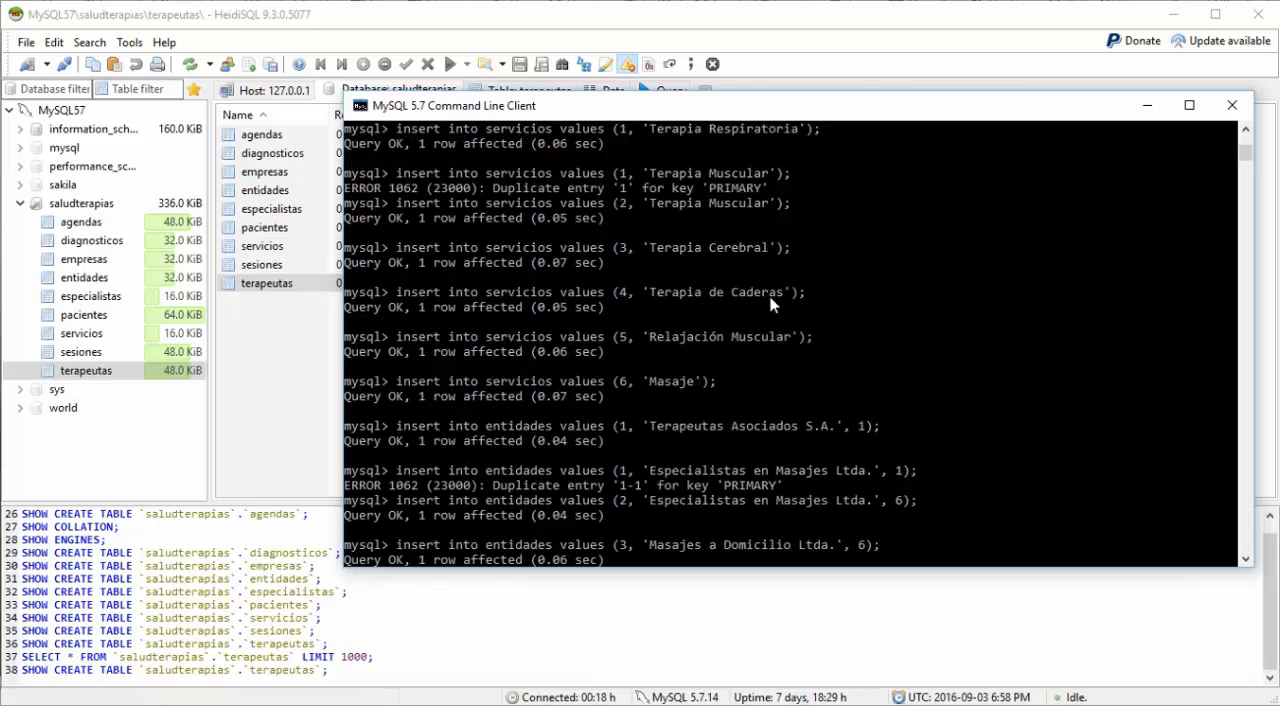
pyautogui.scroll(-3, 950, 338)
pyautogui.scroll(-3, 950, 340)
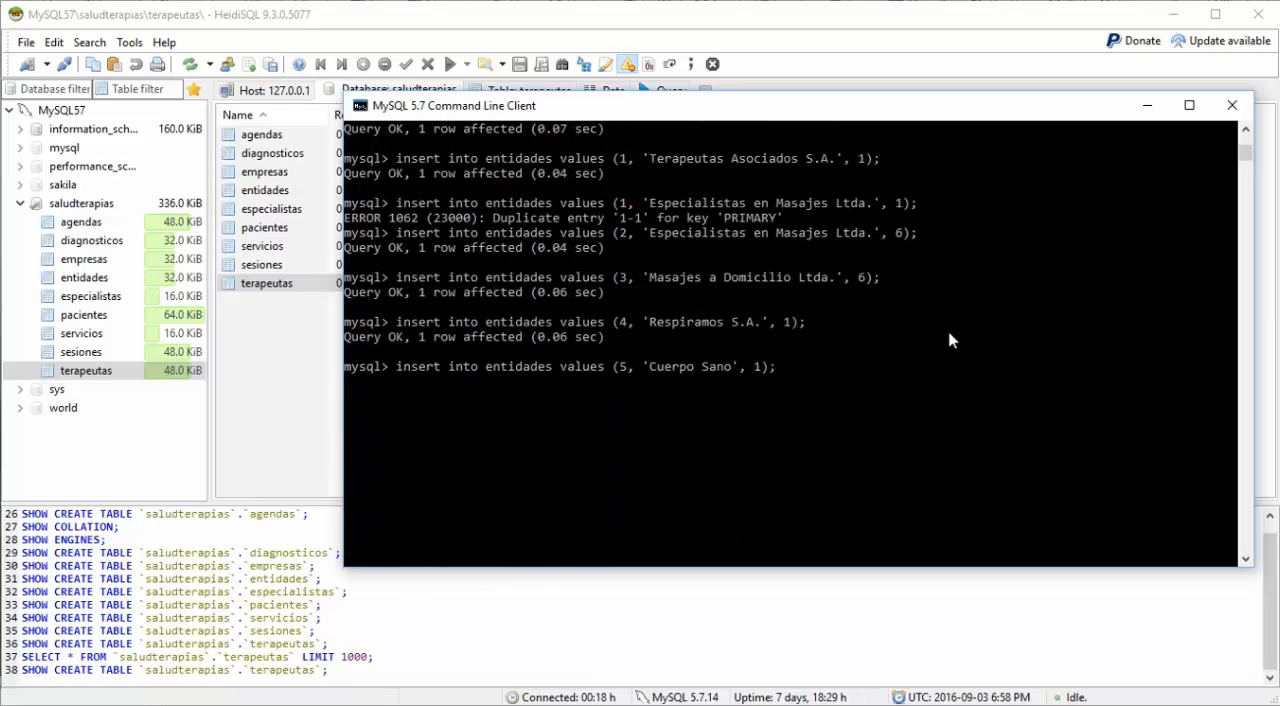
pyautogui.press('Delete')
pyautogui.write('2')
pyautogui.press('Return')
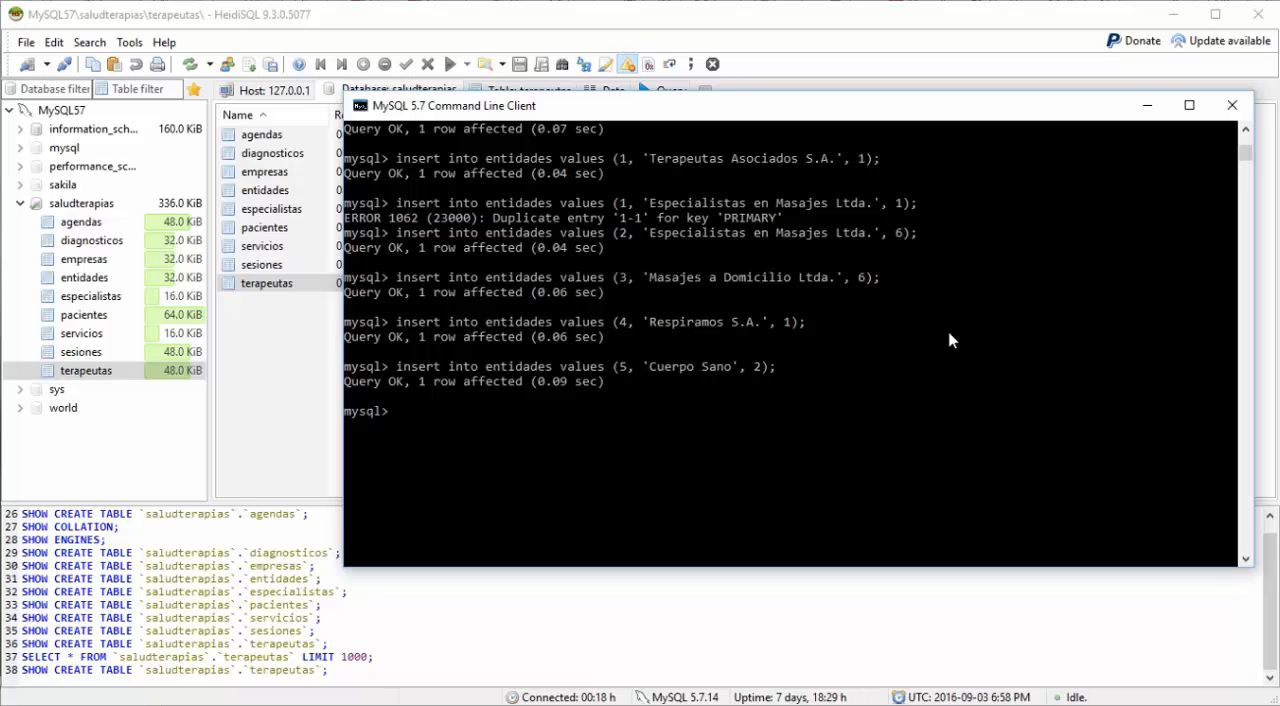
# Step: Recall the 'Cuerpo Sano' insert for entidades and set its entity id to 6
pyautogui.press('Up')
pyautogui.press('Left')
pyautogui.press('Left')
pyautogui.press('Left')
pyautogui.press('Left')
pyautogui.press('Left')
pyautogui.press('Left')
pyautogui.press('Left')
pyautogui.press('Left')
pyautogui.press('Left')
pyautogui.press('Left')
pyautogui.press('Left')
pyautogui.press('Left')
pyautogui.press('Left')
pyautogui.press('Left')
pyautogui.press('Left')
pyautogui.press('Left')
pyautogui.press('Left')
pyautogui.press('Left')
pyautogui.press('Left')
pyautogui.press('Left')
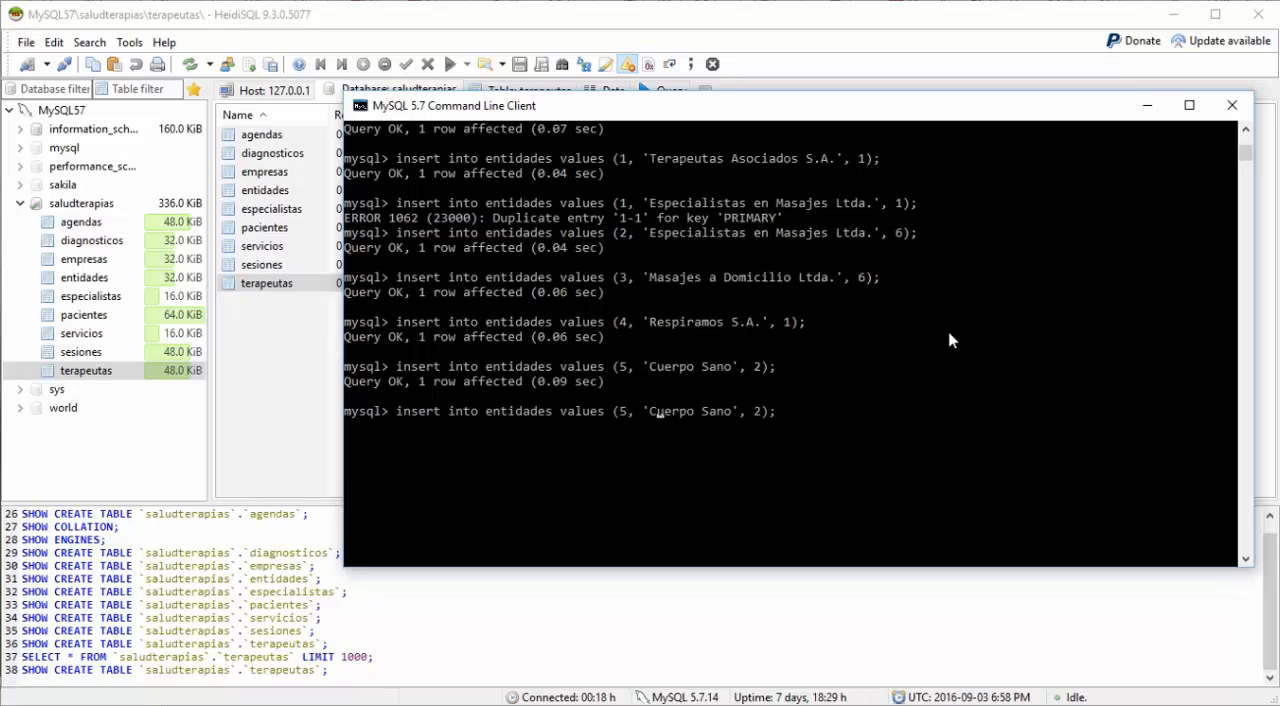
pyautogui.press('BackSpace')
pyautogui.write('6')
# Step: Set the service id to 22 in the 'Cuerpo Sano' insert and try to run it
pyautogui.press('Right')
pyautogui.press('Right')
pyautogui.press('Right')
pyautogui.press('Right')
pyautogui.press('Right')
pyautogui.press('Right')
pyautogui.press('Right')
pyautogui.press('Right')
pyautogui.press('Right')
pyautogui.press('Right')
pyautogui.press('Right')
pyautogui.press('Right')
pyautogui.press('Right')
pyautogui.press('Right')
pyautogui.press('Right')
pyautogui.press('Right')
pyautogui.press('Escape')
pyautogui.press('Return')
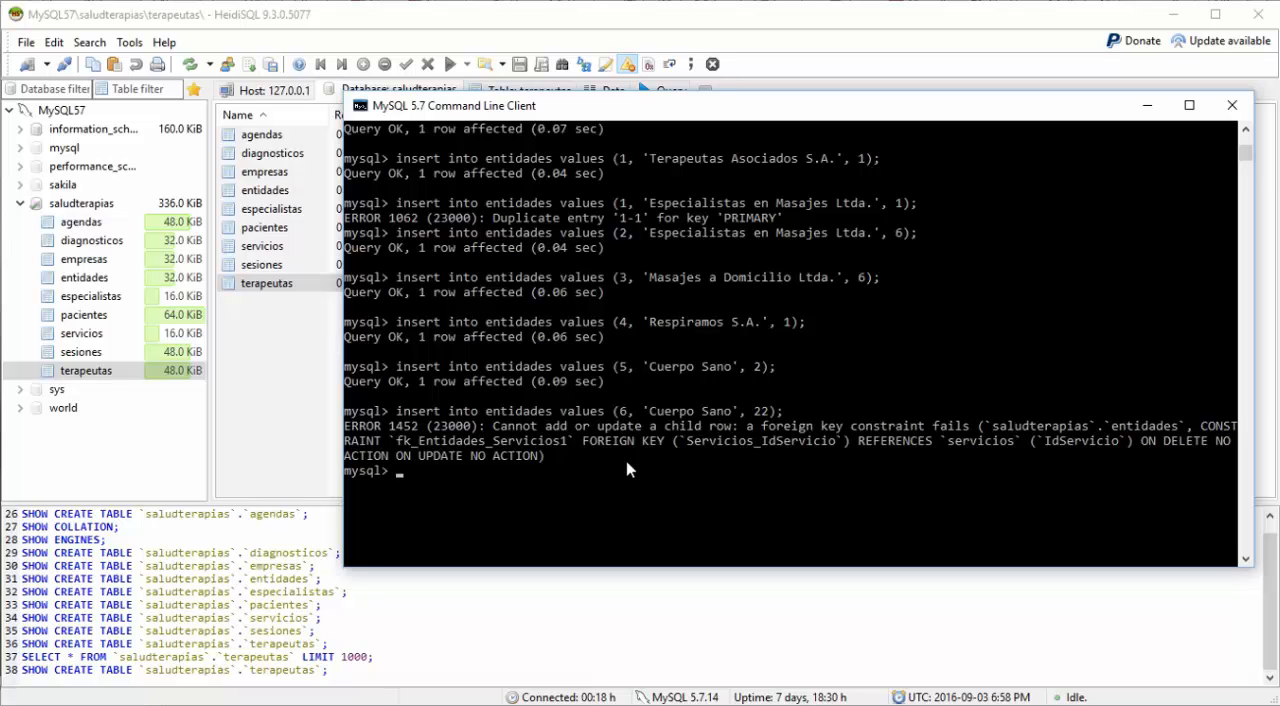
# Step: Display the structure of the empresas table with a describe statement
pyautogui.write('describe empresa')
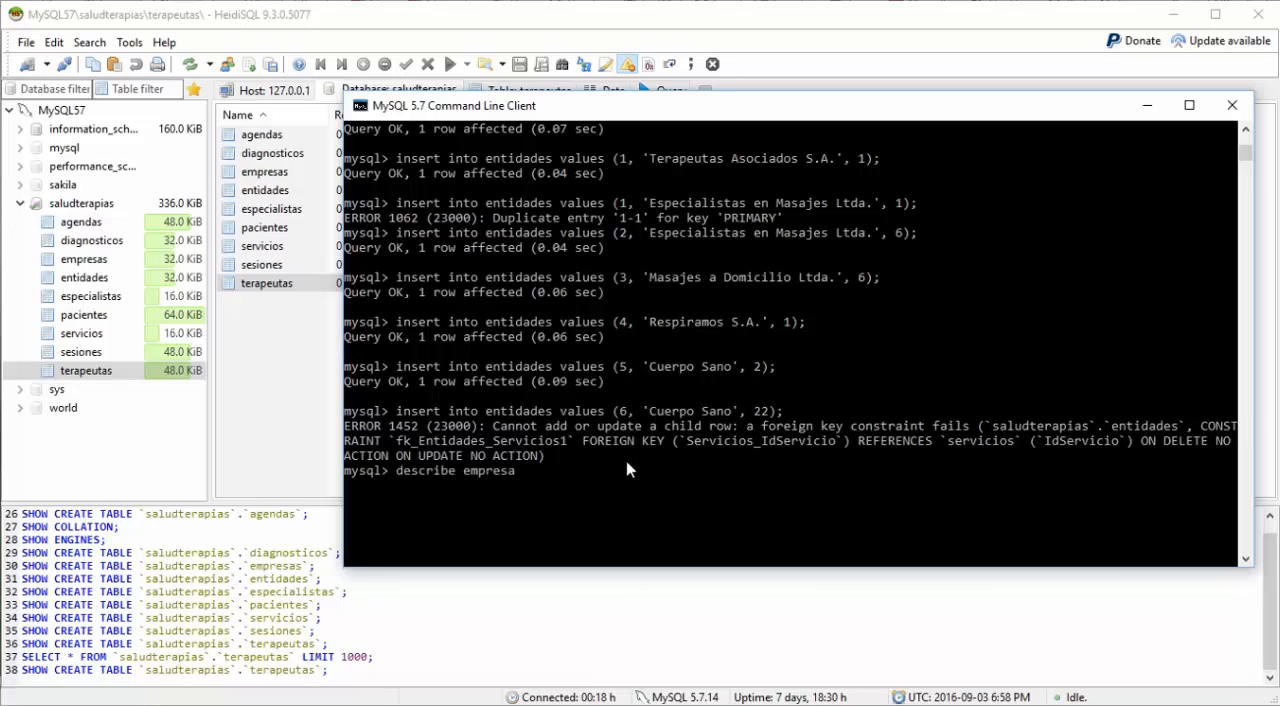
pyautogui.write('s;')
pyautogui.press('Return')
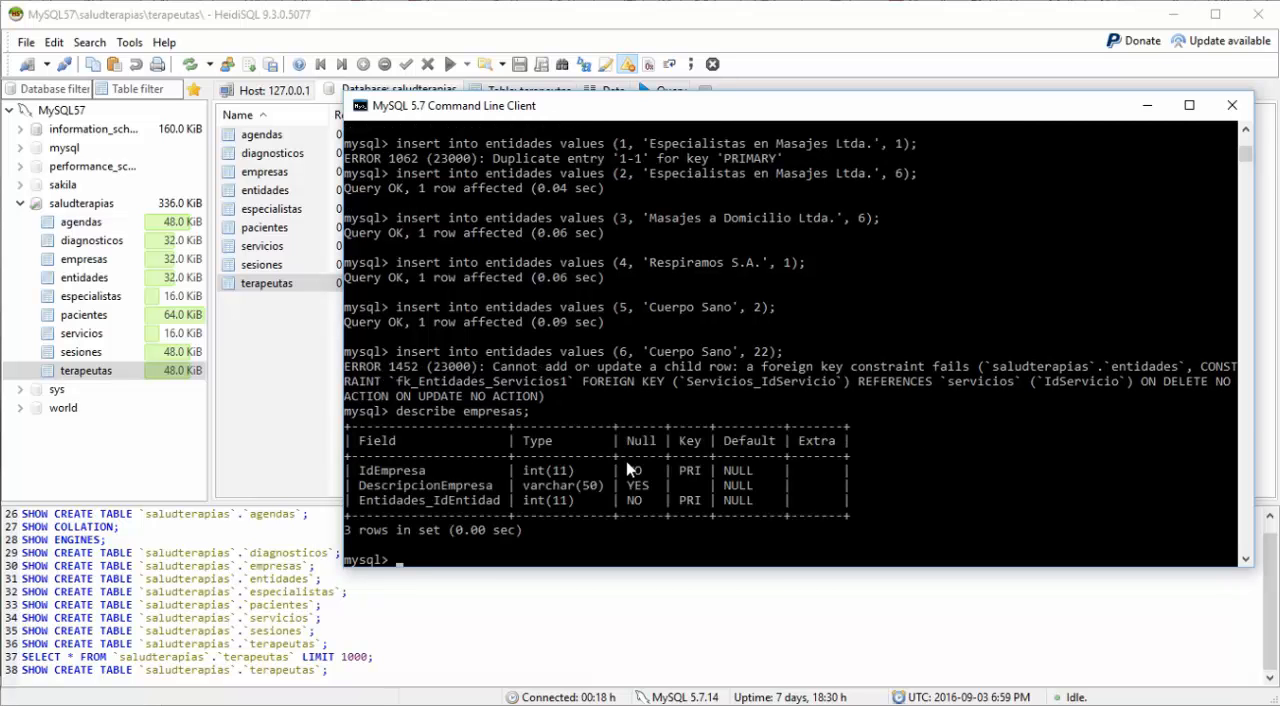
# Step: Recall the earlier empresas insert with values 1, 'Aire Caribe S.A.' and 1, and run it
pyautogui.press('Up')
pyautogui.press('Up')
pyautogui.press('Up')
pyautogui.press('Up')
pyautogui.press('Up')
pyautogui.press('Up')
pyautogui.press('Up')
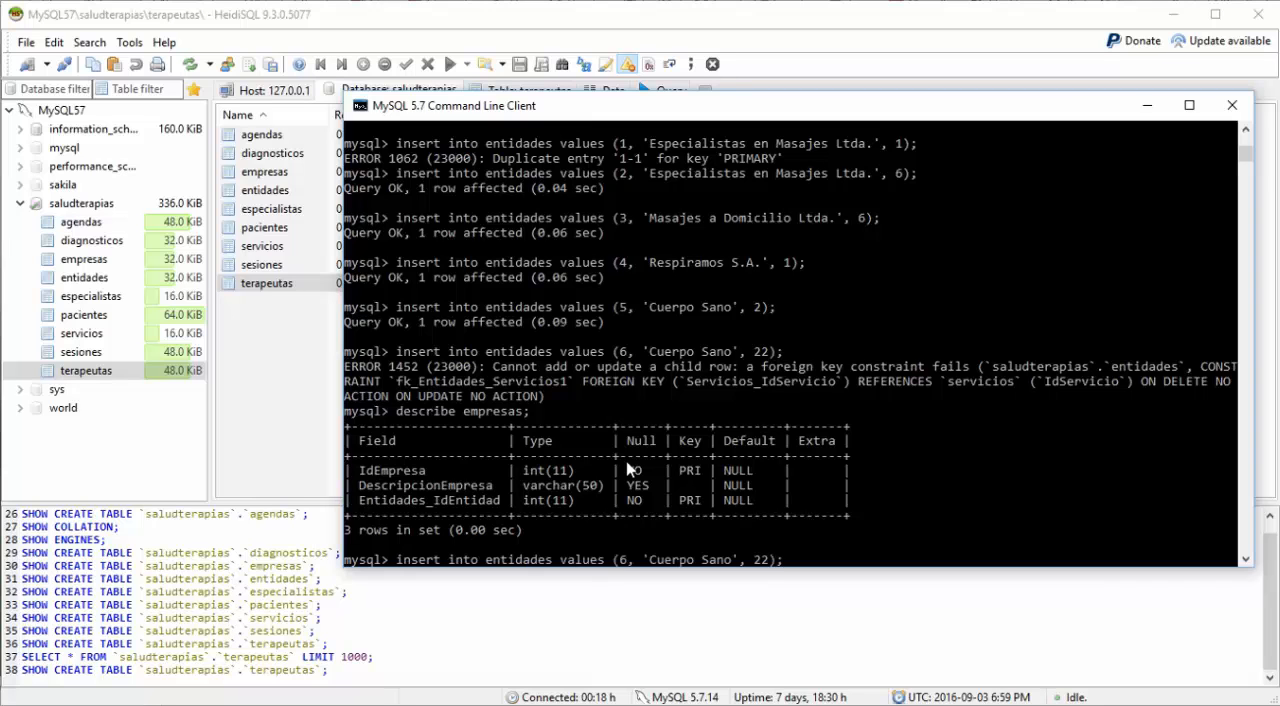
pyautogui.press('Up')
pyautogui.press('Up')
pyautogui.press('Up')
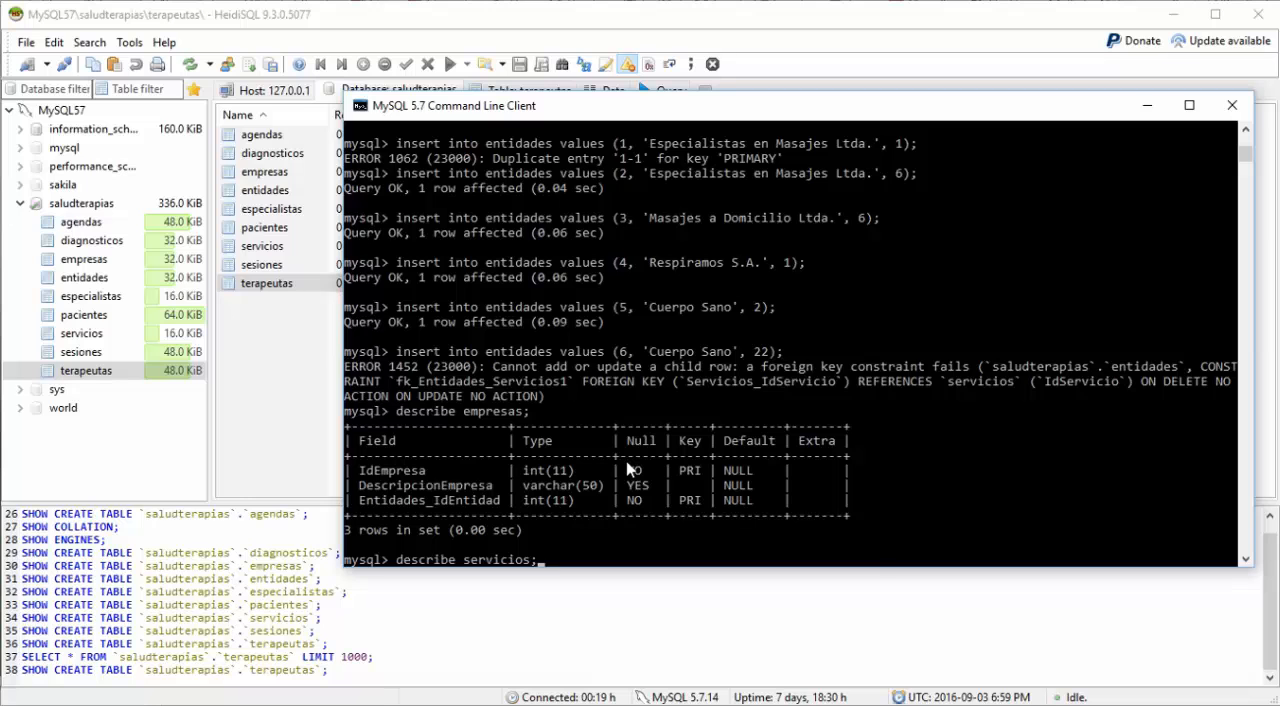
pyautogui.press('Up')
pyautogui.press('Up')
pyautogui.press('Up')
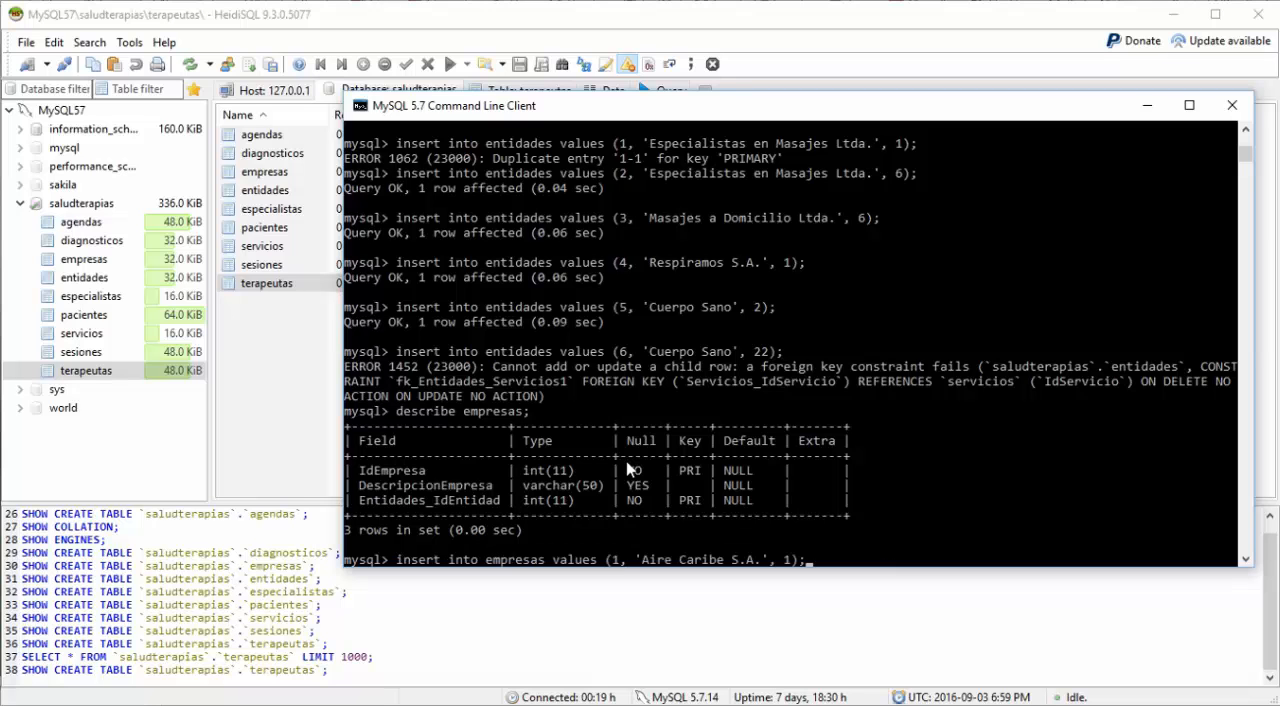
pyautogui.press('Down')
pyautogui.press('Up')
pyautogui.press('Return')
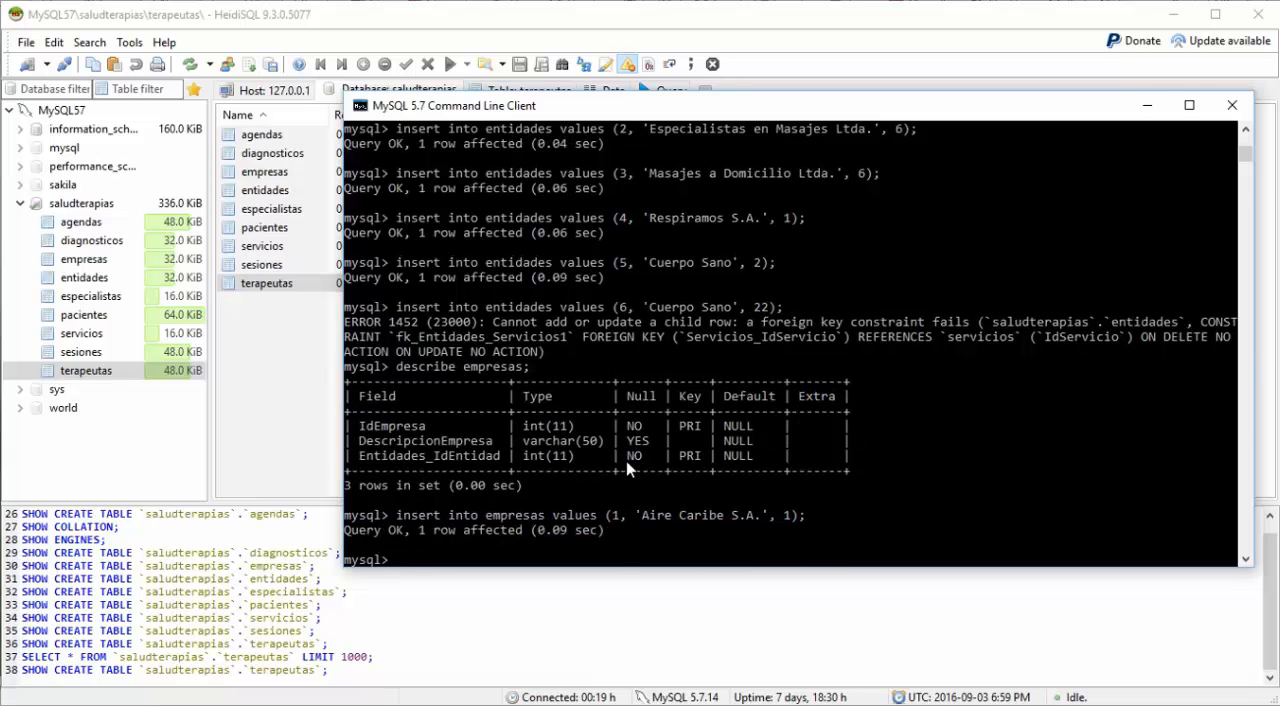
# Step: Recall the 'Aire Caribe S.A.' insert for empresas and set its company id to 2
pyautogui.press('Up')
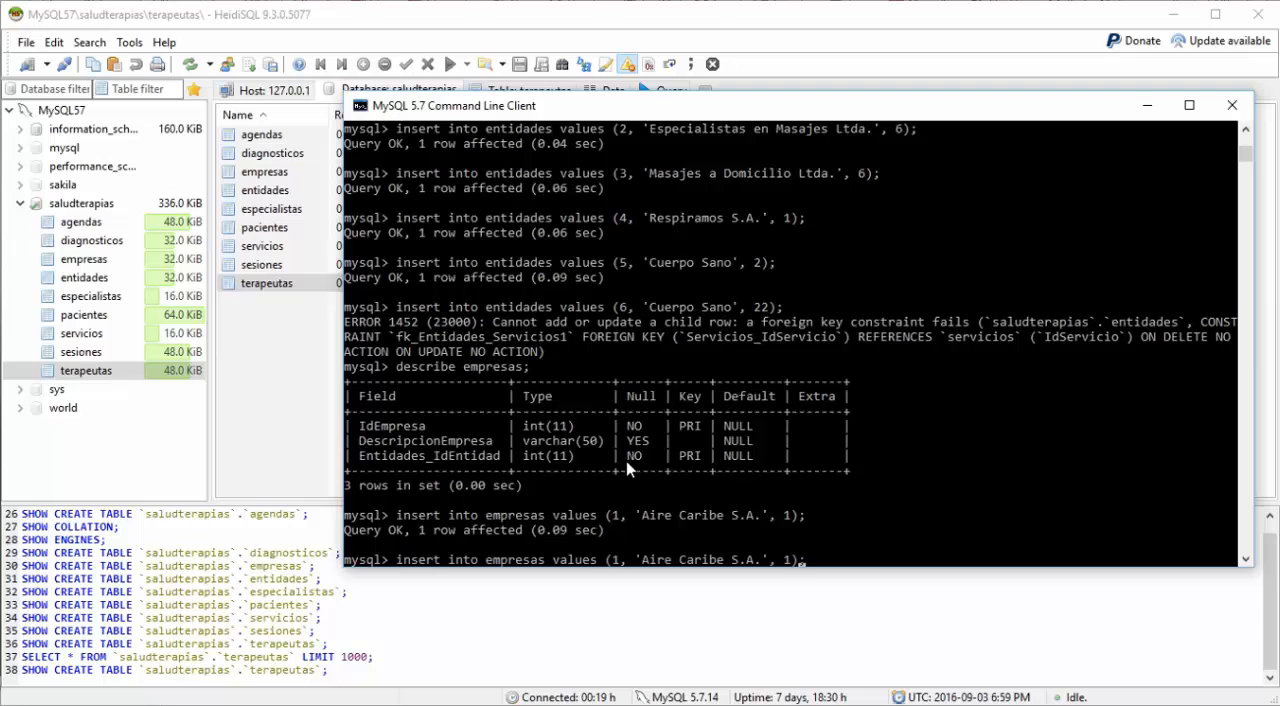
pyautogui.press('Left')
pyautogui.press('Left')
pyautogui.press('Left')
pyautogui.press('Left')
pyautogui.press('Left')
pyautogui.press('Left')
pyautogui.press('Left')
pyautogui.press('Left')
pyautogui.press('Left')
pyautogui.press('Left')
pyautogui.press('Left')
pyautogui.press('Left')
pyautogui.press('Left')
pyautogui.press('Left')
pyautogui.press('Left')
pyautogui.press('Left')
pyautogui.press('Left')
pyautogui.press('Left')
pyautogui.press('Left')
pyautogui.press('Left')
pyautogui.press('Left')
pyautogui.press('Left')
pyautogui.press('Left')
pyautogui.press('Left')
pyautogui.press('Left')
pyautogui.press('BackSpace')
pyautogui.write('2')
# Step: Replace the company description in the recalled insert with 'AMS Group S.A.S', keeping entity id 1, and run it
pyautogui.press('Right')
pyautogui.press('Right')
pyautogui.press('Right')
pyautogui.write('AMS Gr')
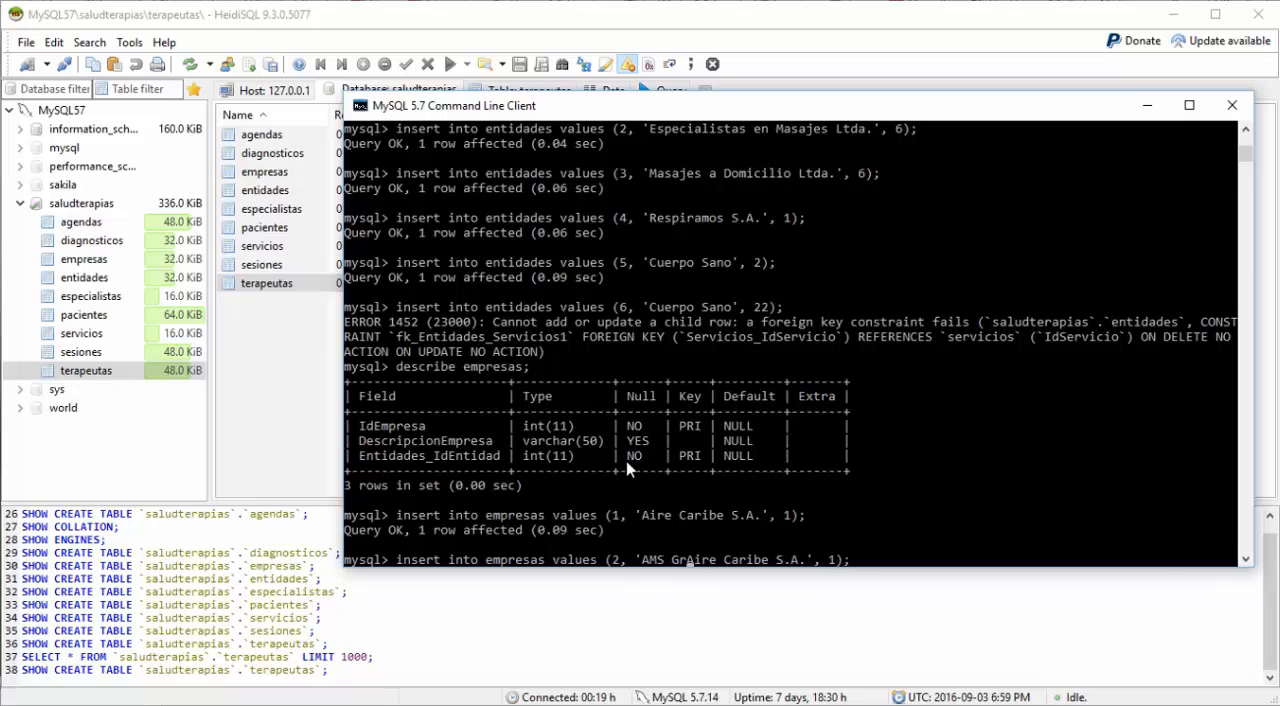
pyautogui.write('oup')
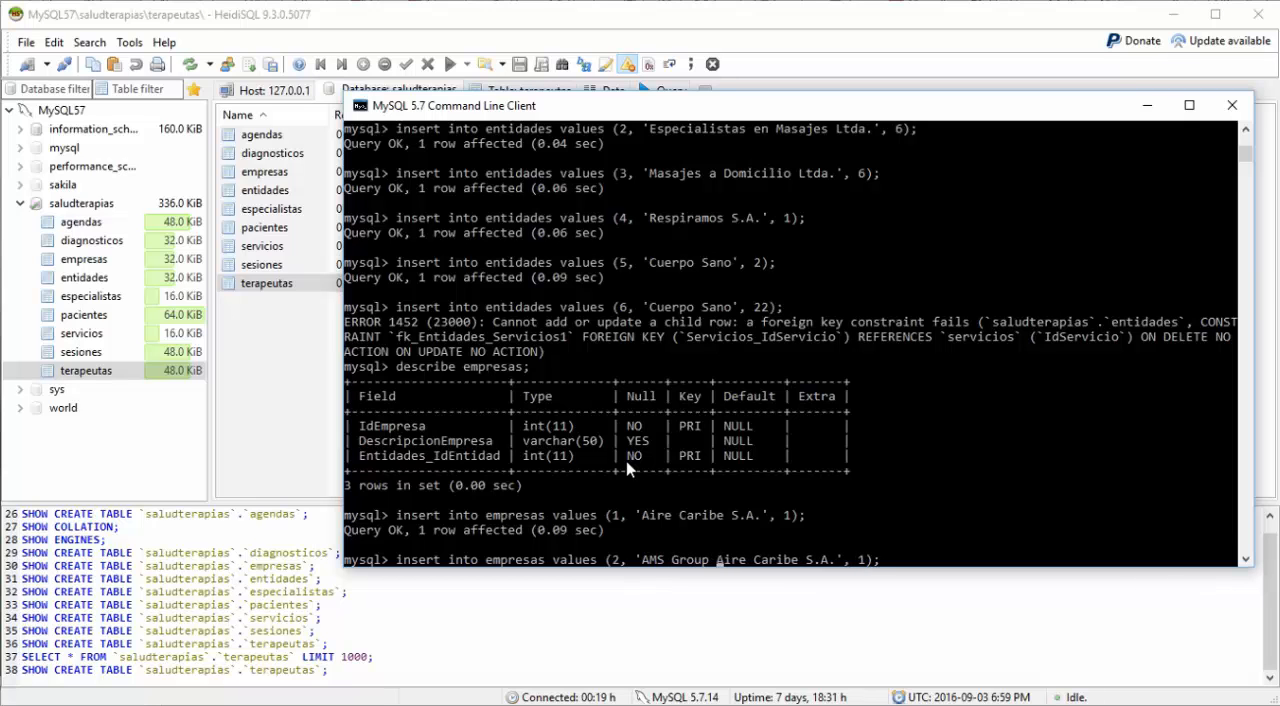
pyautogui.press('Delete')
pyautogui.press('Delete')
pyautogui.press('Delete')
pyautogui.press('Delete')
pyautogui.press('Delete')
pyautogui.press('Delete')
pyautogui.press('Delete')
pyautogui.press('Delete')
pyautogui.press('Delete')
pyautogui.press('Delete')
pyautogui.press('Delete')
pyautogui.press('Delete')
pyautogui.press('Right')
pyautogui.write('S')
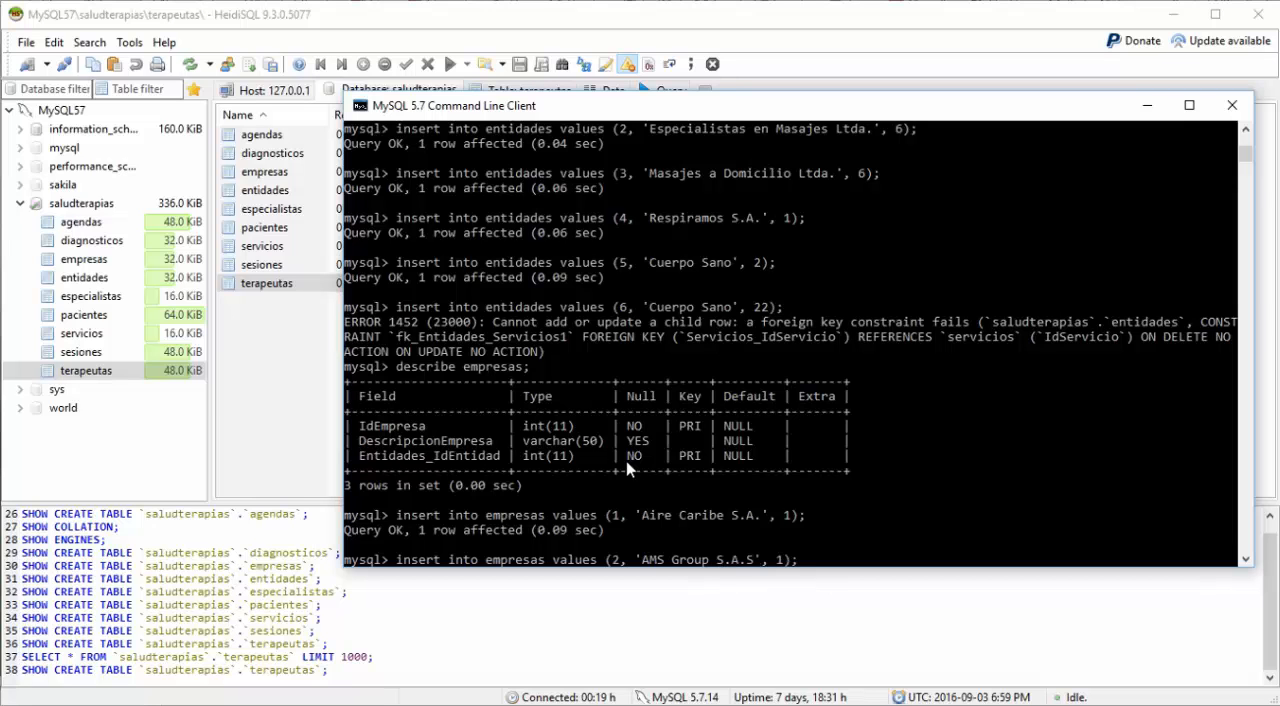
pyautogui.press('Right')
pyautogui.press('Return')
# Step: Insert the empresas record 2, 'AMS Group S.A.S' again with entity id 2 by reusing the previous statement
pyautogui.press('Up')
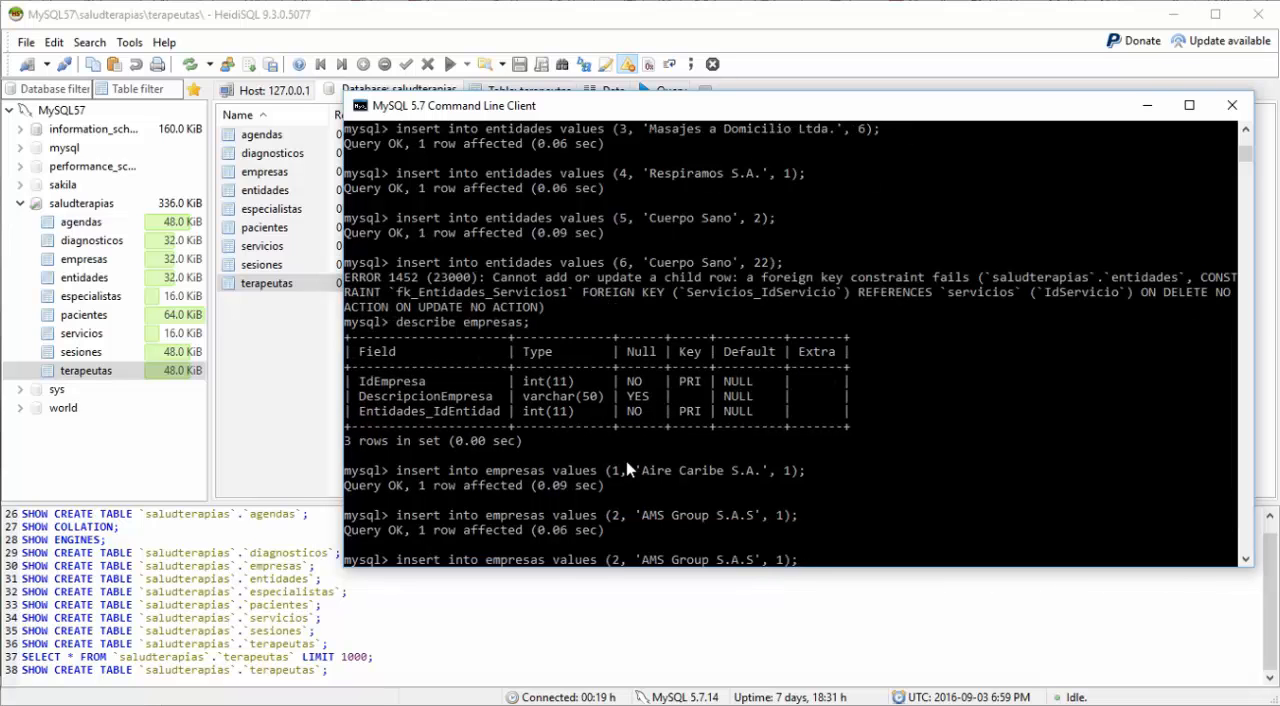
pyautogui.press('Left')
pyautogui.press('Left')
pyautogui.press('BackSpace')
pyautogui.write('2')
pyautogui.press('Return')
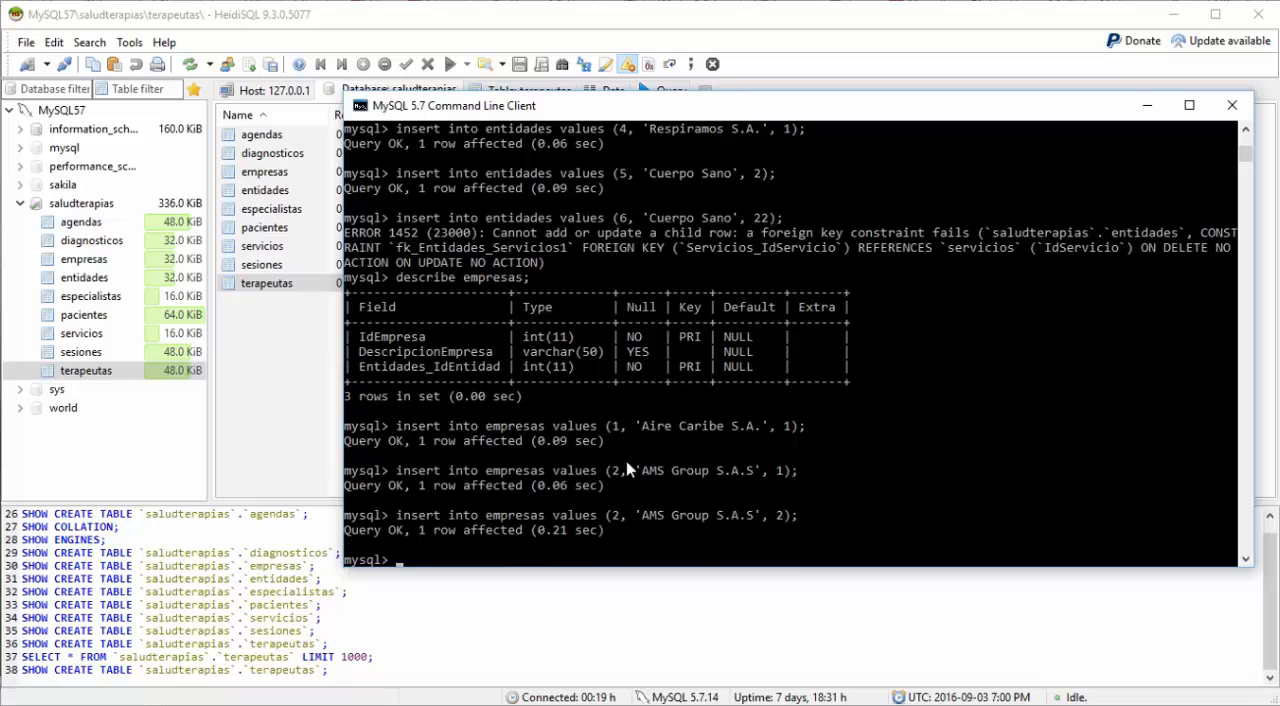
# Step: Reuse the 'AMS Group S.A.S' insert for empresas with entity id 4 and run it
pyautogui.press('Up')
pyautogui.press('Left')
pyautogui.press('Left')
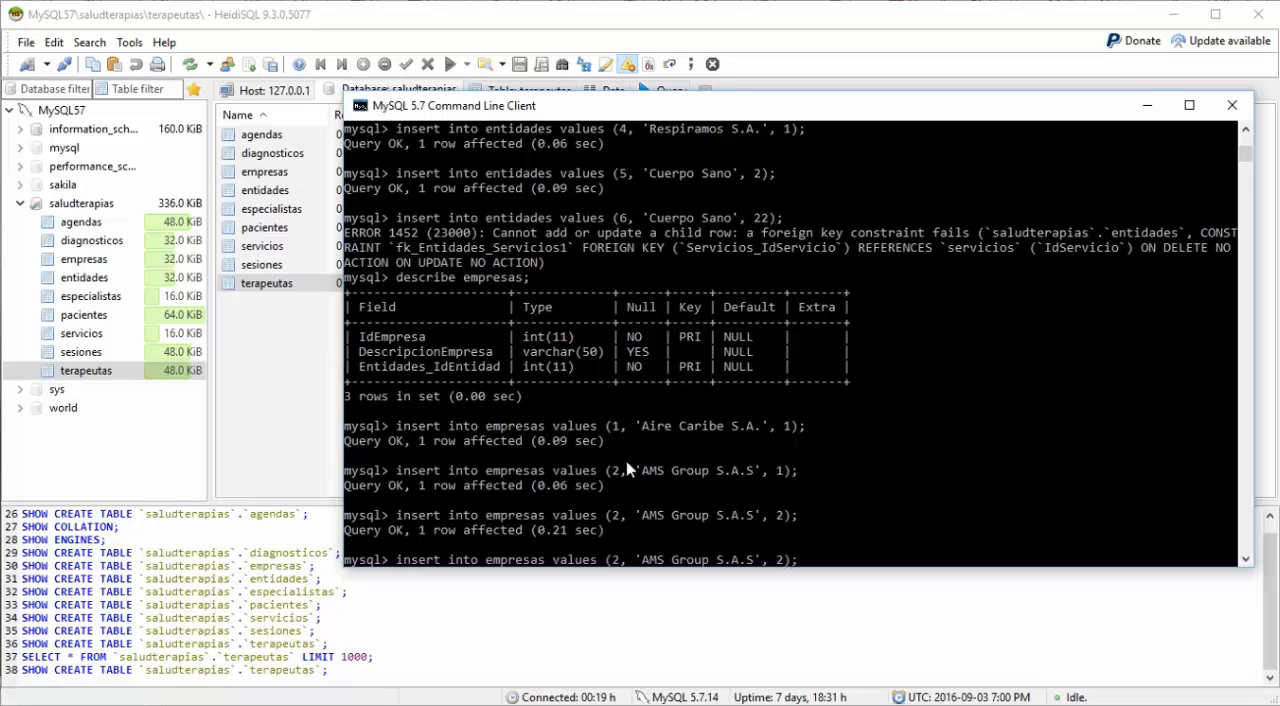
pyautogui.write('4')
pyautogui.press('Left')
pyautogui.press('BackSpace')
pyautogui.press('Return')
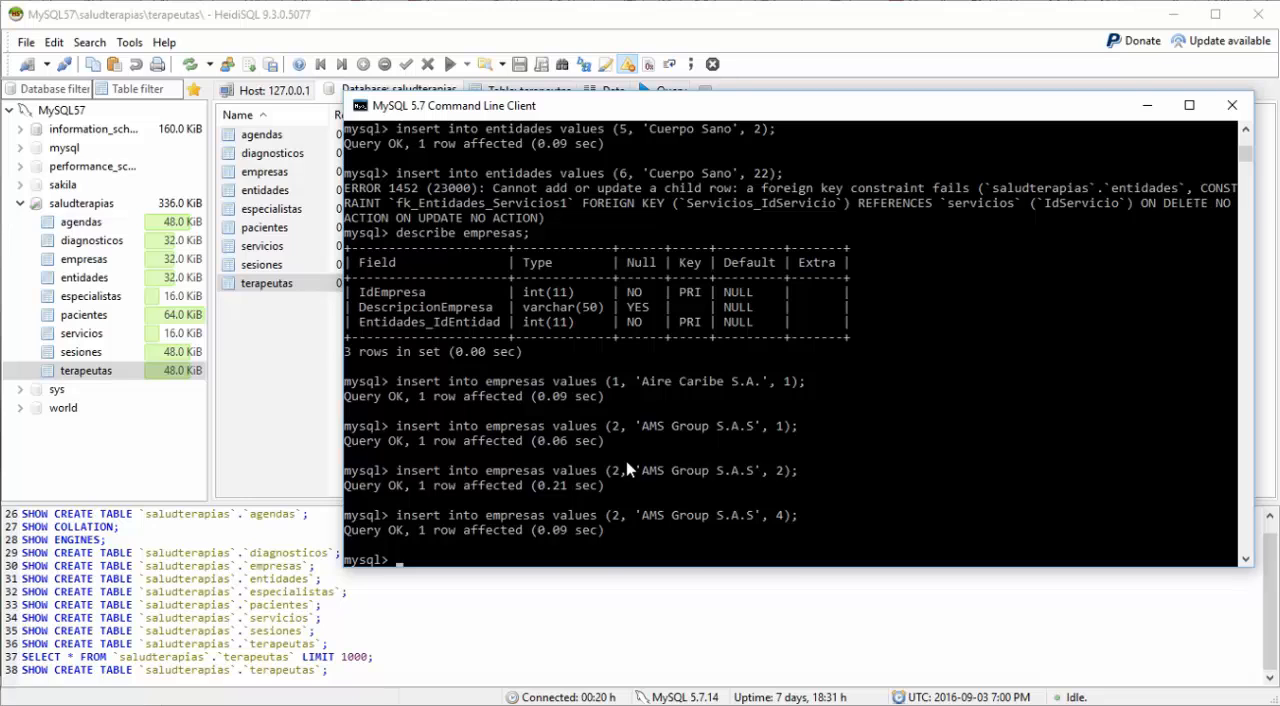
# Step: Recall the last 'AMS Group S.A.S' insert for empresas for editing
pyautogui.press('Up')
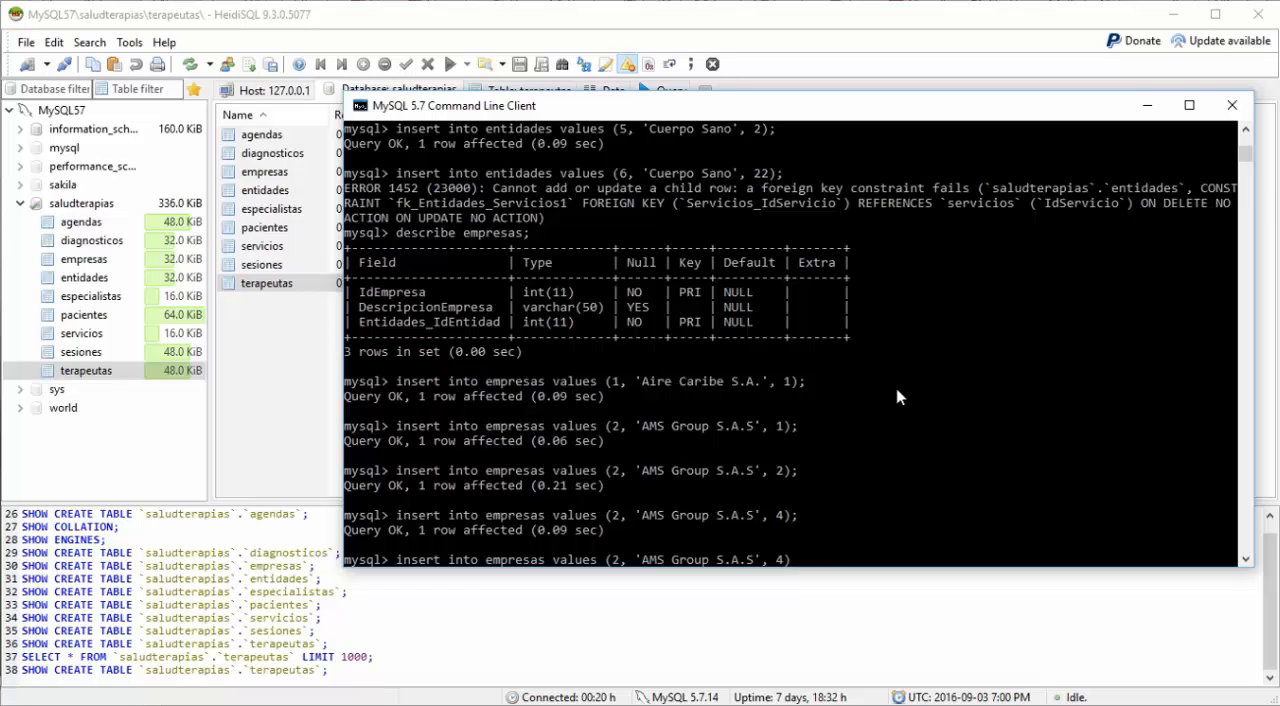
# Step: Discard the recalled insert and list all records with select * from empresas;
pyautogui.press('BackSpace')
pyautogui.press('BackSpace')
pyautogui.press('BackSpace')
pyautogui.press('BackSpace')
pyautogui.press('BackSpace')
pyautogui.press('BackSpace')
pyautogui.press('BackSpace')
pyautogui.press('BackSpace')
pyautogui.press('BackSpace')
pyautogui.press('BackSpace')
pyautogui.press('BackSpace')
pyautogui.press('BackSpace')
pyautogui.press('BackSpace')
pyautogui.press('BackSpace')
pyautogui.press('BackSpace')
pyautogui.press('BackSpace')
pyautogui.press('BackSpace')
pyautogui.press('BackSpace')
pyautogui.press('BackSpace')
pyautogui.press('BackSpace')
pyautogui.press('BackSpace')
pyautogui.press('BackSpace')
pyautogui.press('BackSpace')
pyautogui.press('BackSpace')
pyautogui.press('BackSpace')
pyautogui.press('BackSpace')
pyautogui.press('BackSpace')
pyautogui.press('BackSpace')
pyautogui.press('BackSpace')
pyautogui.press('BackSpace')
pyautogui.press('BackSpace')
pyautogui.press('BackSpace')
pyautogui.press('BackSpace')
pyautogui.press('BackSpace')
pyautogui.press('BackSpace')
pyautogui.press('BackSpace')
pyautogui.press('BackSpace')
pyautogui.press('BackSpace')
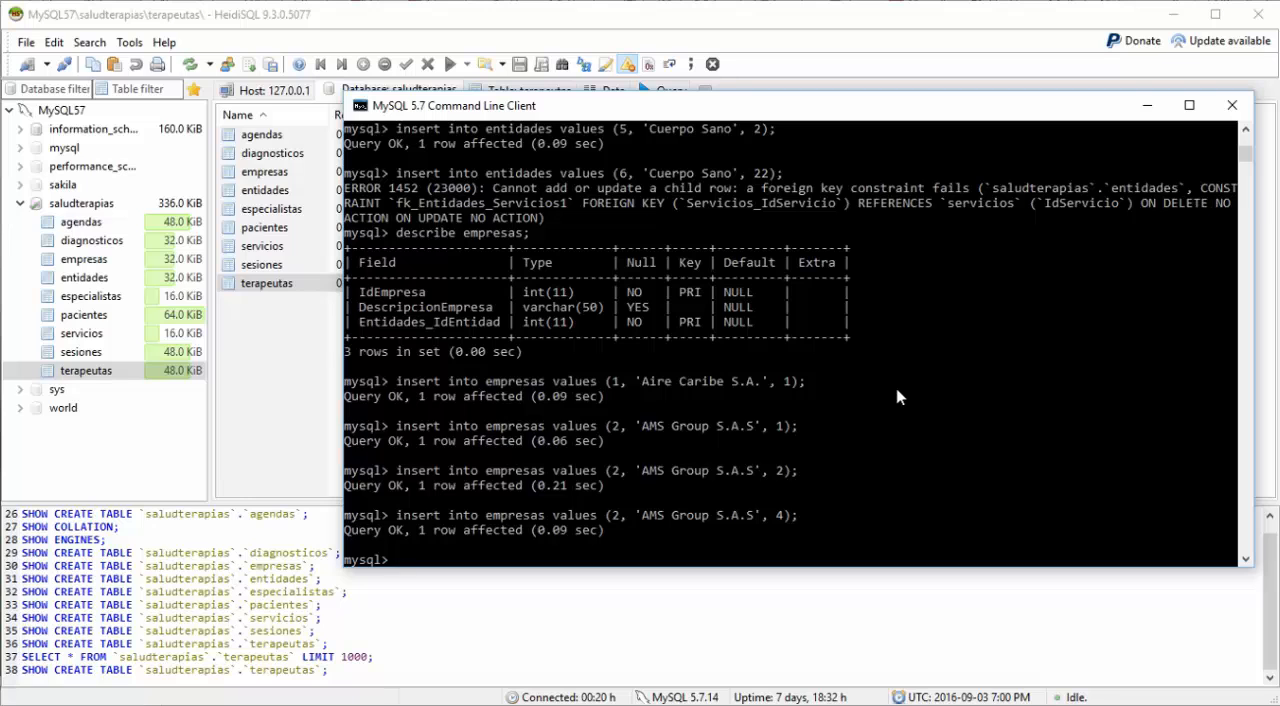
pyautogui.write('select * from empresas')
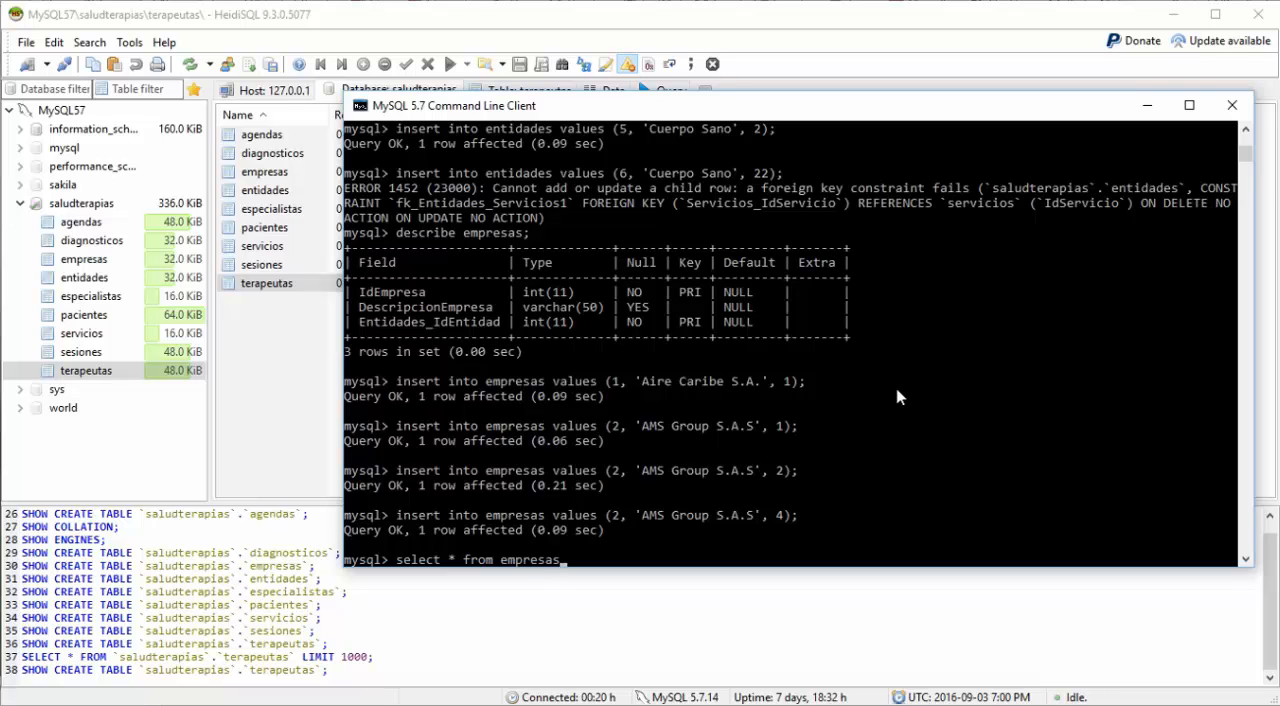
pyautogui.write(';')
pyautogui.press('Return')
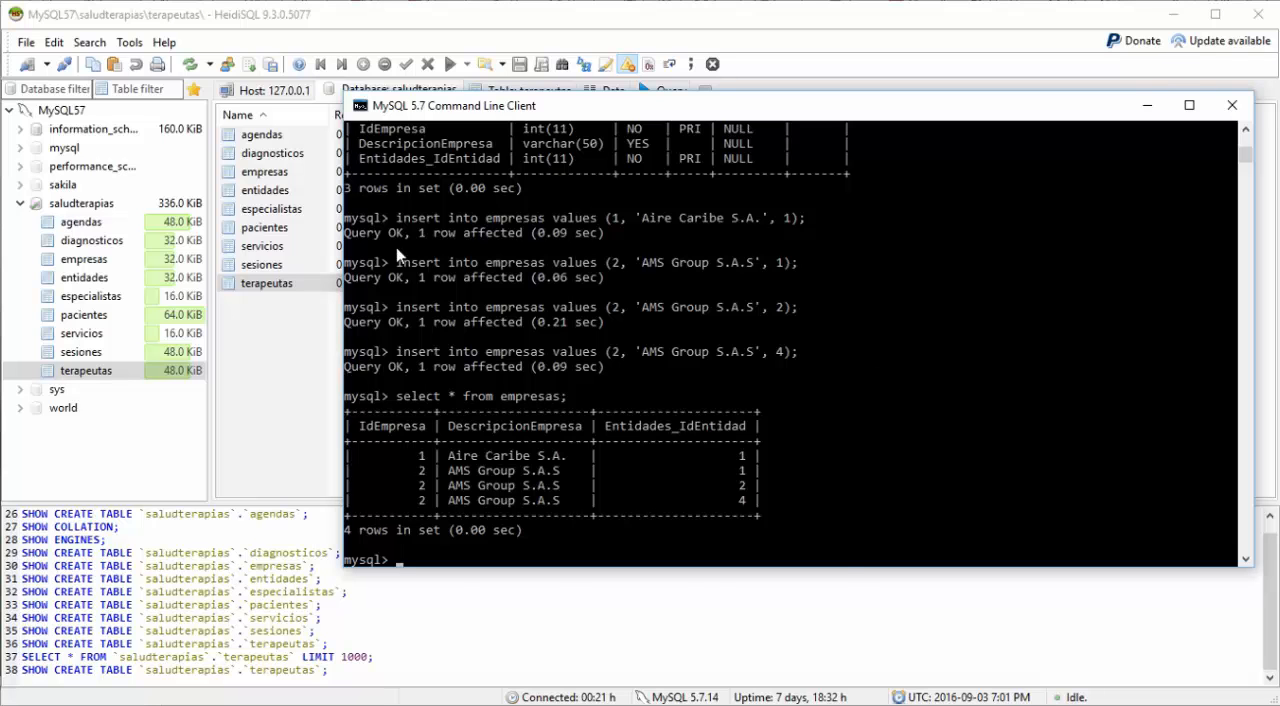
# Step: Switch to HeidiSQL, open the empresas table and examine its indexes, expanding the primary key and fk_Empresas_Entidades1_idx
pyautogui.click(259, 377)
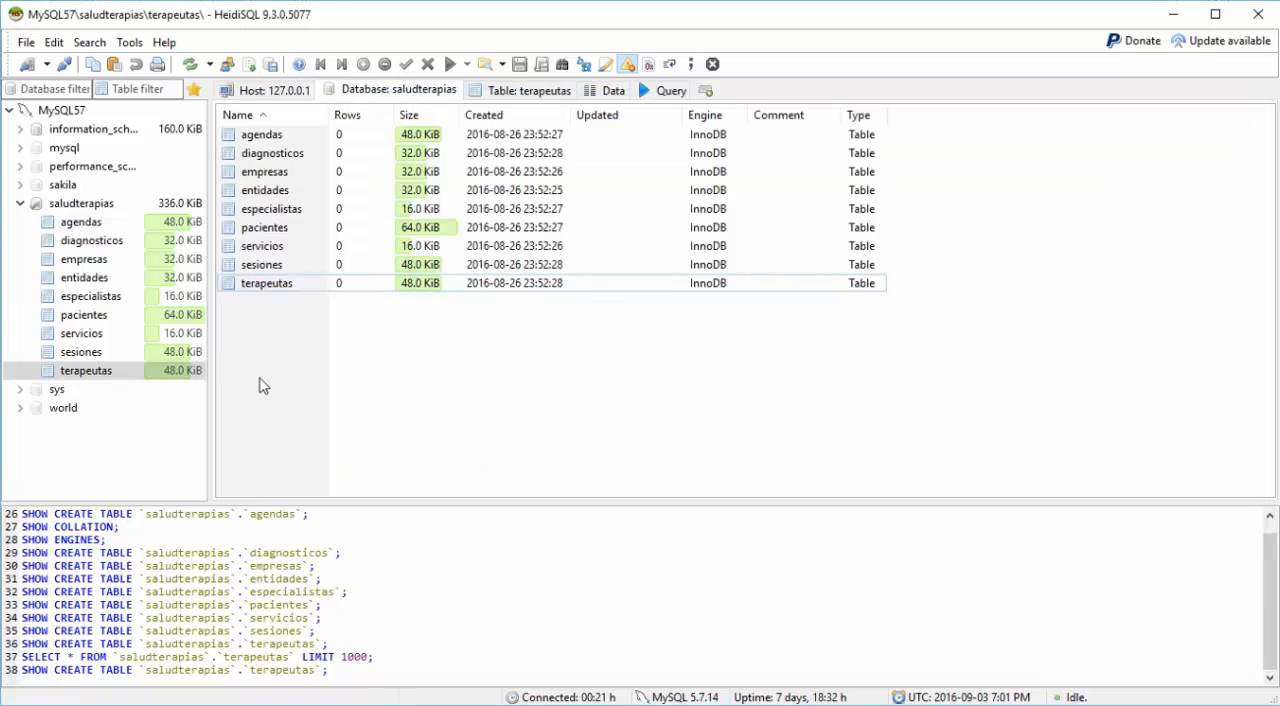
pyautogui.click(259, 174)
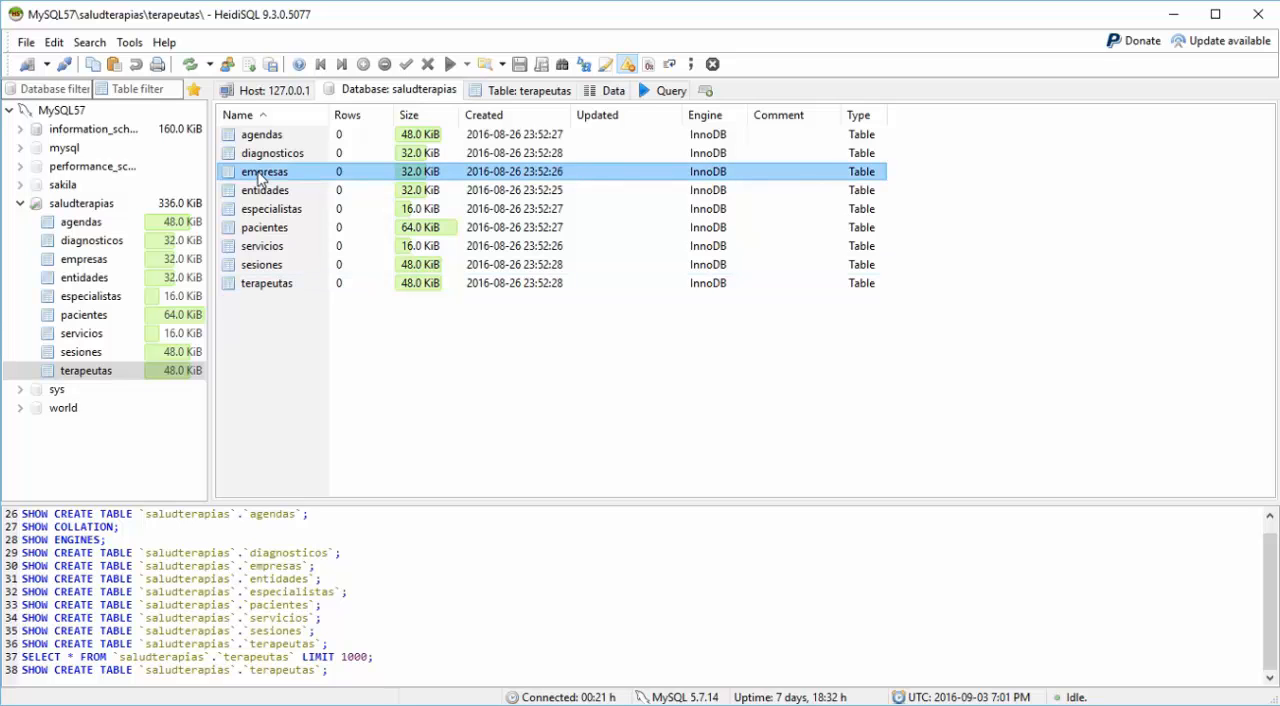
pyautogui.doubleClick(259, 175)
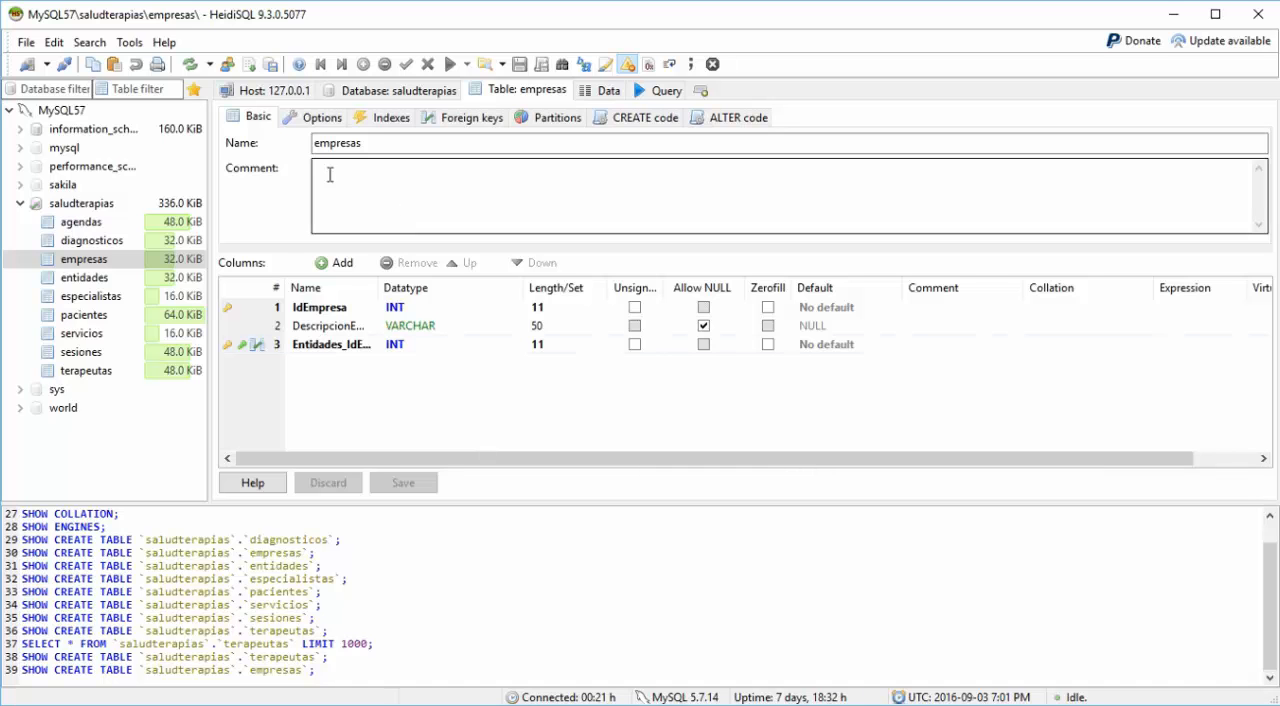
pyautogui.click(316, 124)
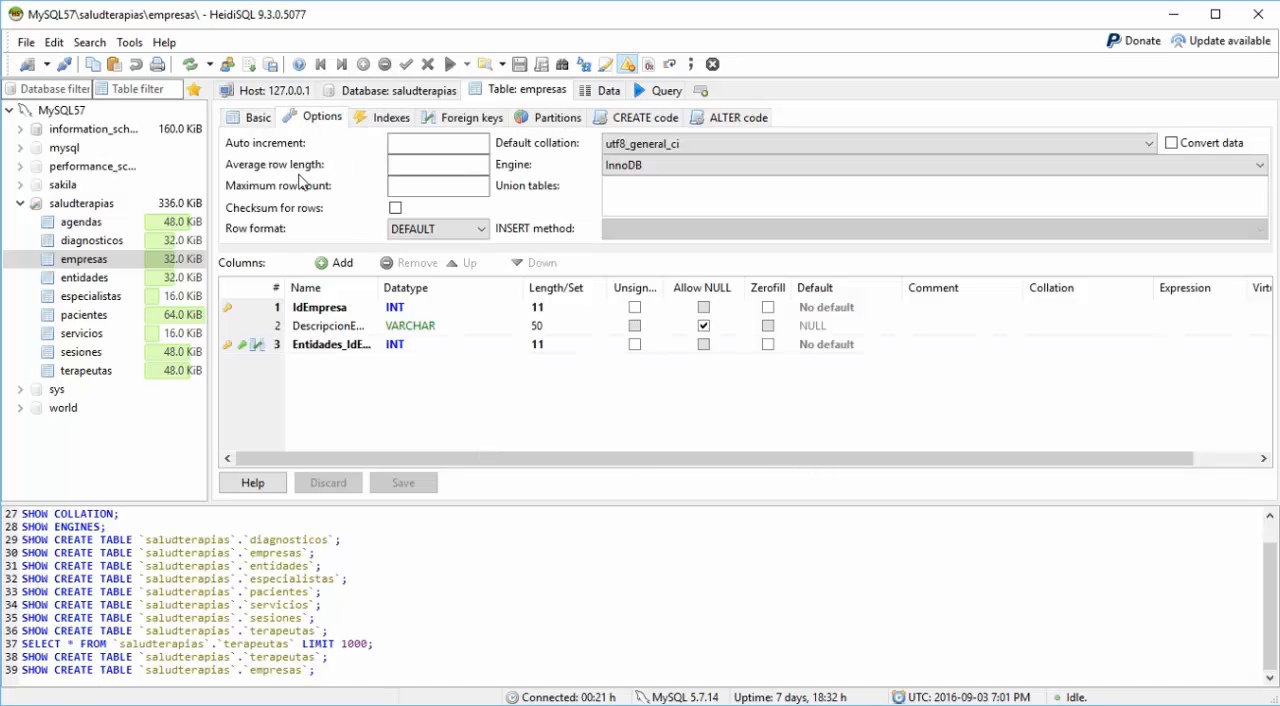
pyautogui.click(379, 120)
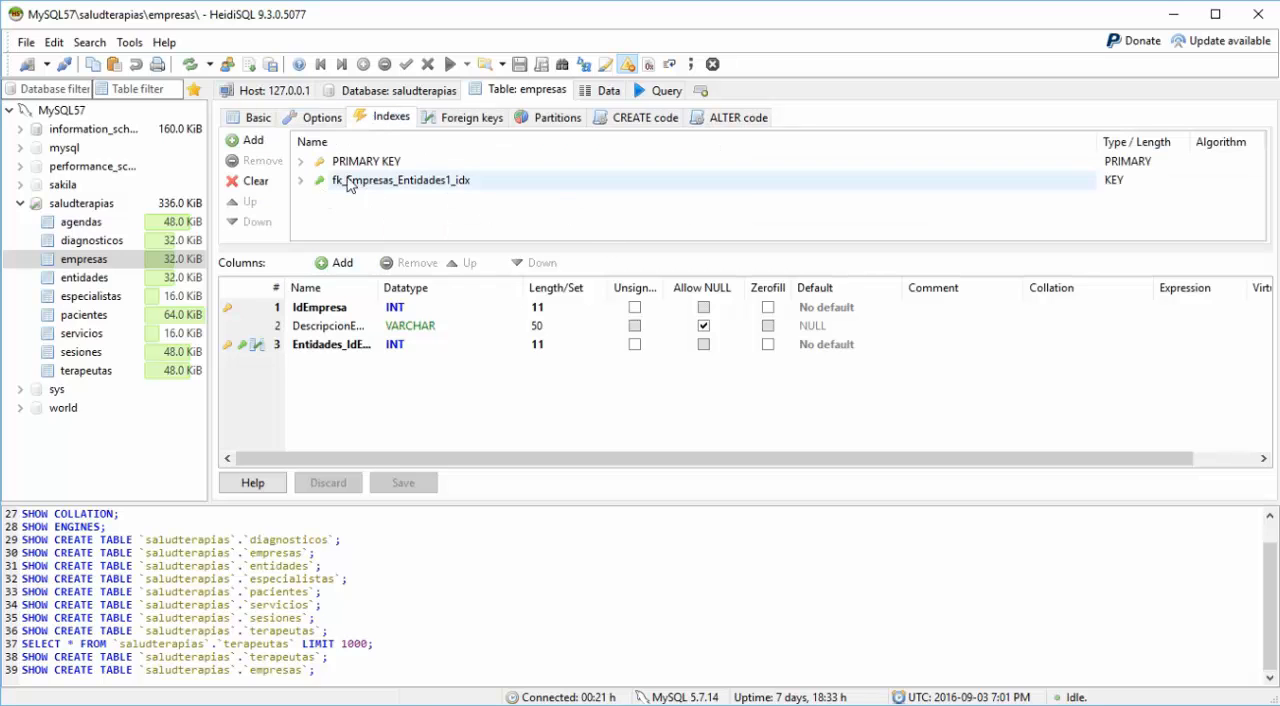
pyautogui.click(301, 163)
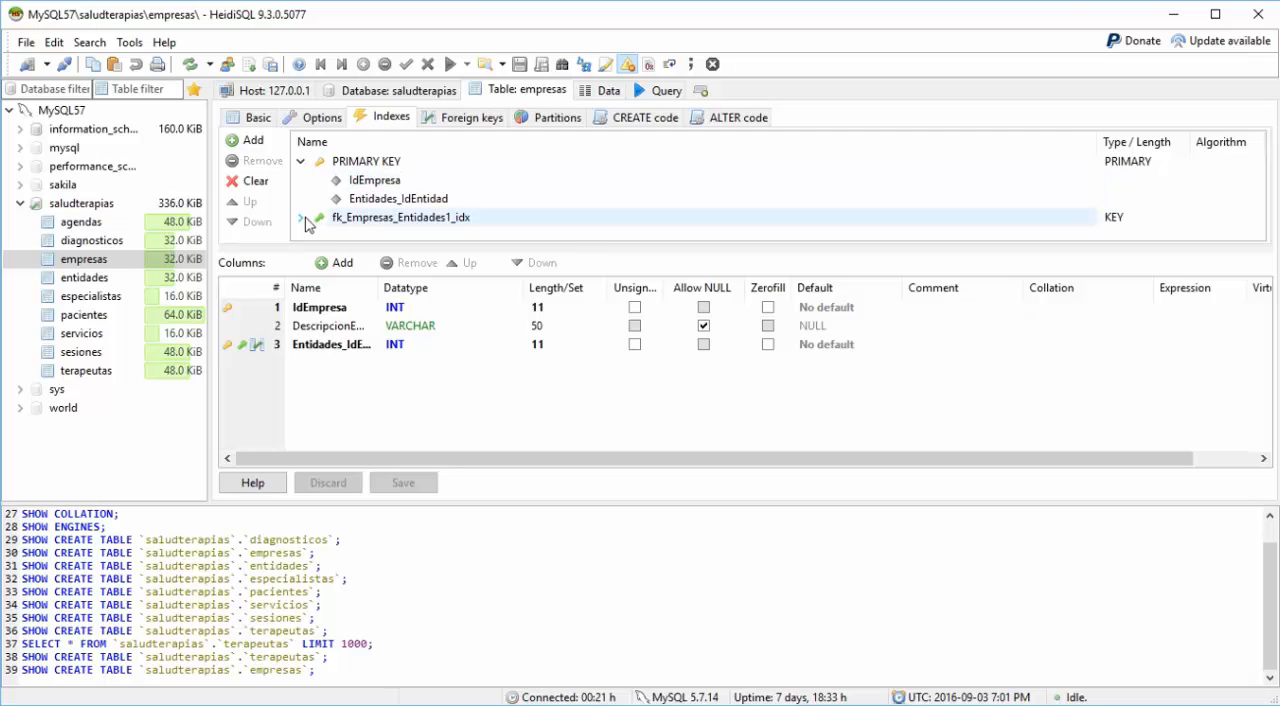
pyautogui.click(301, 218)
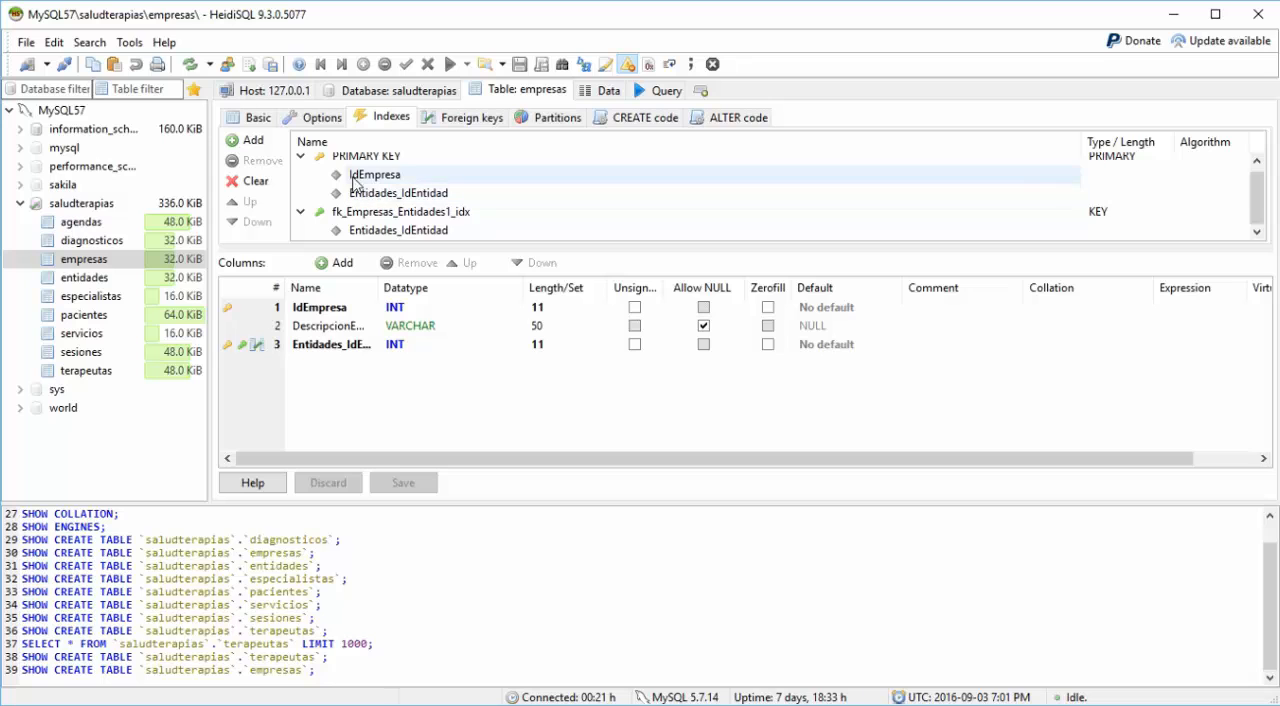
pyautogui.scroll(1, 355, 184)
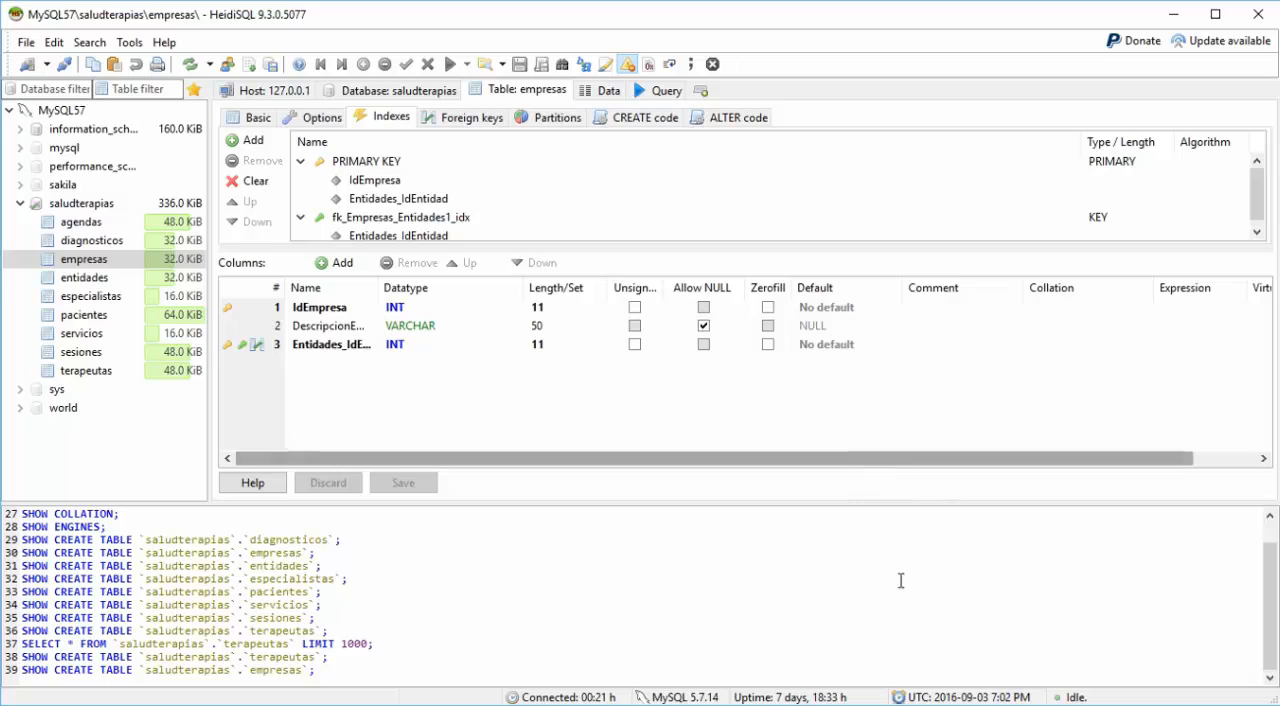
# Step: Return to the MySQL command line and try to rerun the empresas insert (2, 'AMS Group S.A.S', 4)
pyautogui.hotkey('alt', 'Tab')
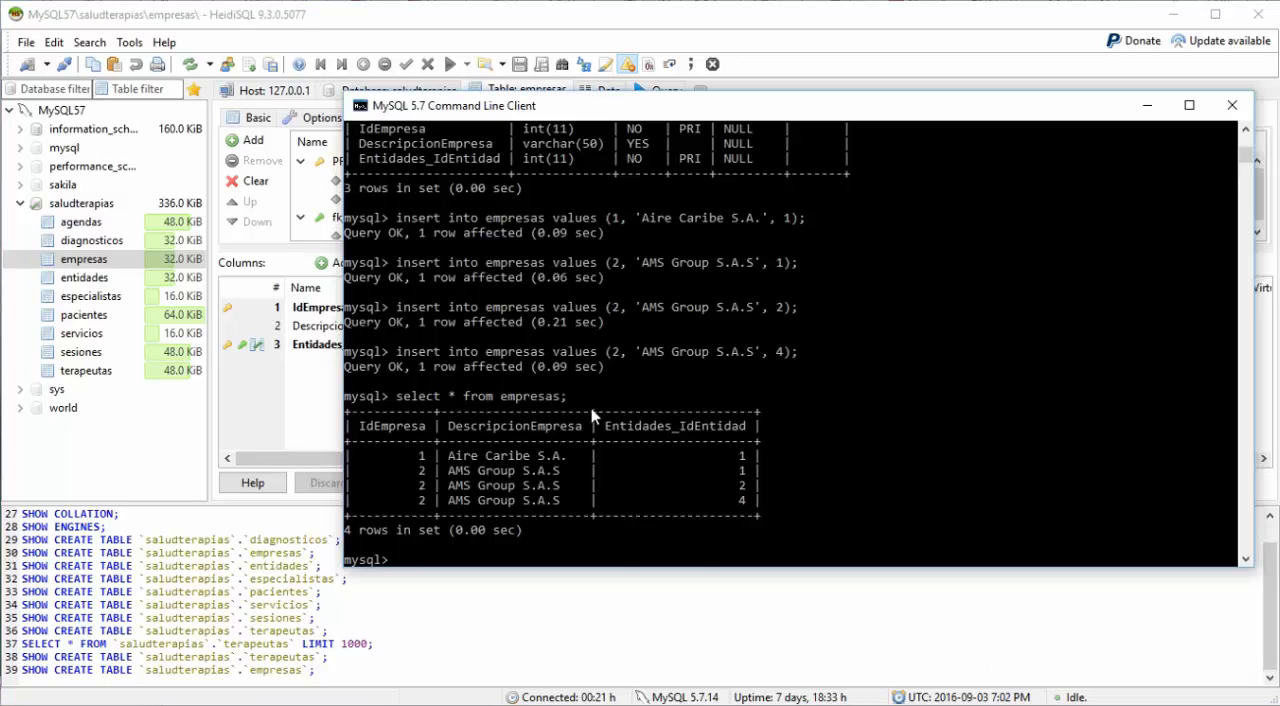
pyautogui.press('Up')
pyautogui.press('Up')
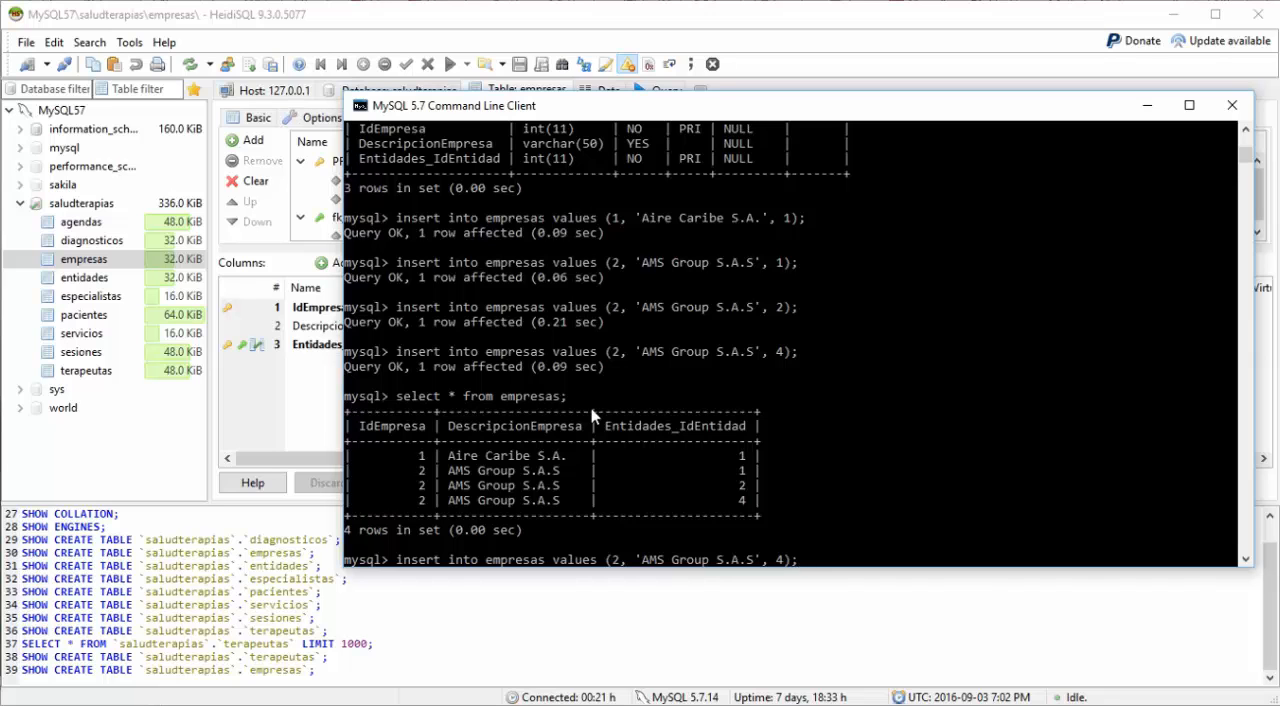
pyautogui.press('Return')
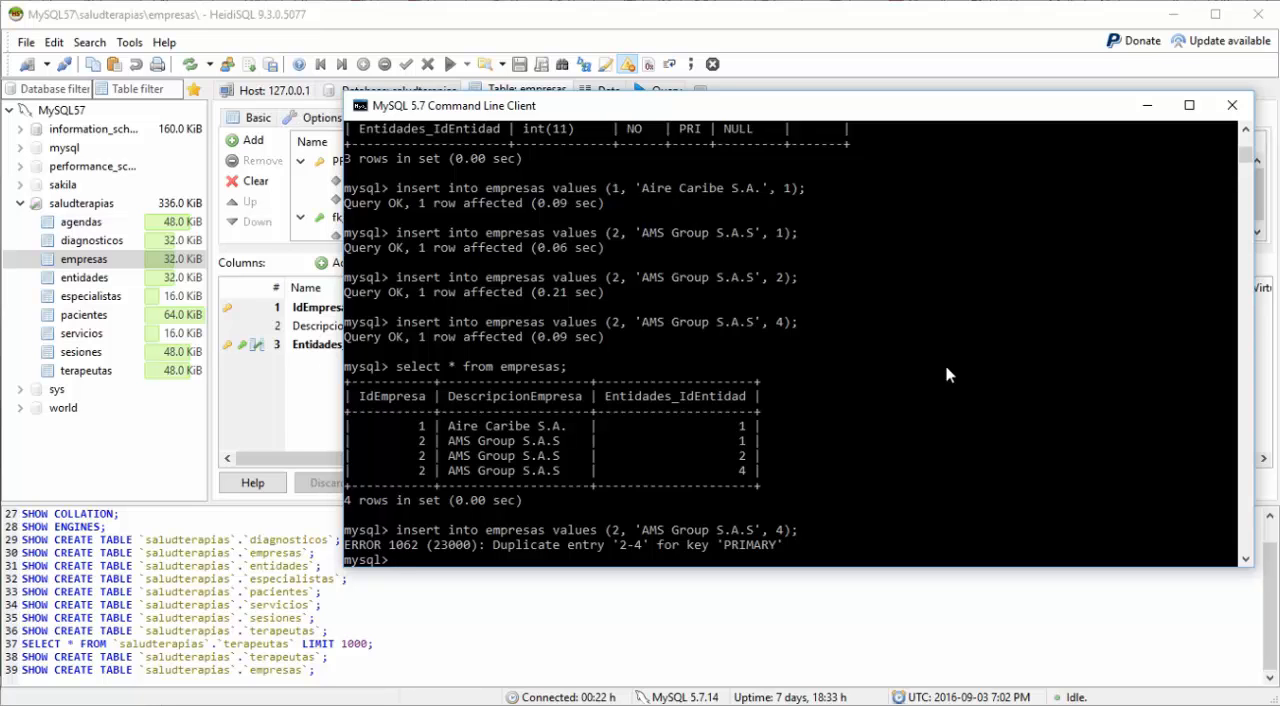
# Step: Insert company 2, 'AMS Group S.A.S', into empresas with entity id 5 by reusing the previous statement
pyautogui.press('Up')
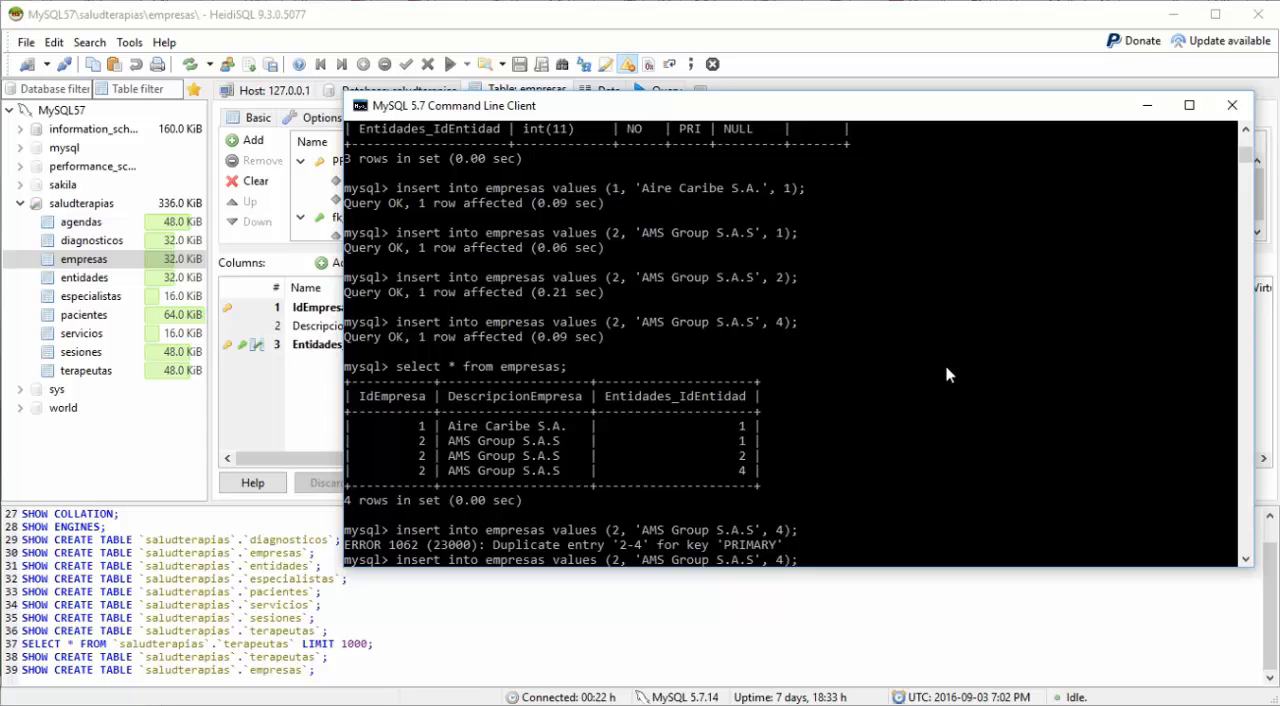
pyautogui.press('Left')
pyautogui.press('Left')
pyautogui.press('BackSpace')
pyautogui.write('5')
pyautogui.press('Return')
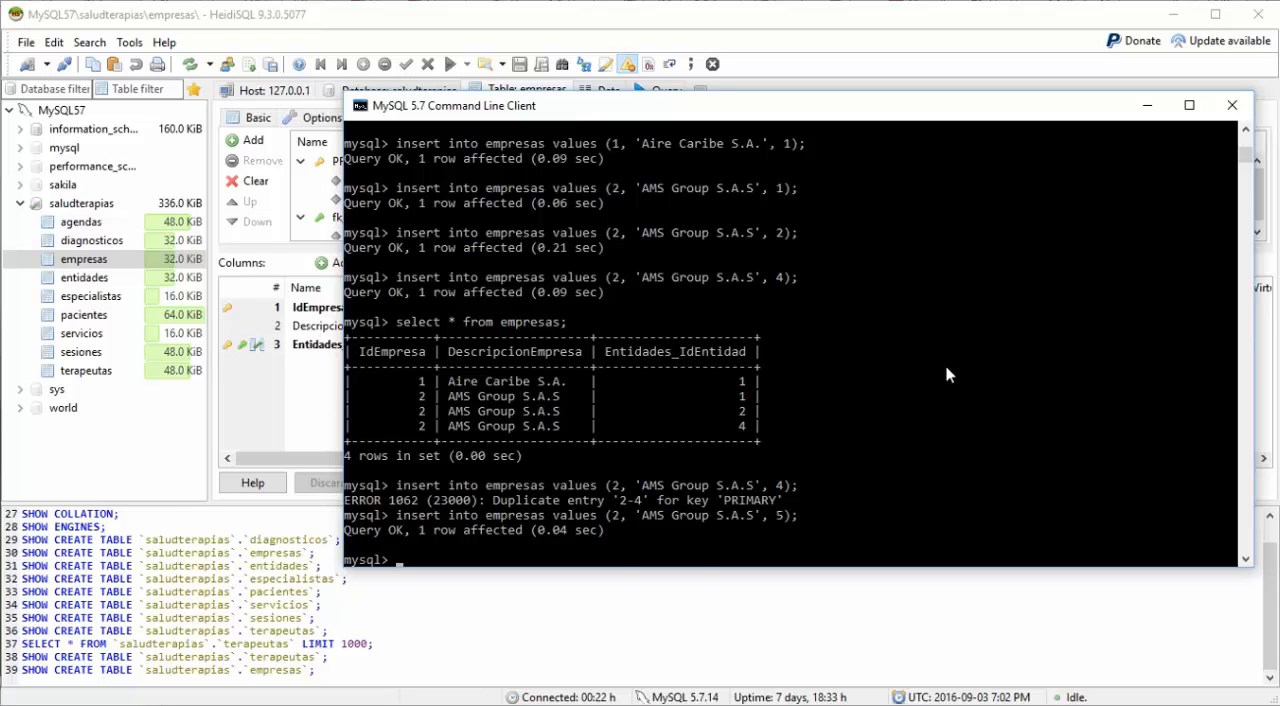
# Step: Try to rerun the earlier empresas insert (1, 'Aire Caribe S.A.', 1)
pyautogui.press('Up')
pyautogui.press('Left')
pyautogui.press('Left')
pyautogui.press('BackSpace')
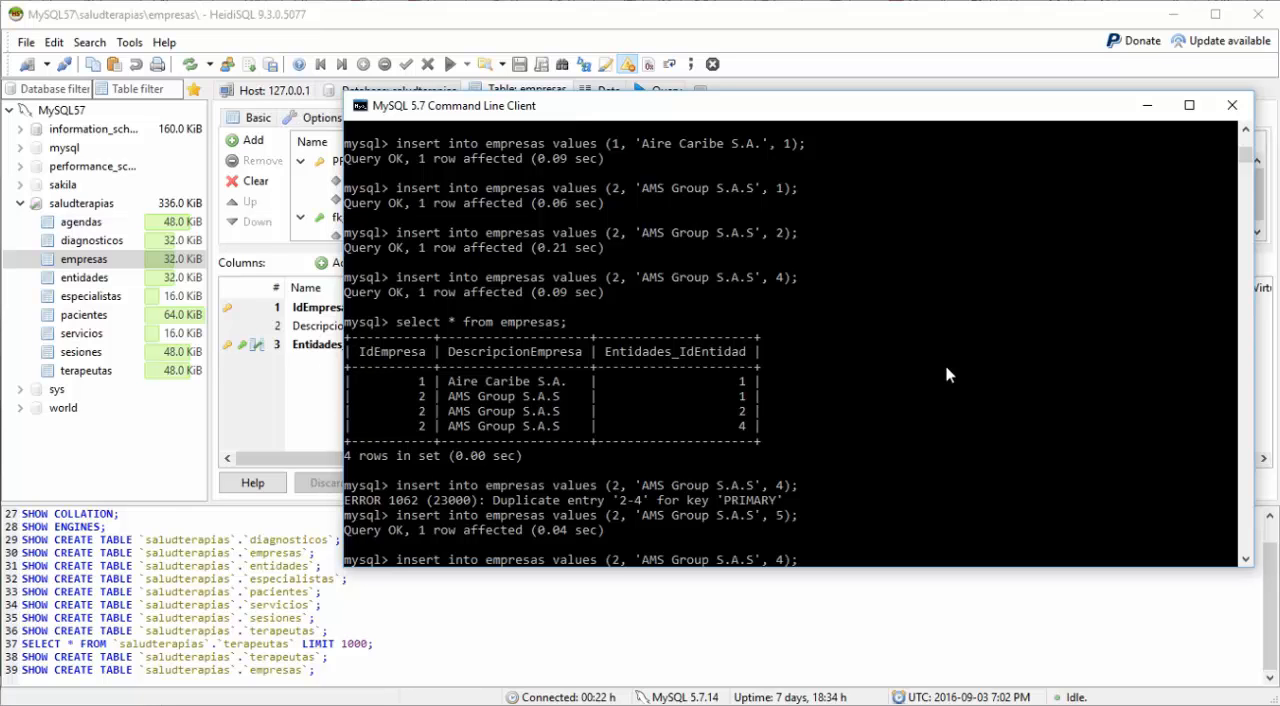
pyautogui.write('1')
pyautogui.press('Up')
pyautogui.press('Up')
pyautogui.press('Up')
pyautogui.press('Up')
pyautogui.press('Up')
pyautogui.press('Up')
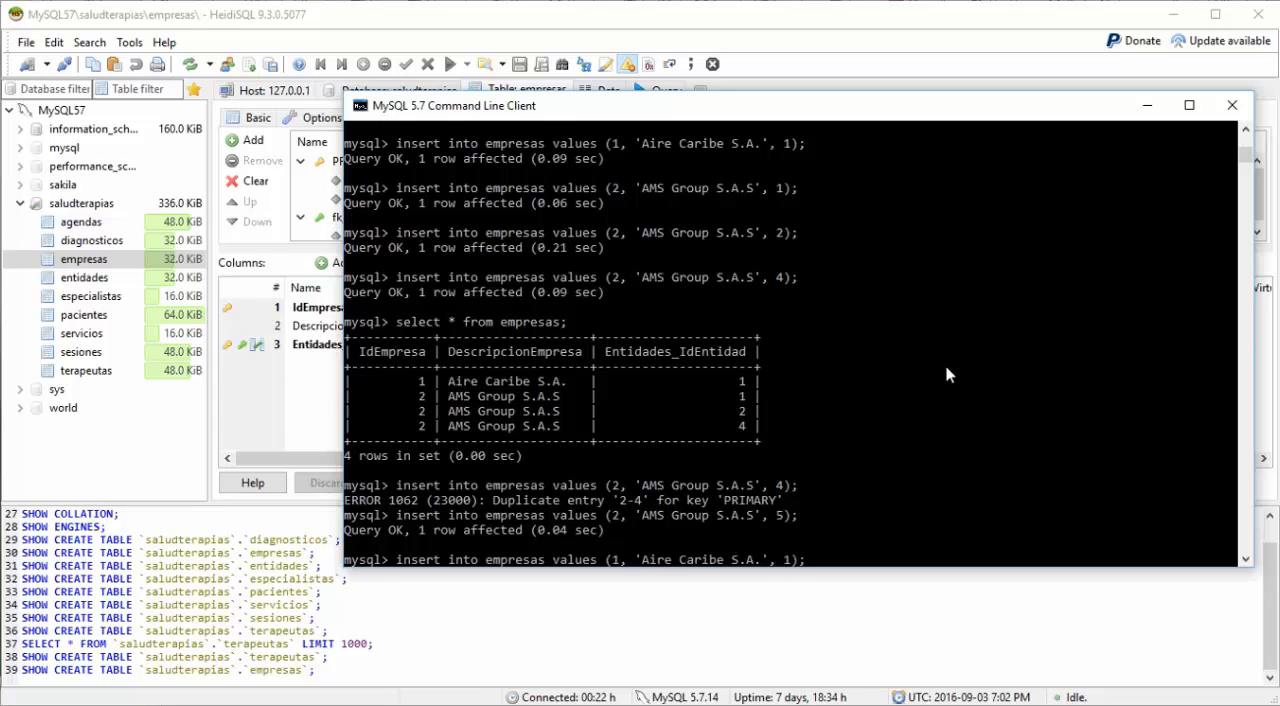
pyautogui.press('Return')
# Step: Insert company 1, 'Aire Caribe S.A.', into empresas with entity id 2 by reusing the previous statement
pyautogui.press('Up')
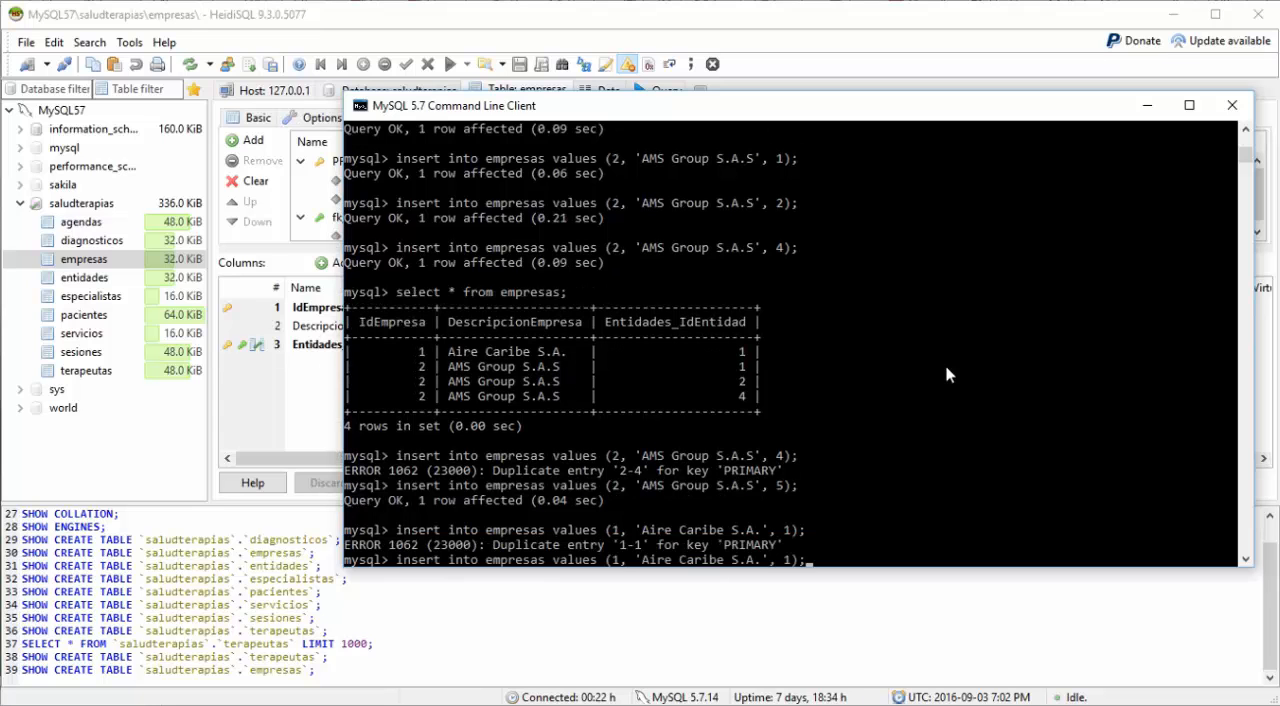
pyautogui.press('Left')
pyautogui.press('Left')
pyautogui.press('BackSpace')
pyautogui.write('2')
pyautogui.press('Return')
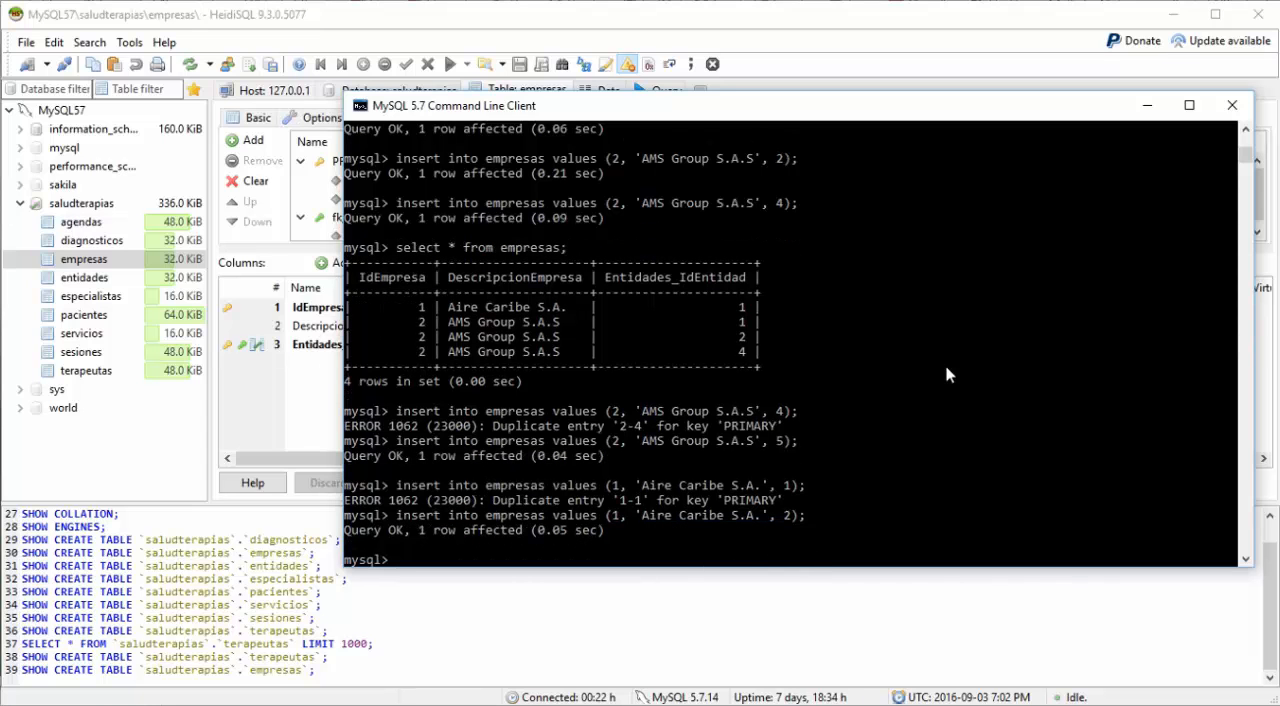
# Step: Recall the last 'Aire Caribe S.A.' insert and set its company id to 3 and its entity id to 5
pyautogui.press('Up')
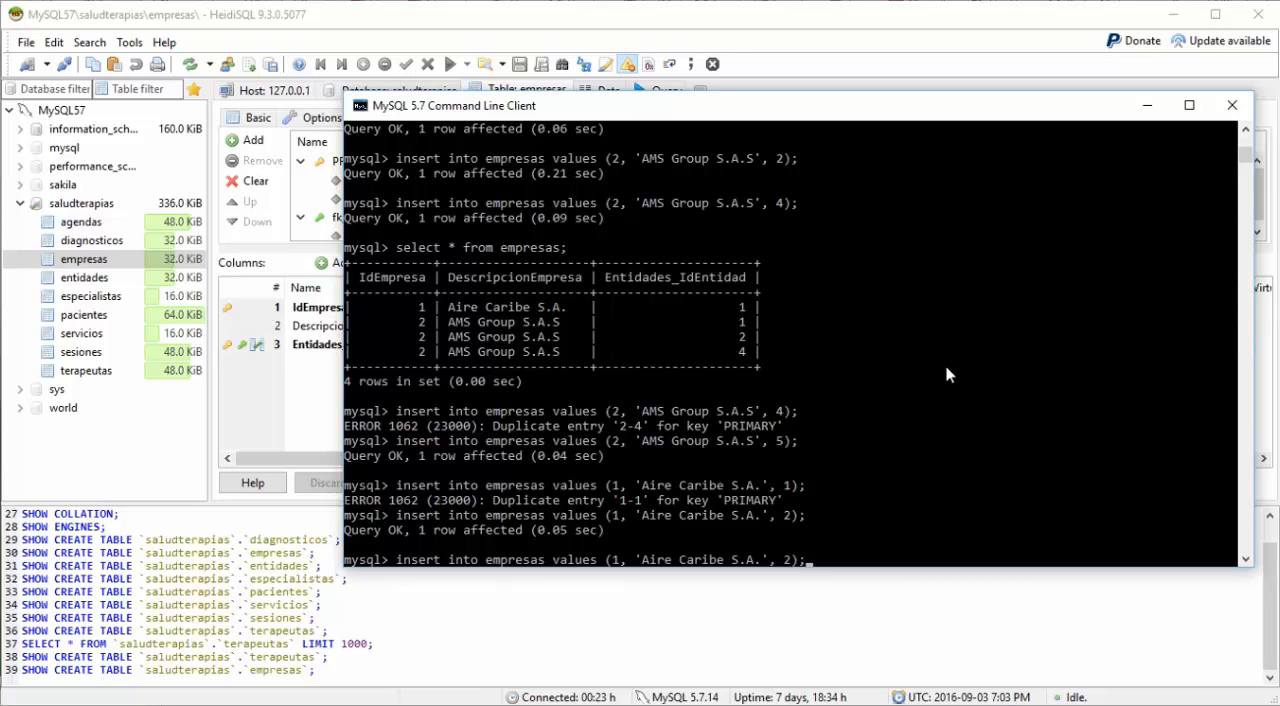
pyautogui.press('Left')
# Step: Replace the company description in the recalled insert with 'Mecánicos Asociados S.A.' and run it
pyautogui.press('Left')
pyautogui.press('Left')
pyautogui.press('Left')
pyautogui.press('Left')
pyautogui.press('Left')
pyautogui.press('Left')
pyautogui.press('Left')
pyautogui.press('Left')
pyautogui.press('Left')
pyautogui.press('Left')
pyautogui.press('Left')
pyautogui.press('Left')
pyautogui.press('Left')
pyautogui.press('Left')
pyautogui.press('Left')
pyautogui.press('Left')
pyautogui.press('Left')
pyautogui.press('Left')
pyautogui.press('Left')
pyautogui.press('Left')
pyautogui.write('3')
pyautogui.press('Delete')
pyautogui.press('Right')
pyautogui.press('Right')
pyautogui.press('Right')
pyautogui.press('Right')
pyautogui.press('Right')
pyautogui.press('Right')
pyautogui.press('Right')
pyautogui.press('Right')
pyautogui.press('Right')
pyautogui.press('Right')
pyautogui.press('Right')
pyautogui.press('Right')
pyautogui.press('Right')
pyautogui.press('Right')
pyautogui.press('Right')
pyautogui.press('Right')
pyautogui.press('Right')
pyautogui.press('Right')
pyautogui.press('Right')
pyautogui.press('Right')
pyautogui.press('Right')
pyautogui.press('Right')
pyautogui.press('Delete')
pyautogui.write('5')
pyautogui.press('Left')
pyautogui.press('Left')
pyautogui.press('Left')
pyautogui.press('Left')
pyautogui.press('Left')
pyautogui.press('Left')
pyautogui.press('Left')
pyautogui.press('BackSpace')
pyautogui.press('BackSpace')
pyautogui.press('BackSpace')
pyautogui.press('BackSpace')
pyautogui.press('BackSpace')
pyautogui.press('BackSpace')
pyautogui.press('BackSpace')
pyautogui.press('BackSpace')
pyautogui.press('BackSpace')
pyautogui.press('BackSpace')
pyautogui.press('BackSpace')
pyautogui.press('BackSpace')
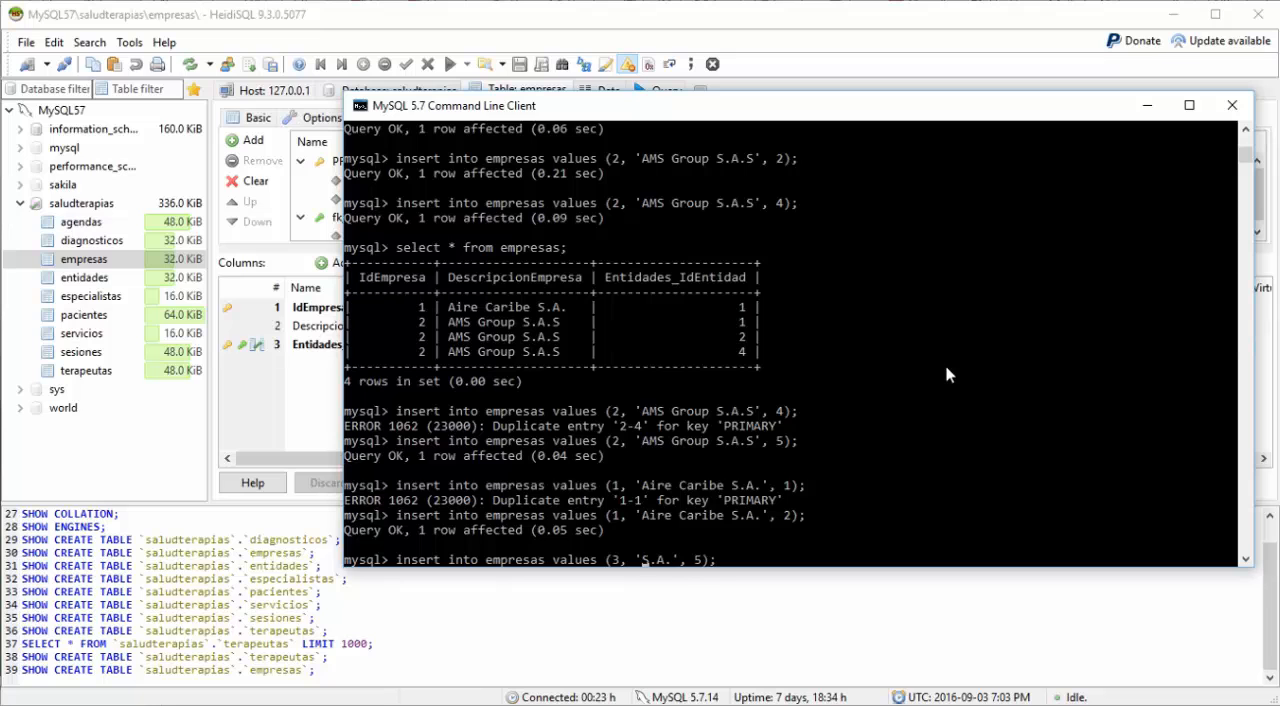
pyautogui.write('Mecánic')
pyautogui.write('os Asocia')
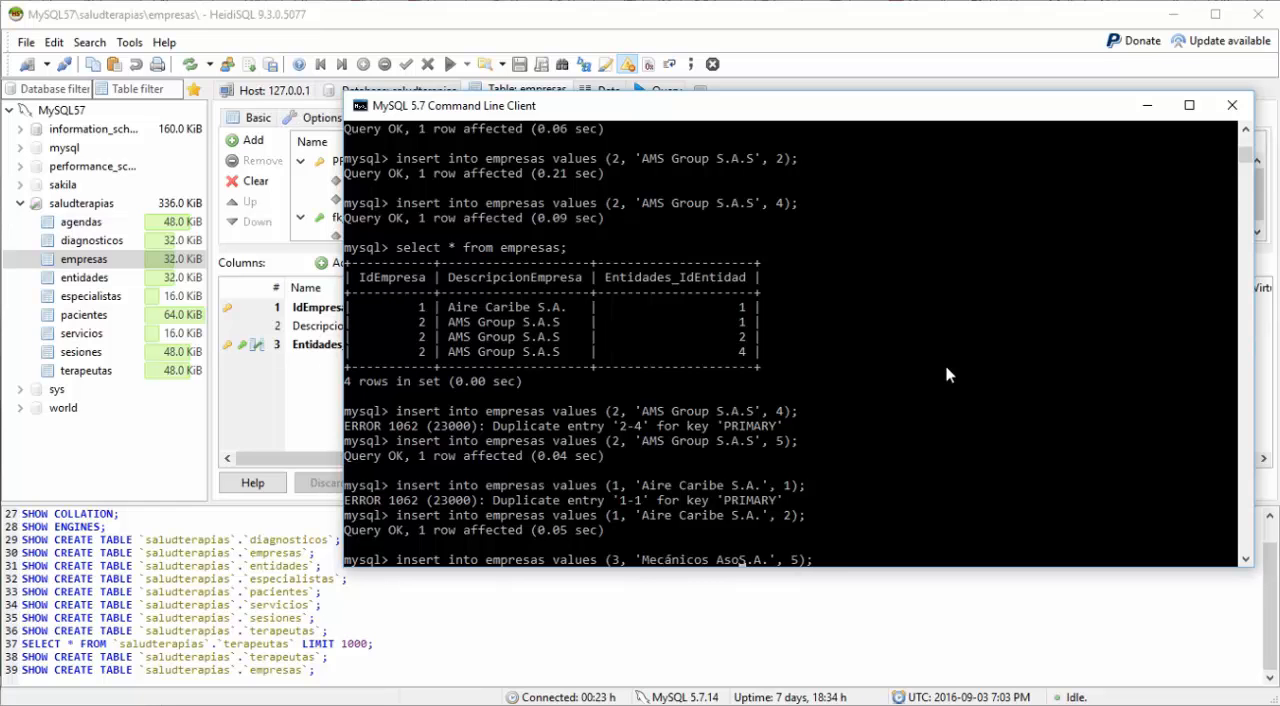
pyautogui.write('dos')
pyautogui.press('Return')
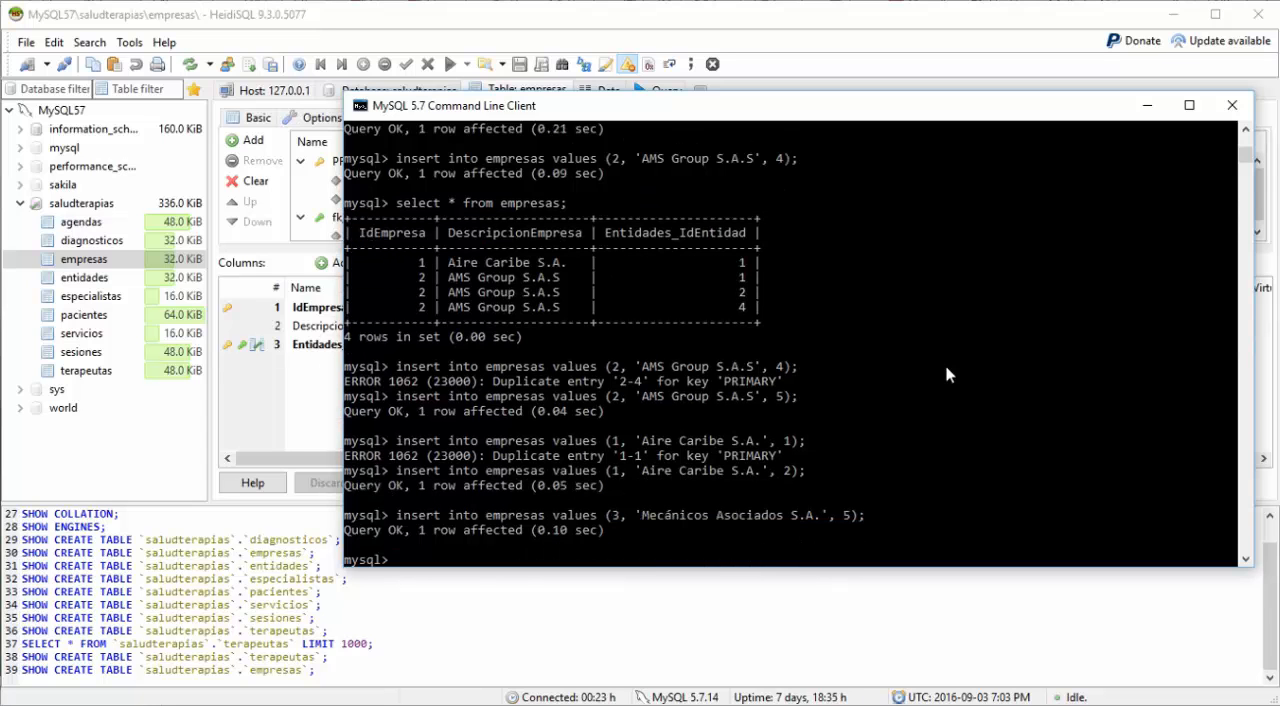
# Step: Reuse the 'Mecánicos Asociados S.A.' insert for empresas with entity id 4 and run it
pyautogui.press('Up')
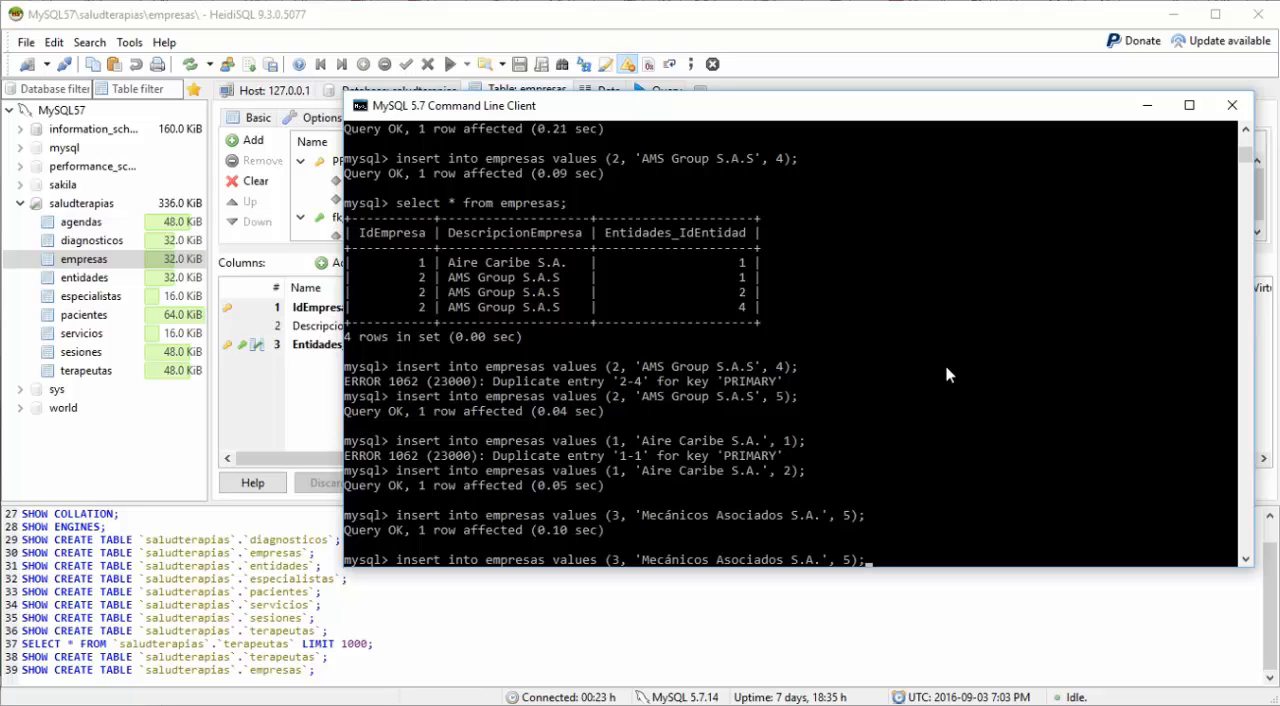
pyautogui.press('Left')
pyautogui.press('Left')
pyautogui.press('BackSpace')
pyautogui.write('4')
pyautogui.press('Return')
# Step: Try to insert company 3, 'Mecánicos Asociados S.A.', into empresas with entity id 6
pyautogui.press('Up')
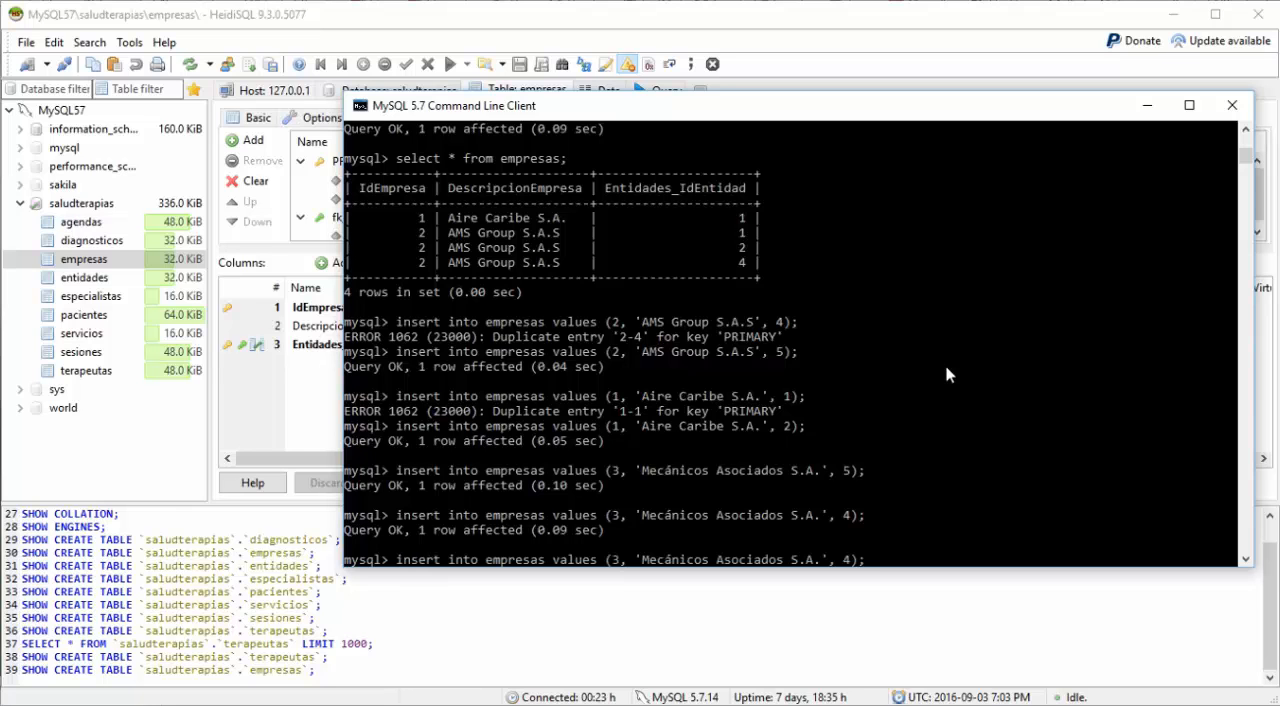
pyautogui.press('Left')
pyautogui.press('Left')
pyautogui.press('BackSpace')
pyautogui.write('6')
pyautogui.press('Return')
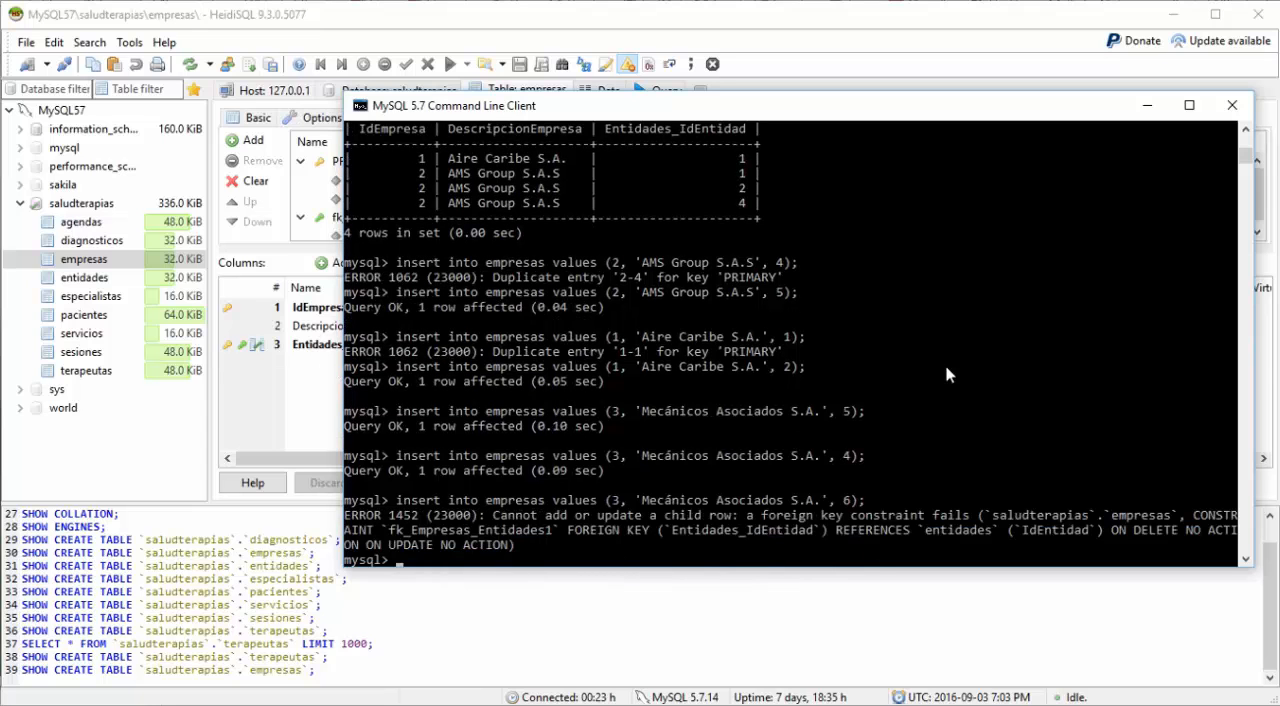
# Step: Change the entity id in the recalled 'Mecánicos Asociados S.A.' insert to 3 and run it
pyautogui.press('Up')
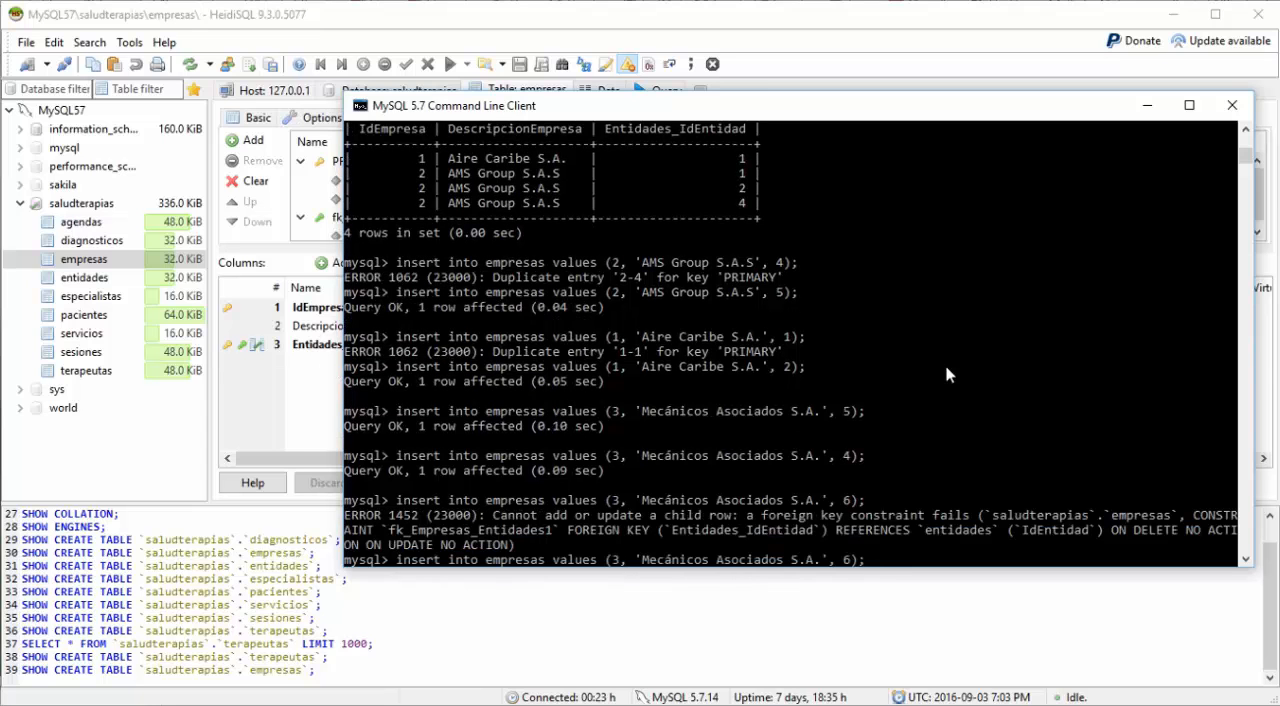
pyautogui.press('Left')
pyautogui.press('BackSpace')
pyautogui.write('3')
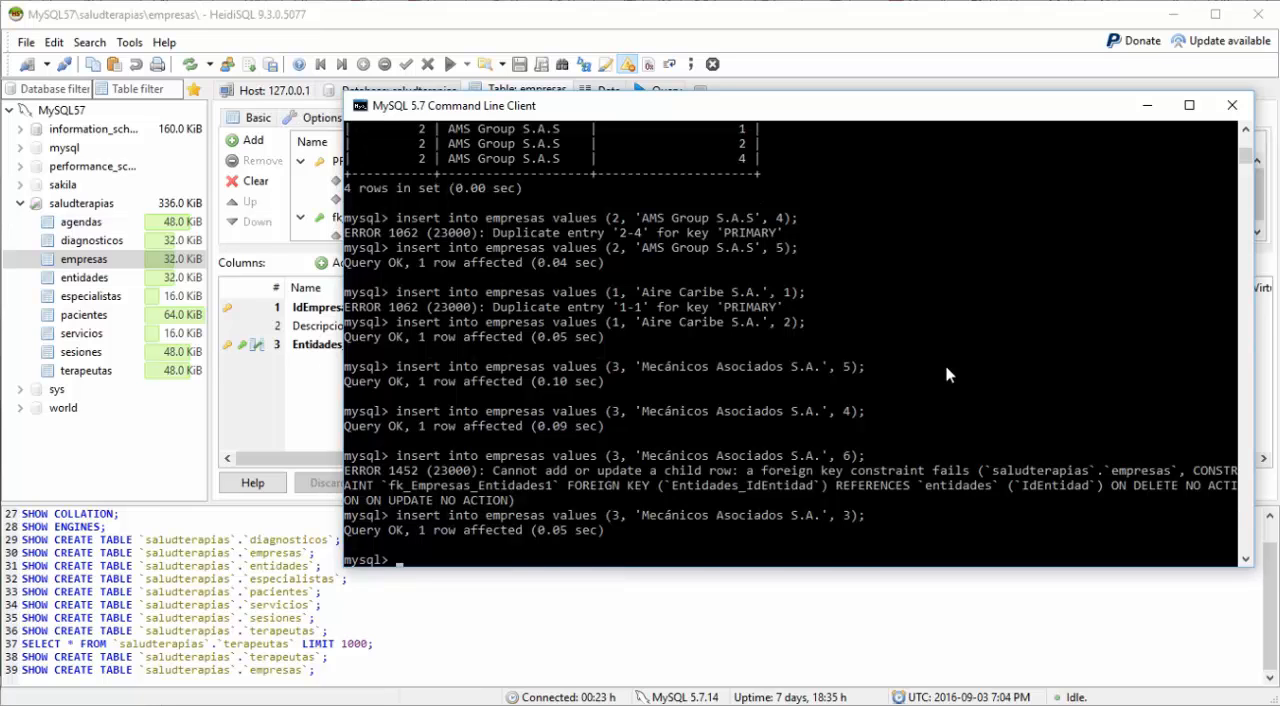
# Step: Recall the select * from empresas; query from the history and run it to review the inserted companies
pyautogui.press('Up')
pyautogui.press('Up')
pyautogui.press('Up')
pyautogui.press('Up')
pyautogui.press('Up')
pyautogui.press('Up')
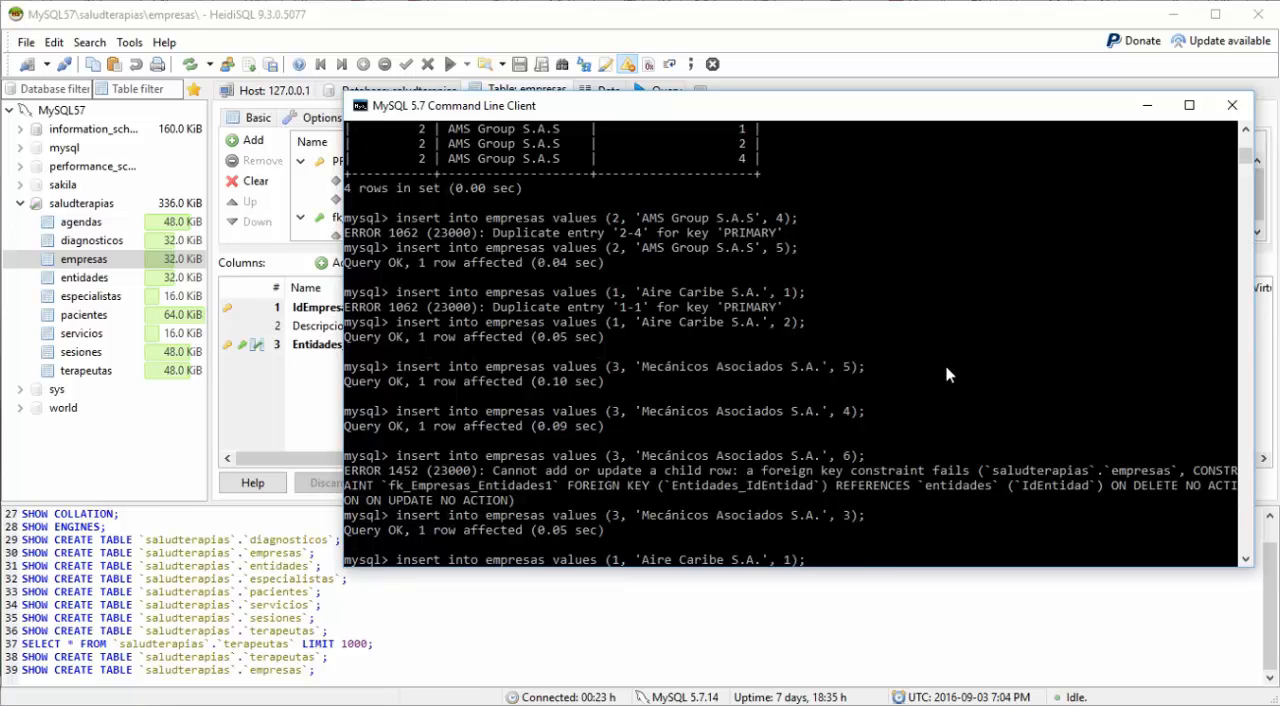
pyautogui.press('Up')
pyautogui.press('Up')
pyautogui.press('Up')
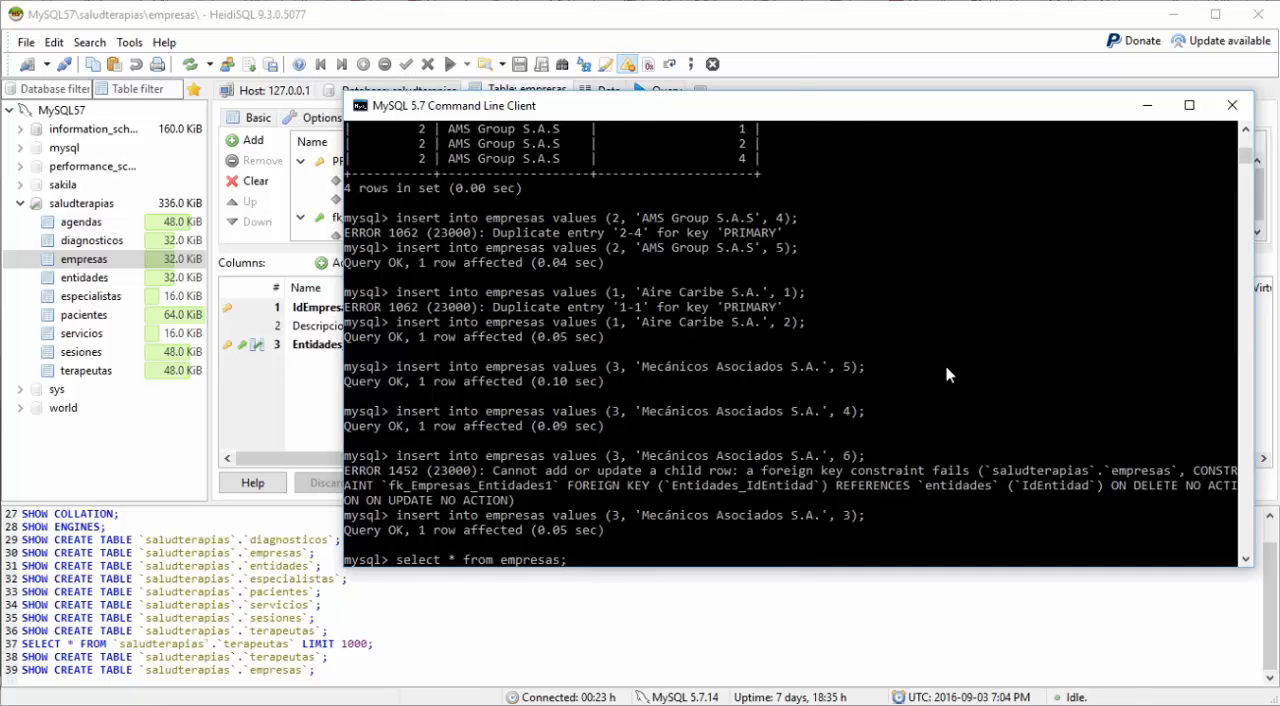
pyautogui.press('Return')
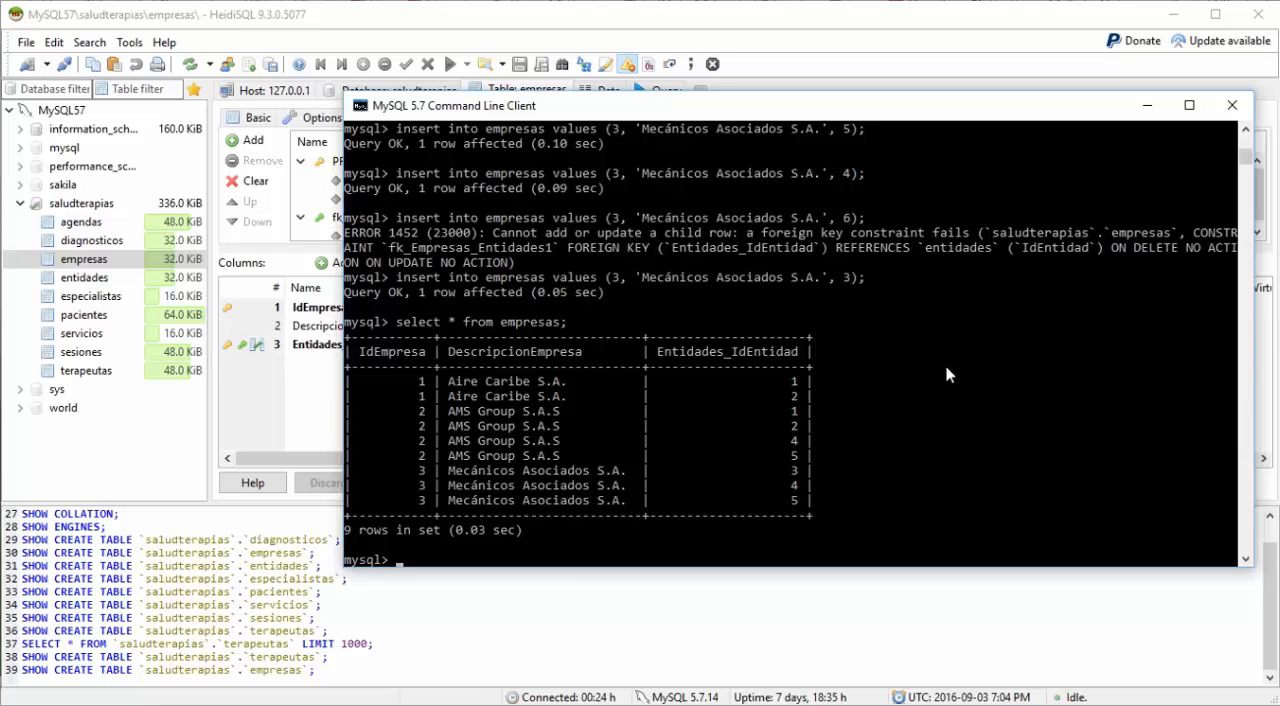
# Step: Switch to HeidiSQL to view the saludterapias table list, and return to the MySQL command line
pyautogui.click(655, 33)
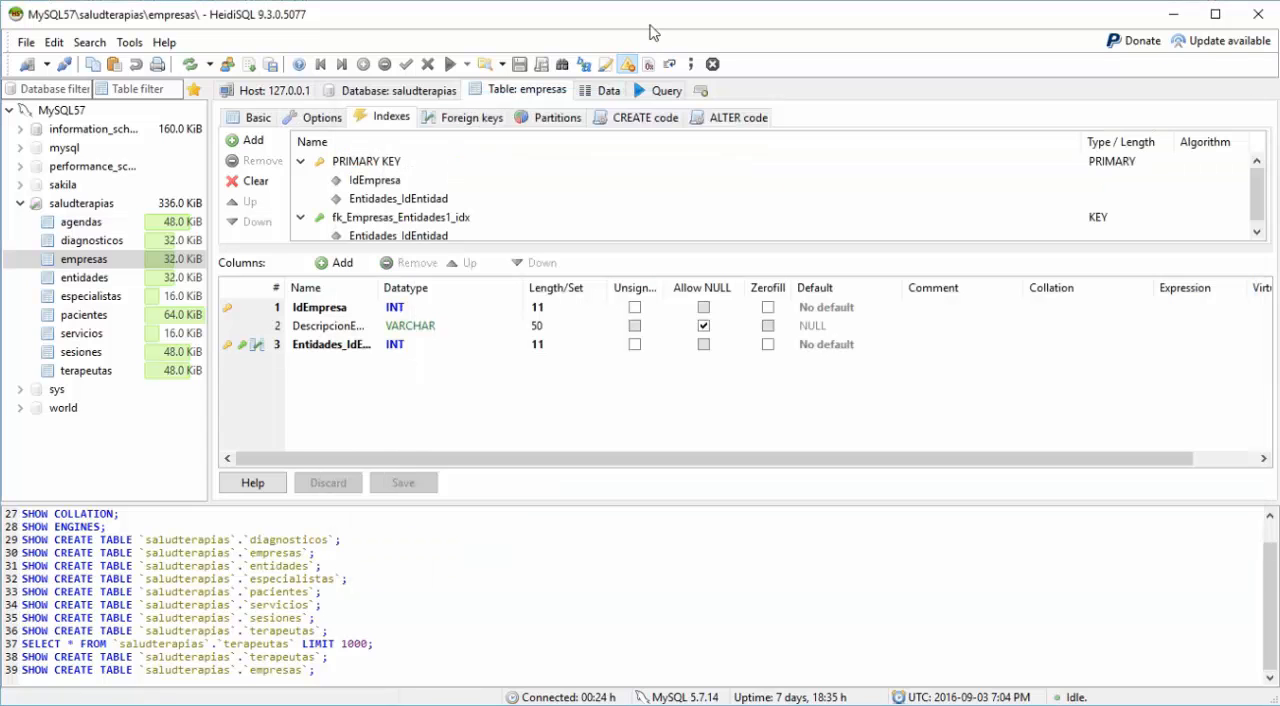
pyautogui.click(370, 92)
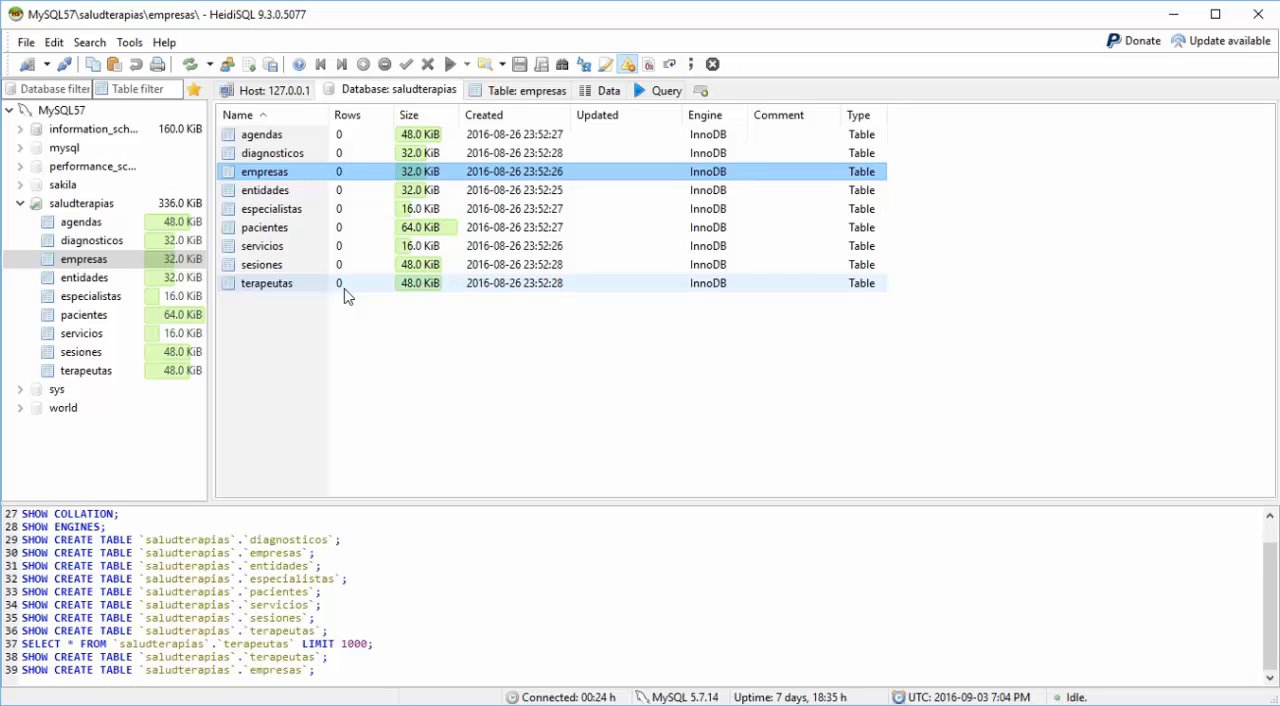
pyautogui.click(996, 704)
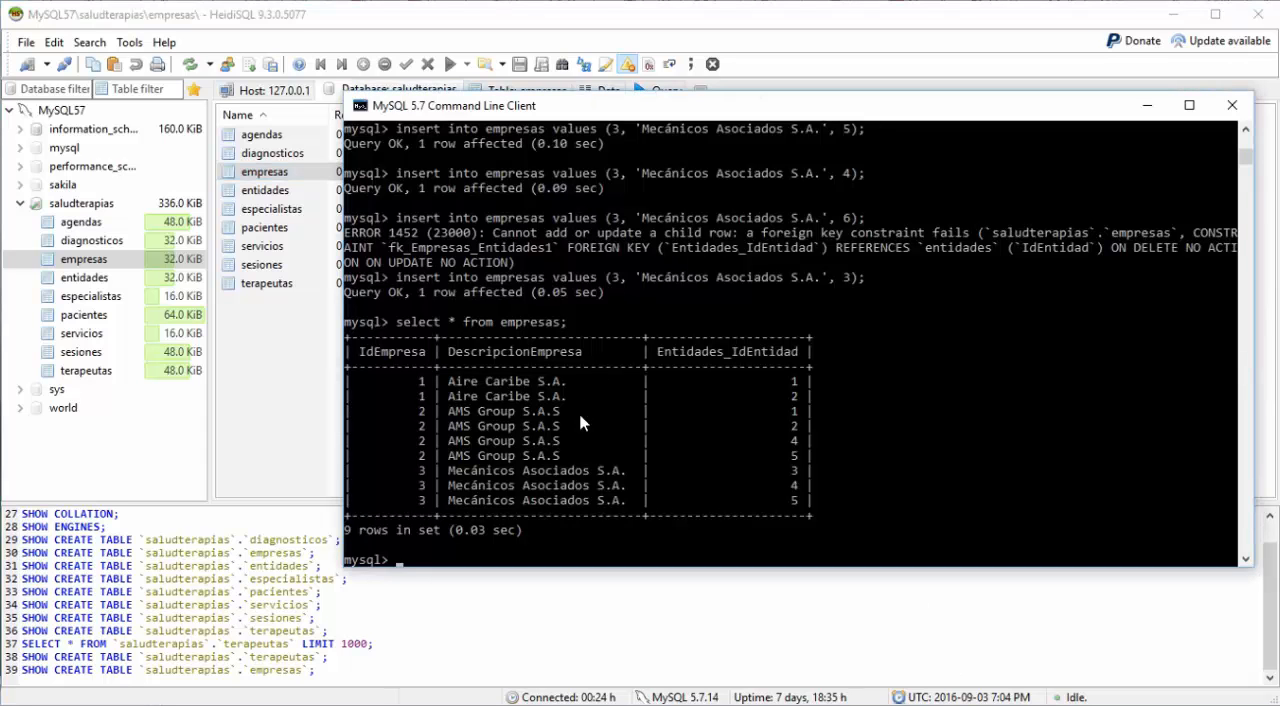
# Step: Describe the especialistas table to view its fields and types
pyautogui.write('describe especialistas;')
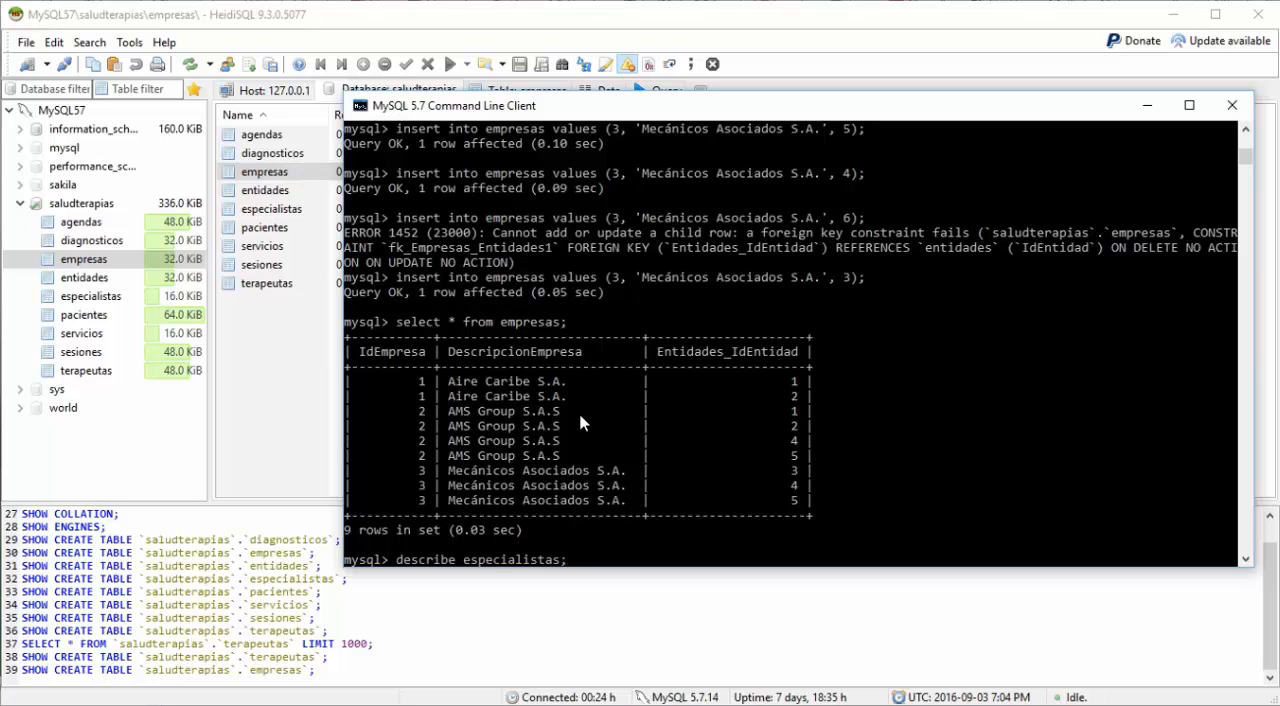
pyautogui.press('Return')
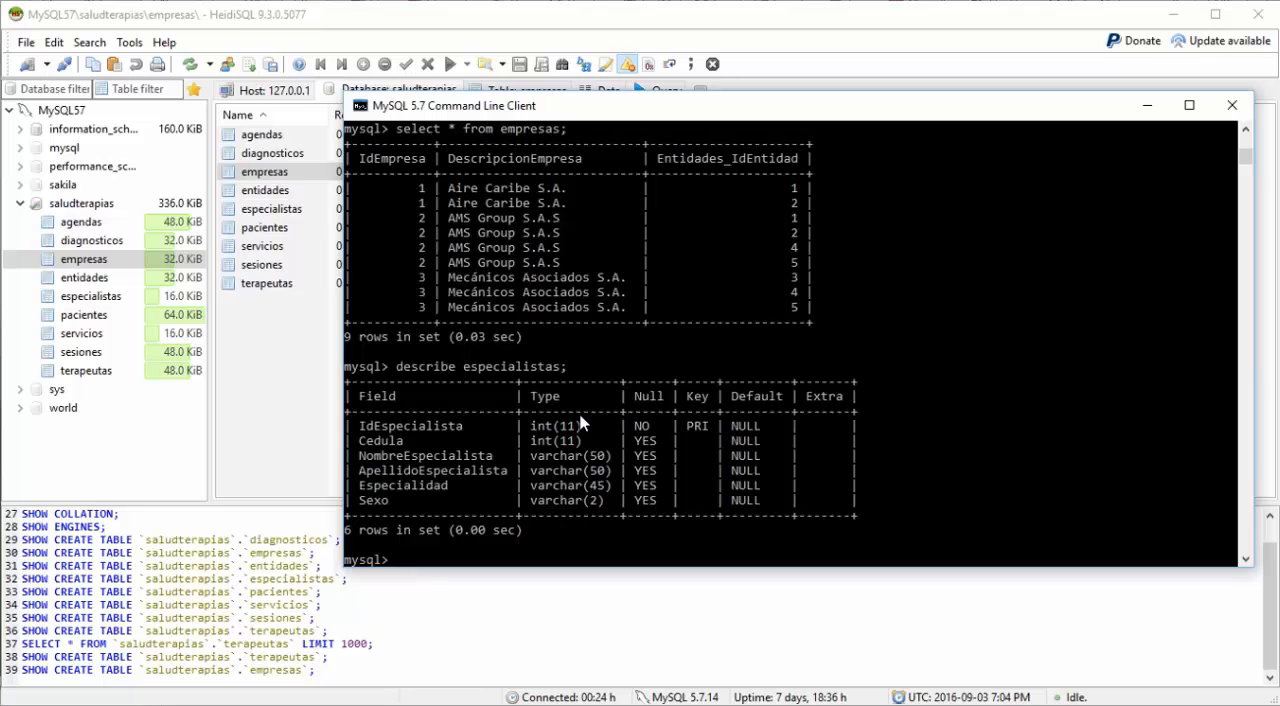
# Step: Start an insert into especialistas values statement with specialist id 1 and the specialist's Cedula number
pyautogui.write('insert into especialist')
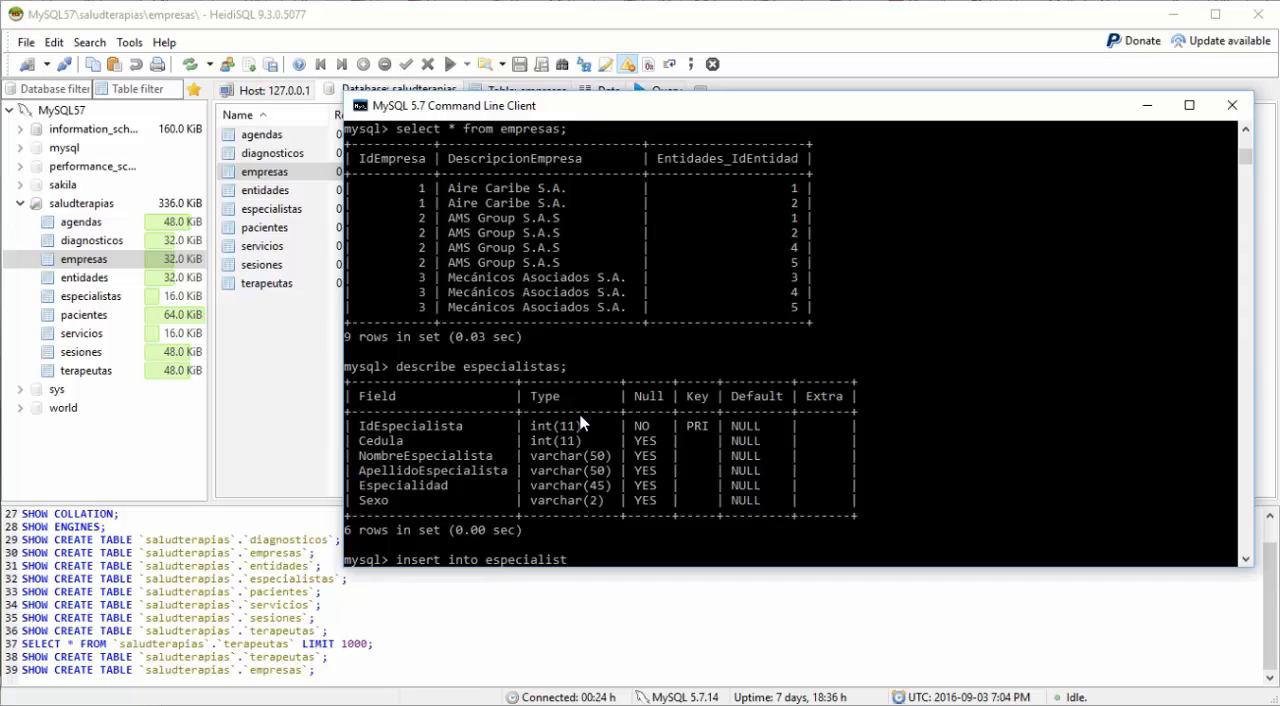
pyautogui.write('as values ();')
pyautogui.press('Left')
pyautogui.press('Left')
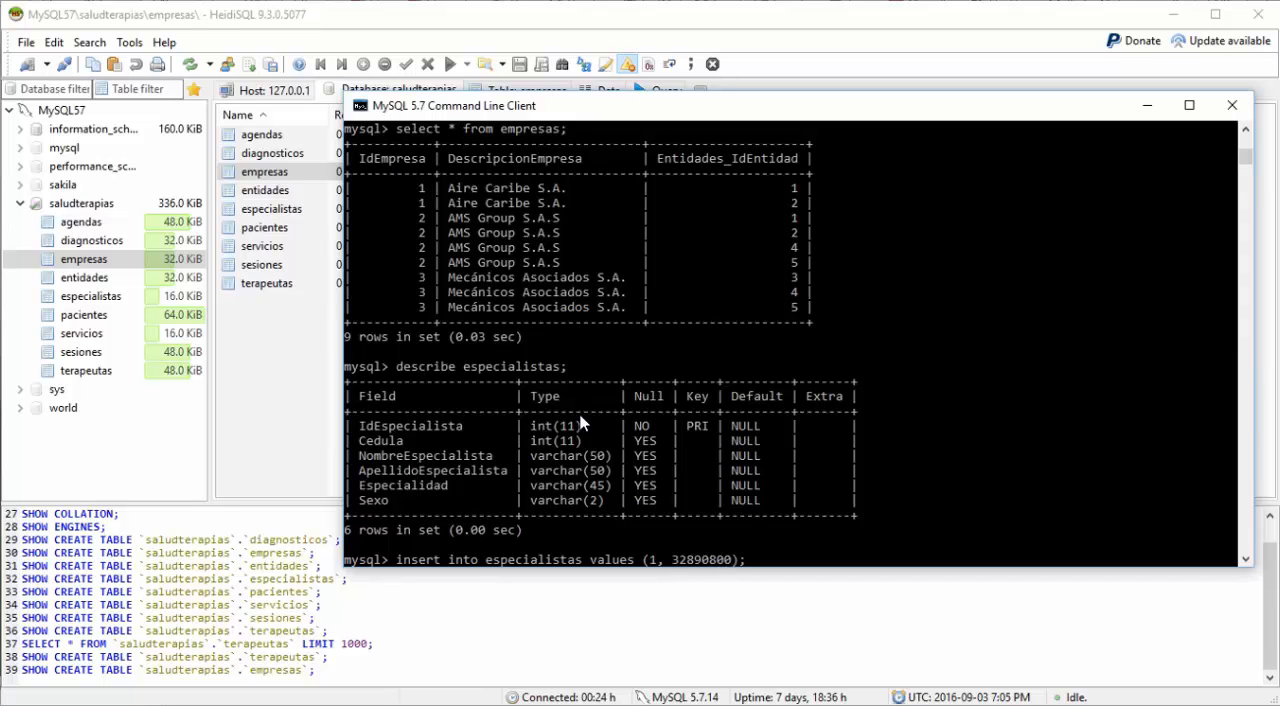
# Step: Complete the insert with the specialty 'Terapira Respiraotia' and sex 'F', and run it
pyautogui.write("'Te")
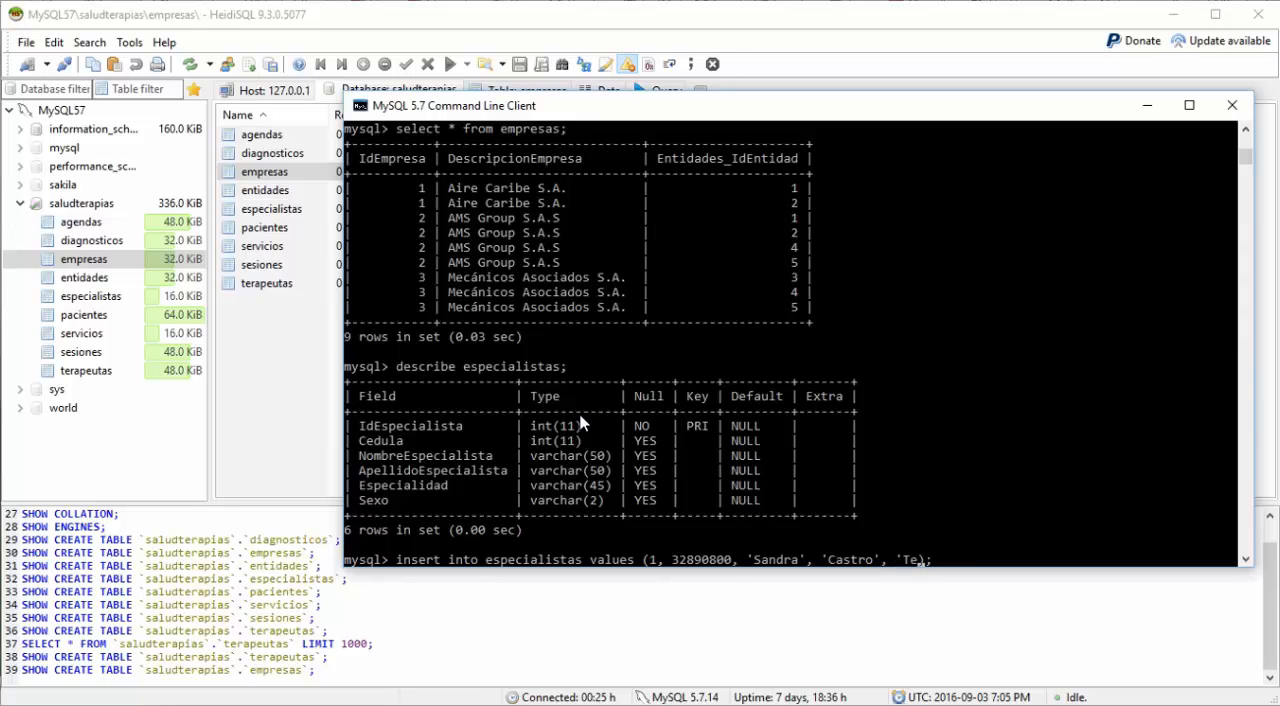
pyautogui.write('rapira Respit')
pyautogui.press('BackSpace')
pyautogui.write('ra')
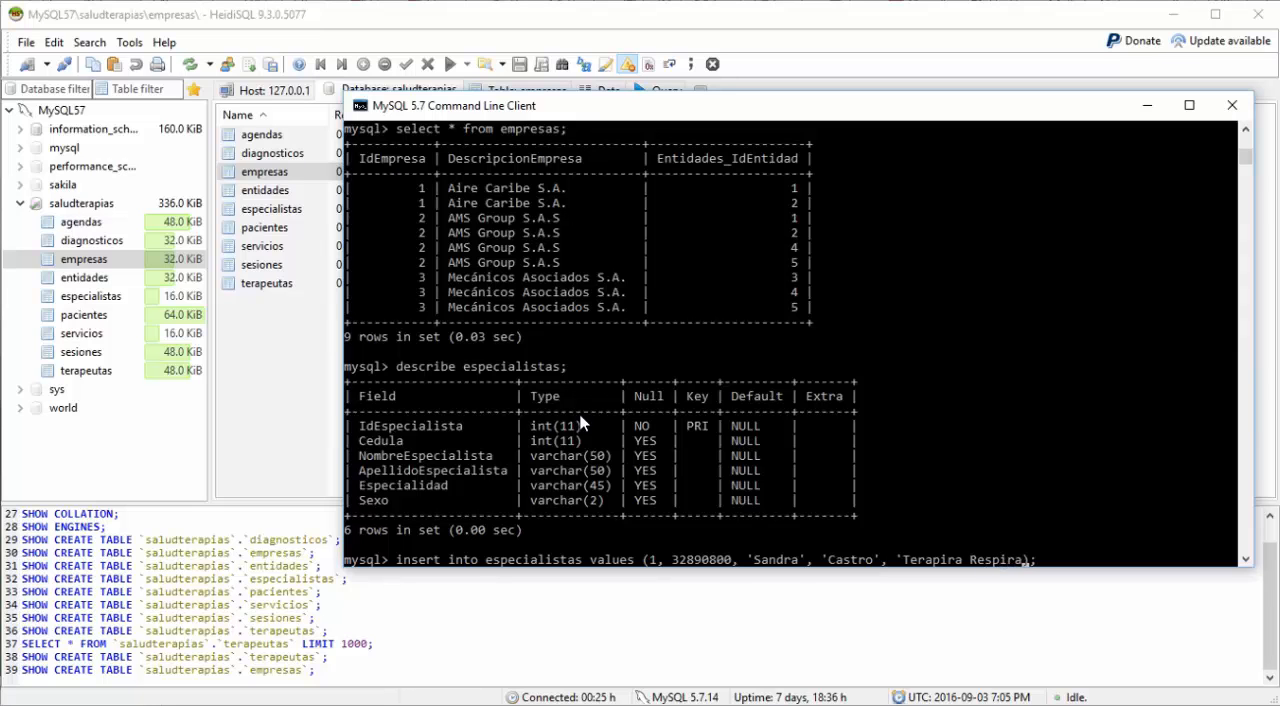
pyautogui.write('otia')
pyautogui.write("'")
pyautogui.write(', ')
pyautogui.write("'F'")
pyautogui.write("'")
pyautogui.press('Return')
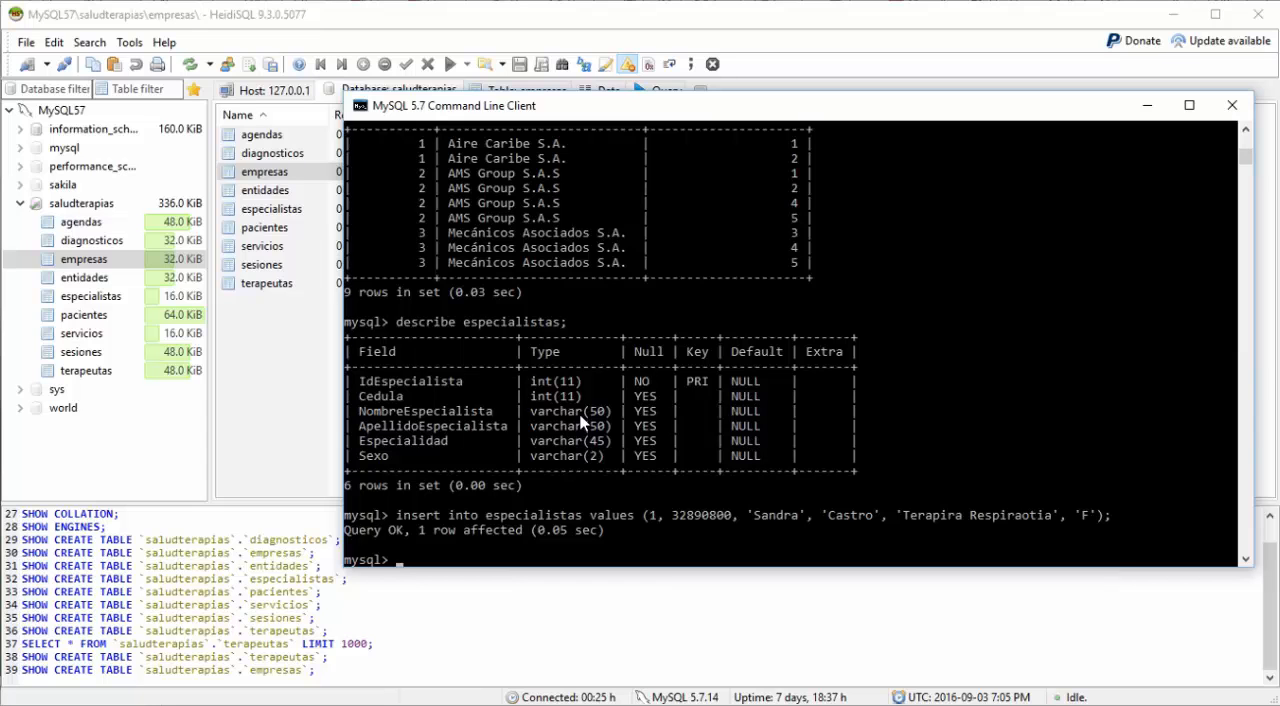
# Step: Recall the especialistas insert, change the specialist id to 2 and run it with the other values kept
pyautogui.press('Up')
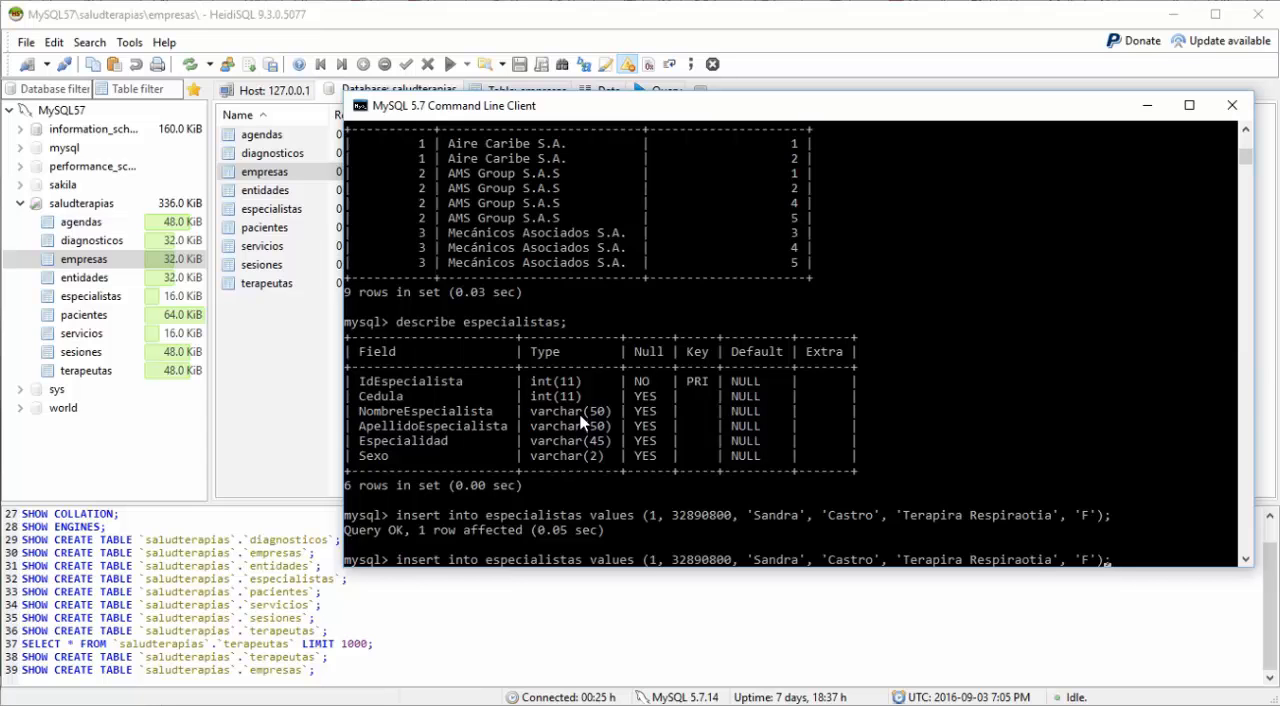
pyautogui.press('Left')
pyautogui.press('Left')
pyautogui.press('Left')
pyautogui.press('Left')
pyautogui.press('Left')
pyautogui.press('Left')
pyautogui.press('Left')
pyautogui.press('Left')
pyautogui.press('Left')
pyautogui.press('Left')
pyautogui.press('Left')
pyautogui.press('Left')
pyautogui.press('Left')
pyautogui.press('Left')
pyautogui.press('Left')
pyautogui.press('Left')
pyautogui.press('Left')
pyautogui.press('Left')
pyautogui.press('Left')
pyautogui.press('Left')
pyautogui.write('2')
pyautogui.press('Delete')
pyautogui.press('Right')
pyautogui.press('Right')
pyautogui.press('Right')
pyautogui.press('Right')
pyautogui.press('Right')
pyautogui.press('Right')
pyautogui.press('Right')
pyautogui.press('Right')
pyautogui.press('Right')
pyautogui.press('Right')
pyautogui.press('Right')
pyautogui.press('Return')
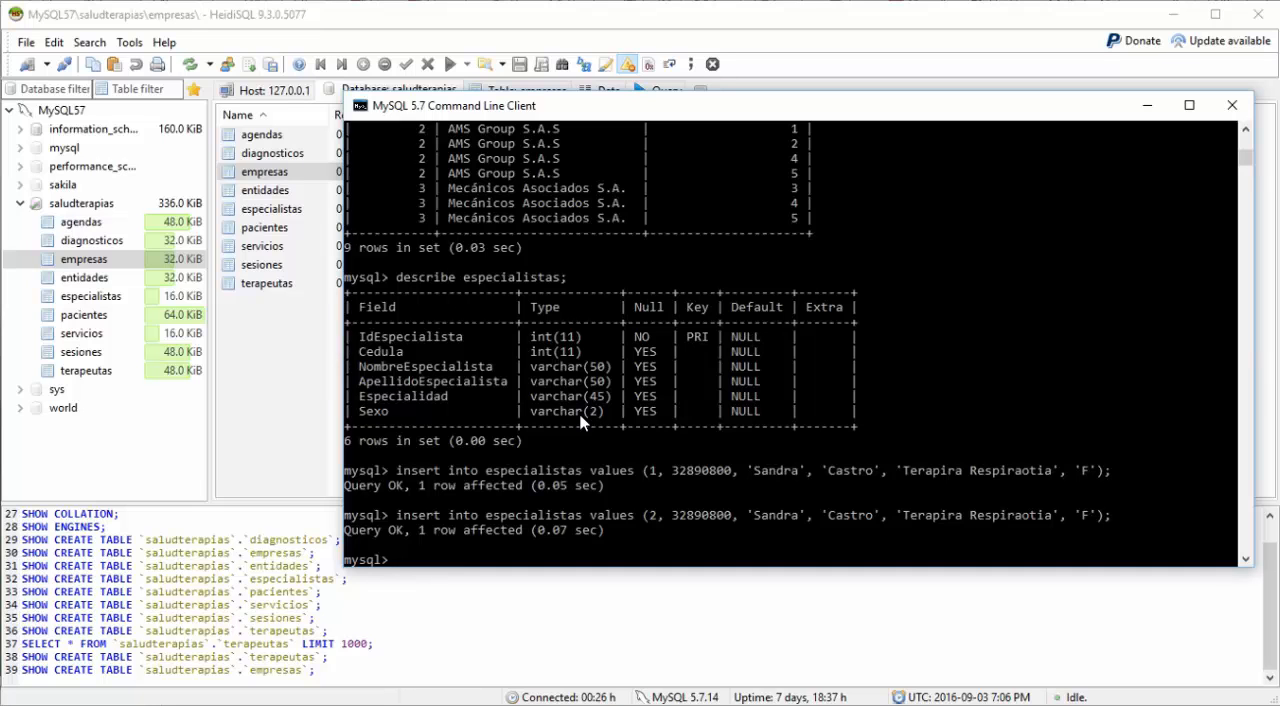
# Step: Switch to HeidiSQL, open the especialistas table and examine its primary key columns and foreign keys
pyautogui.click(271, 409)
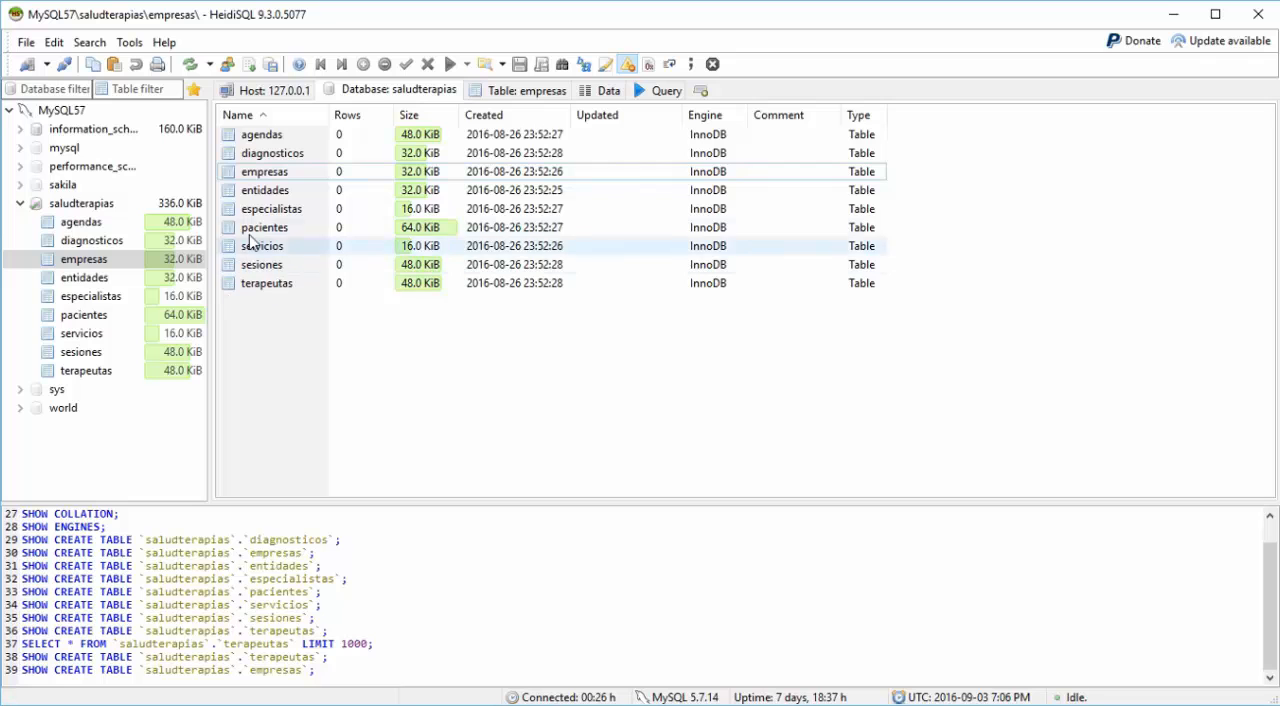
pyautogui.doubleClick(265, 209)
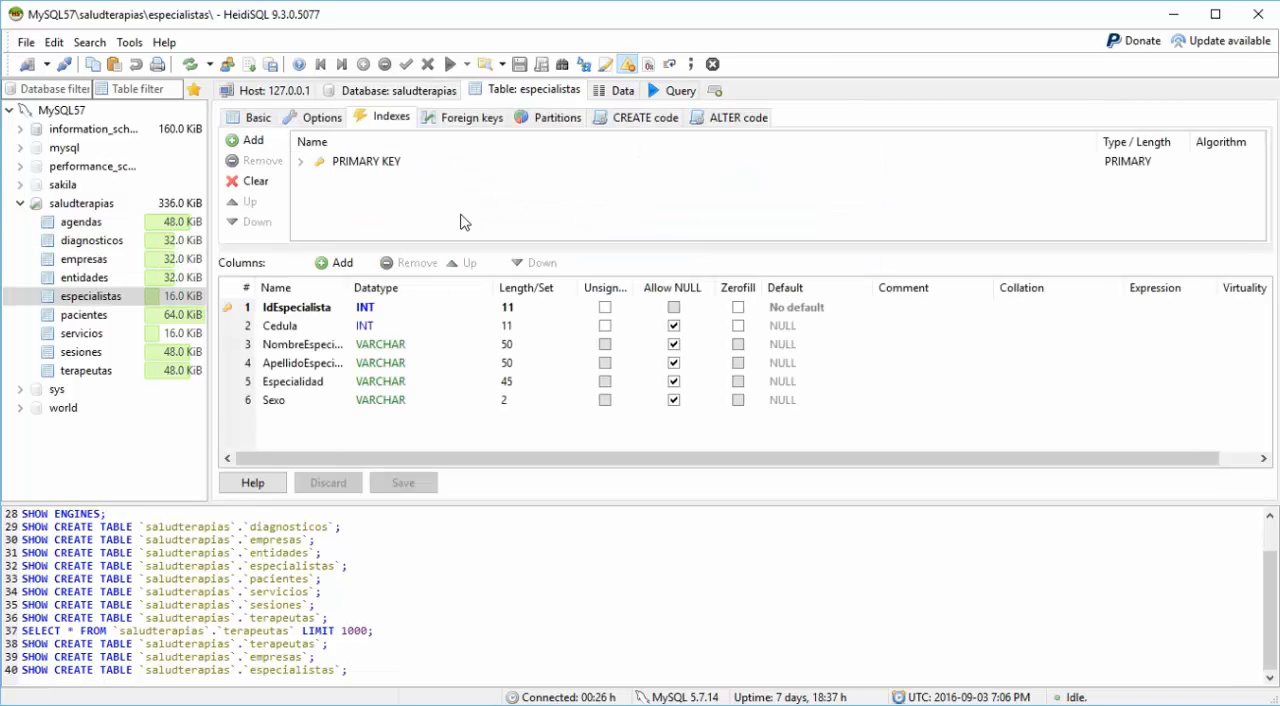
pyautogui.click(301, 162)
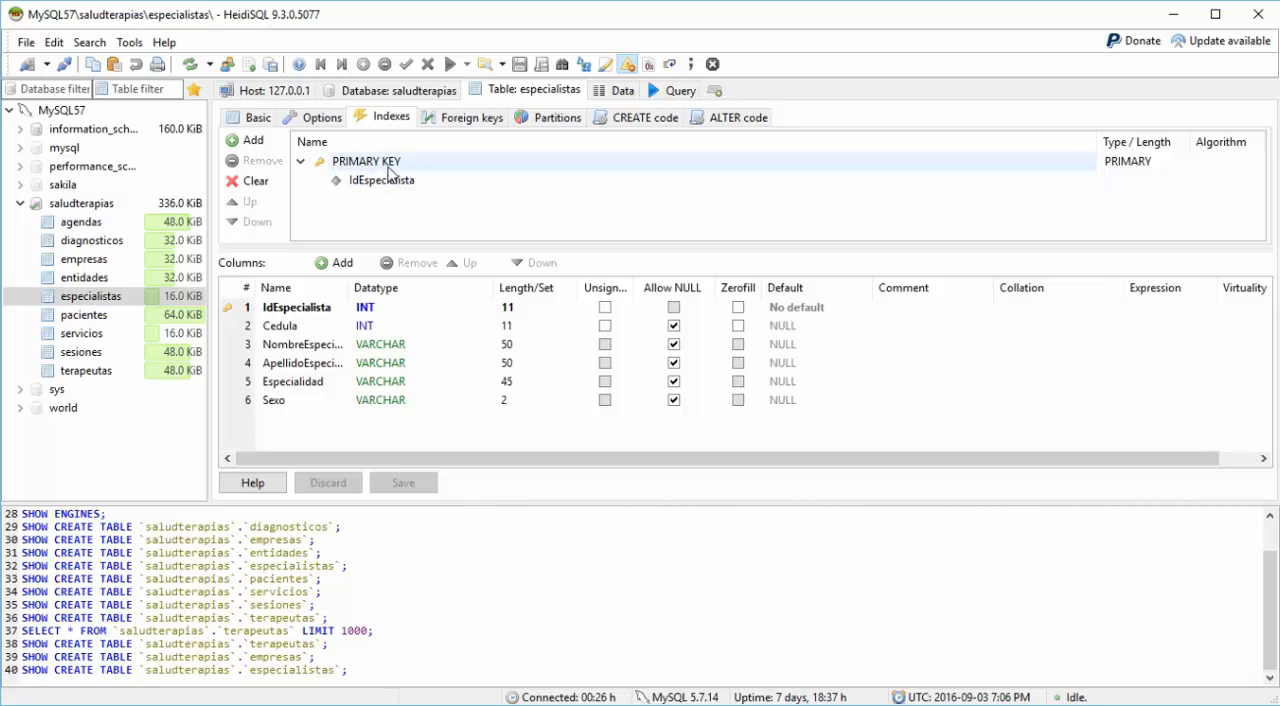
pyautogui.click(466, 120)
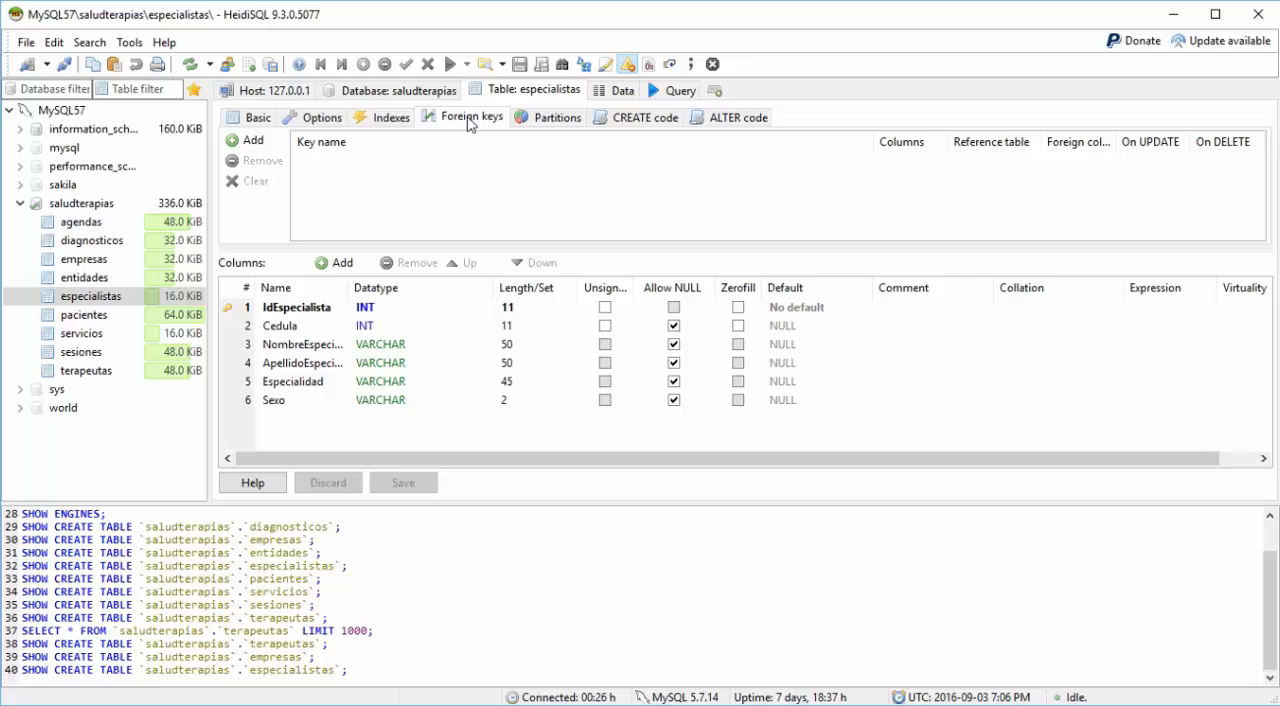
pyautogui.click(388, 121)
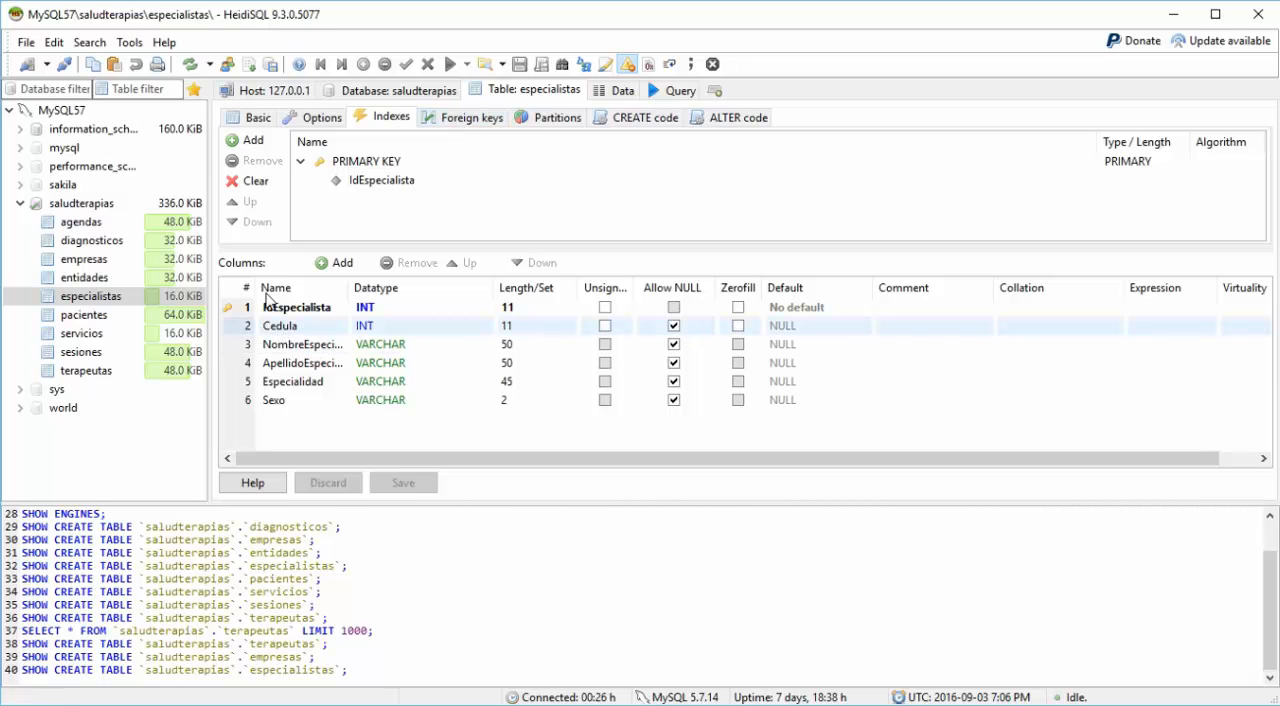
pyautogui.click(250, 142)
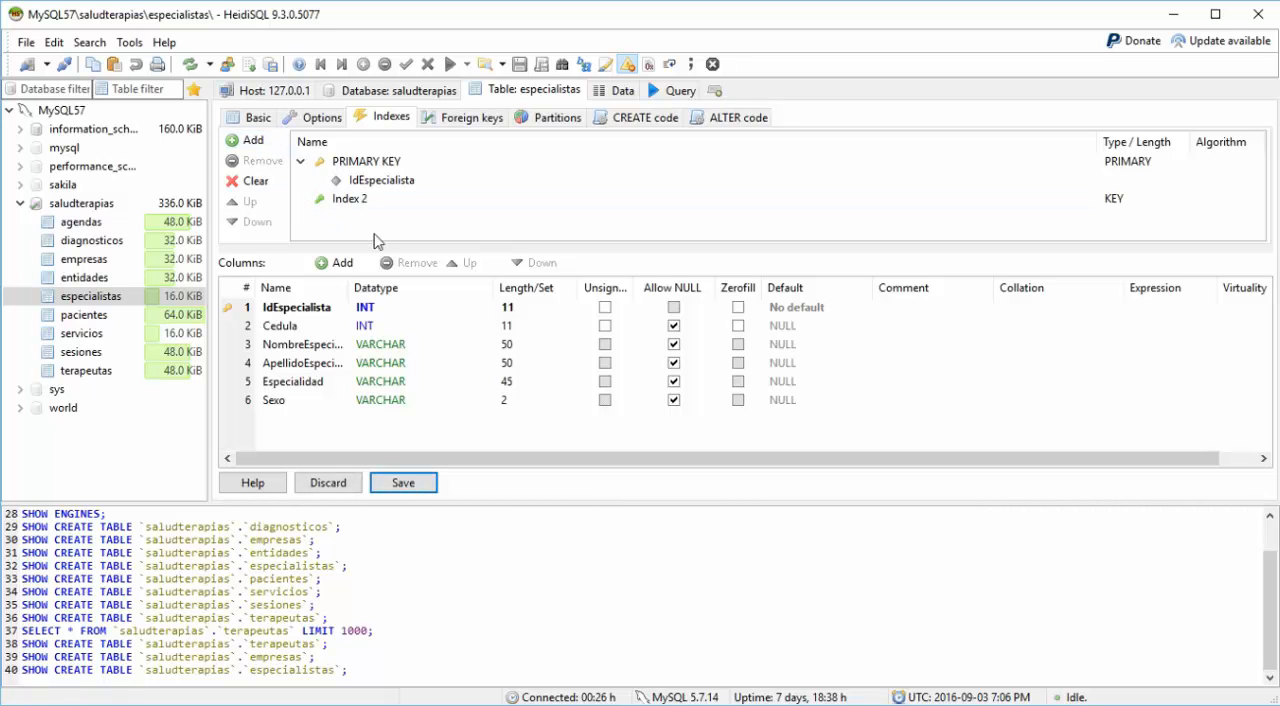
pyautogui.doubleClick(352, 200)
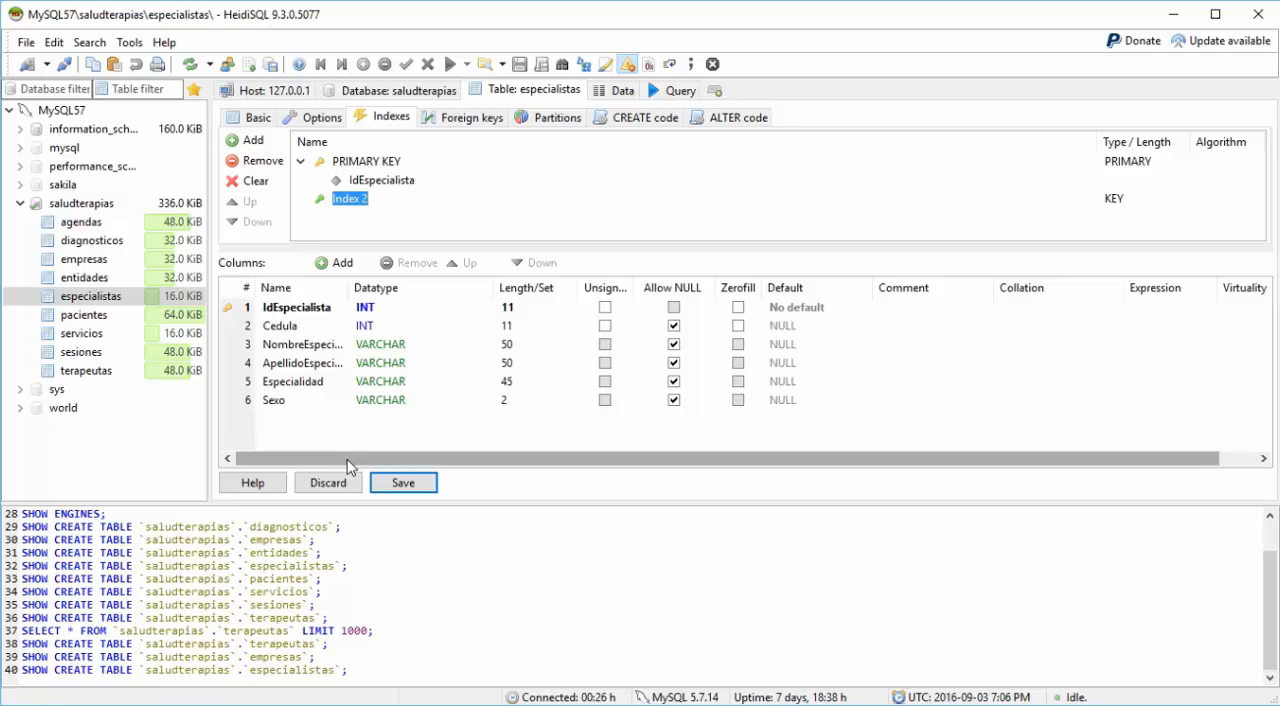
pyautogui.click(325, 485)
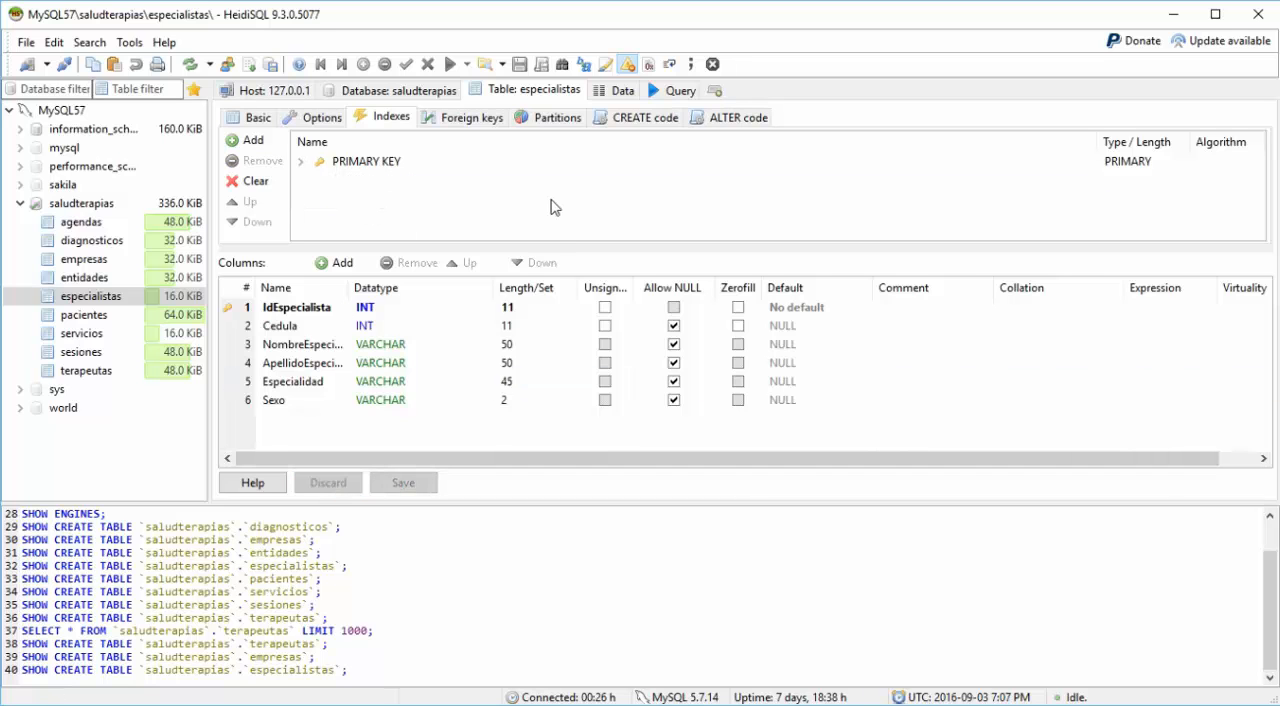
# Step: Launch MySQL Workbench from the installed MySQL programs, and return to the MySQL command line
pyautogui.click(250, 119)
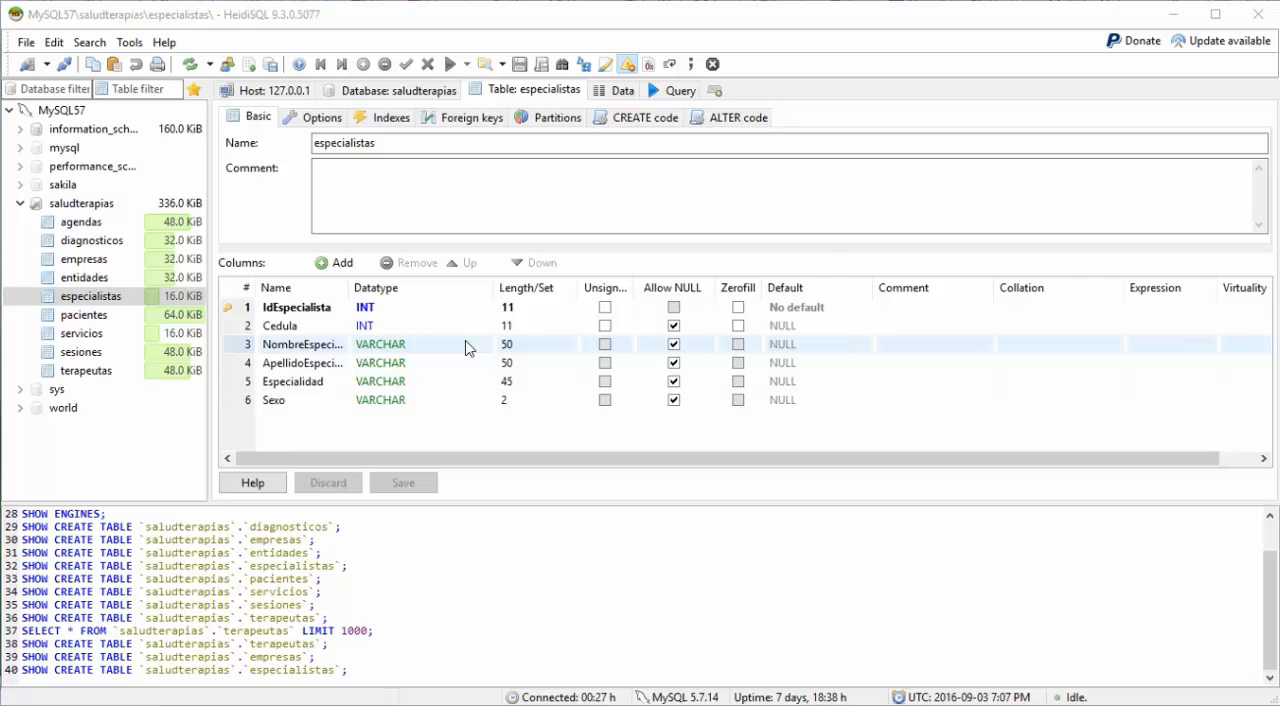
pyautogui.press('super')
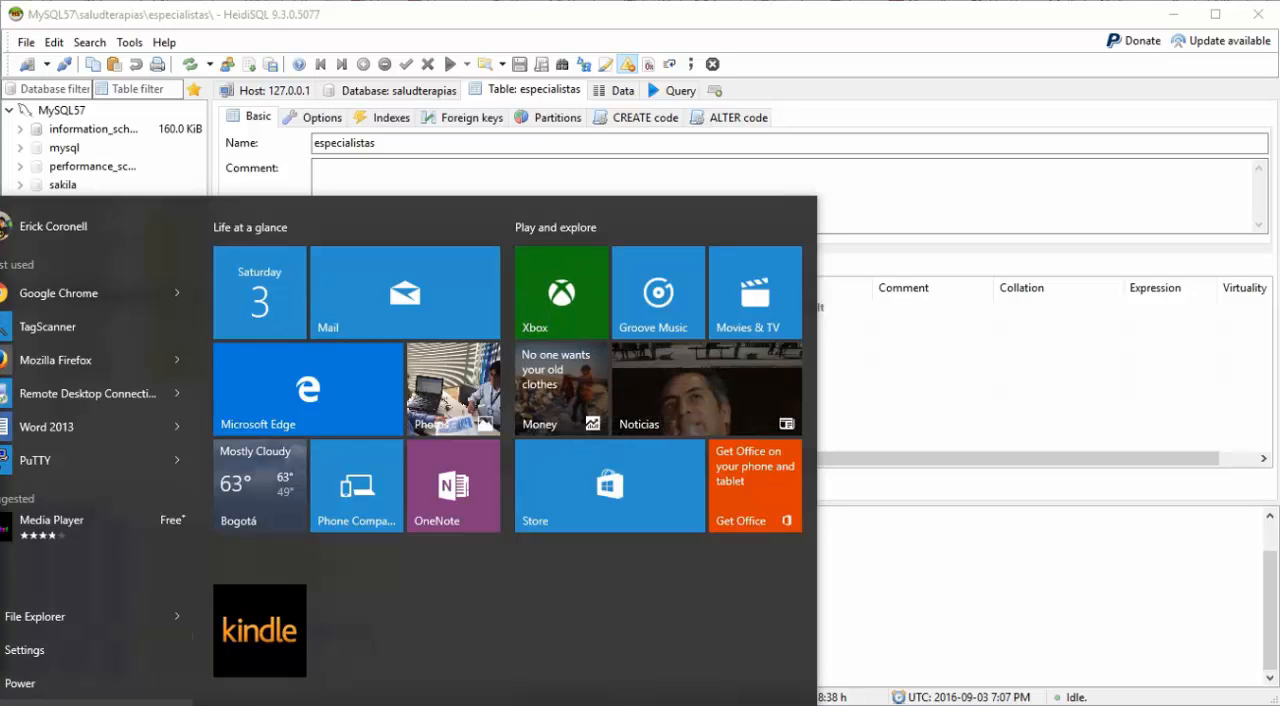
pyautogui.click(40, 700)
pyautogui.scroll(-15, 95, 500)
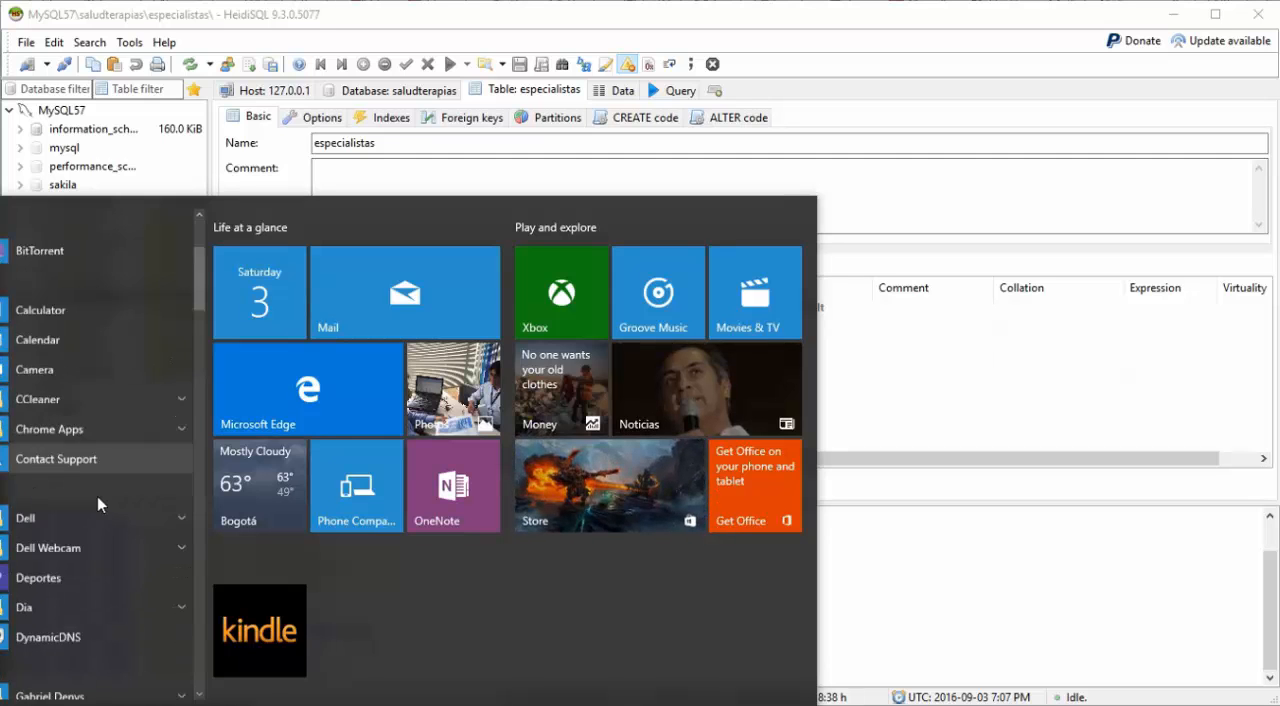
pyautogui.scroll(-3, 95, 501)
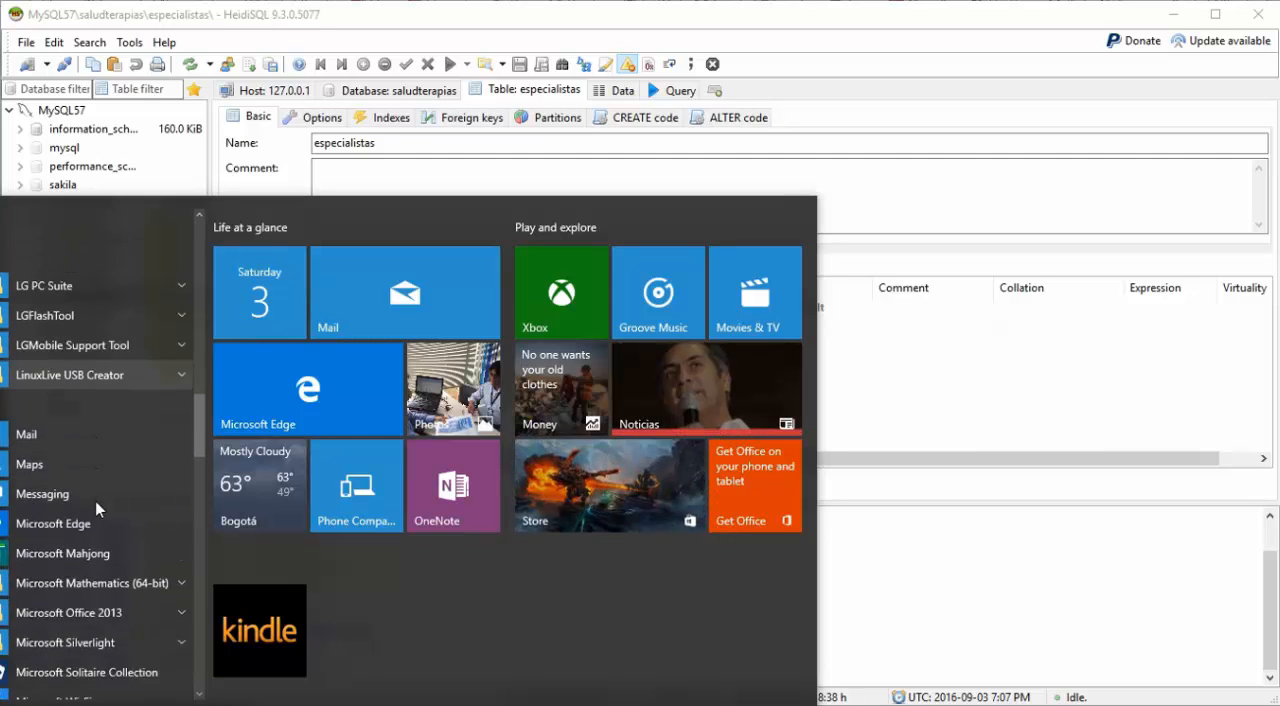
pyautogui.scroll(1, 95, 501)
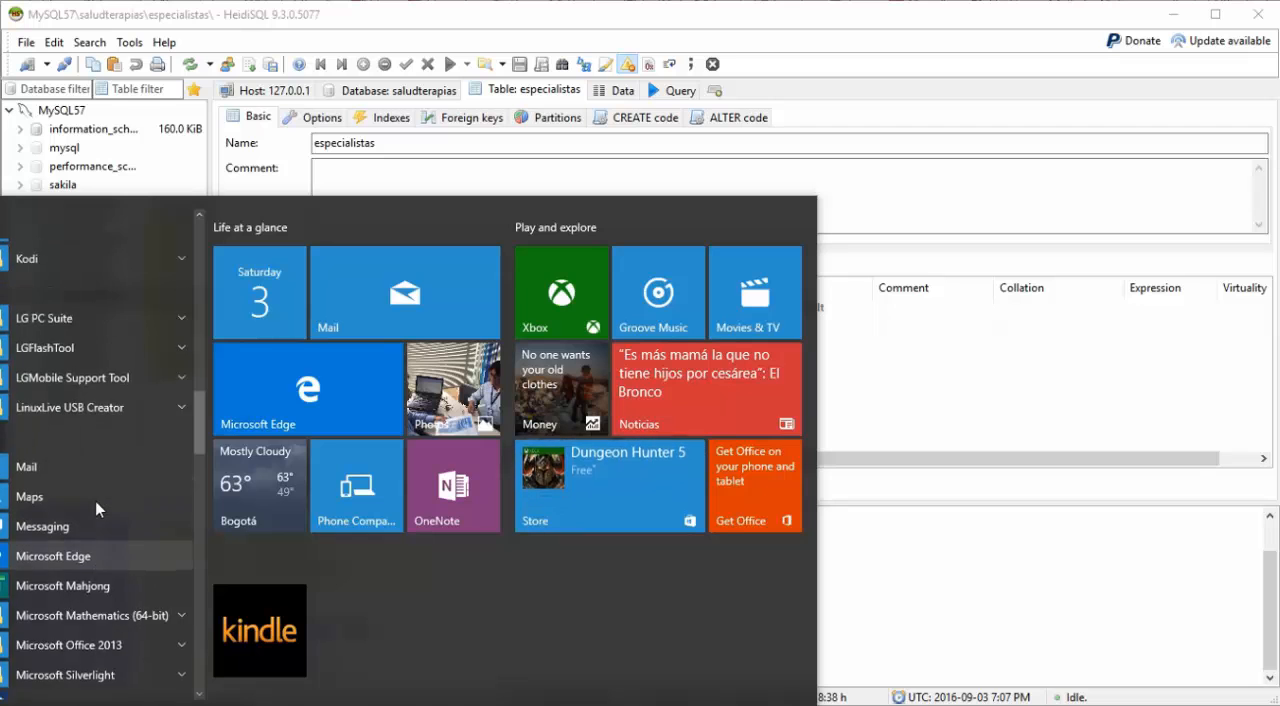
pyautogui.scroll(-6, 95, 501)
pyautogui.click(48, 493)
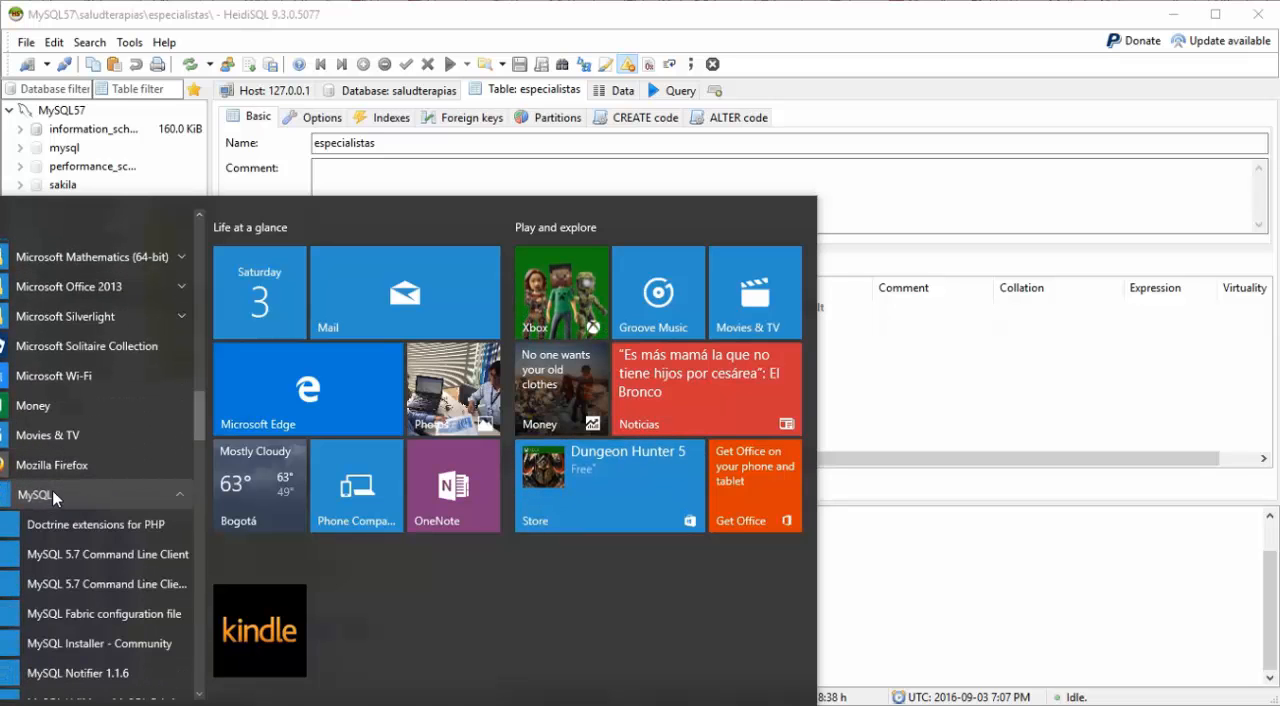
pyautogui.scroll(-3, 100, 564)
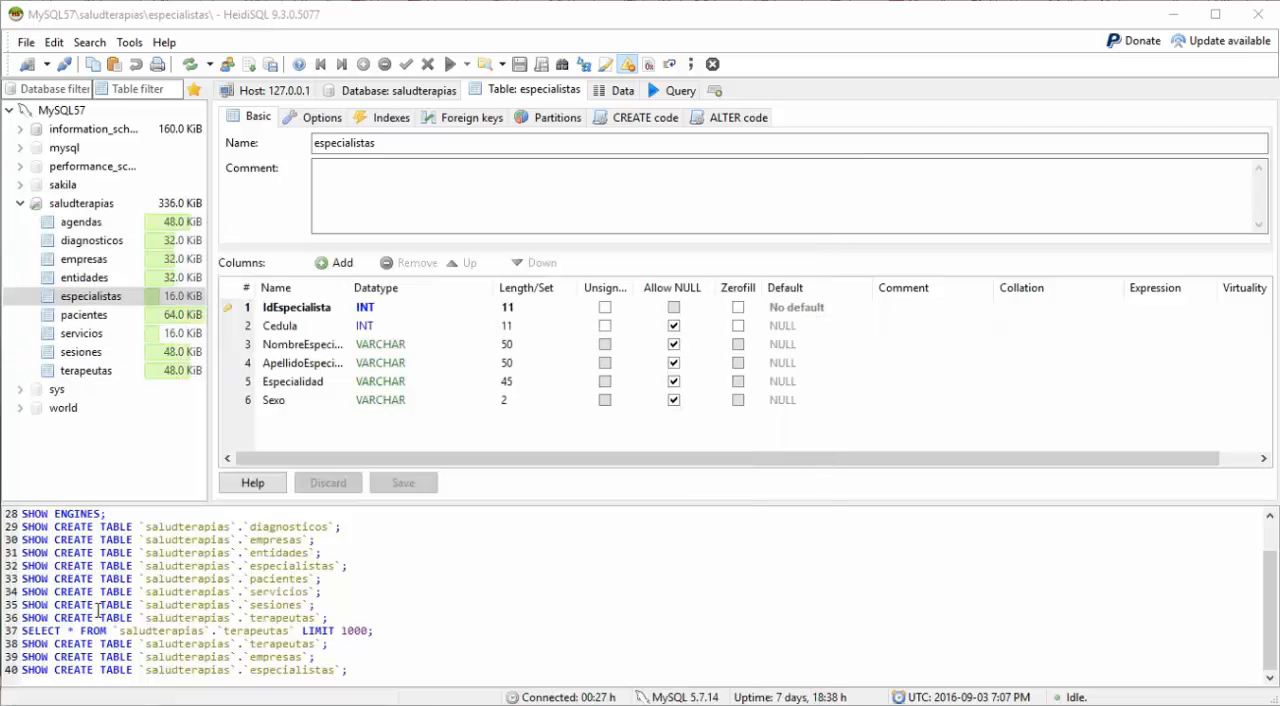
pyautogui.click(98, 614)
pyautogui.hotkey('alt', 'Tab')
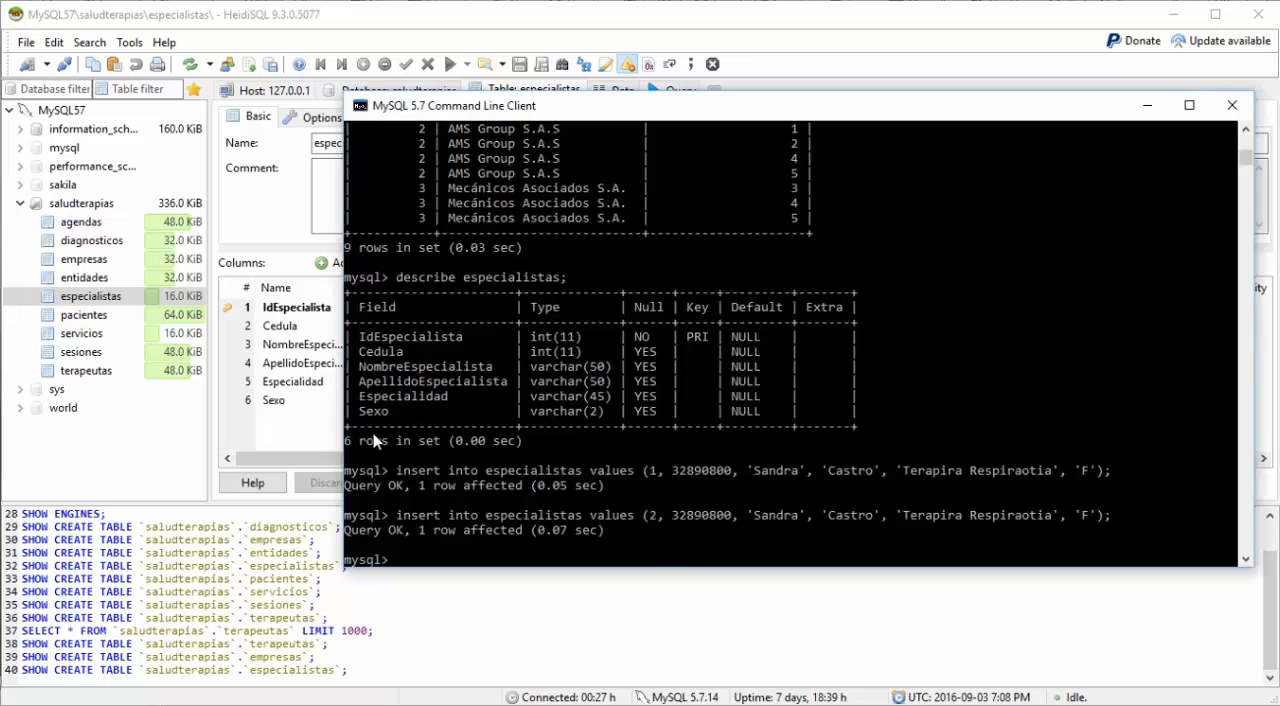
# Step: Delete the record with IdEspecialista = 1 from especialistas
pyautogui.write('delete from especialistas')
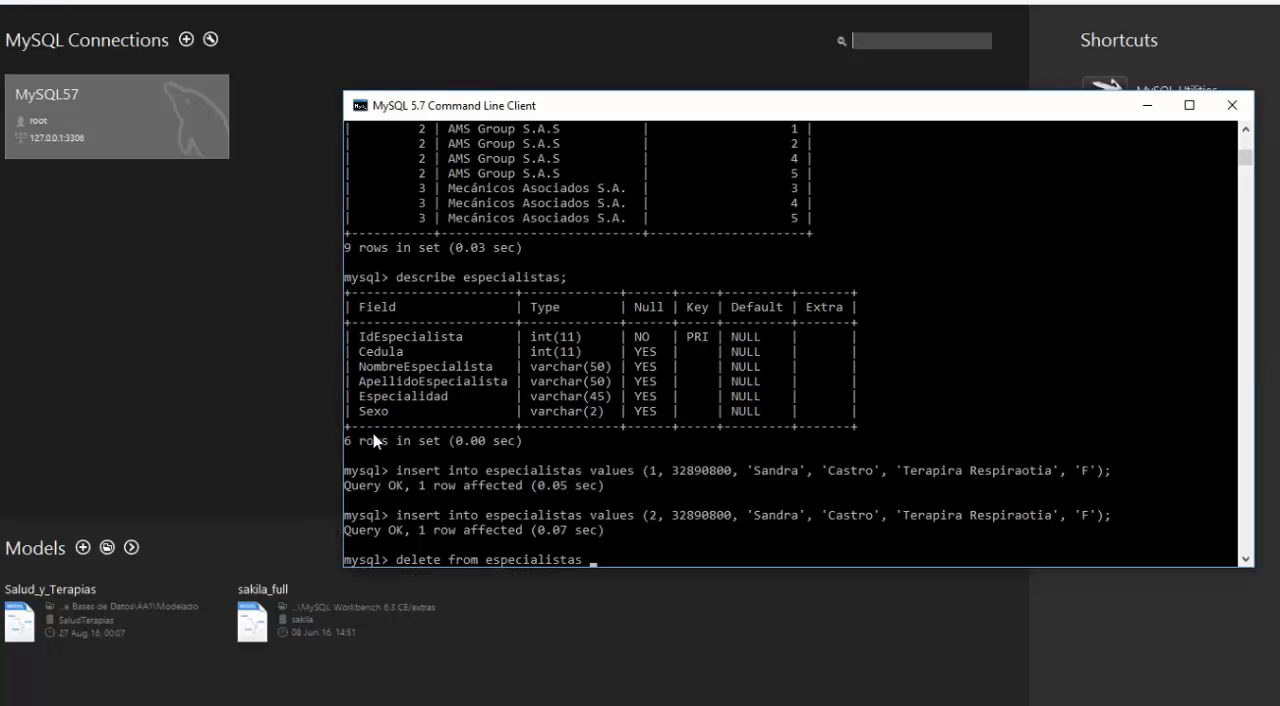
pyautogui.write(' where IdEspecialista')
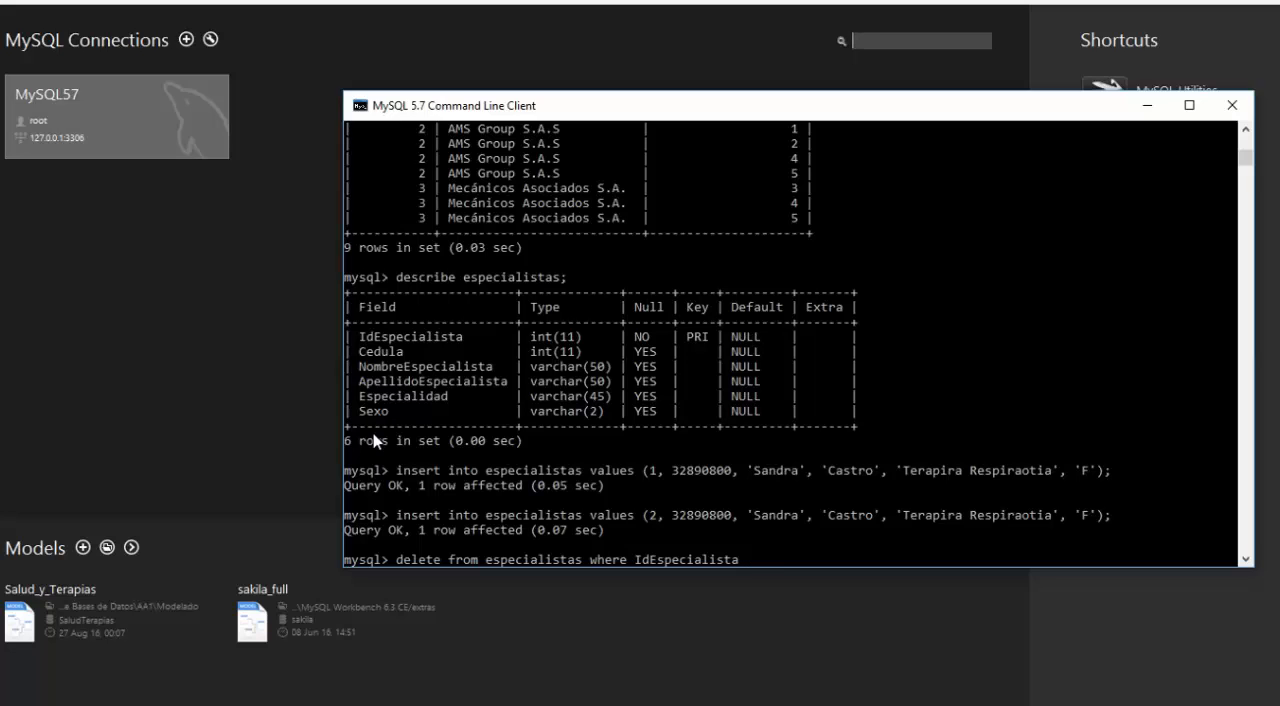
pyautogui.write('= 1;')
pyautogui.press('Return')
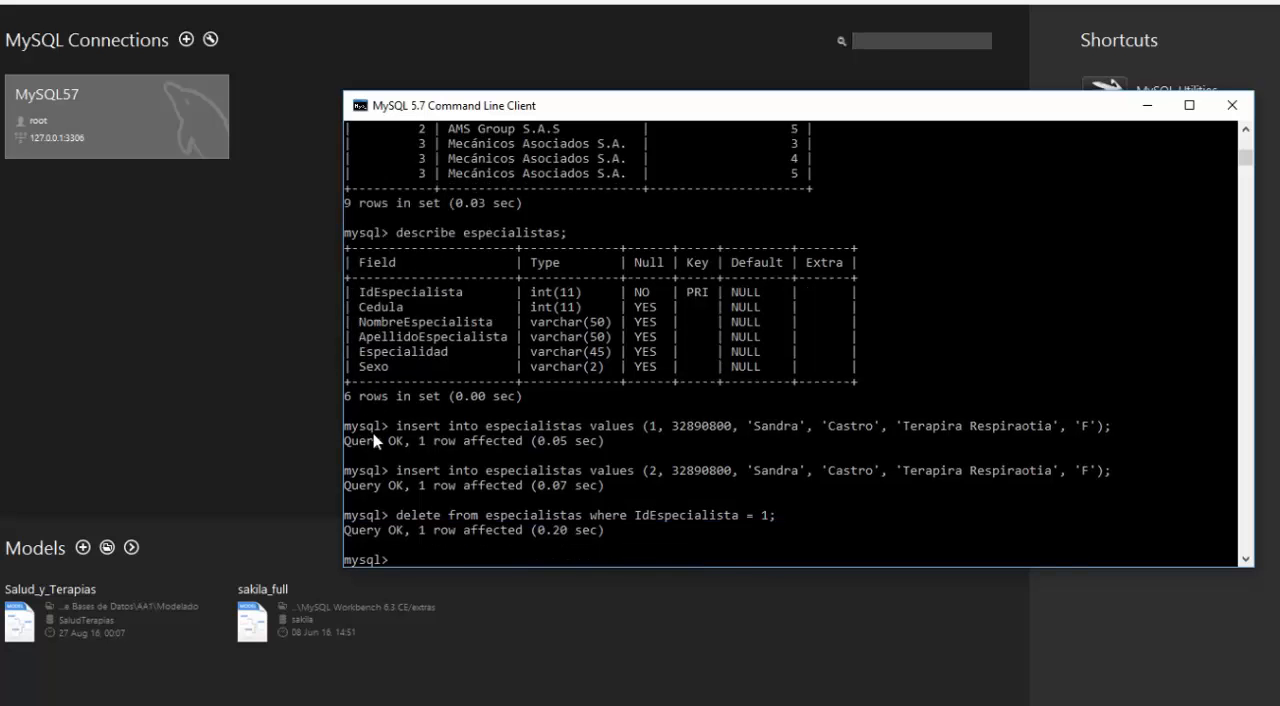
# Step: Recall the describe especialistas; statement from the history and run it
pyautogui.press('Up')
pyautogui.press('Up')
# Step: Recall the select * from empresas; query, change the table to especialistas and run it to list the specialists
pyautogui.press('Up')
pyautogui.press('Up')
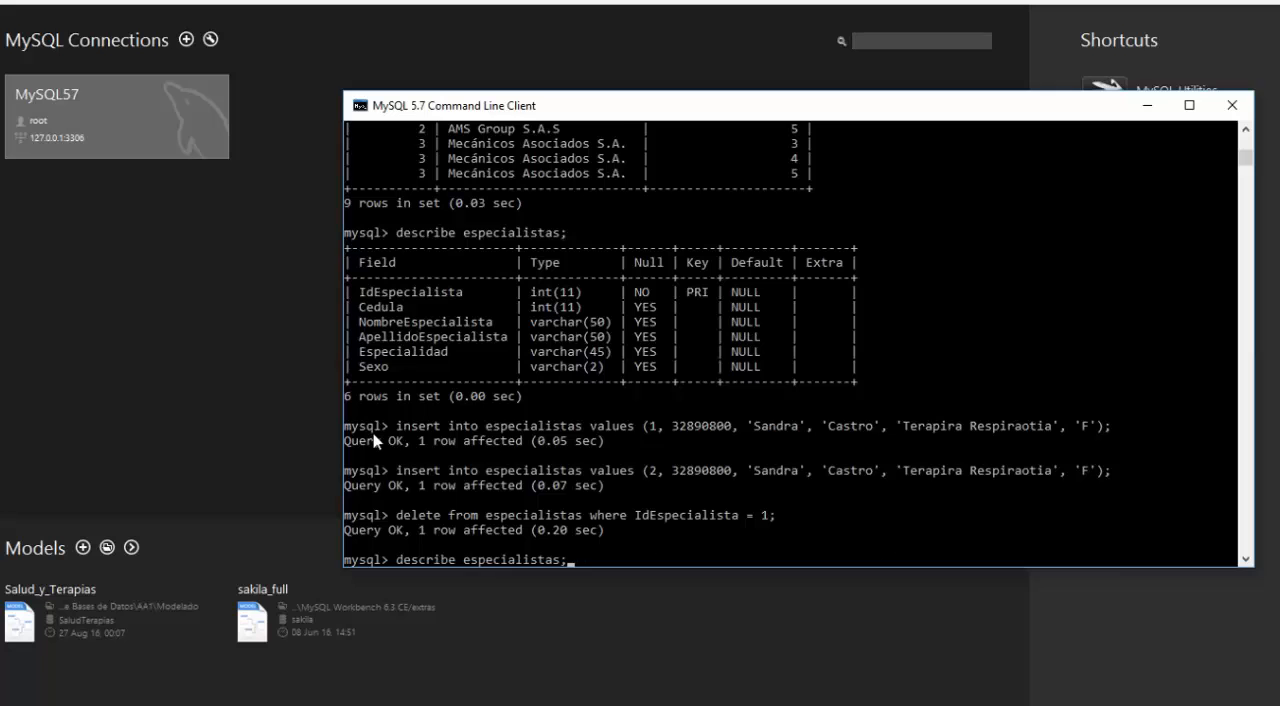
pyautogui.press('Return')
pyautogui.press('Up')
pyautogui.press('Up')
pyautogui.press('Up')
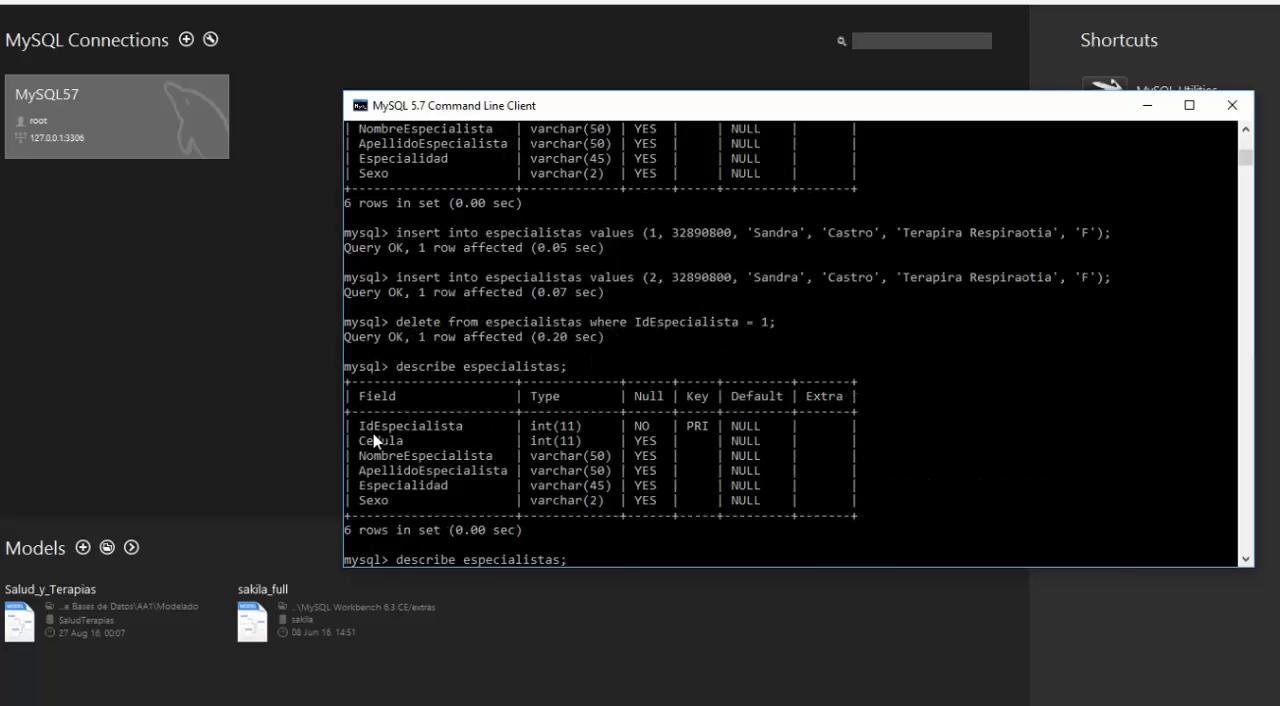
pyautogui.press('Down')
pyautogui.press('Up')
pyautogui.press('Up')
pyautogui.press('Up')
pyautogui.press('Up')
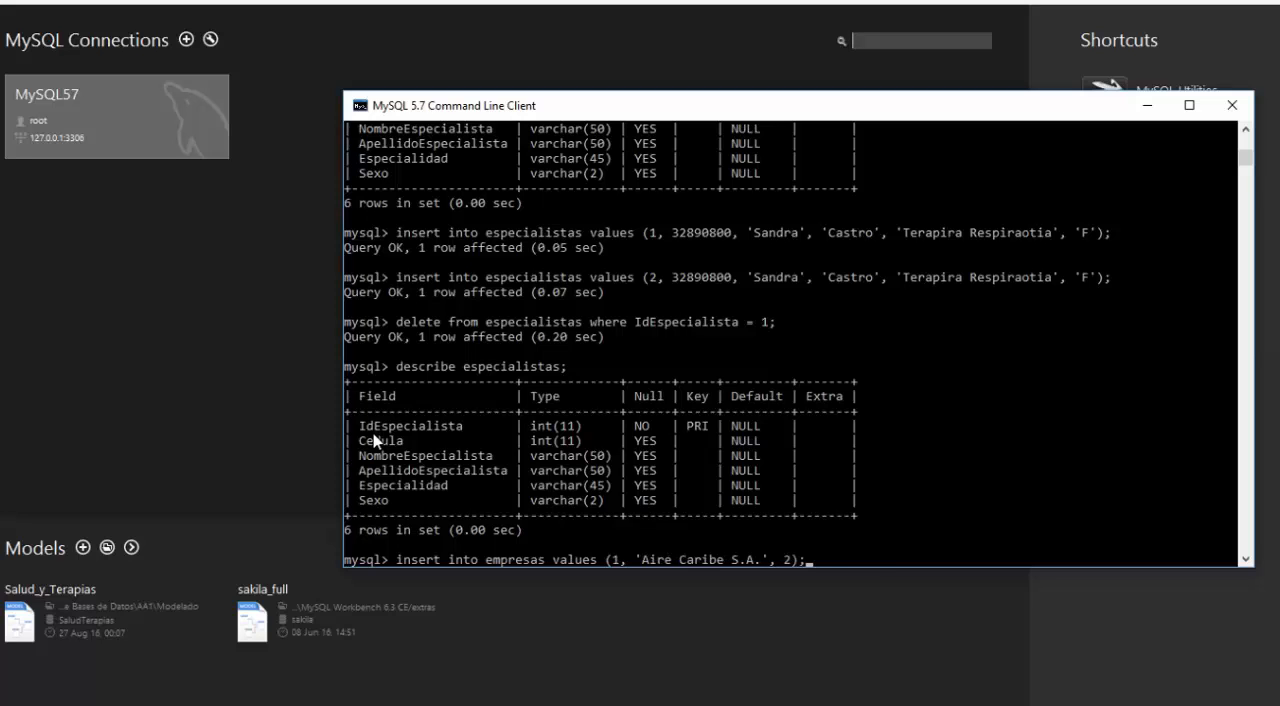
pyautogui.press('Down')
pyautogui.press('Down')
pyautogui.press('Down')
pyautogui.press('Down')
pyautogui.press('Down')
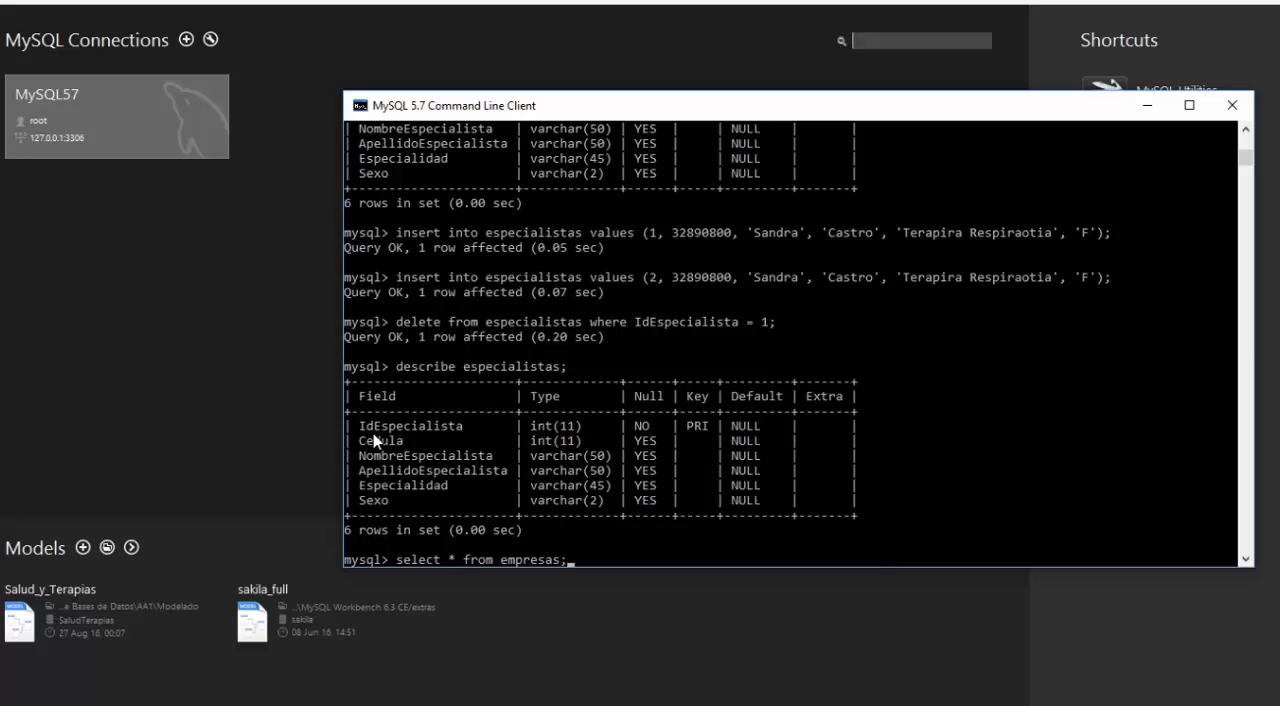
pyautogui.press('Left')
pyautogui.press('BackSpace')
pyautogui.press('BackSpace')
pyautogui.press('BackSpace')
pyautogui.press('BackSpace')
pyautogui.press('BackSpace')
pyautogui.press('BackSpace')
pyautogui.press('BackSpace')
pyautogui.write('specialistas')
pyautogui.press('Return')
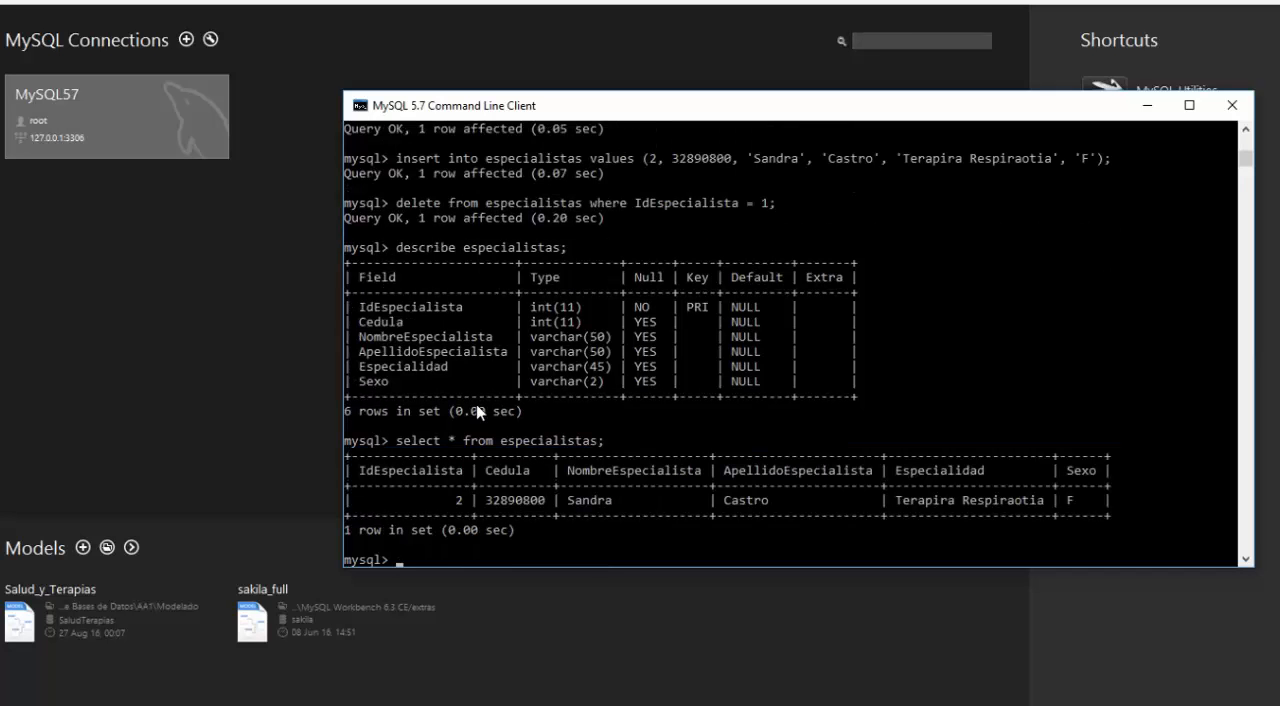
# Step: Switch to MySQL Workbench and reposition its window so the connections and models are in view
pyautogui.hotkey('alt', 'Tab')
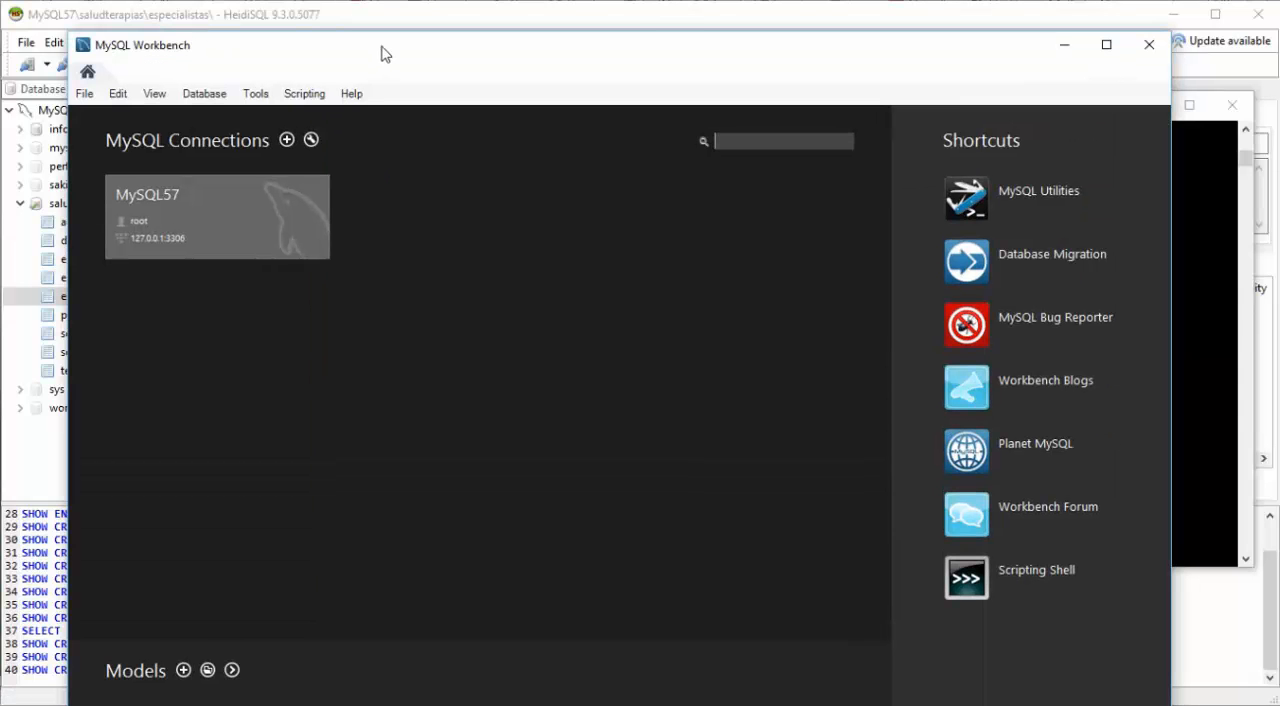
pyautogui.moveTo(336, 27); pyautogui.dragTo(313, 15)
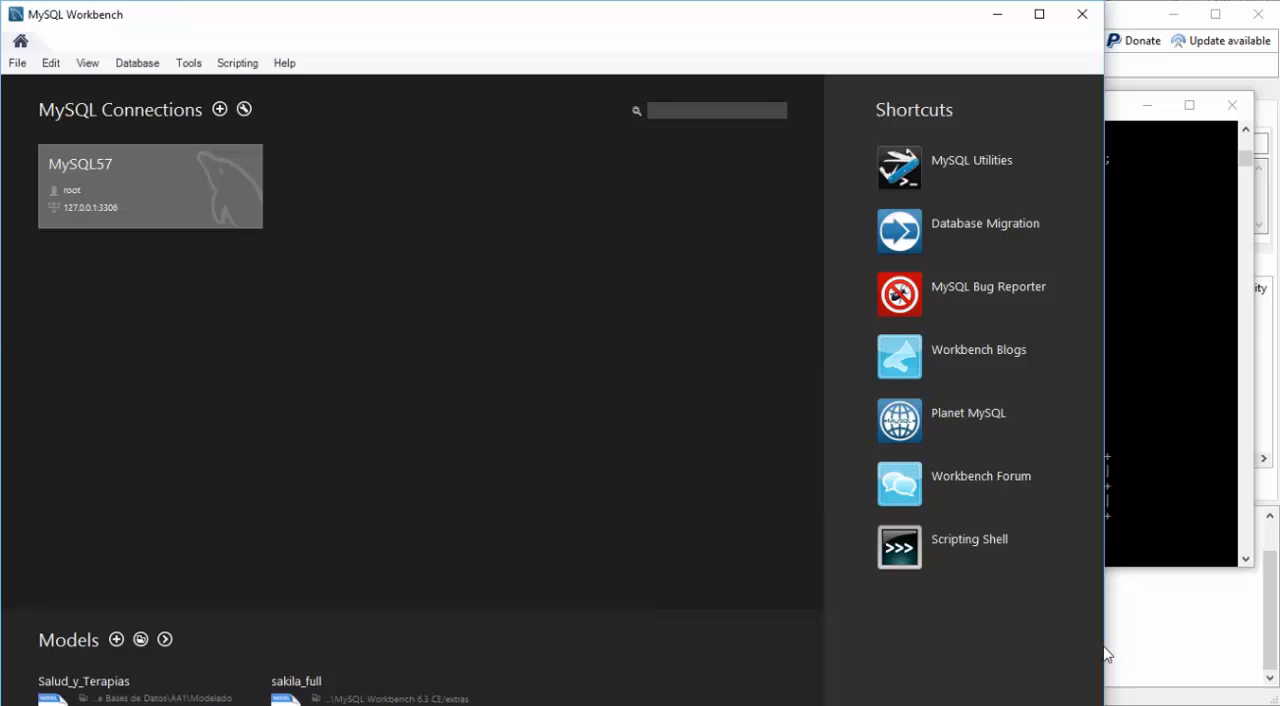
# Step: Enlarge the Workbench window to the full screen width and adjust its position and height so the models list is fully visible
pyautogui.moveTo(1108, 646); pyautogui.dragTo(1276, 639)
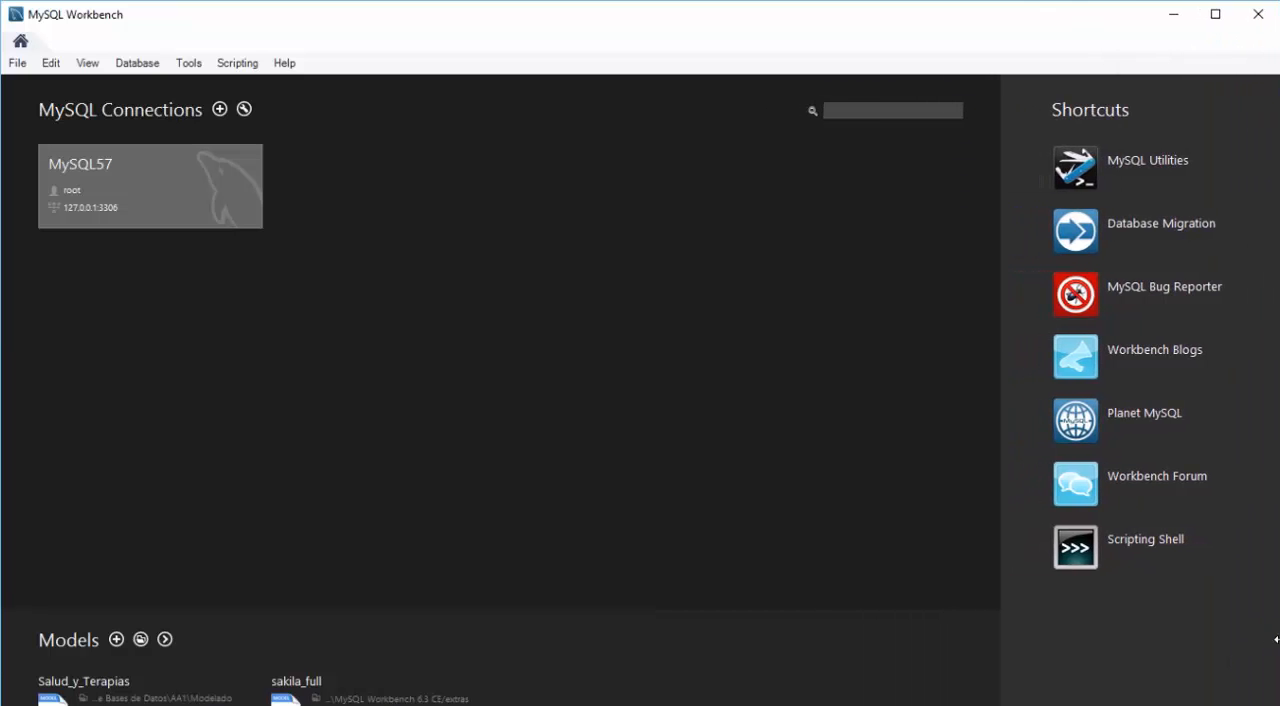
pyautogui.doubleClick(540, 11)
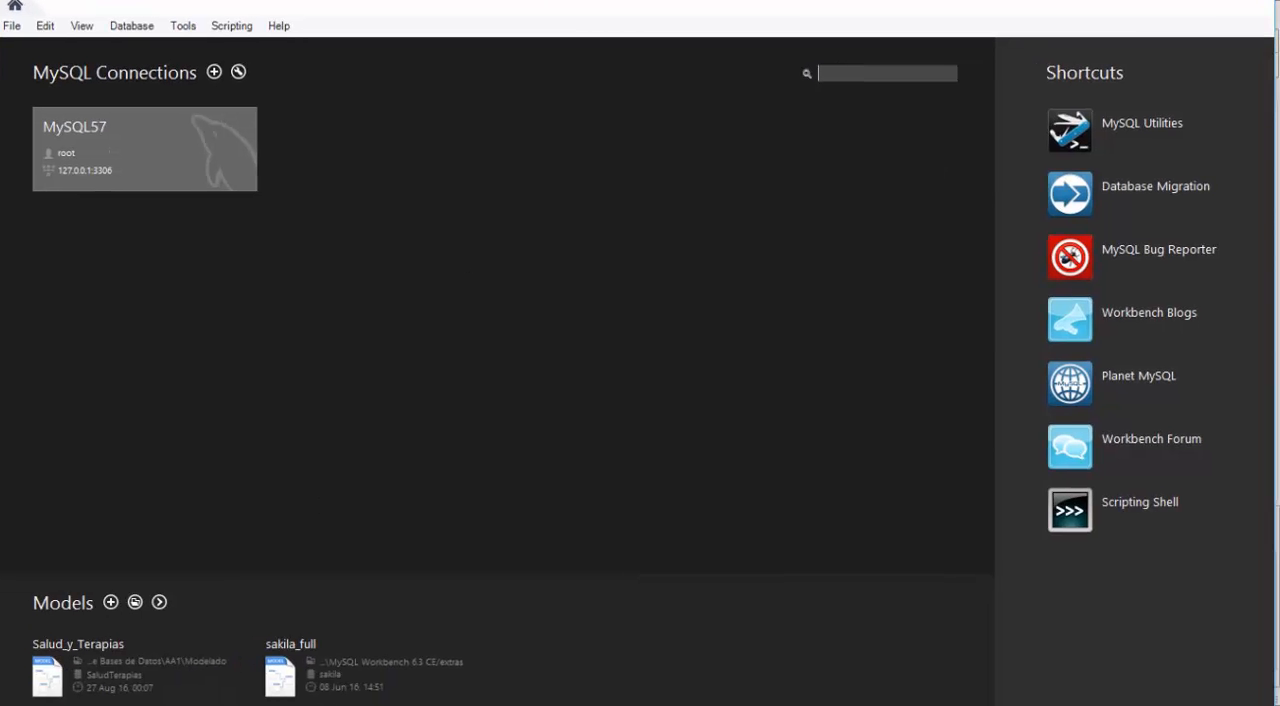
pyautogui.moveTo(574, 0); pyautogui.dragTo(568, 25)
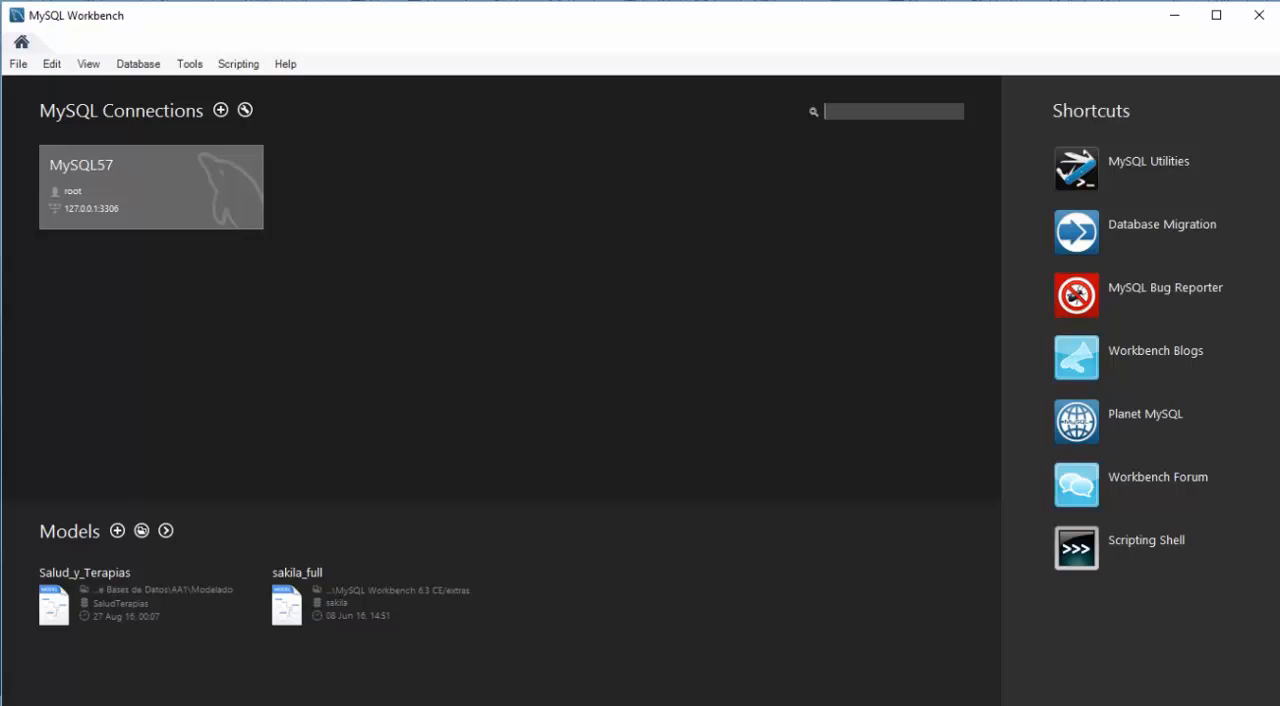
pyautogui.moveTo(1049, 705)
pyautogui.mouseDown()
pyautogui.moveTo(1049, 691)
pyautogui.moveTo(1051, 702)
pyautogui.mouseUp()
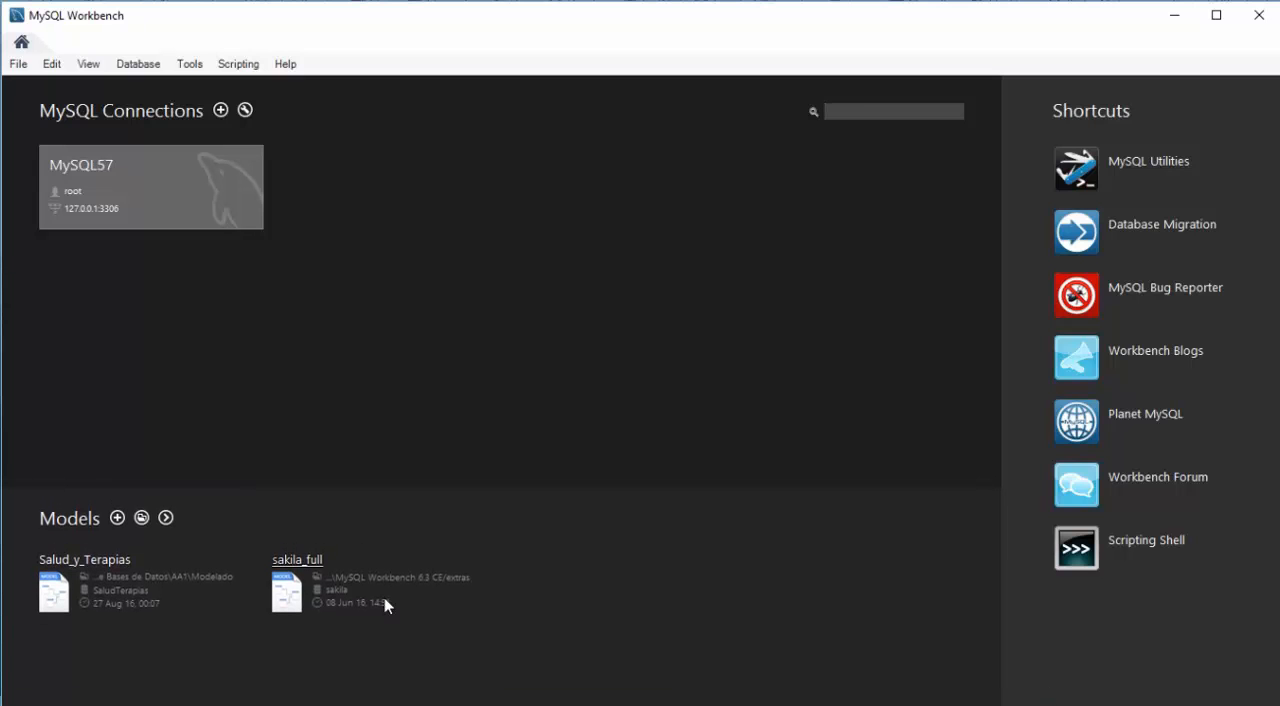
# Step: Open the MySQL57 connection and expand the saludterapias schema's tables down to the especialistas table's objects
pyautogui.click(98, 174)
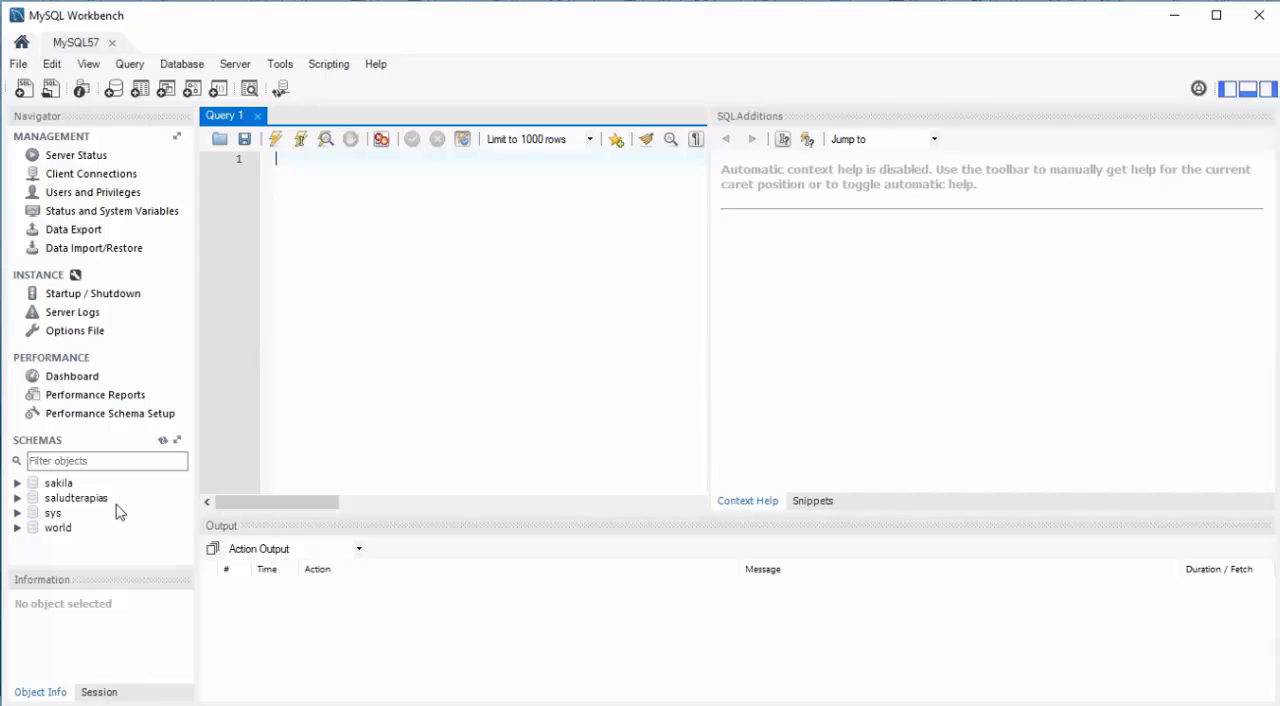
pyautogui.click(78, 498)
pyautogui.doubleClick(78, 499)
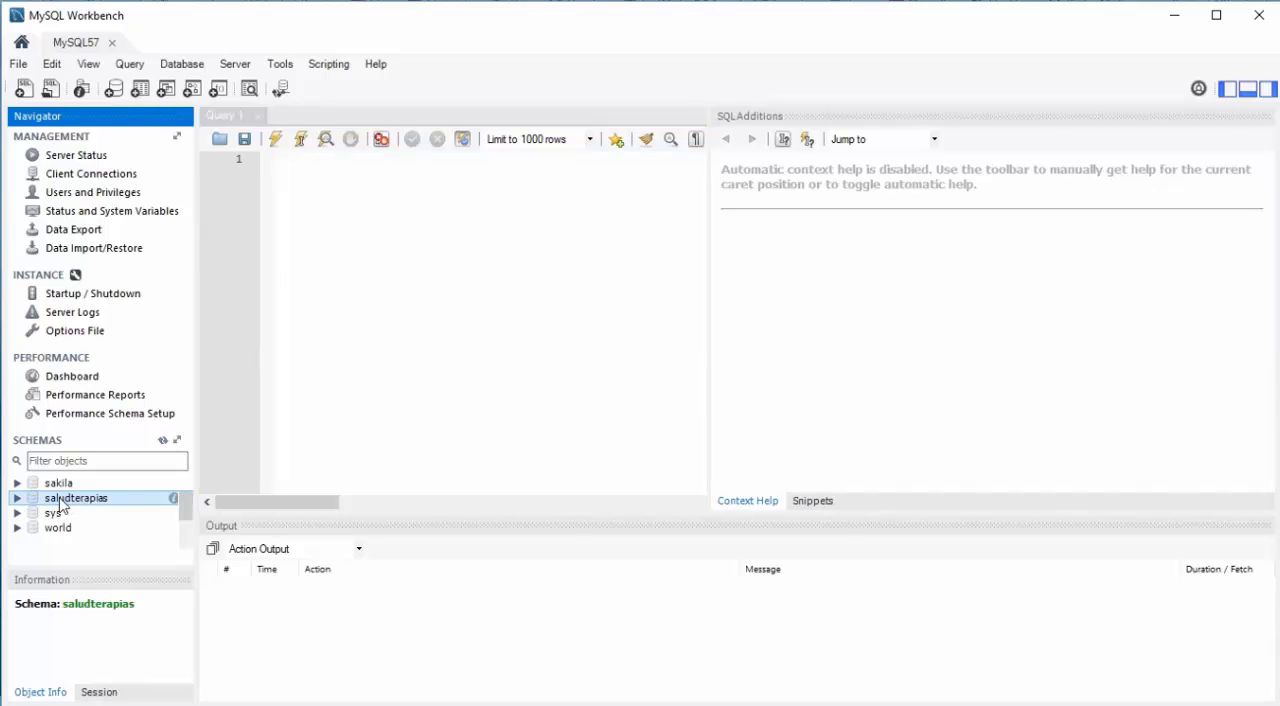
pyautogui.scroll(-1, 94, 489)
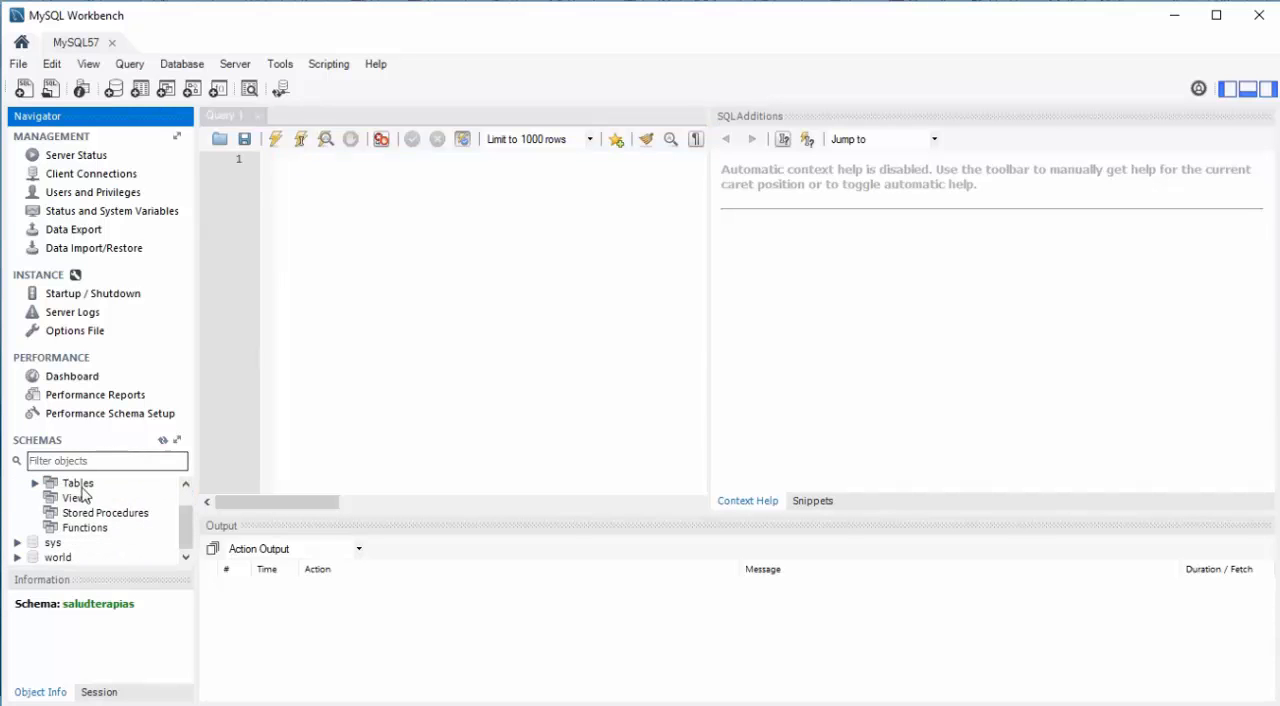
pyautogui.click(36, 484)
pyautogui.scroll(-1, 92, 489)
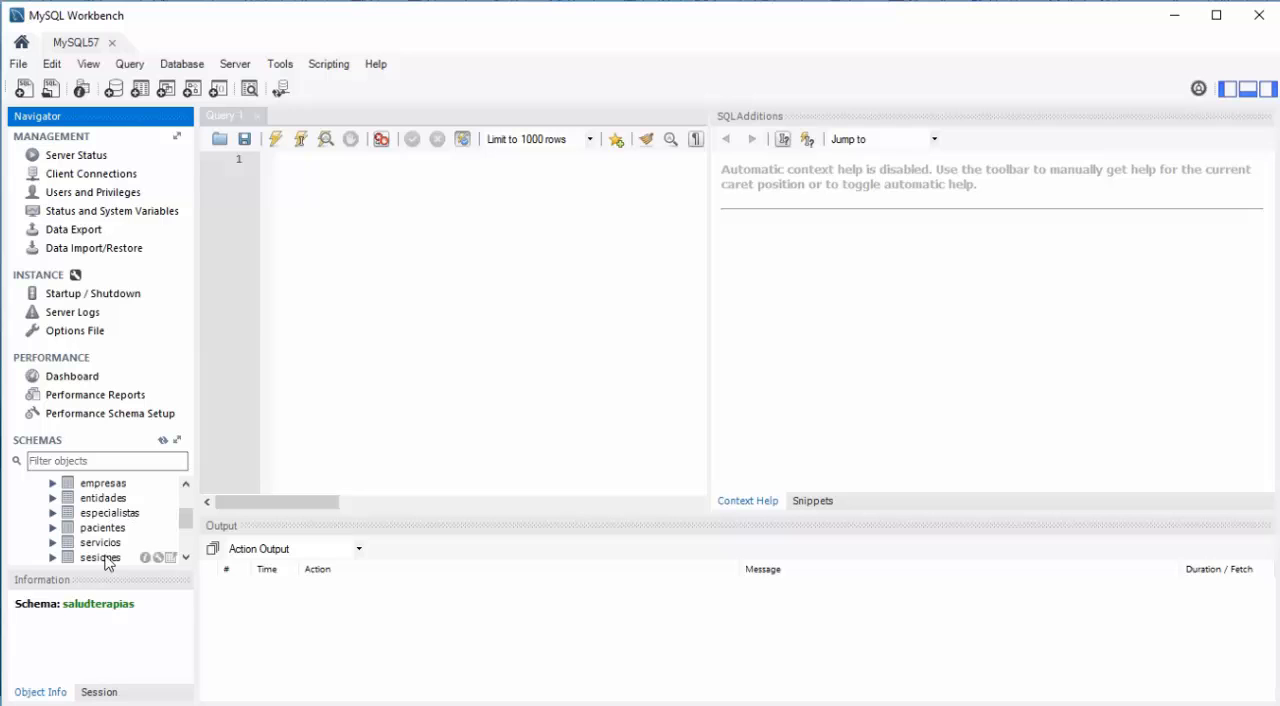
pyautogui.click(97, 516)
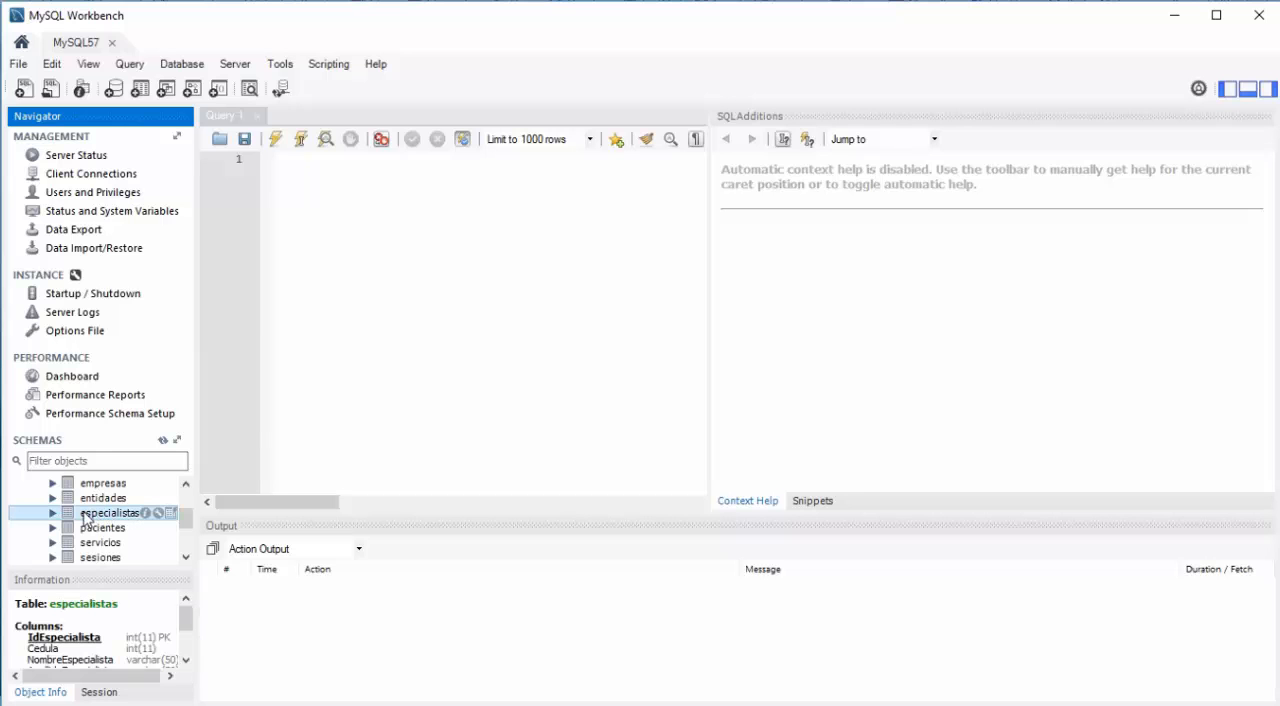
pyautogui.doubleClick(86, 518)
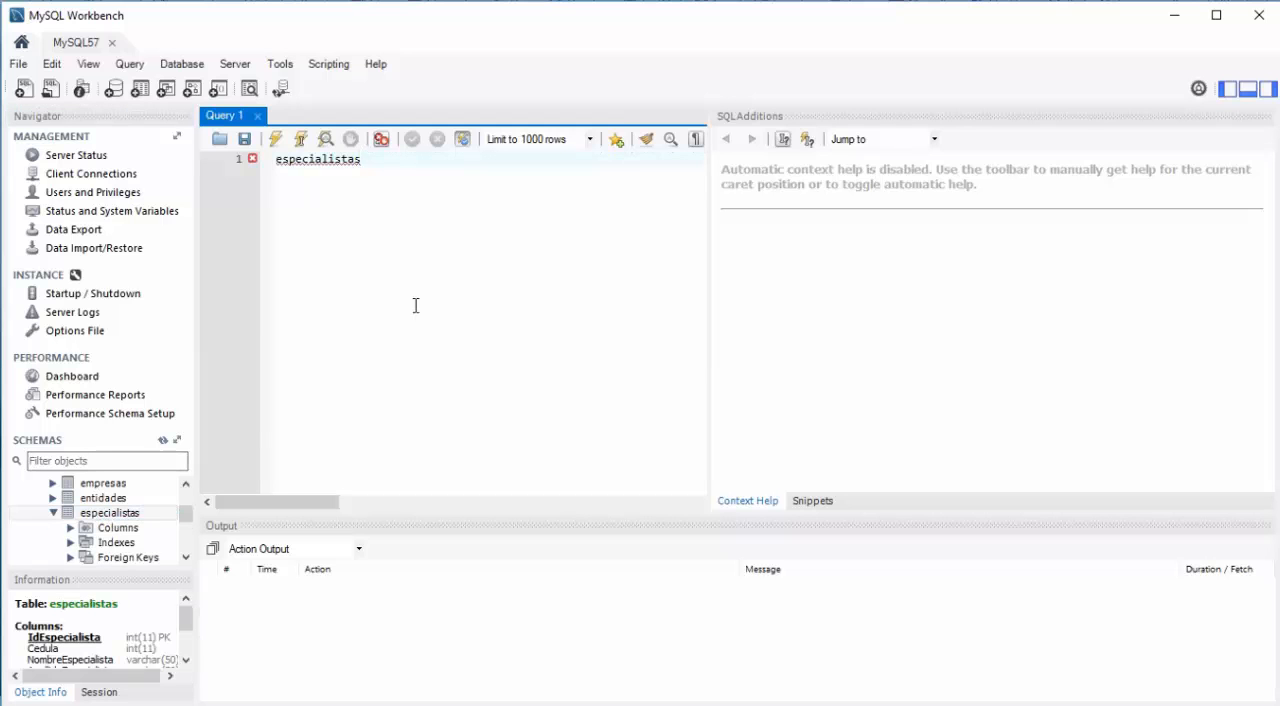
pyautogui.scroll(-1, 104, 530)
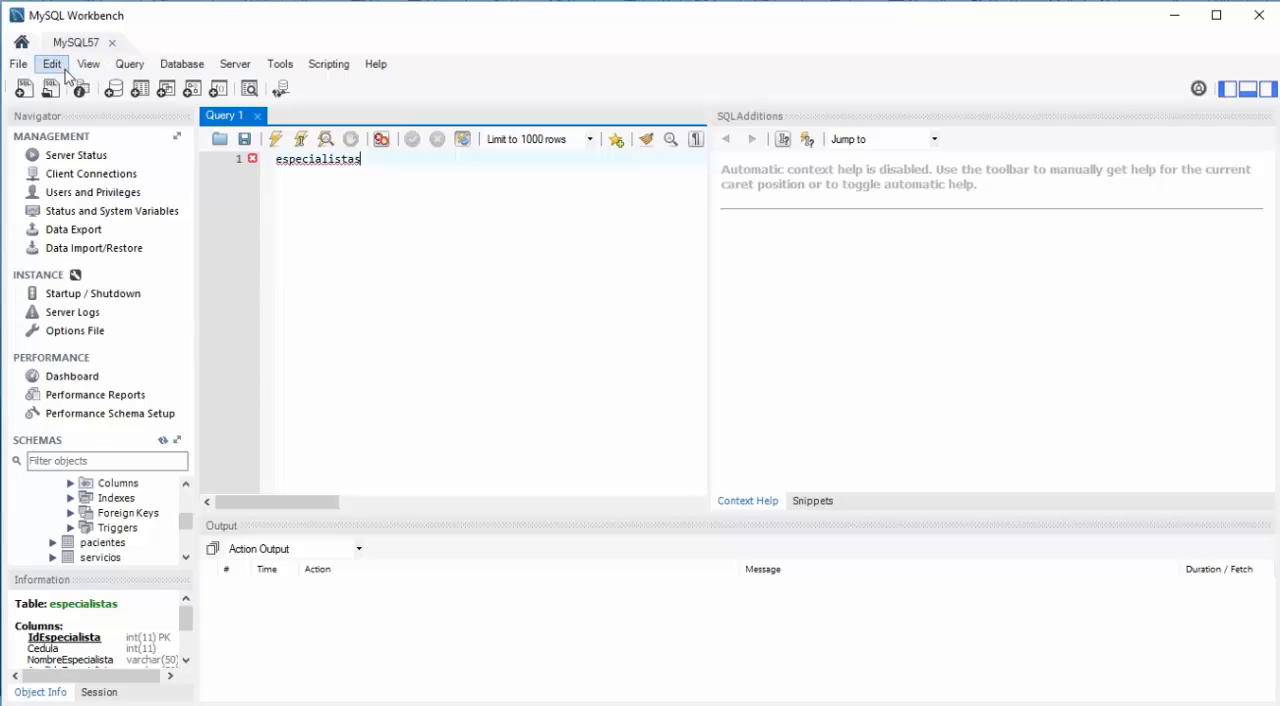
# Step: Open the model file Salud_y_Terapias.mwb from the Modelado folder
pyautogui.click(20, 66)
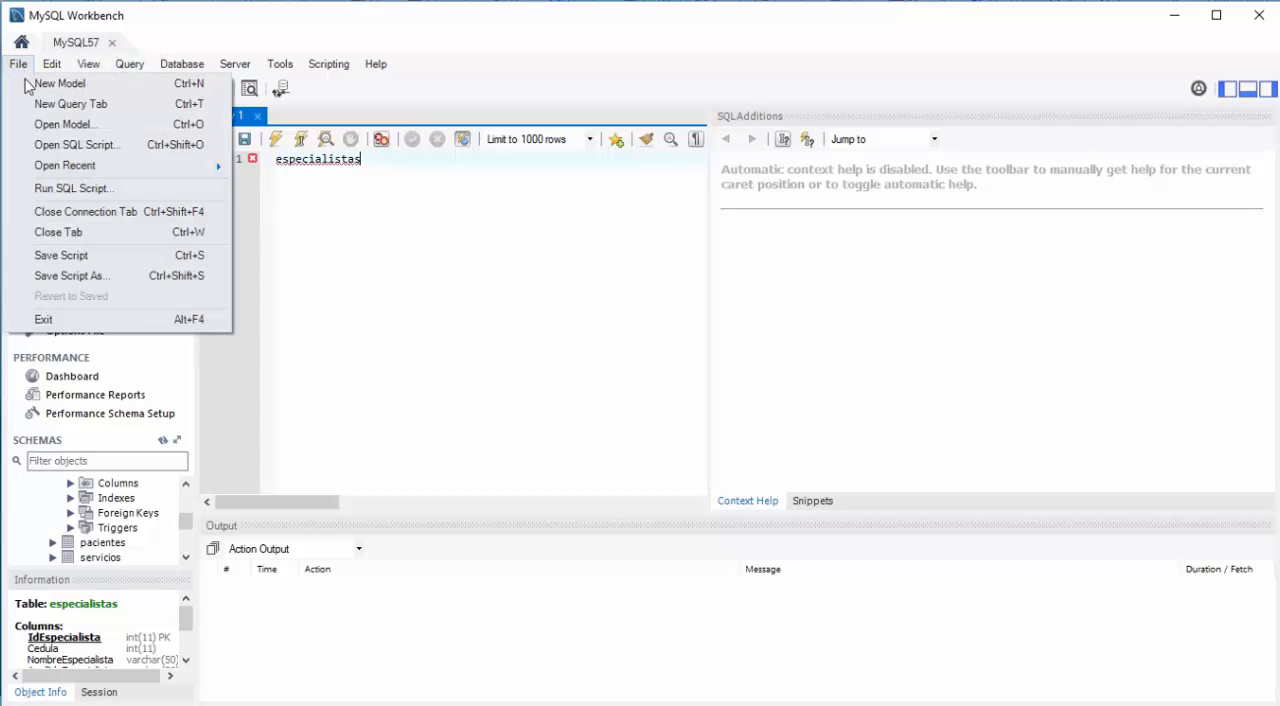
pyautogui.click(74, 125)
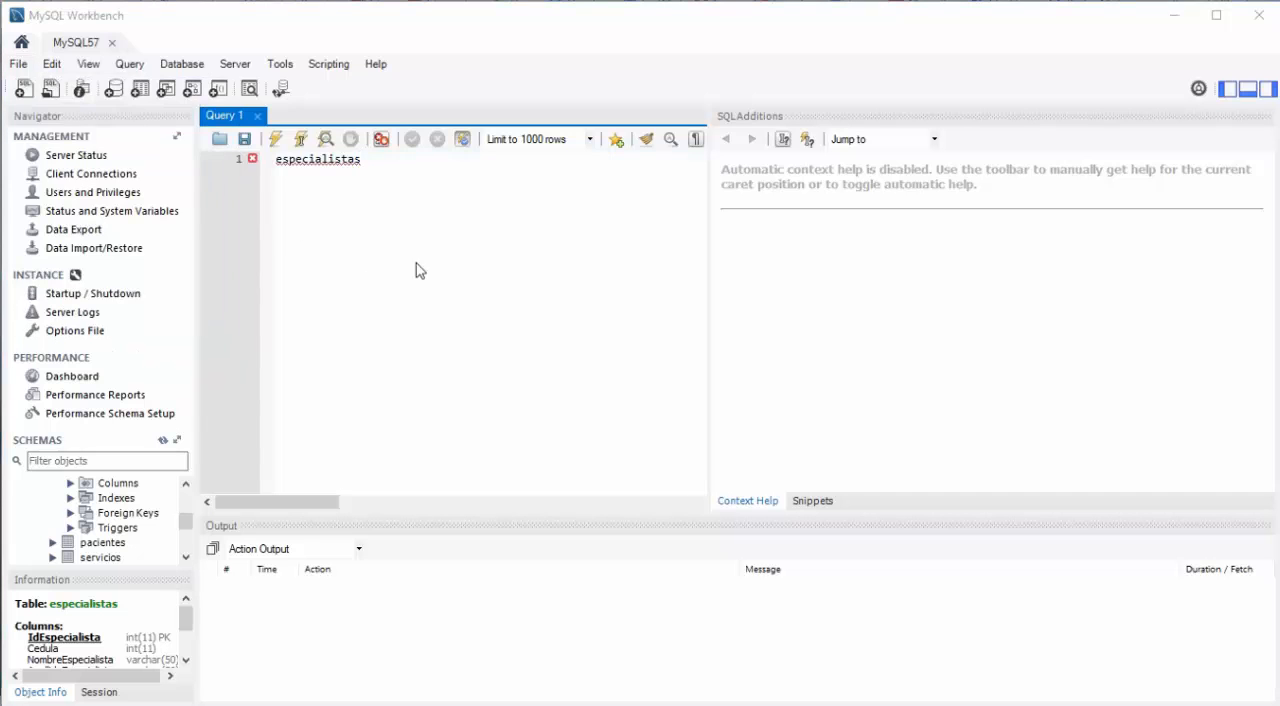
pyautogui.click(216, 173)
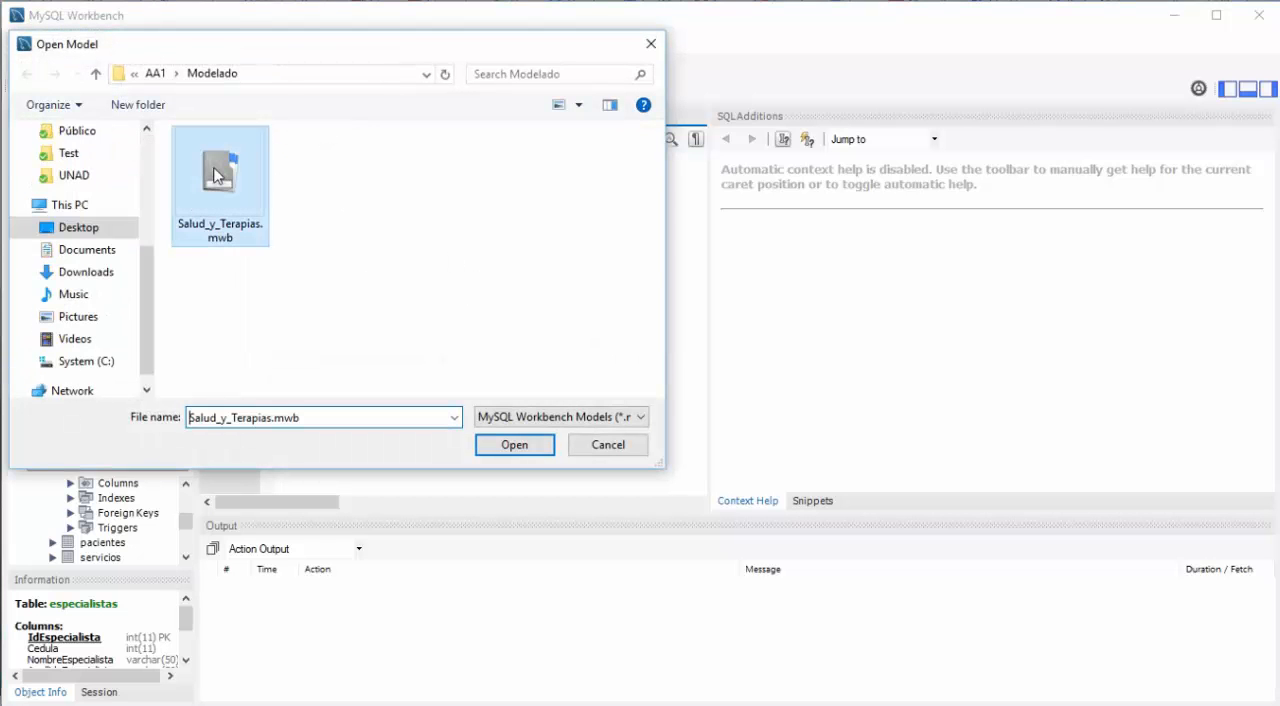
pyautogui.click(514, 446)
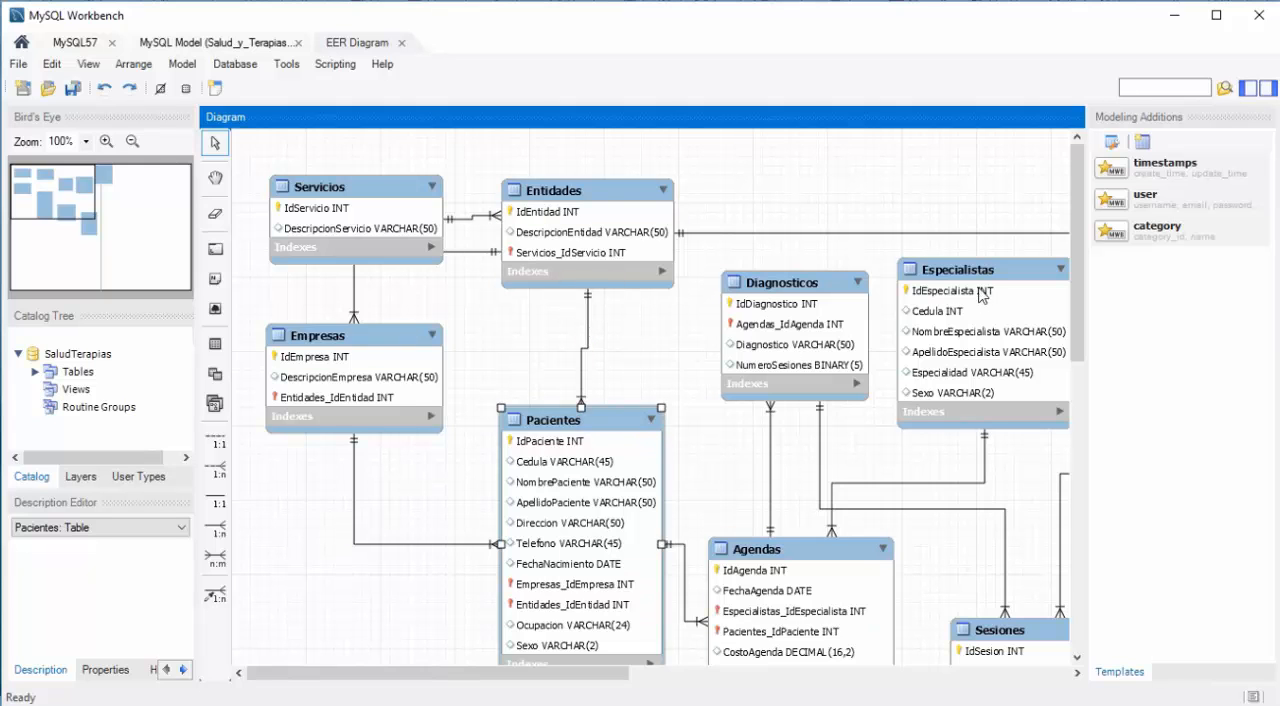
# Step: Make the Cedula column of the Especialistas table unique and save the model
pyautogui.moveTo(966, 275)
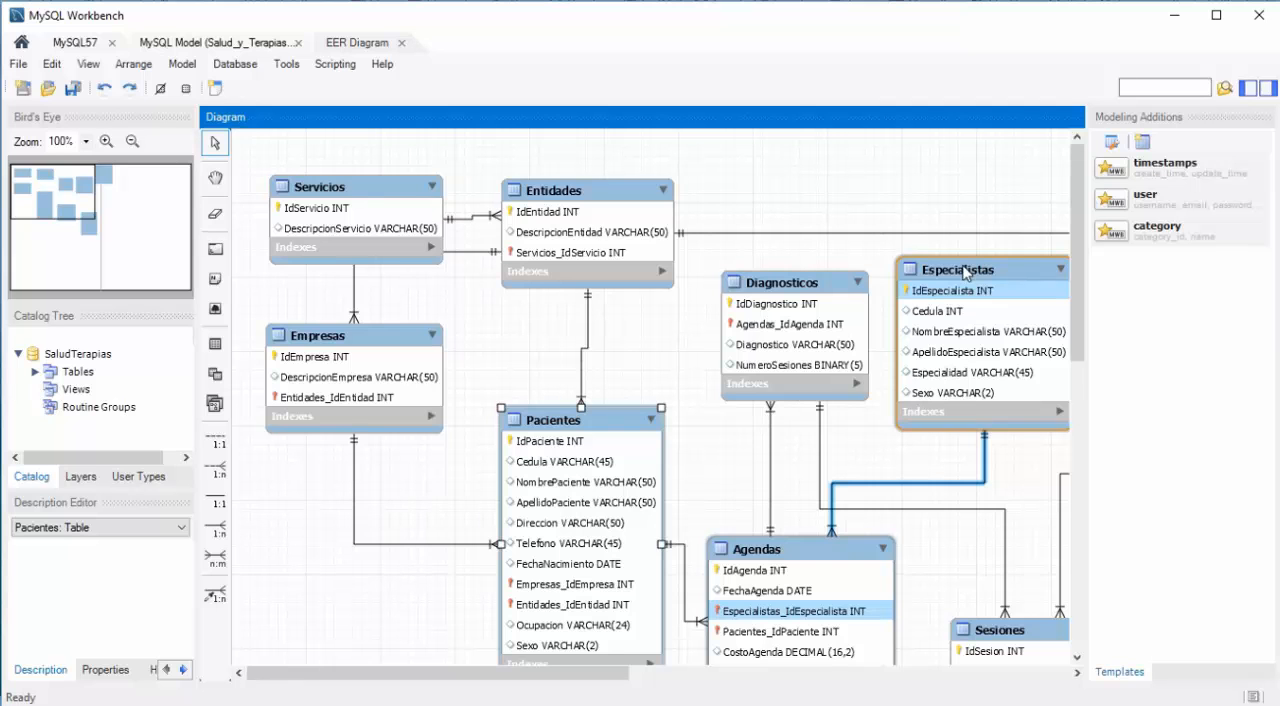
pyautogui.doubleClick(965, 270)
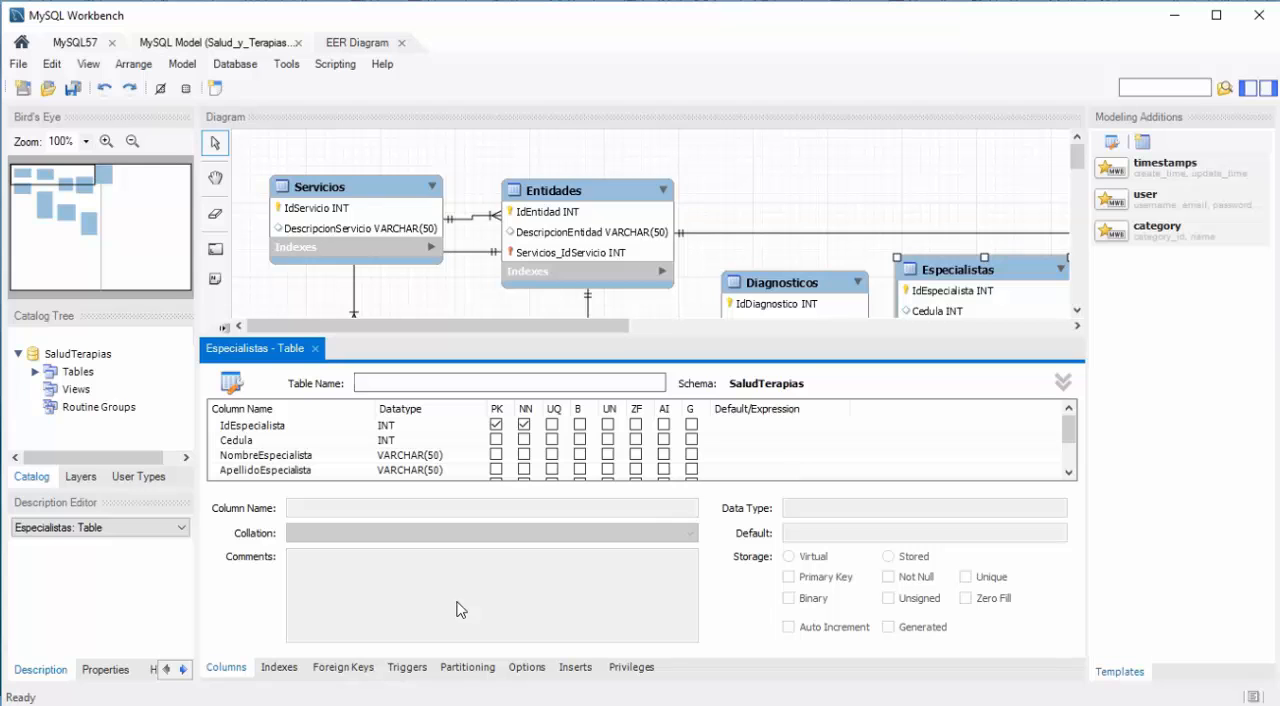
pyautogui.click(238, 442)
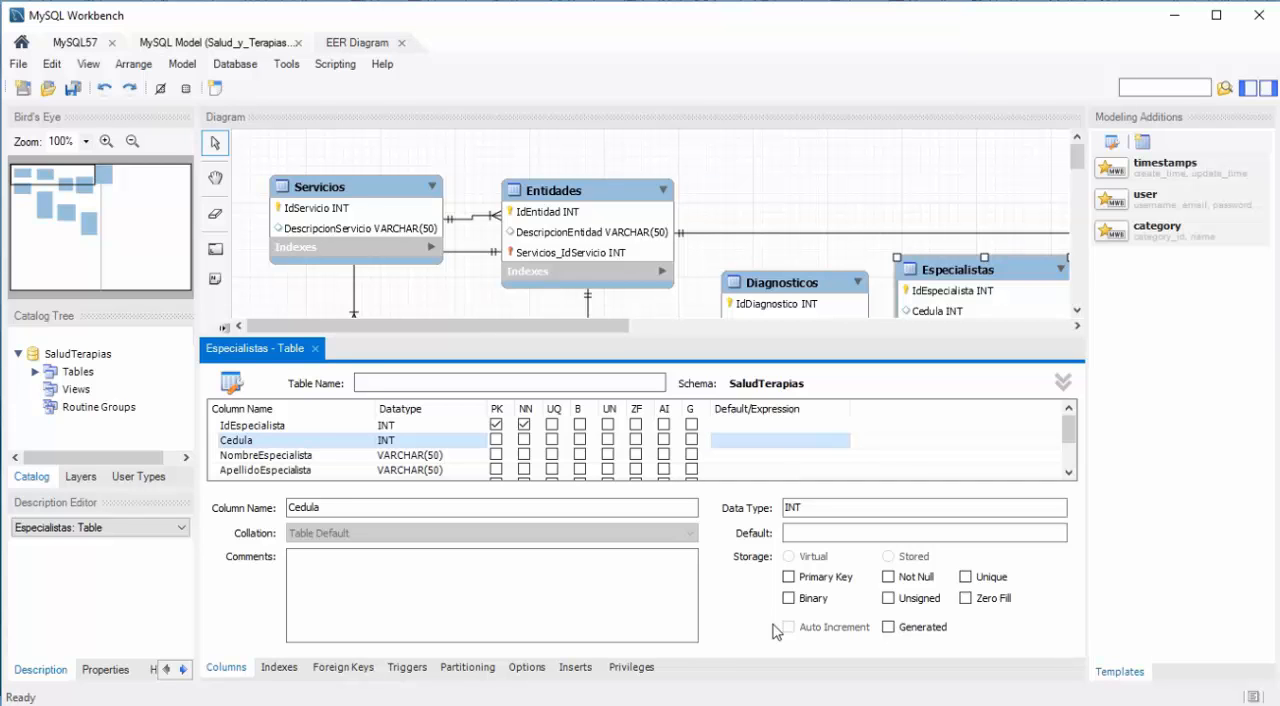
pyautogui.click(965, 577)
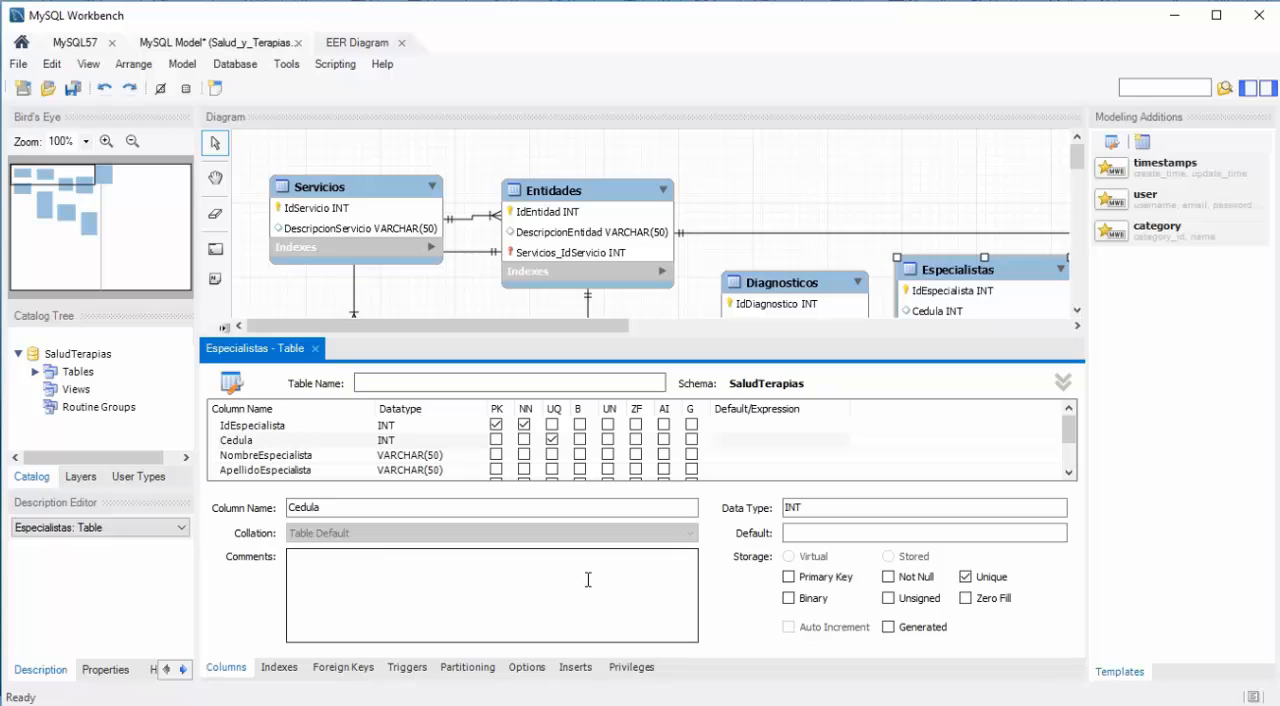
pyautogui.click(74, 90)
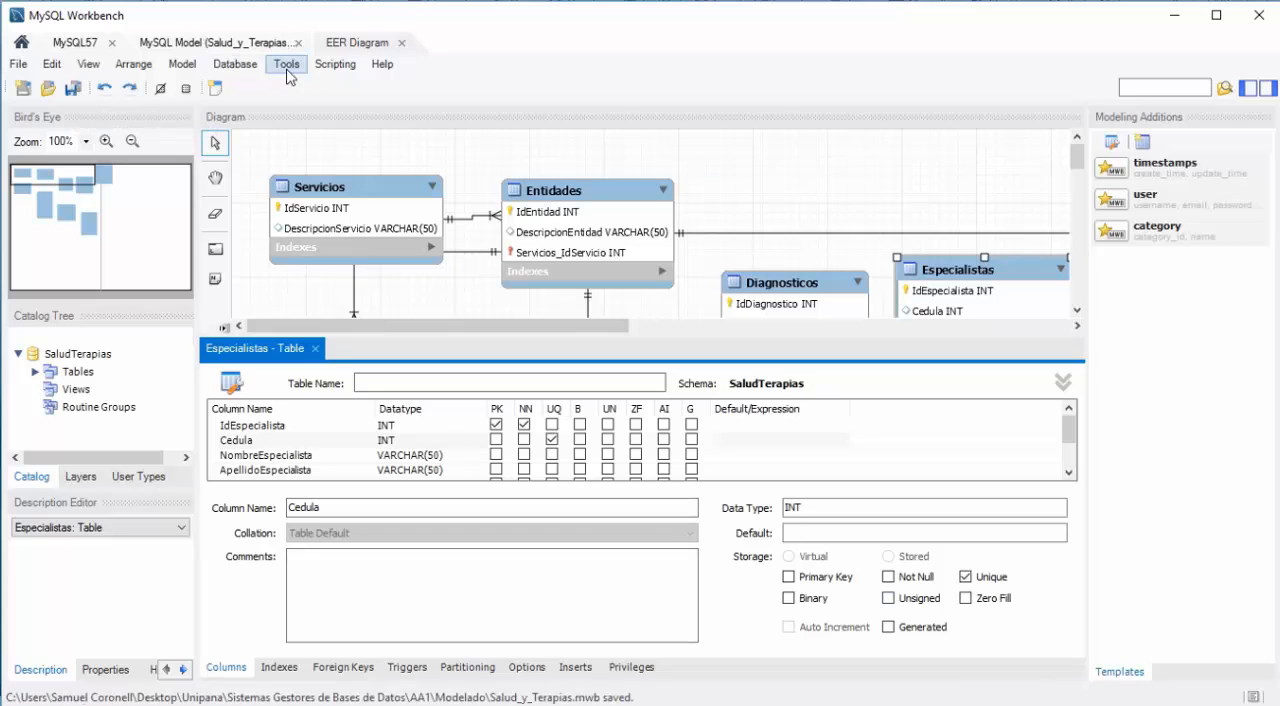
# Step: Start synchronizing the model with the database through the MySQL57 connection and retrieve the SaludTerapias schema objects
pyautogui.click(240, 66)
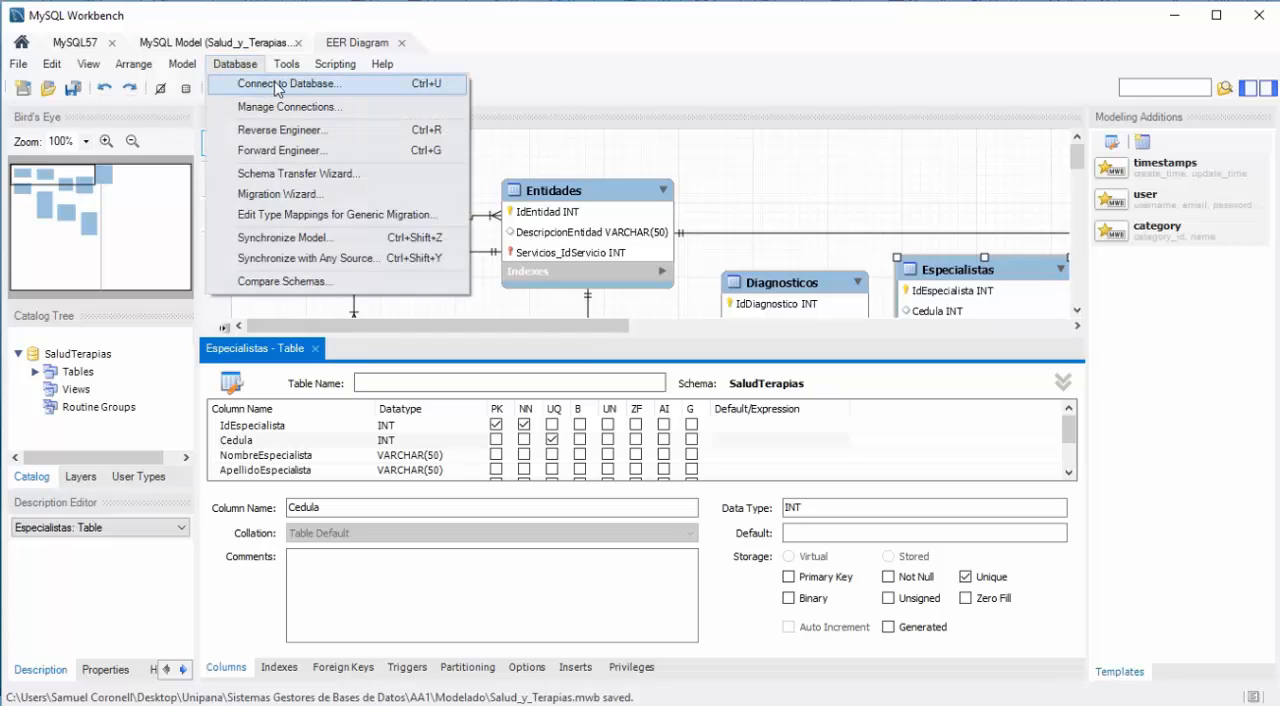
pyautogui.moveTo(288, 66)
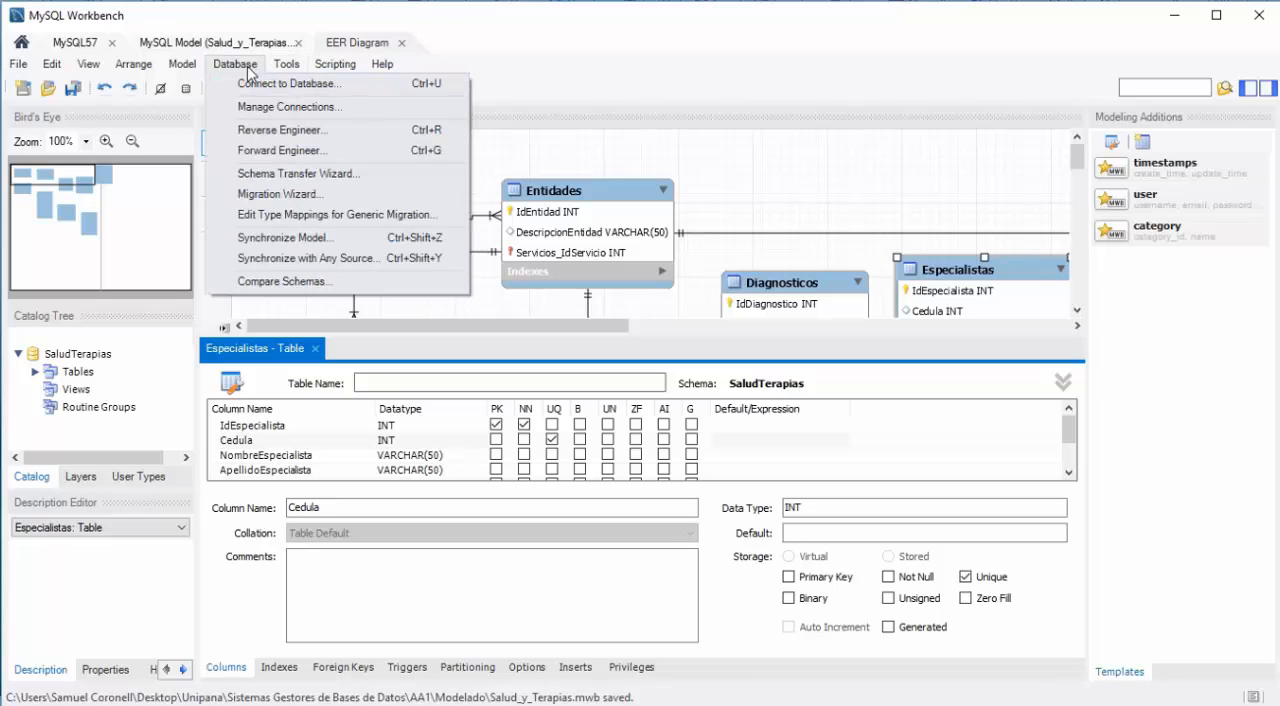
pyautogui.moveTo(190, 67)
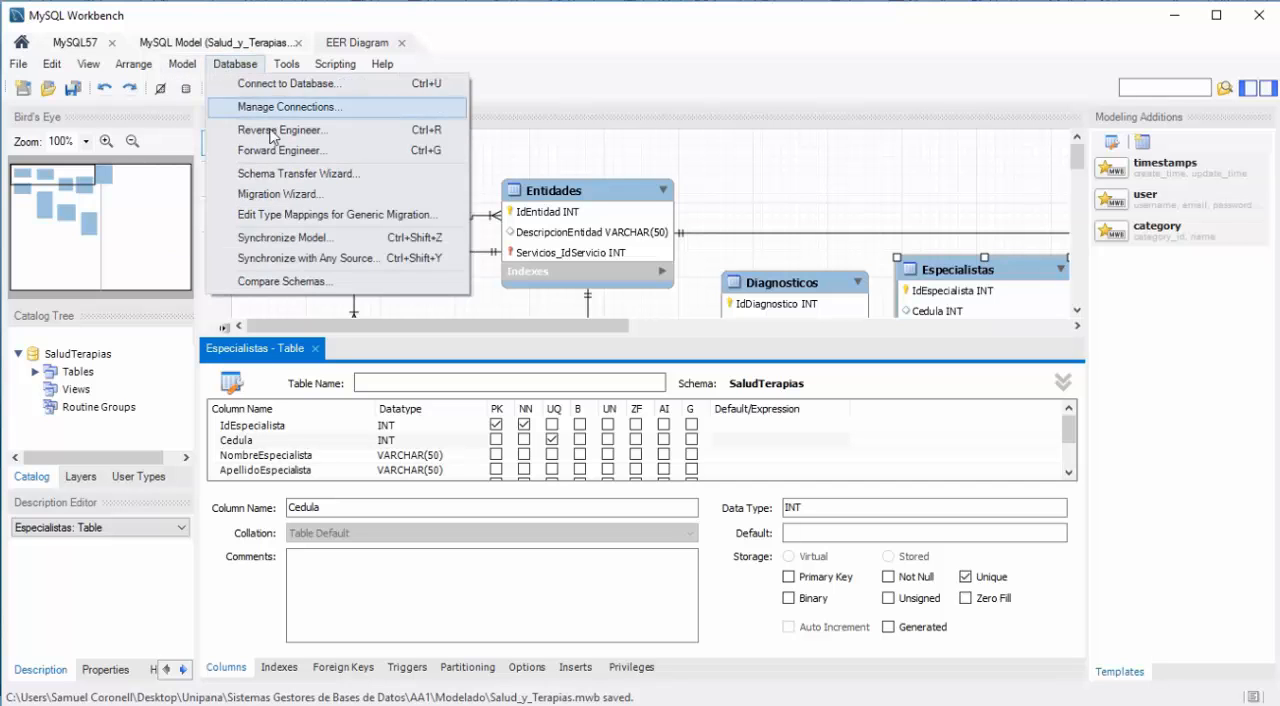
pyautogui.press('Escape')
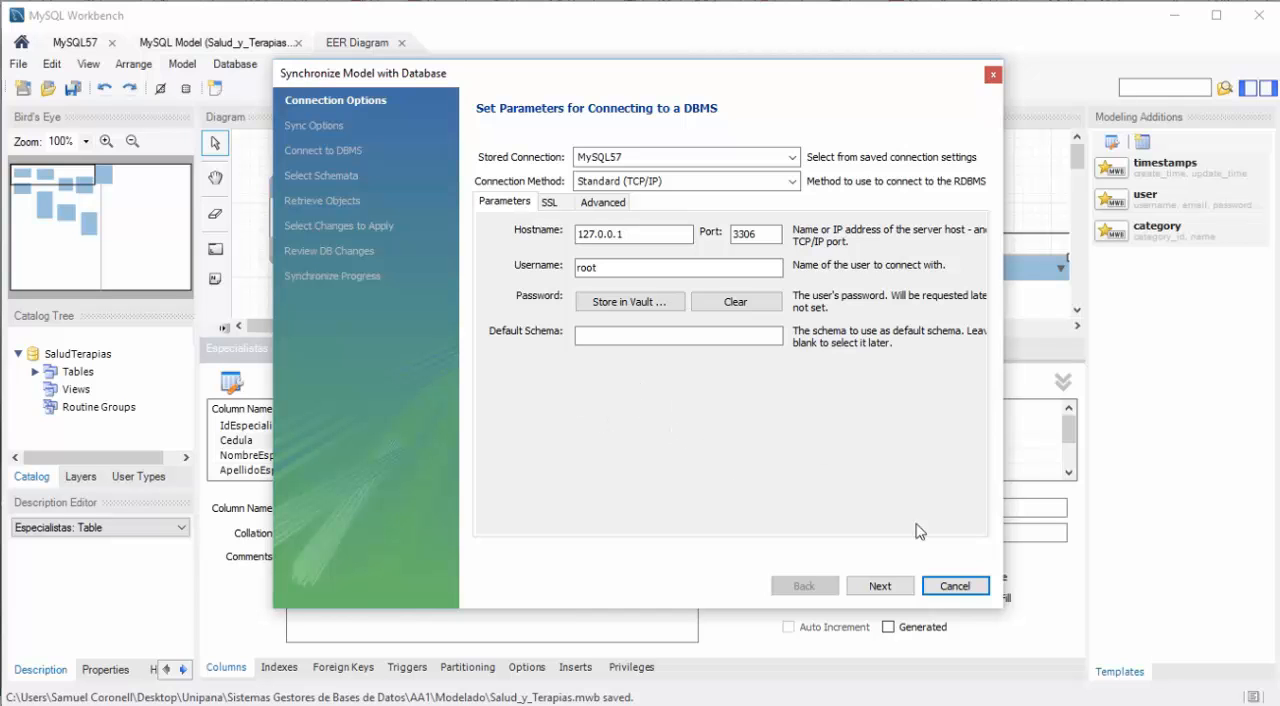
pyautogui.click(879, 586)
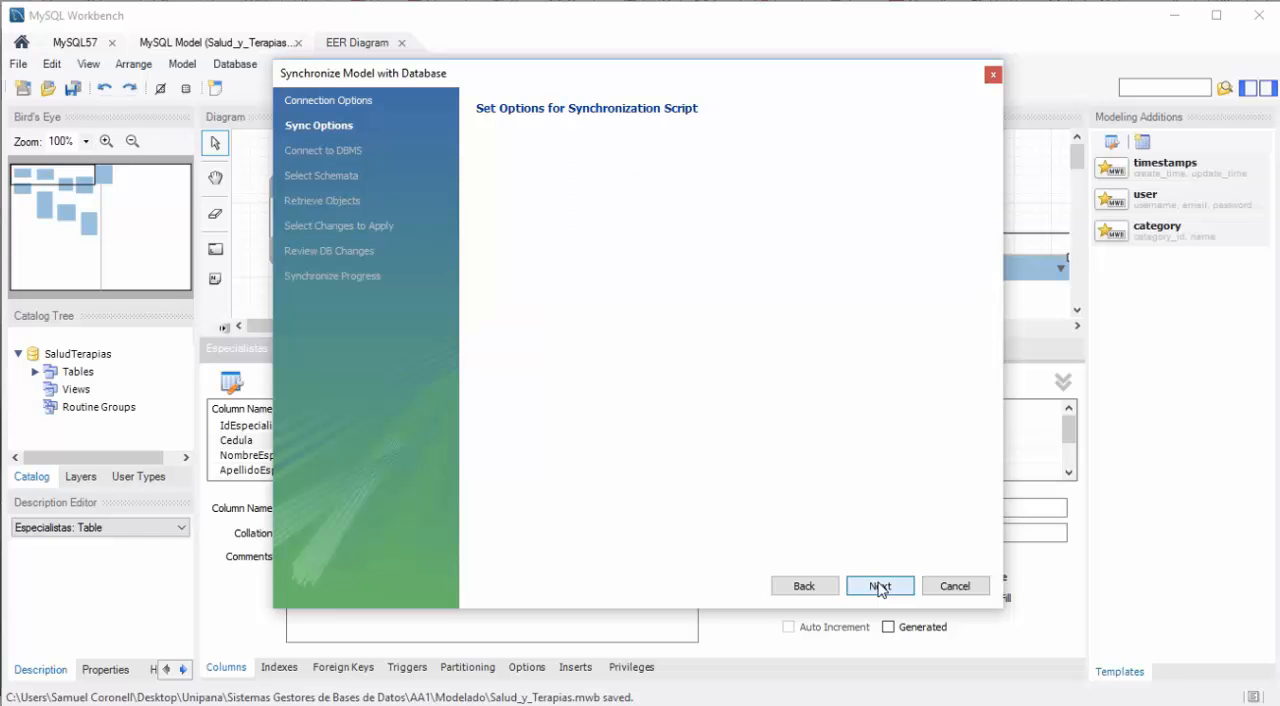
pyautogui.click(879, 586)
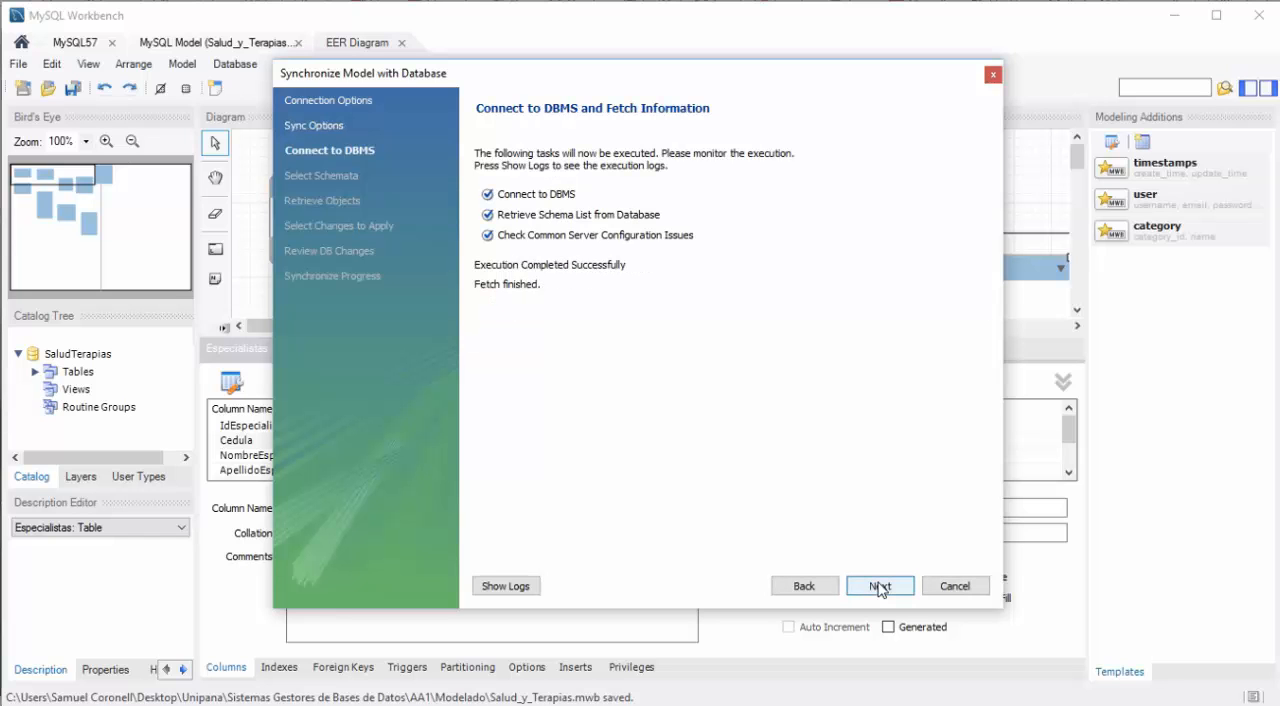
pyautogui.click(879, 586)
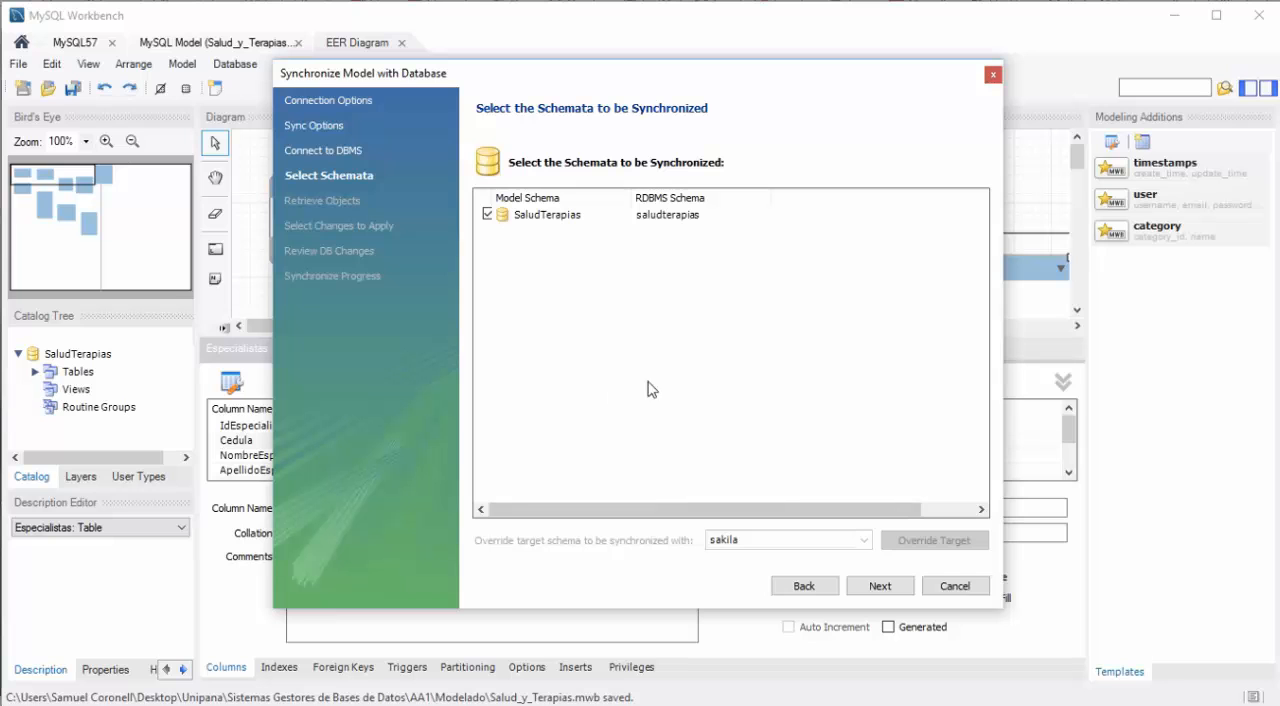
pyautogui.click(866, 586)
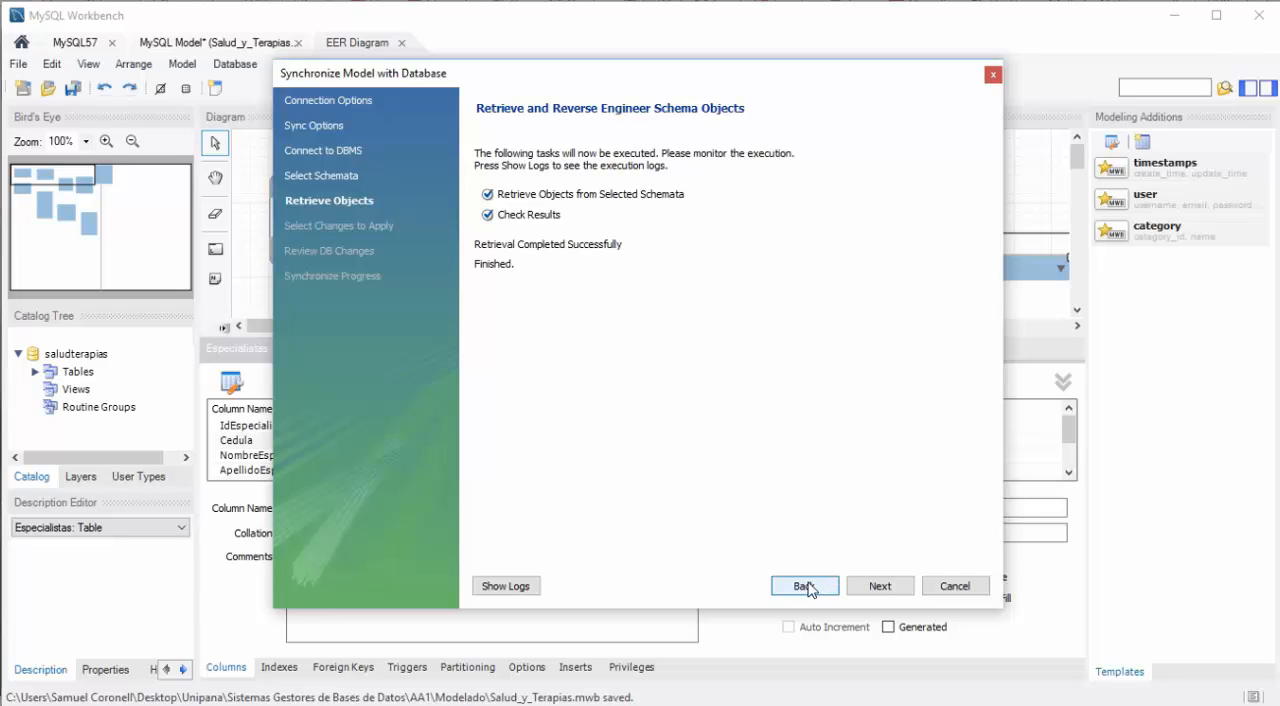
# Step: Return to the schema selection, check the target schema for SaludTerapias and retrieve its objects again
pyautogui.click(806, 587)
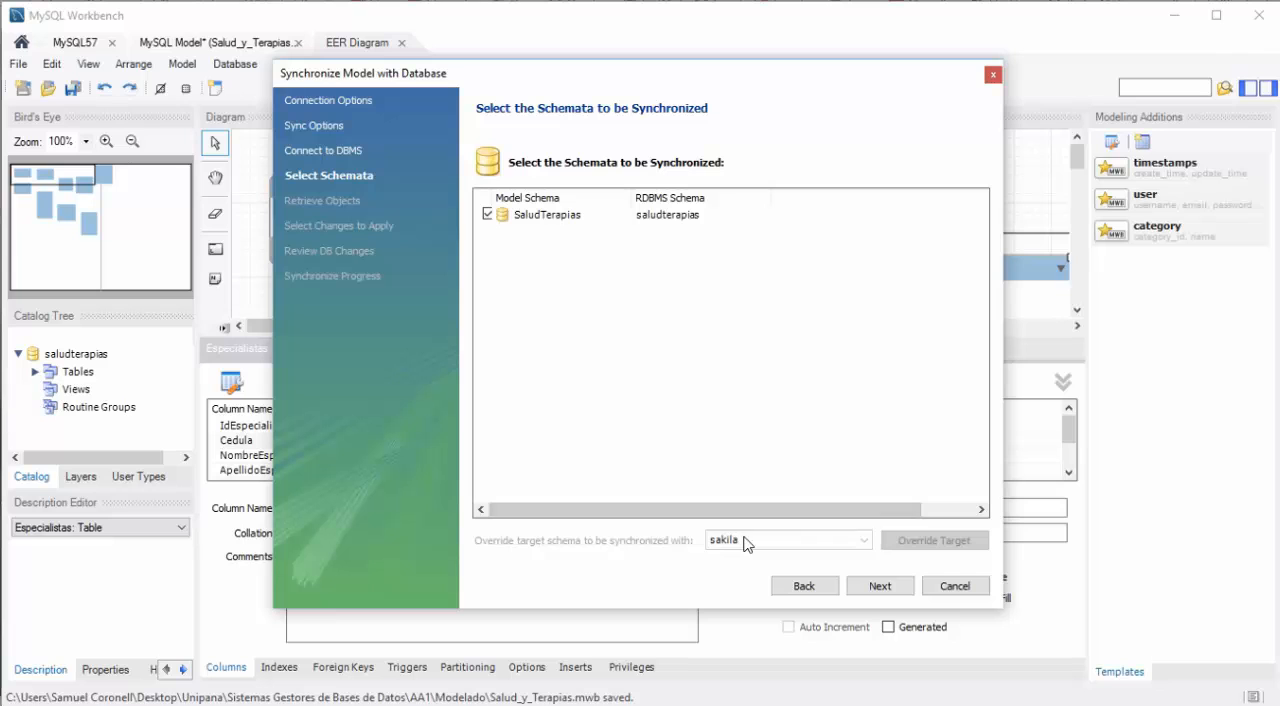
pyautogui.click(540, 216)
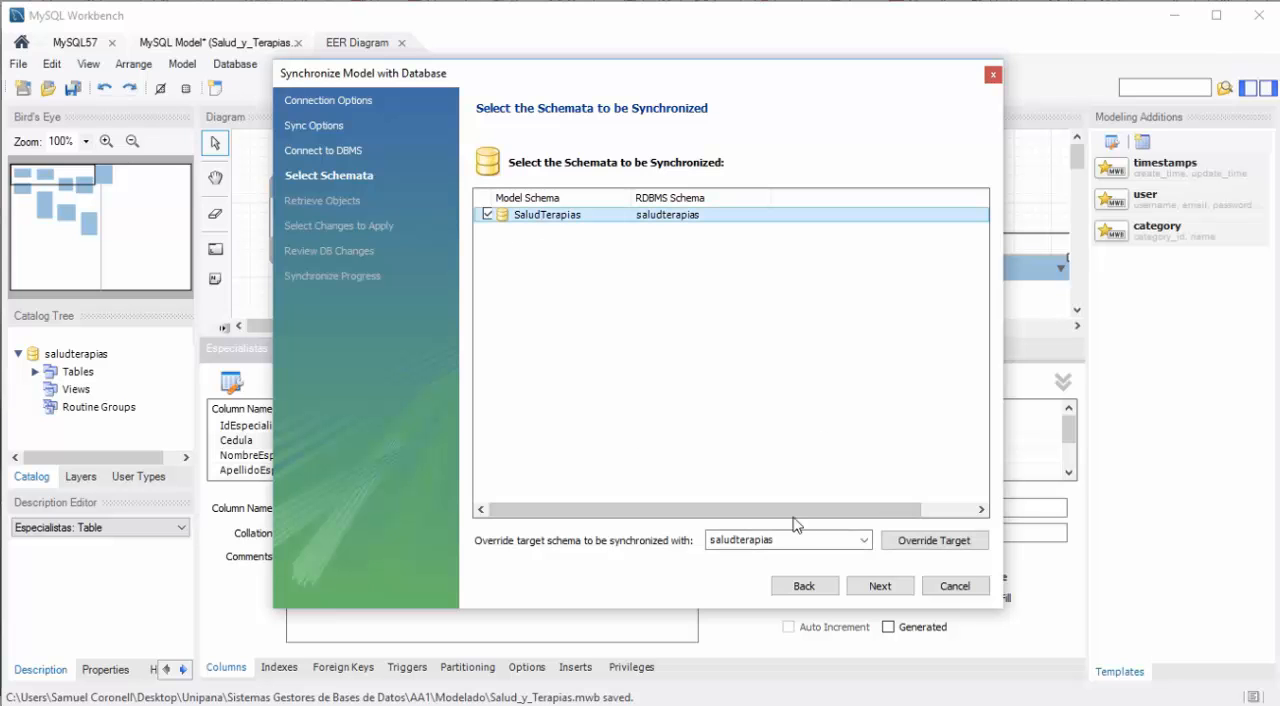
pyautogui.click(879, 587)
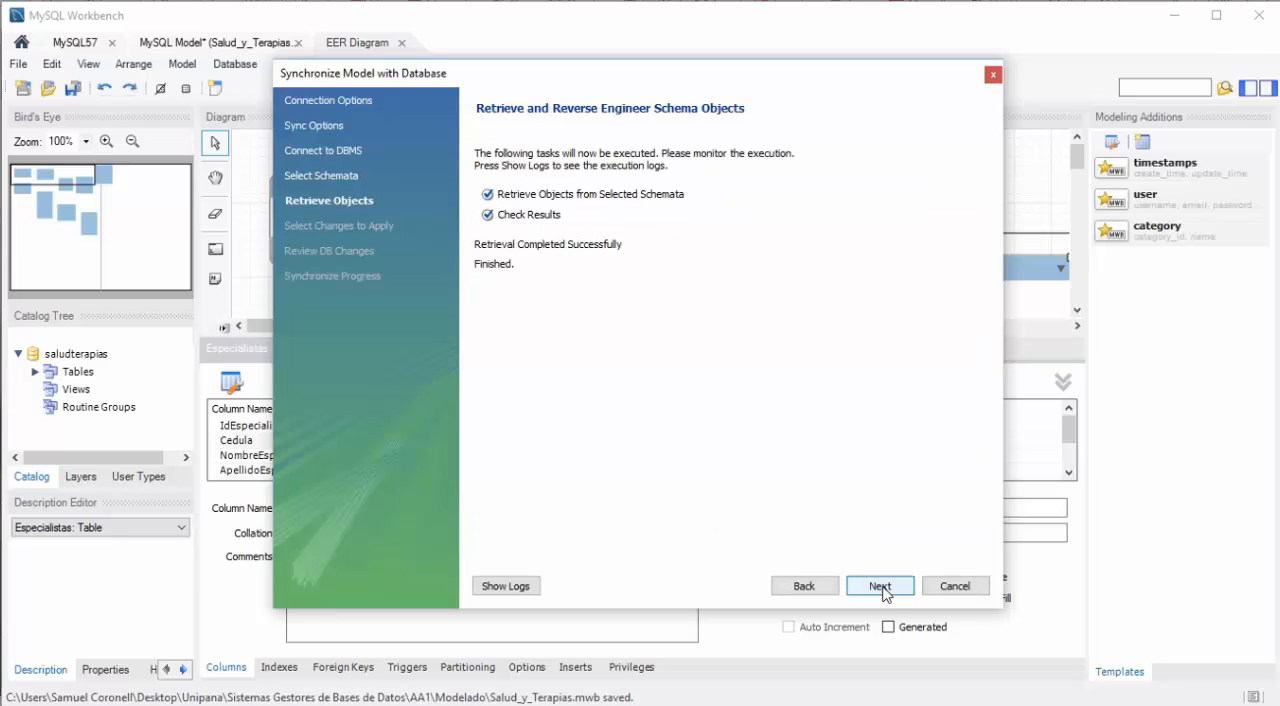
# Step: Review the model and database differences, and execute the script adding the unique index on Cedula to the Especialistas table
pyautogui.click(880, 587)
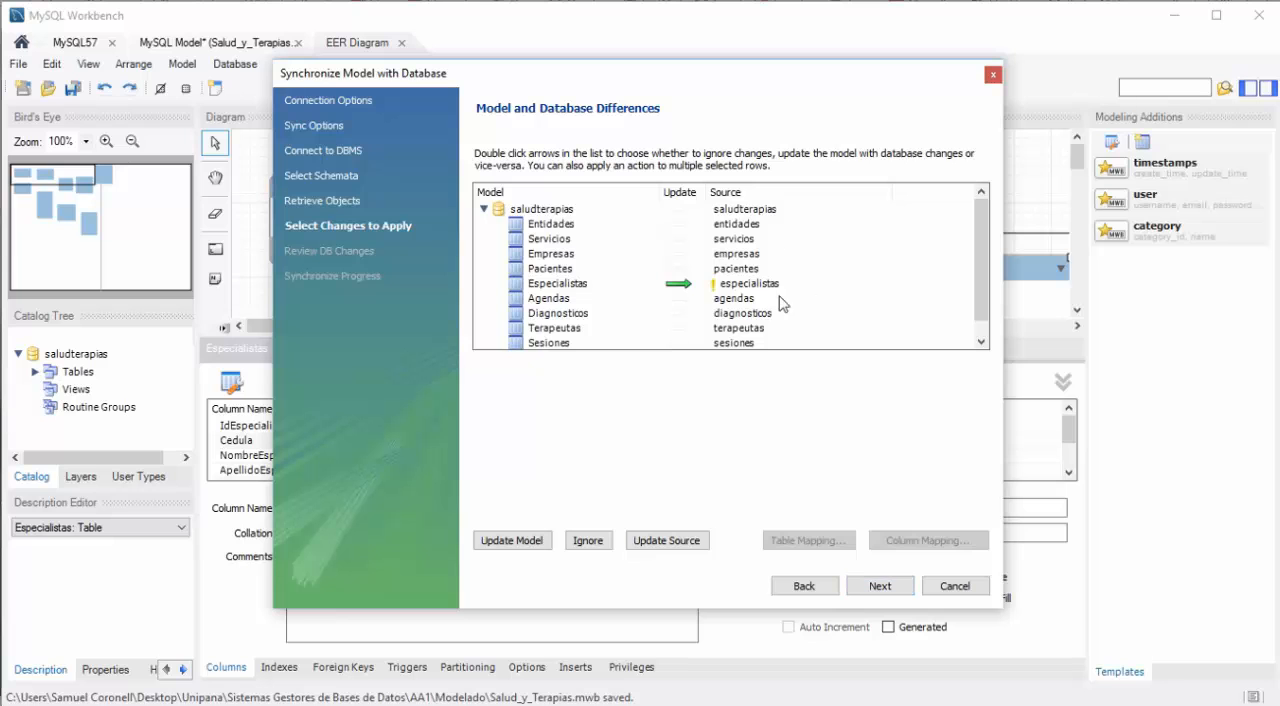
pyautogui.scroll(-1, 980, 255)
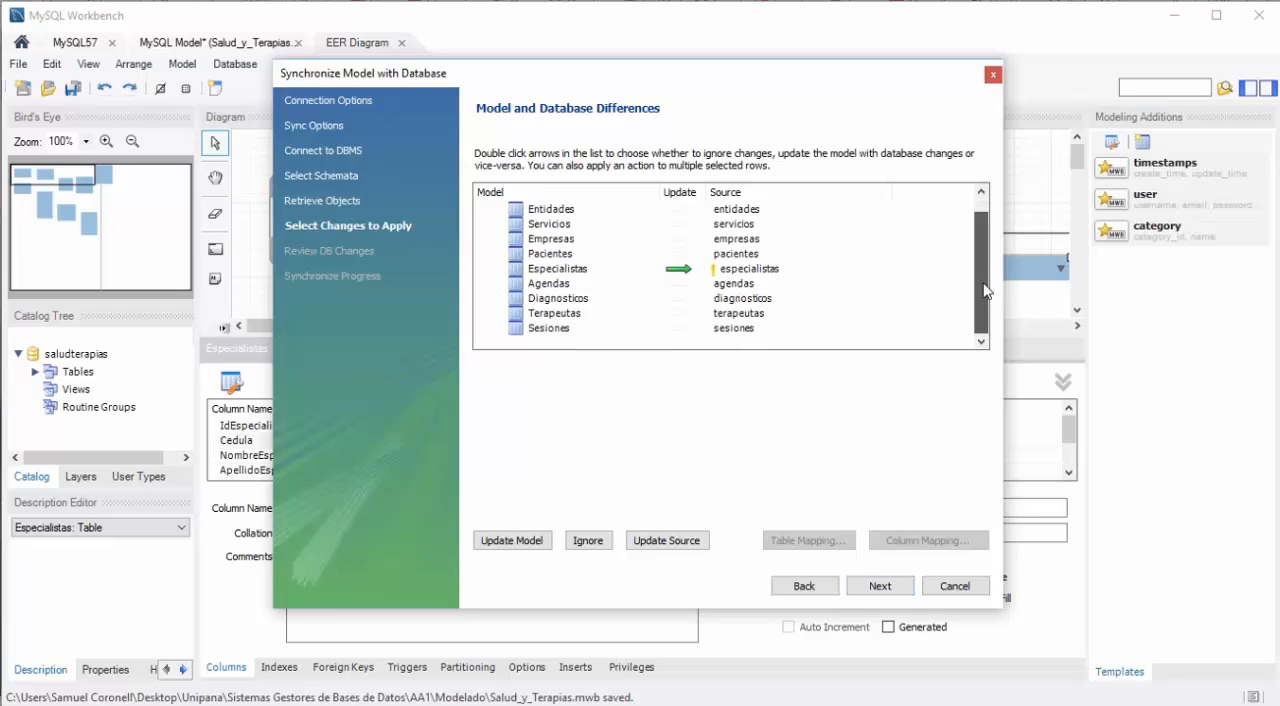
pyautogui.click(864, 587)
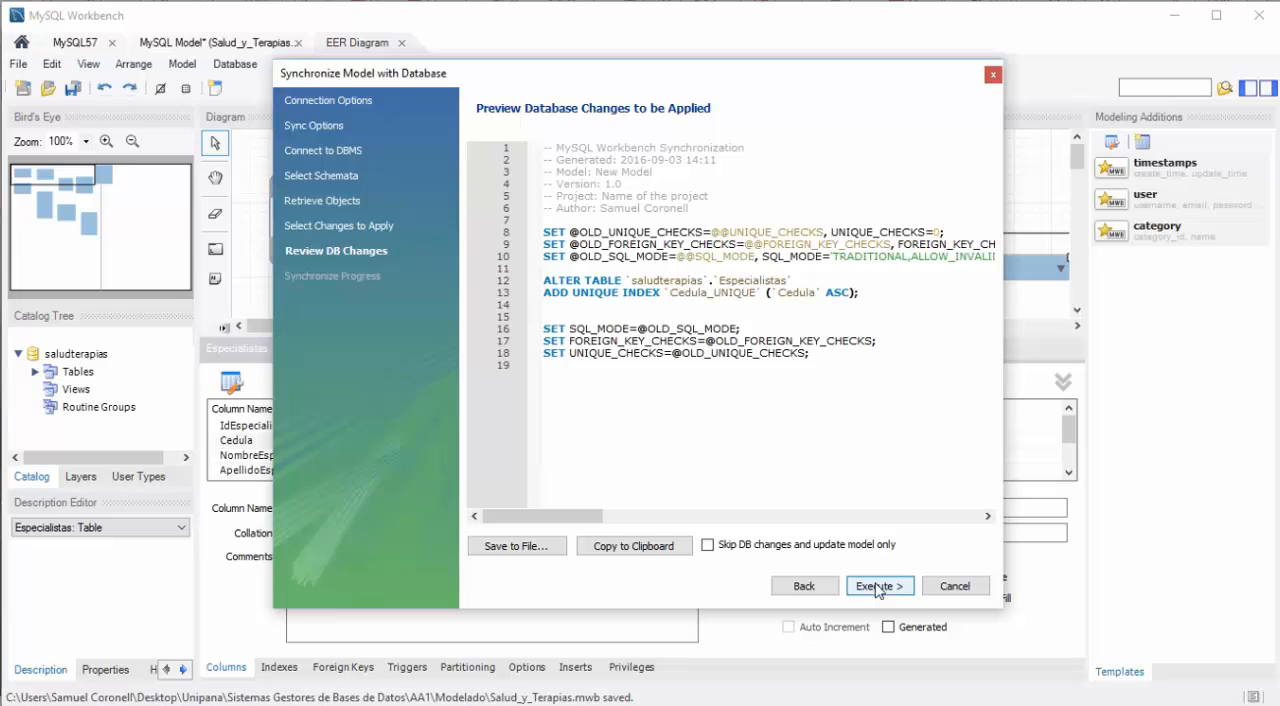
pyautogui.click(876, 587)
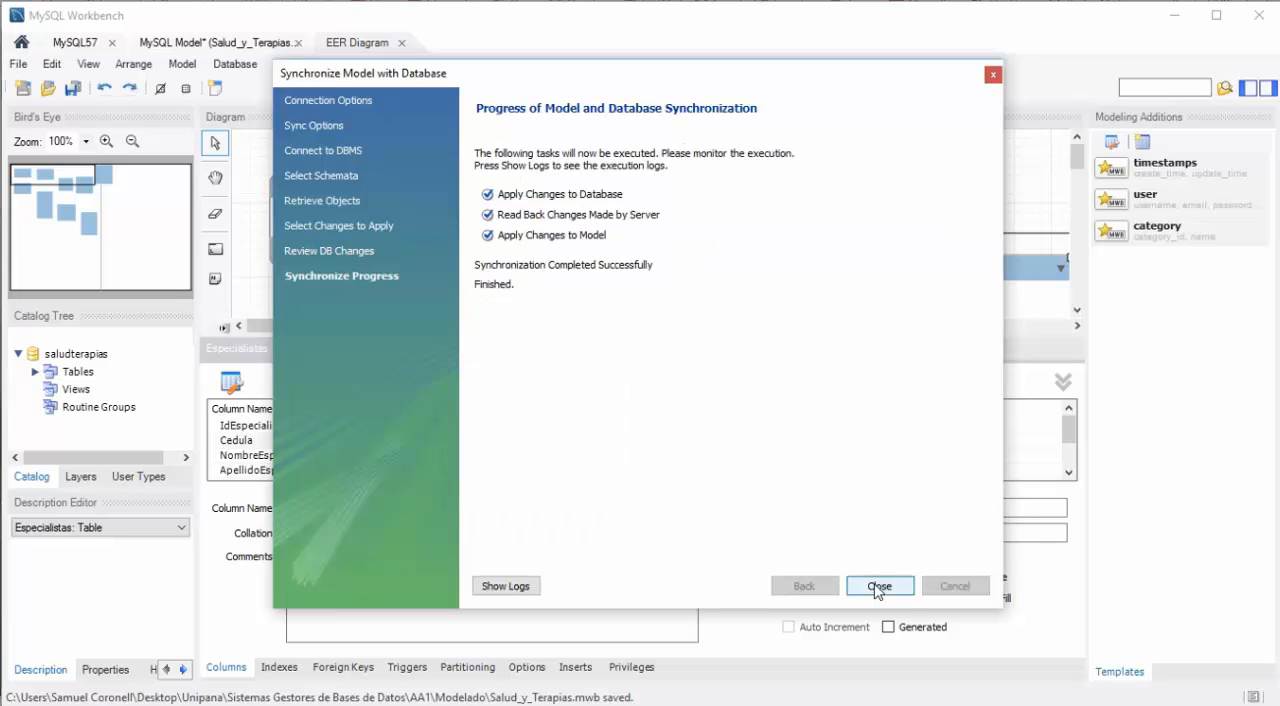
# Step: Close the synchronization wizard, and in the MySQL 5.7 Command Line Client try to insert the existing specialist again with IdEspecialista 2
pyautogui.click(877, 587)
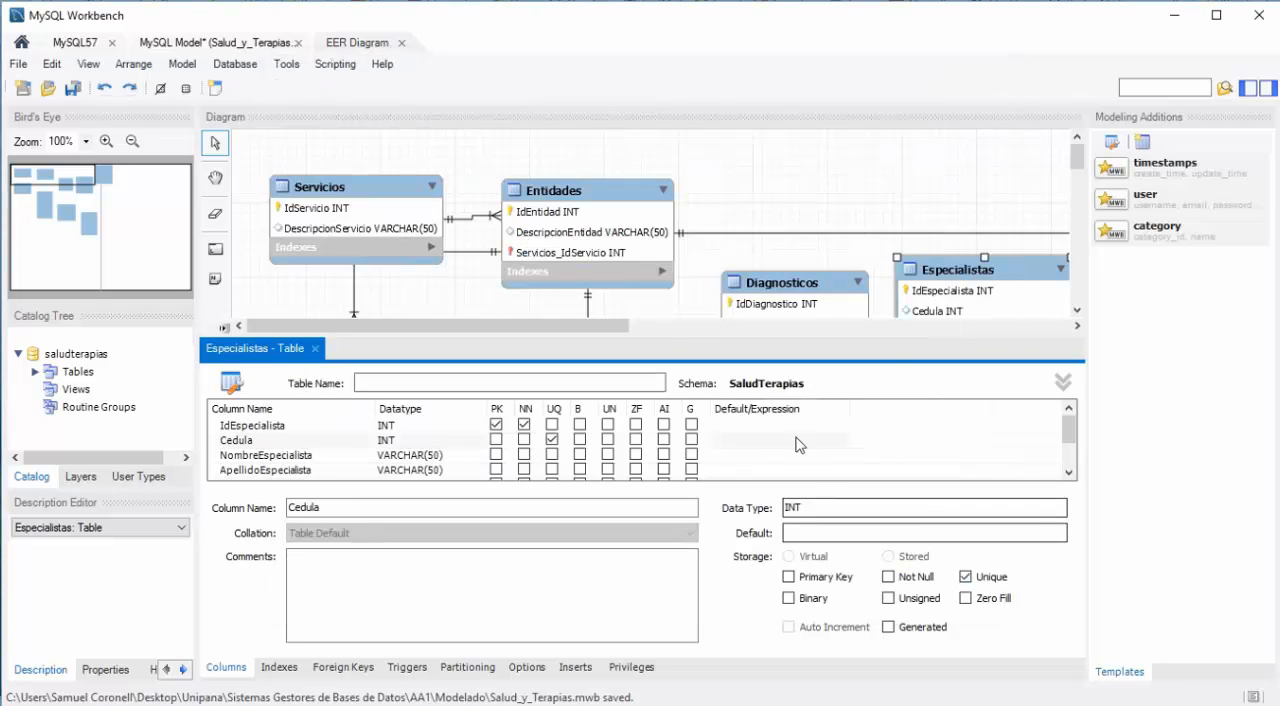
pyautogui.hotkey('alt', 'Tab')
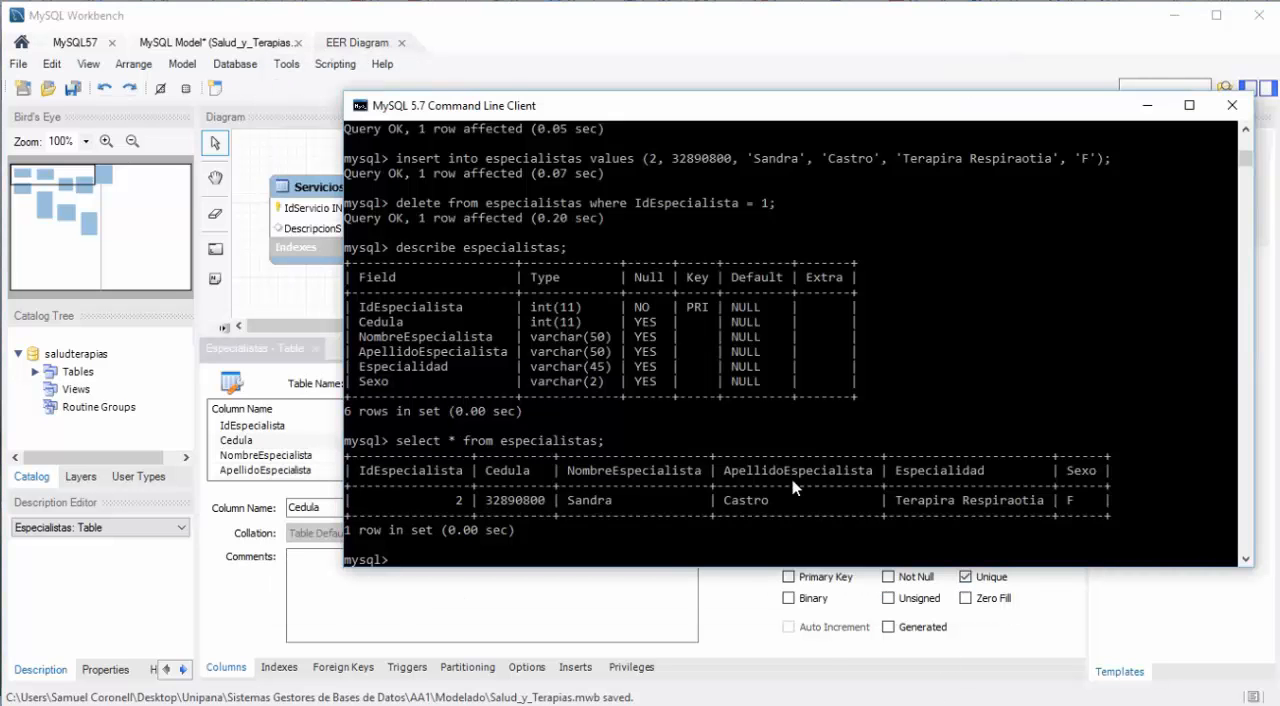
pyautogui.click(569, 534)
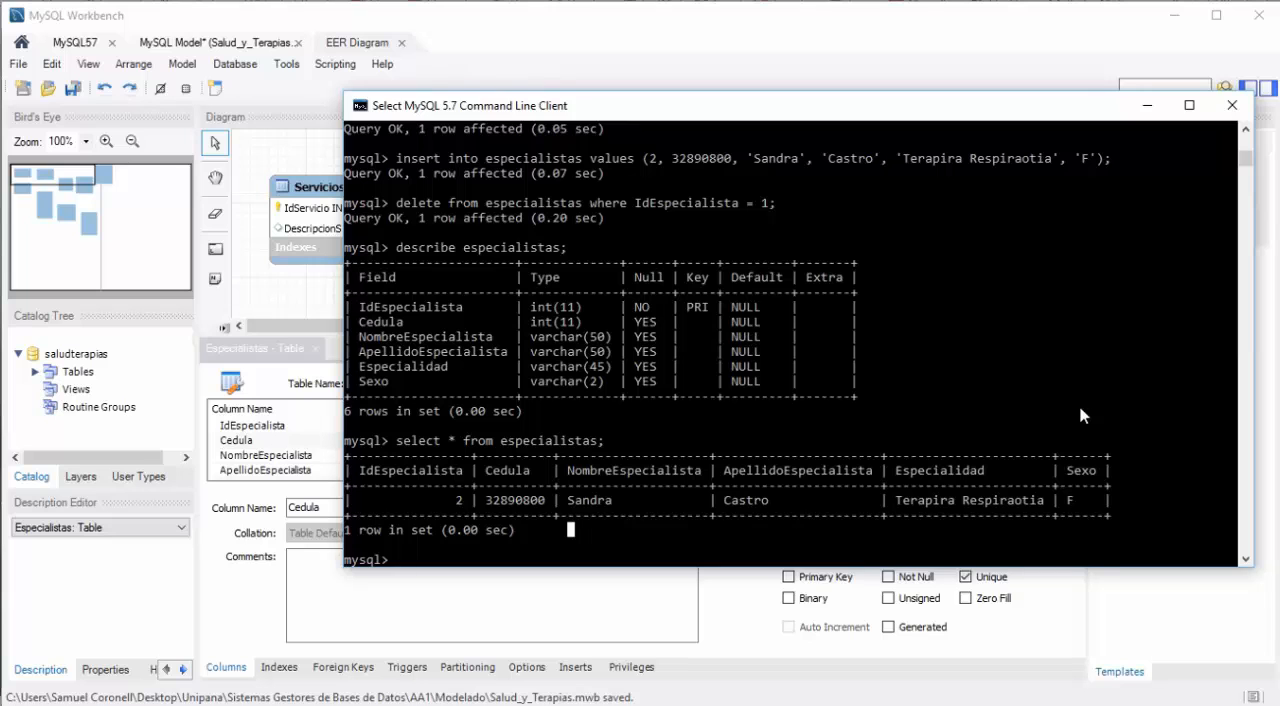
pyautogui.press('Up')
pyautogui.press('Up')
pyautogui.press('Up')
pyautogui.press('Up')
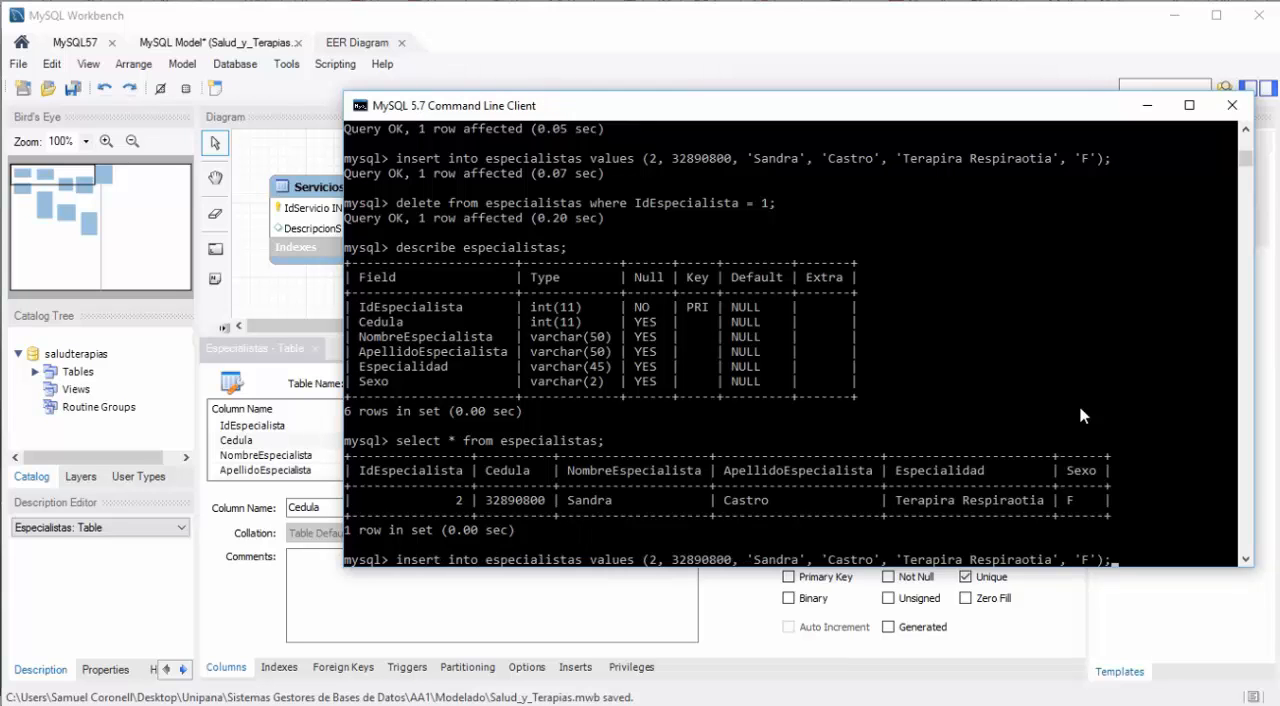
pyautogui.press('Return')
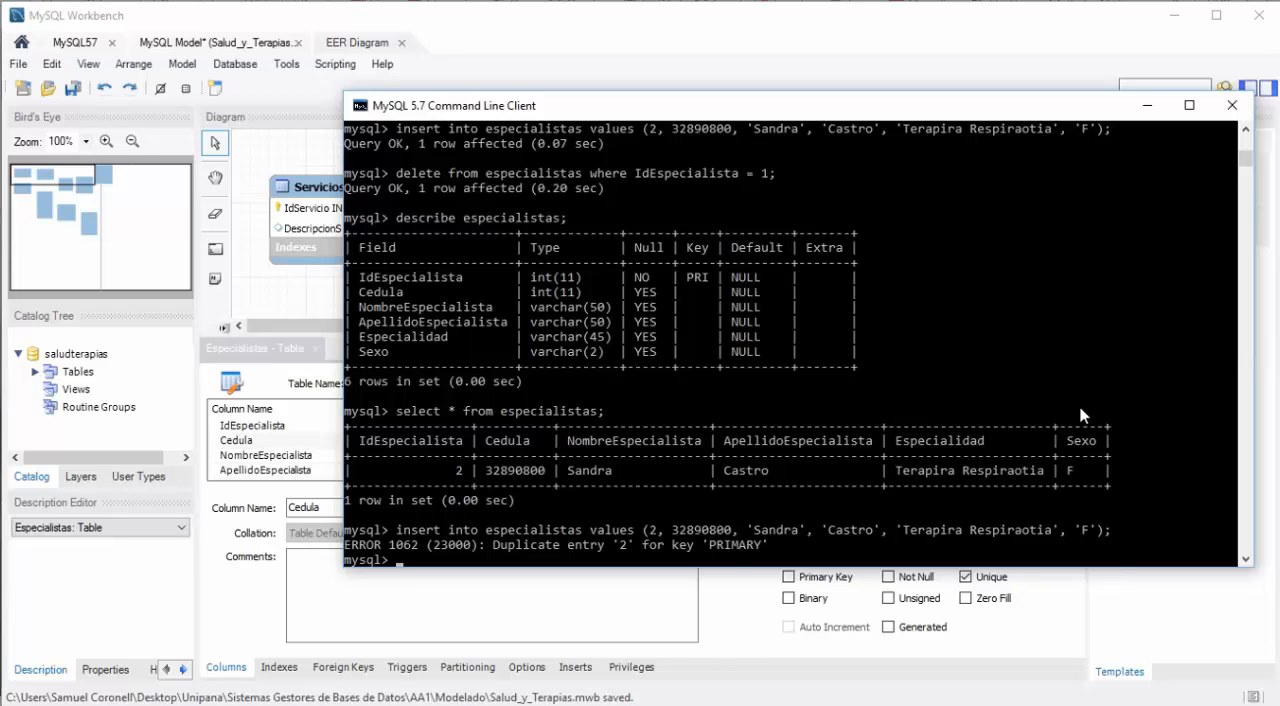
# Step: Try to insert the same specialist with IdEspecialista 3 and the same Cedula, to test the unique index
pyautogui.press('Up')
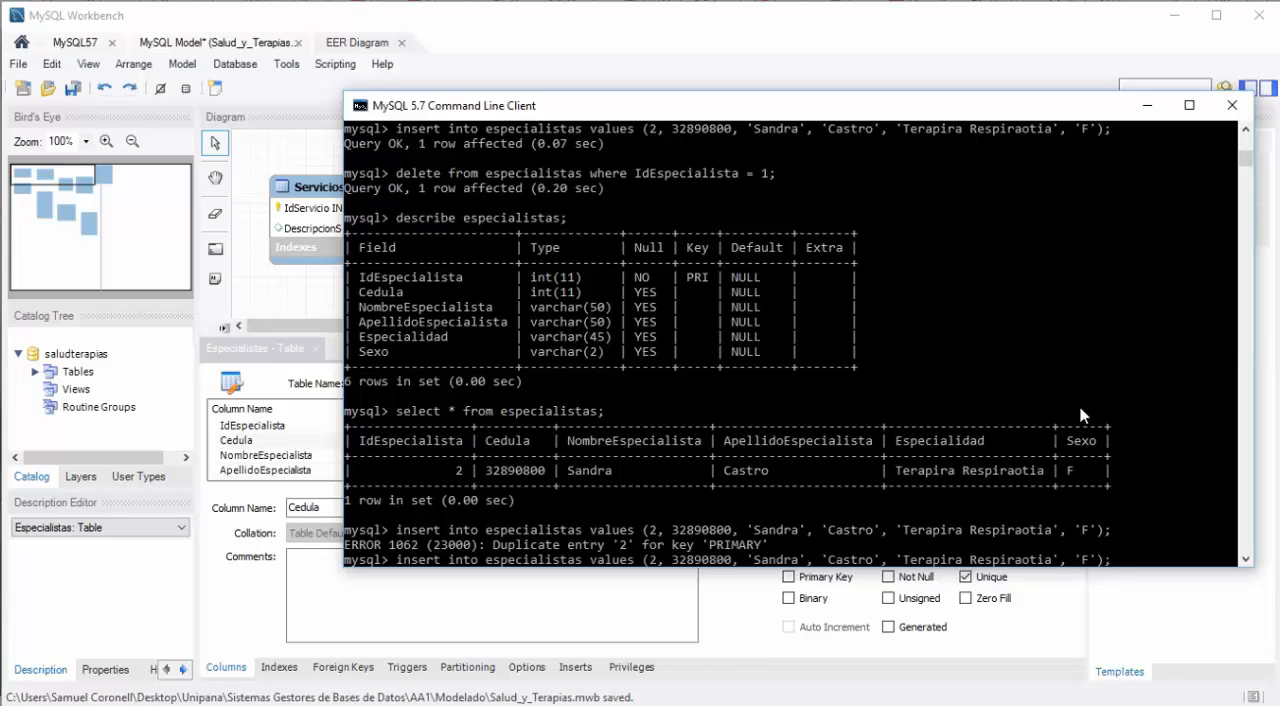
pyautogui.press('Left')
pyautogui.press('Left')
pyautogui.press('Left')
pyautogui.press('Left')
pyautogui.press('Left')
pyautogui.press('Left')
pyautogui.press('Left')
pyautogui.press('Left')
pyautogui.press('Left')
pyautogui.press('Left')
pyautogui.press('Left')
pyautogui.press('Left')
pyautogui.press('Left')
pyautogui.press('Left')
pyautogui.press('Left')
pyautogui.press('Left')
pyautogui.press('Left')
pyautogui.press('Left')
pyautogui.press('Left')
pyautogui.press('Left')
pyautogui.press('BackSpace')
pyautogui.write('3')
pyautogui.press('Return')
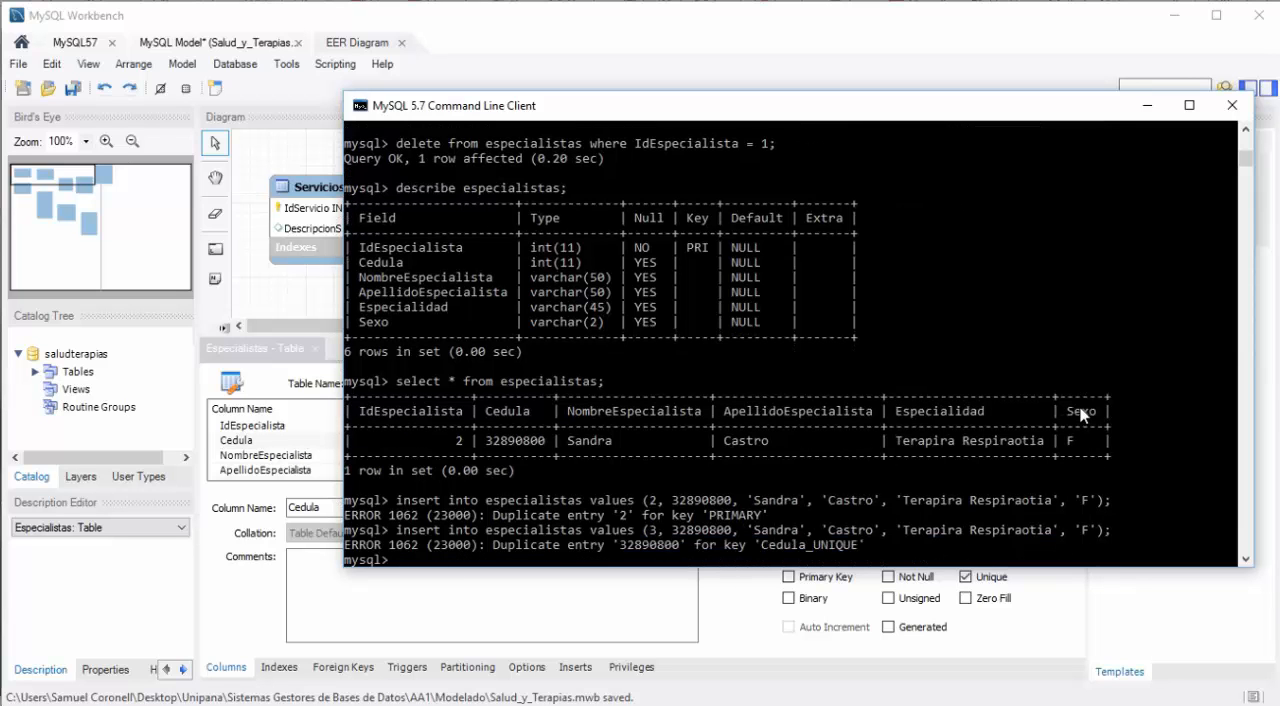
# Step: Set the IdEspecialista in the insert statement back to 2 and try to insert the duplicate specialist once more
pyautogui.press('Up')
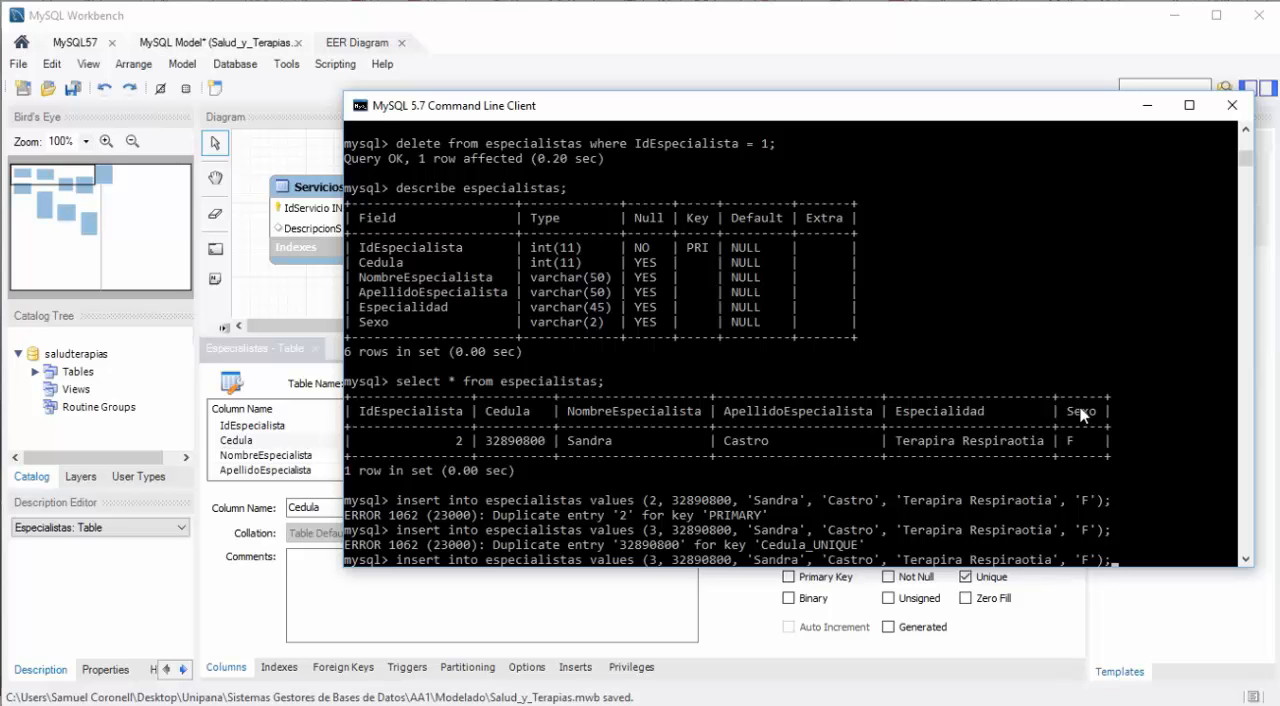
pyautogui.press('Left')
pyautogui.press('Left')
pyautogui.press('Left')
pyautogui.press('Left')
pyautogui.press('Left')
pyautogui.press('Left')
pyautogui.press('Left')
pyautogui.press('Left')
pyautogui.press('Left')
pyautogui.press('Left')
pyautogui.press('Left')
pyautogui.press('Left')
pyautogui.press('Left')
pyautogui.press('Left')
pyautogui.press('Left')
pyautogui.press('Left')
pyautogui.press('Left')
pyautogui.press('Left')
pyautogui.press('Left')
pyautogui.press('Left')
pyautogui.press('BackSpace')
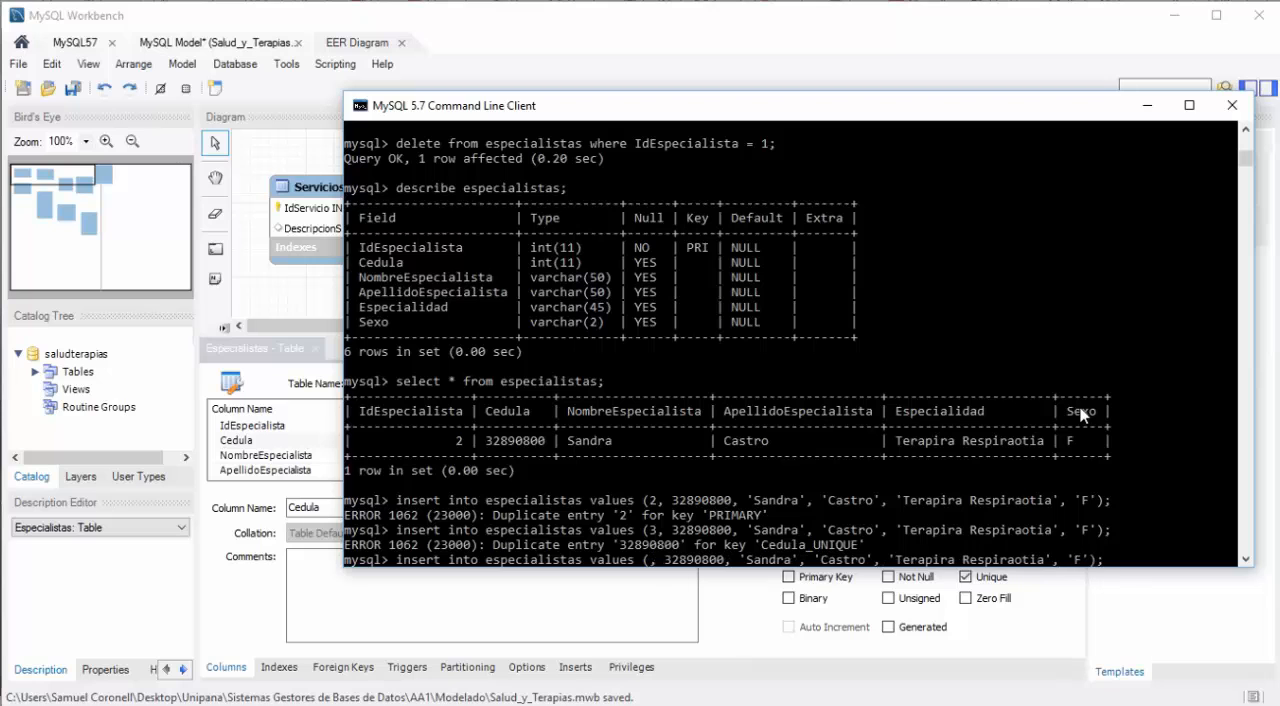
pyautogui.write('2')
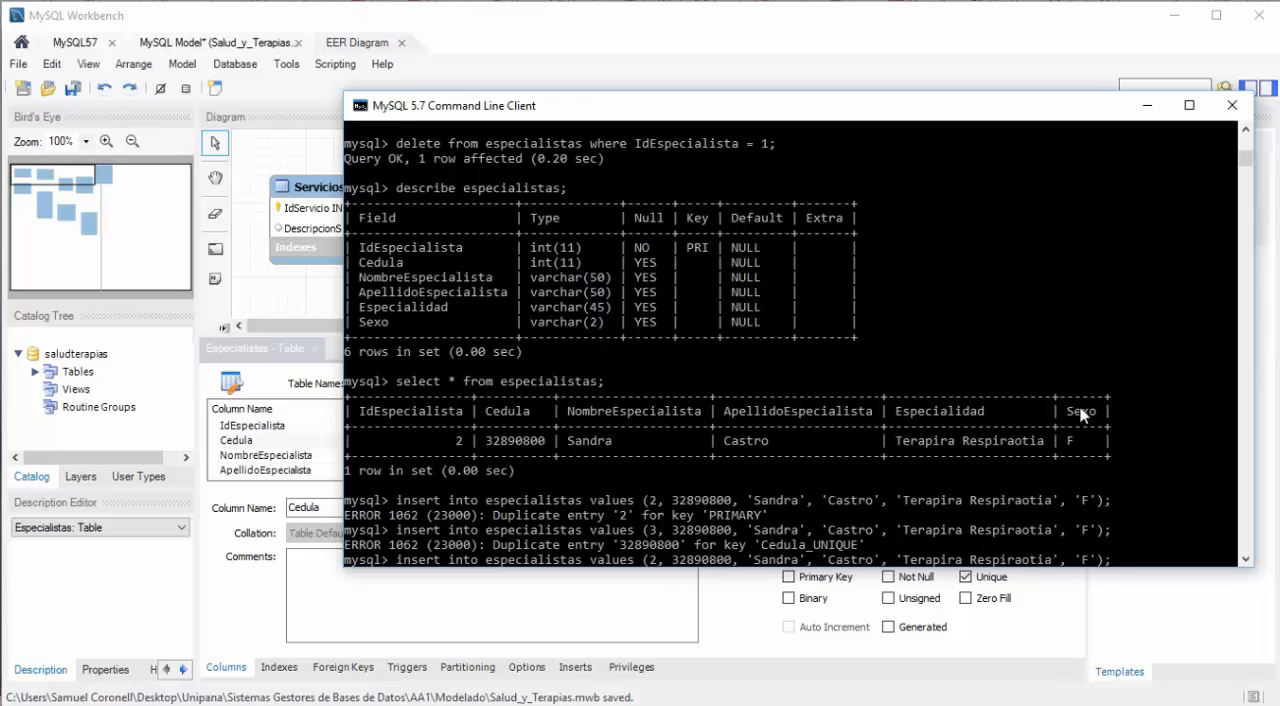
pyautogui.press('Return')
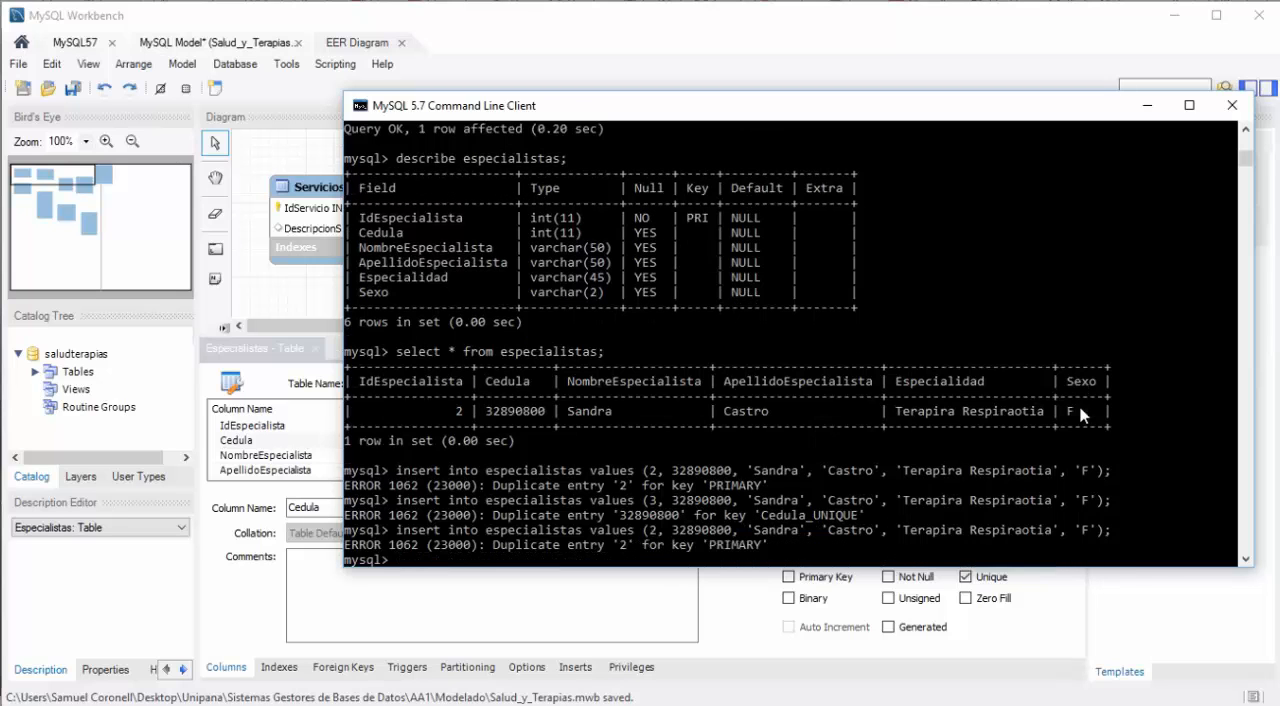
# Step: Recall the last insert statement for especialistas and replace its Cedula value with the new specialist's ID number
pyautogui.press('Up')
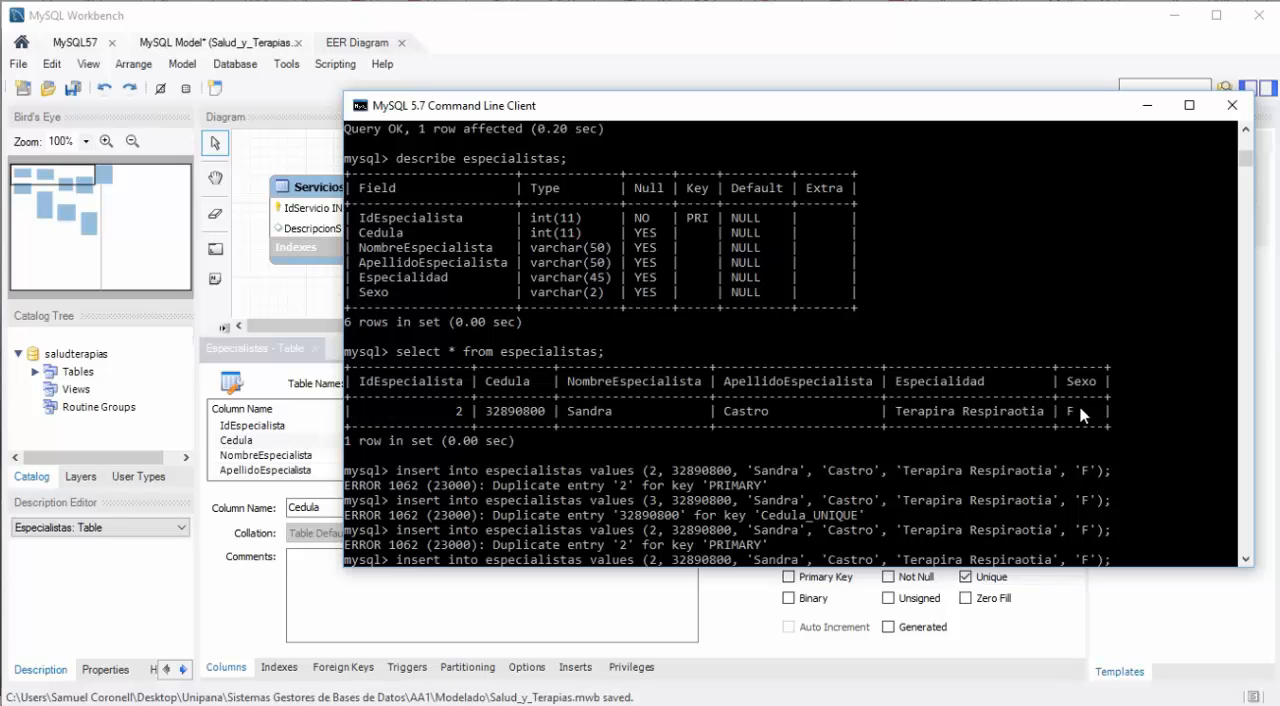
pyautogui.press('Left')
pyautogui.press('Left')
pyautogui.press('Left')
pyautogui.press('Left')
pyautogui.press('Left')
pyautogui.press('Left')
pyautogui.press('Left')
pyautogui.press('Left')
pyautogui.press('Left')
pyautogui.press('Left')
pyautogui.press('Left')
pyautogui.press('Left')
pyautogui.press('Left')
pyautogui.press('Left')
pyautogui.press('Left')
pyautogui.press('Left')
pyautogui.press('Left')
pyautogui.press('Left')
pyautogui.press('Left')
pyautogui.press('Left')
pyautogui.press('Left')
pyautogui.press('Left')
pyautogui.press('Left')
pyautogui.press('Left')
pyautogui.press('Left')
pyautogui.press('Left')
pyautogui.press('Left')
pyautogui.press('Left')
pyautogui.press('Left')
pyautogui.press('Left')
pyautogui.press('Left')
pyautogui.press('Left')
pyautogui.press('BackSpace')
pyautogui.press('BackSpace')
pyautogui.press('BackSpace')
pyautogui.press('BackSpace')
pyautogui.press('BackSpace')
pyautogui.press('BackSpace')
pyautogui.press('BackSpace')
pyautogui.press('BackSpace')
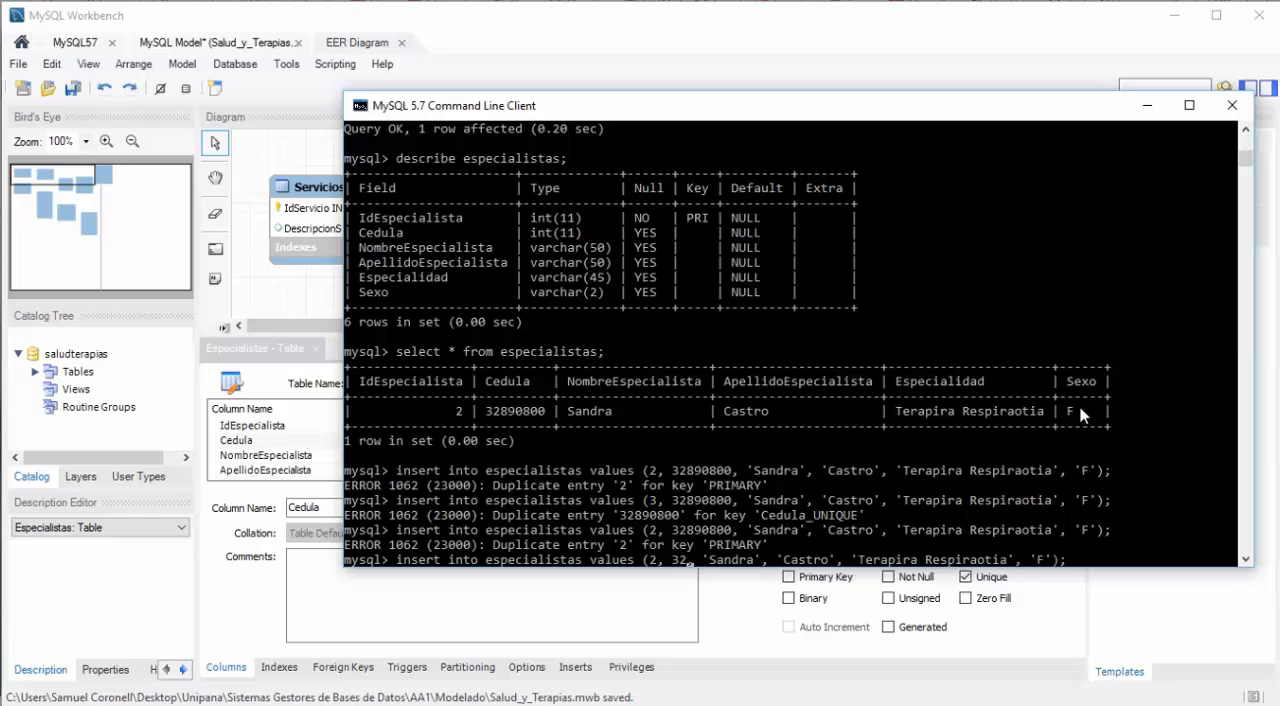
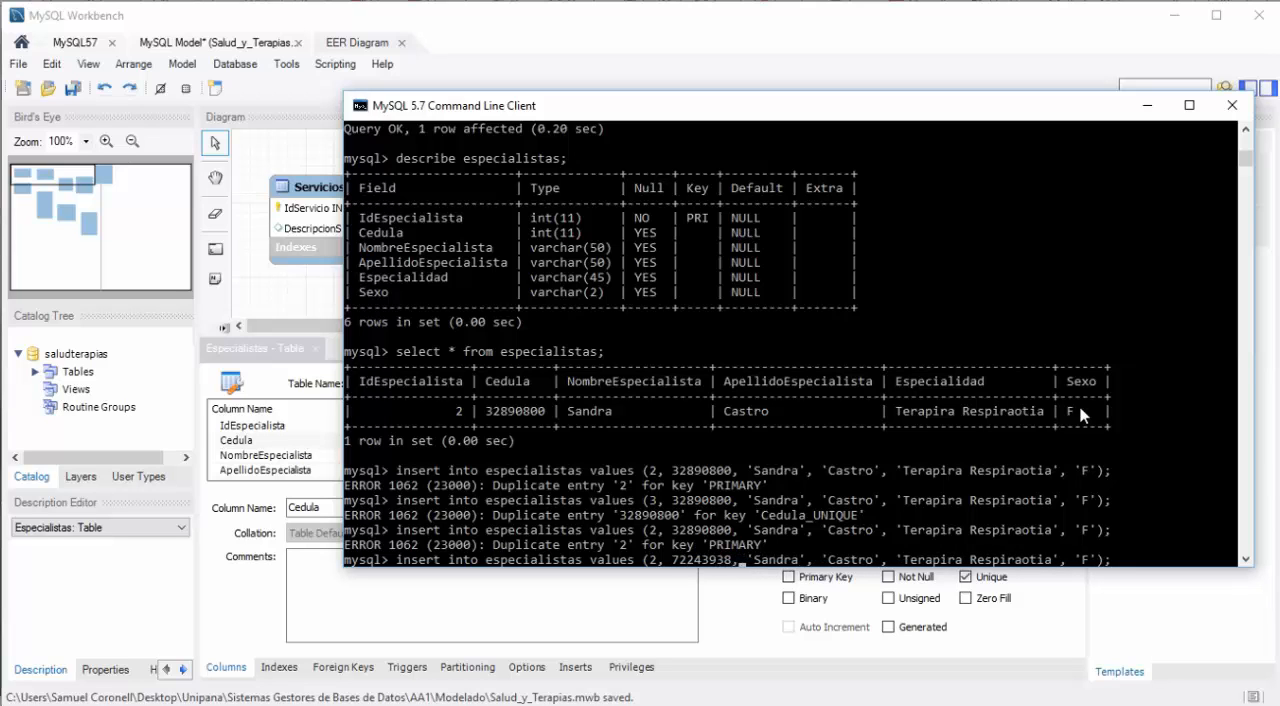
# Step: Replace the first name and last name in the insert statement with those of the new specialist
pyautogui.press('Right')
pyautogui.press('Right')
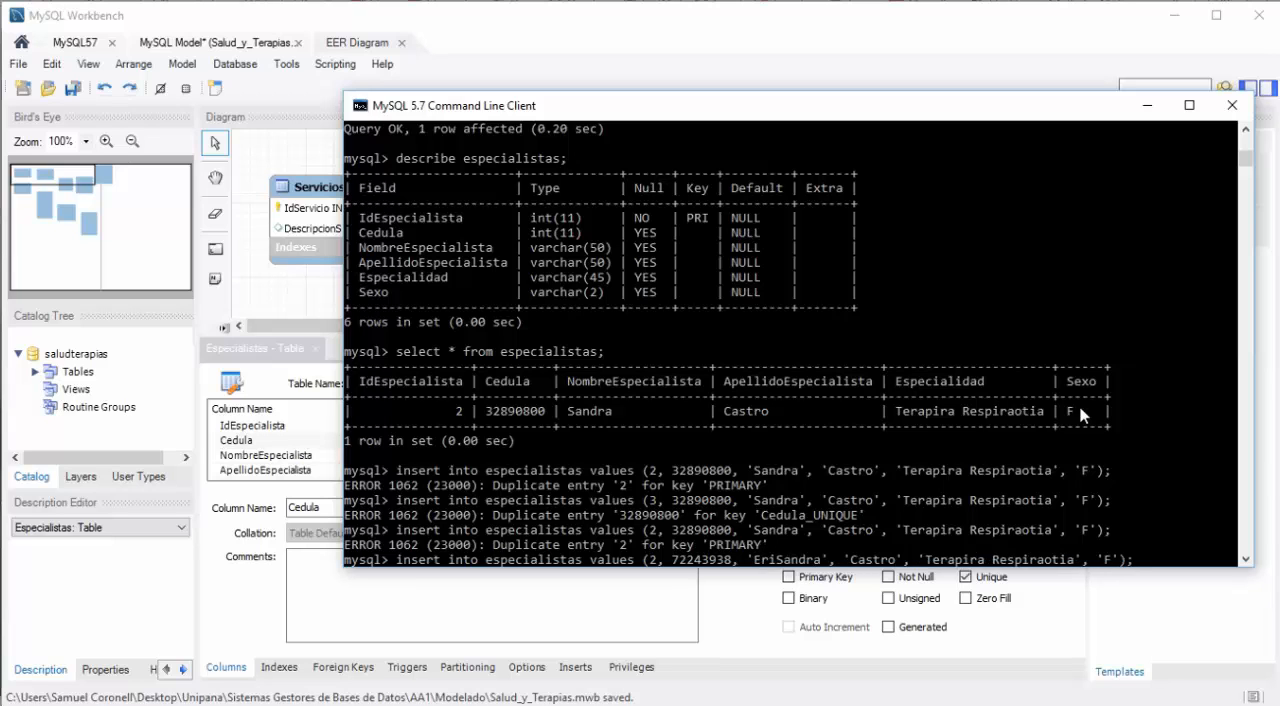
pyautogui.press('Delete')
pyautogui.press('Delete')
pyautogui.press('Delete')
pyautogui.press('Delete')
pyautogui.press('Delete')
pyautogui.press('Delete')
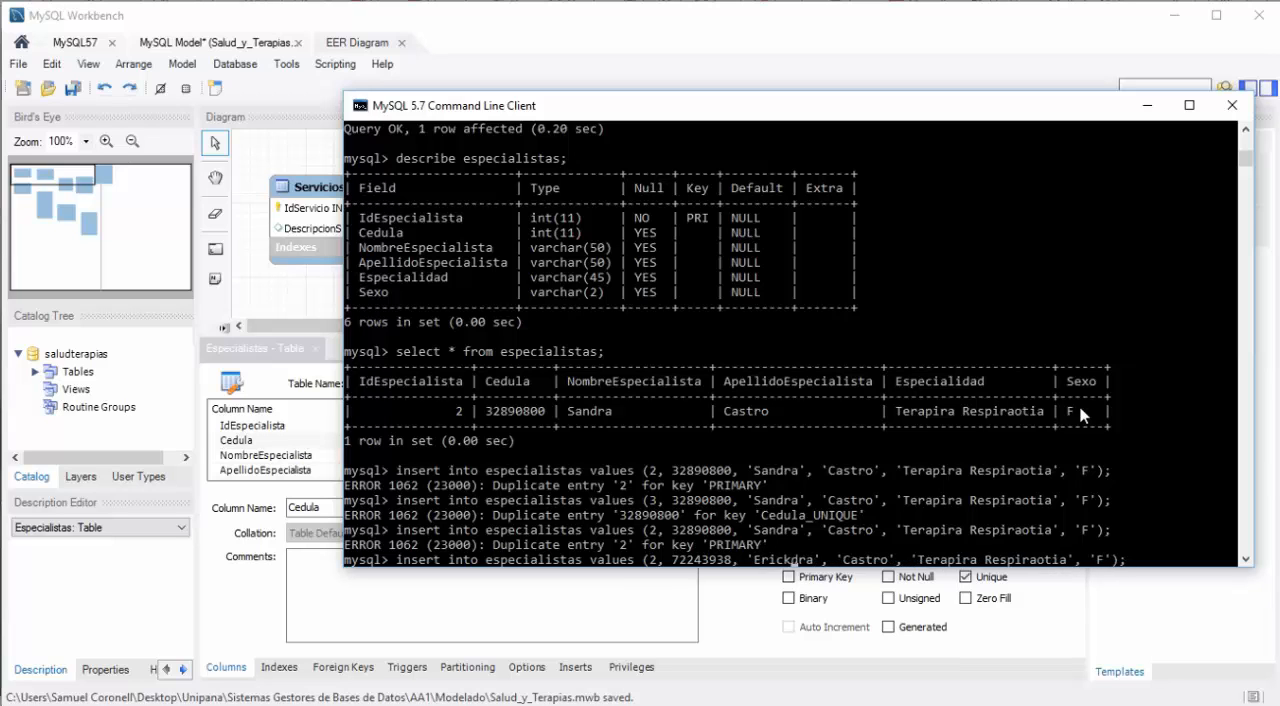
pyautogui.press('Right')
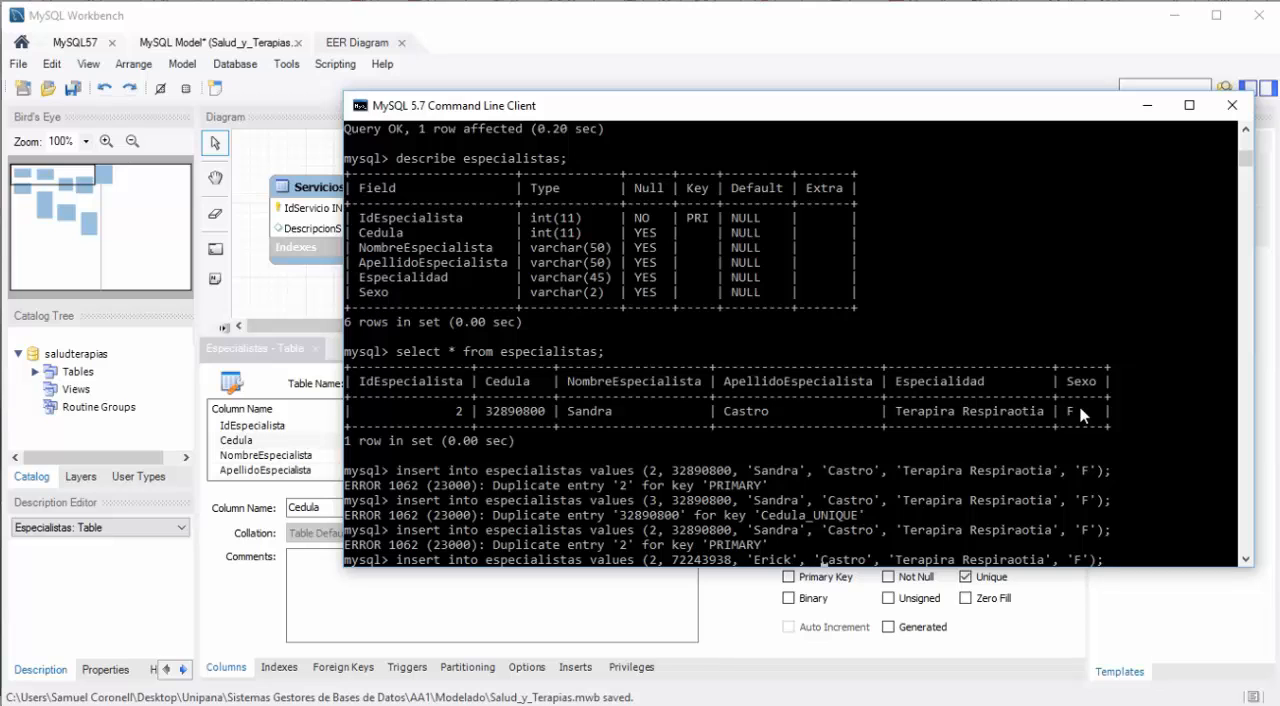
pyautogui.press('Delete')
pyautogui.press('Delete')
pyautogui.press('Delete')
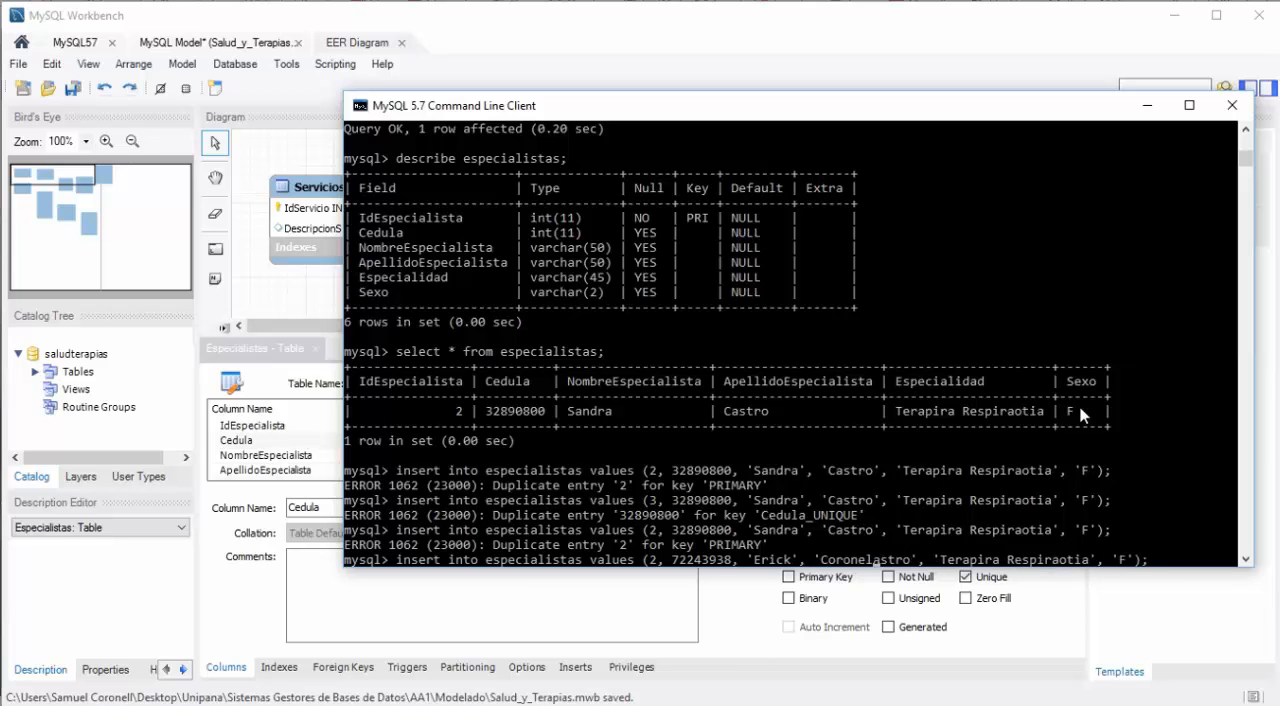
pyautogui.press('Delete')
pyautogui.press('Delete')
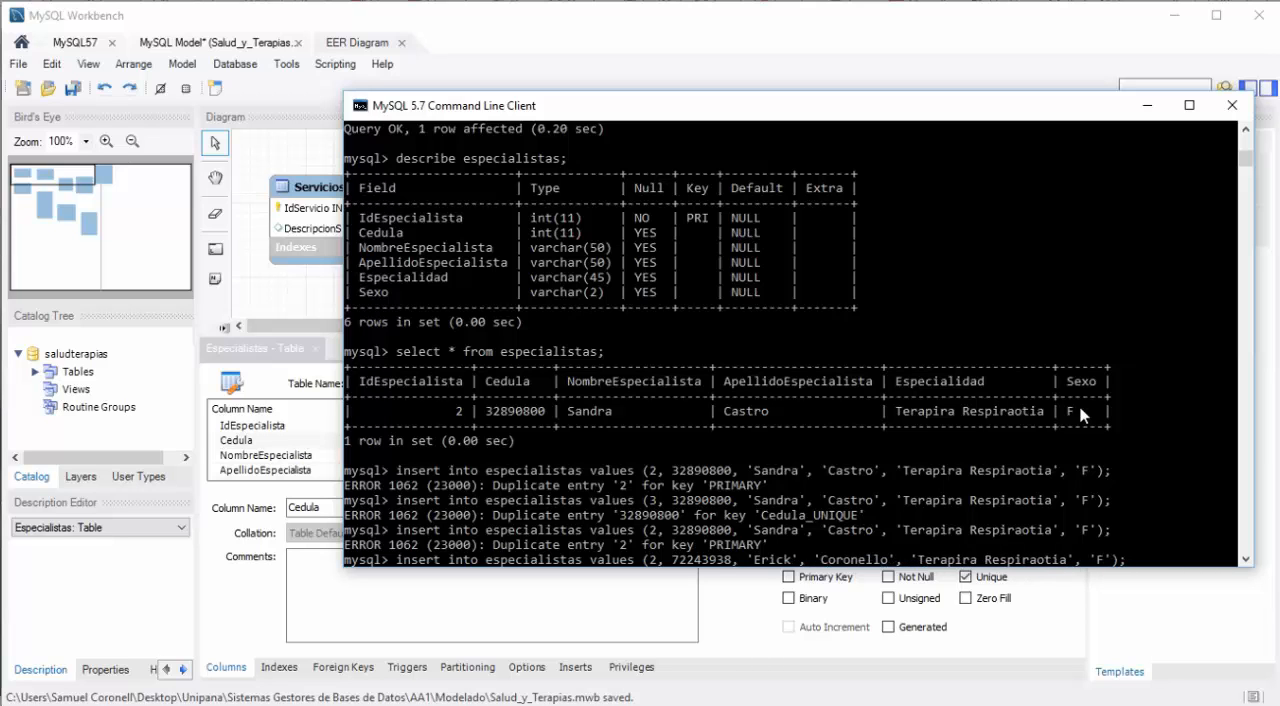
pyautogui.press('Delete')
# Step: Change the specialty to 'Terapira Muscular' and the sex to 'M', and try to run the insert with IdEspecialista 2
pyautogui.press('Right')
pyautogui.press('Right')
pyautogui.press('Right')
pyautogui.press('Right')
pyautogui.press('Right')
pyautogui.press('Right')
pyautogui.press('Right')
pyautogui.press('Right')
pyautogui.press('Right')
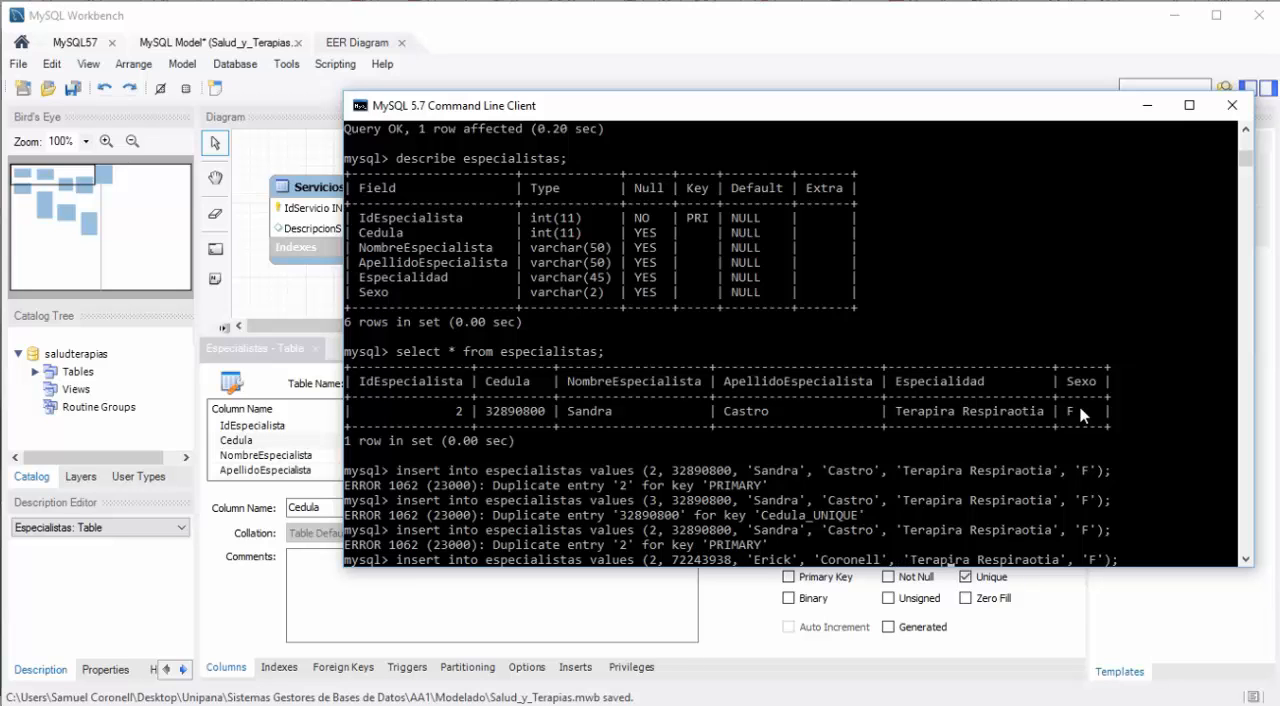
pyautogui.press('Right')
pyautogui.press('Right')
pyautogui.press('Right')
pyautogui.press('Right')
pyautogui.write('Muscula')
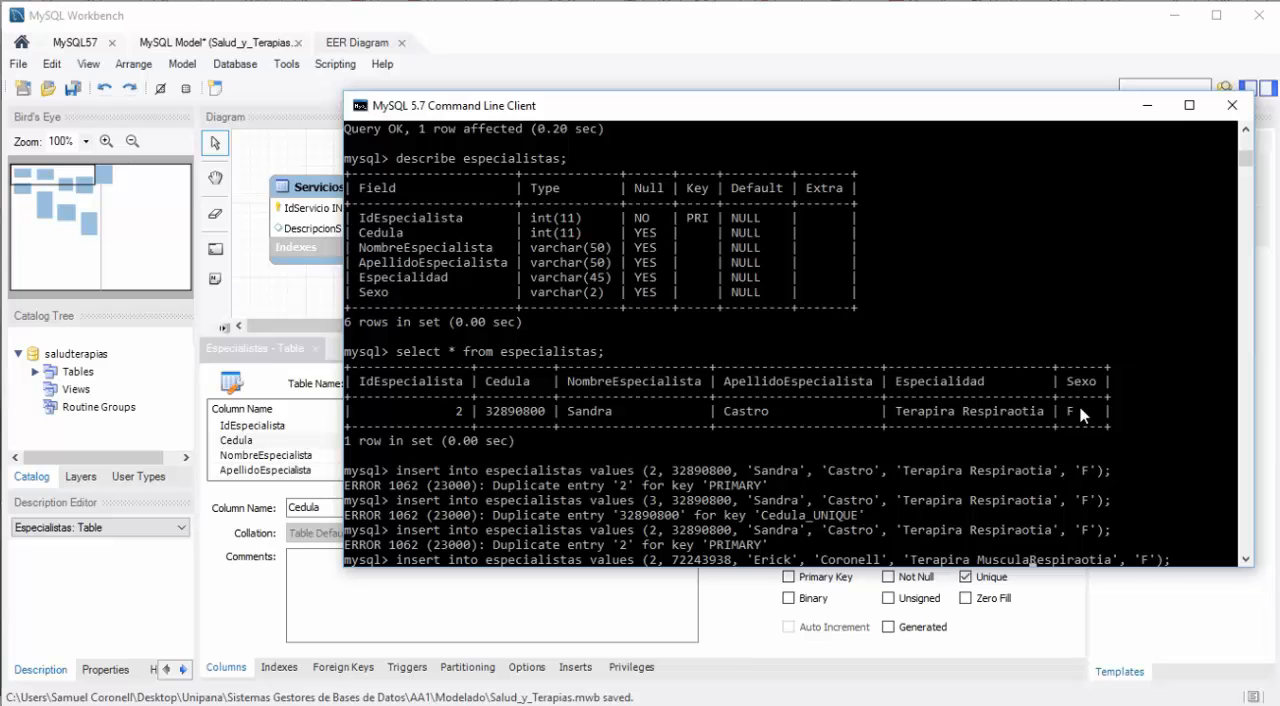
pyautogui.write('r')
pyautogui.press('Delete')
pyautogui.press('Delete')
pyautogui.press('Delete')
pyautogui.press('Delete')
pyautogui.press('Delete')
pyautogui.press('Delete')
pyautogui.press('Delete')
pyautogui.press('Delete')
pyautogui.press('Delete')
pyautogui.press('Delete')
pyautogui.press('Delete')
pyautogui.press('Left')
pyautogui.press('Right')
pyautogui.press('Right')
pyautogui.press('Delete')
pyautogui.write('M')
pyautogui.press('Return')
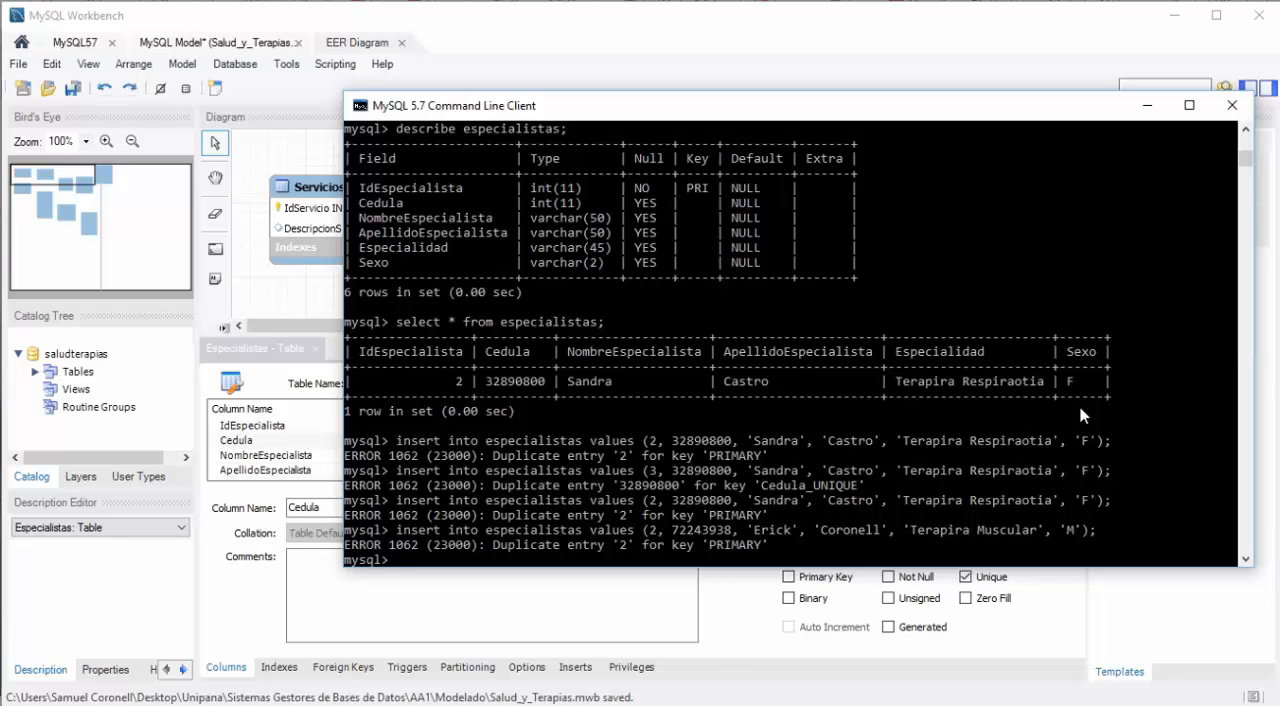
# Step: Change the IdEspecialista in the new specialist's insert statement to 1 and run it
pyautogui.press('Up')
pyautogui.press('Left')
pyautogui.press('Left')
pyautogui.press('Left')
pyautogui.press('Left')
pyautogui.press('Left')
pyautogui.press('Left')
pyautogui.press('Left')
pyautogui.press('Left')
pyautogui.press('Left')
pyautogui.press('Left')
pyautogui.press('Left')
pyautogui.press('Left')
pyautogui.press('Left')
pyautogui.press('Left')
pyautogui.press('Left')
pyautogui.press('Left')
pyautogui.press('Left')
pyautogui.press('Left')
pyautogui.press('Left')
pyautogui.press('Left')
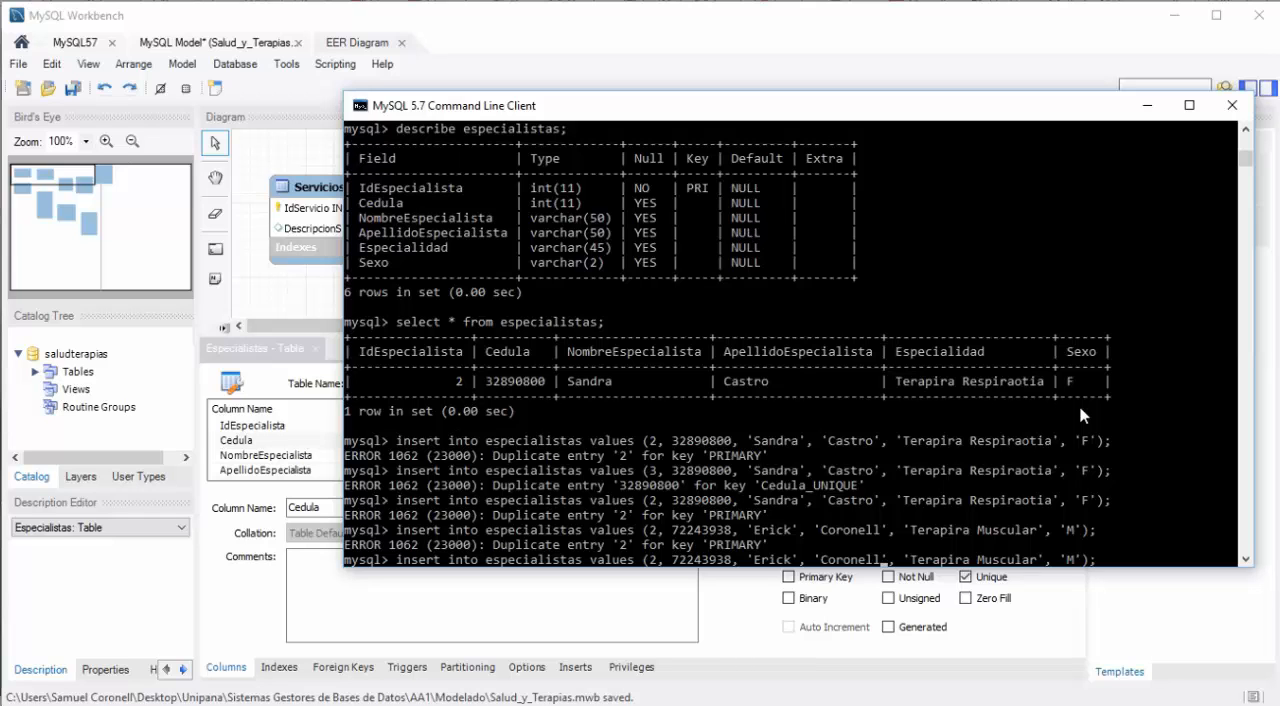
pyautogui.press('Left')
pyautogui.press('Left')
pyautogui.press('Left')
pyautogui.press('Left')
pyautogui.press('Left')
pyautogui.press('Left')
pyautogui.press('Left')
pyautogui.press('Left')
pyautogui.press('Left')
pyautogui.press('Left')
pyautogui.press('Left')
pyautogui.press('Left')
pyautogui.press('Left')
pyautogui.press('Left')
pyautogui.press('Left')
pyautogui.press('Left')
pyautogui.press('Left')
pyautogui.press('Left')
pyautogui.press('Left')
pyautogui.press('Left')
pyautogui.press('BackSpace')
pyautogui.write('1')
pyautogui.press('Return')
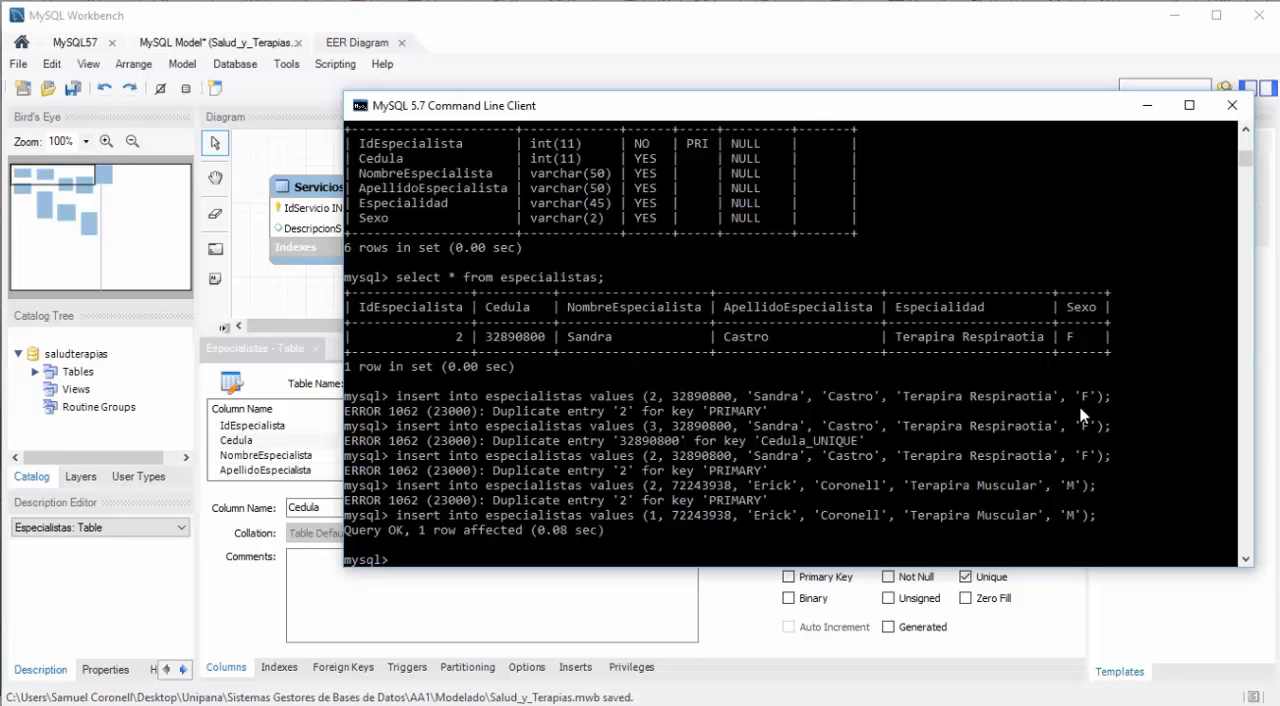
# Step: Query all records of the especialistas table with select * from especialistas;
pyautogui.write('select * from especialist')
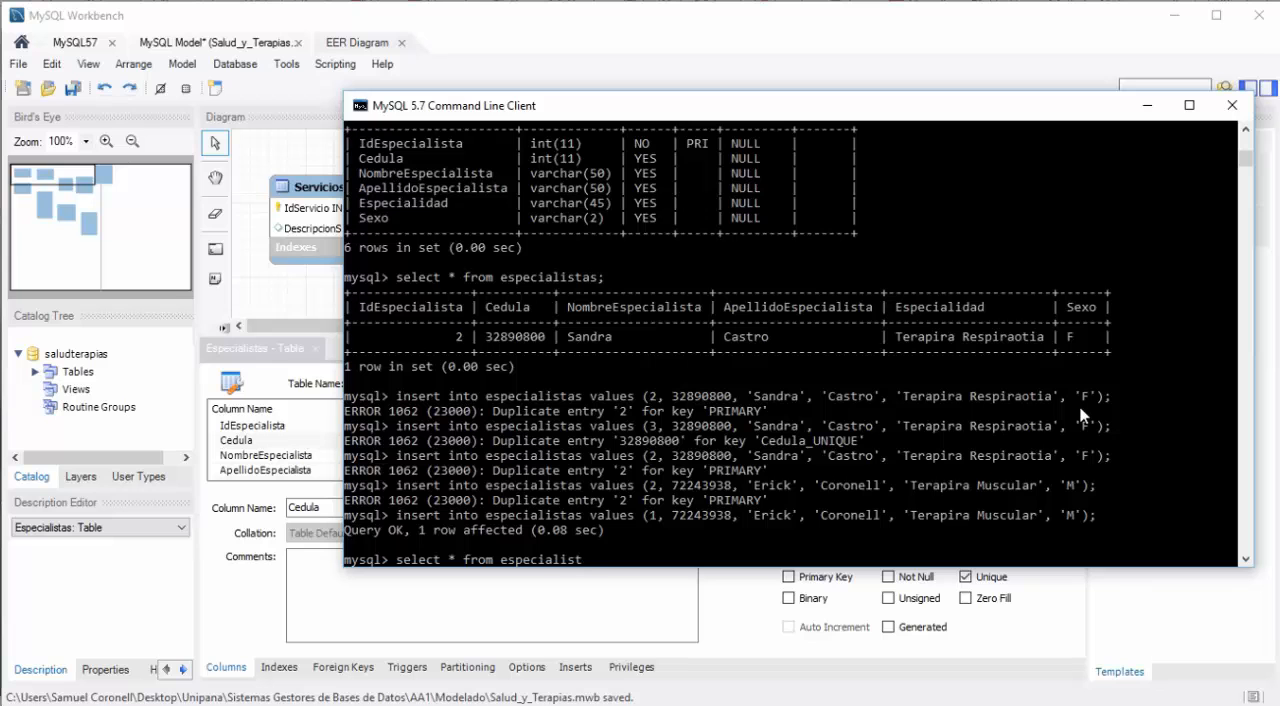
pyautogui.write('as;')
pyautogui.press('Return')
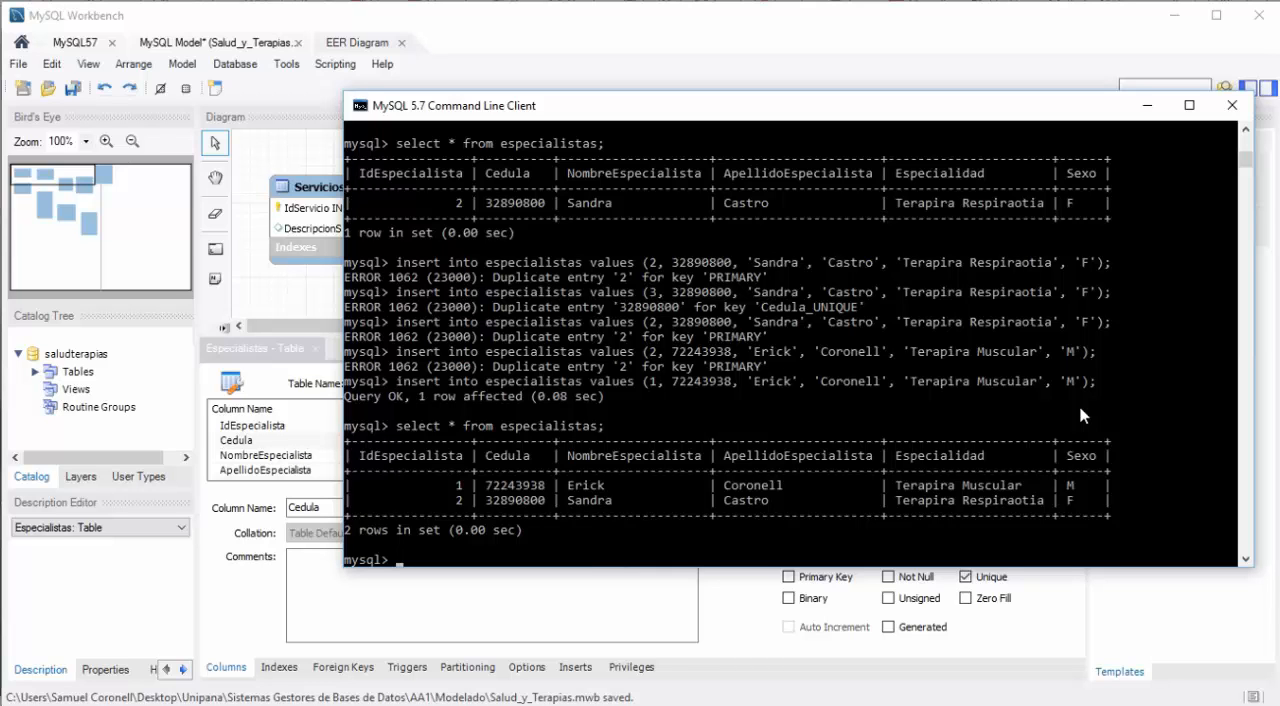
# Step: Write an update statement for the especialistas table that sets Especialidad to 'Terapia Respiratoria'
pyautogui.write('update especialistas')
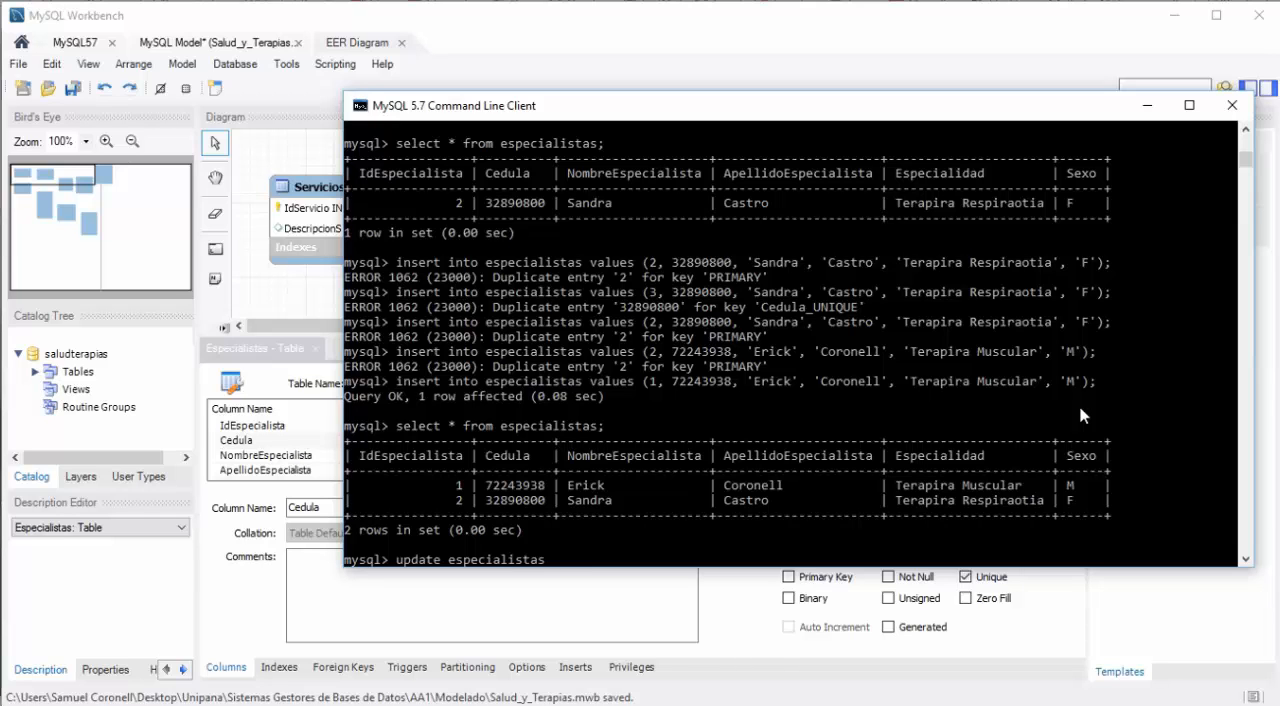
pyautogui.write(' set')
pyautogui.write('Especial')
pyautogui.write("idad = 'Terapia ")
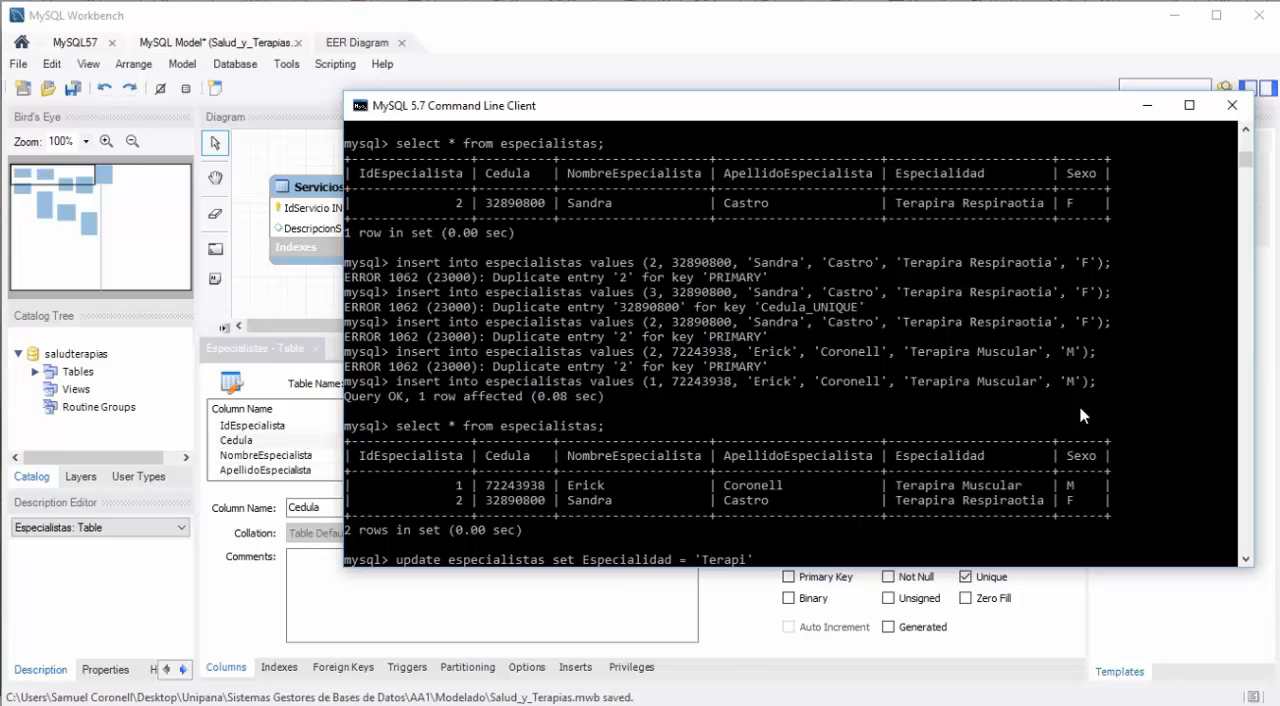
pyautogui.write("Respiratoria' whe")
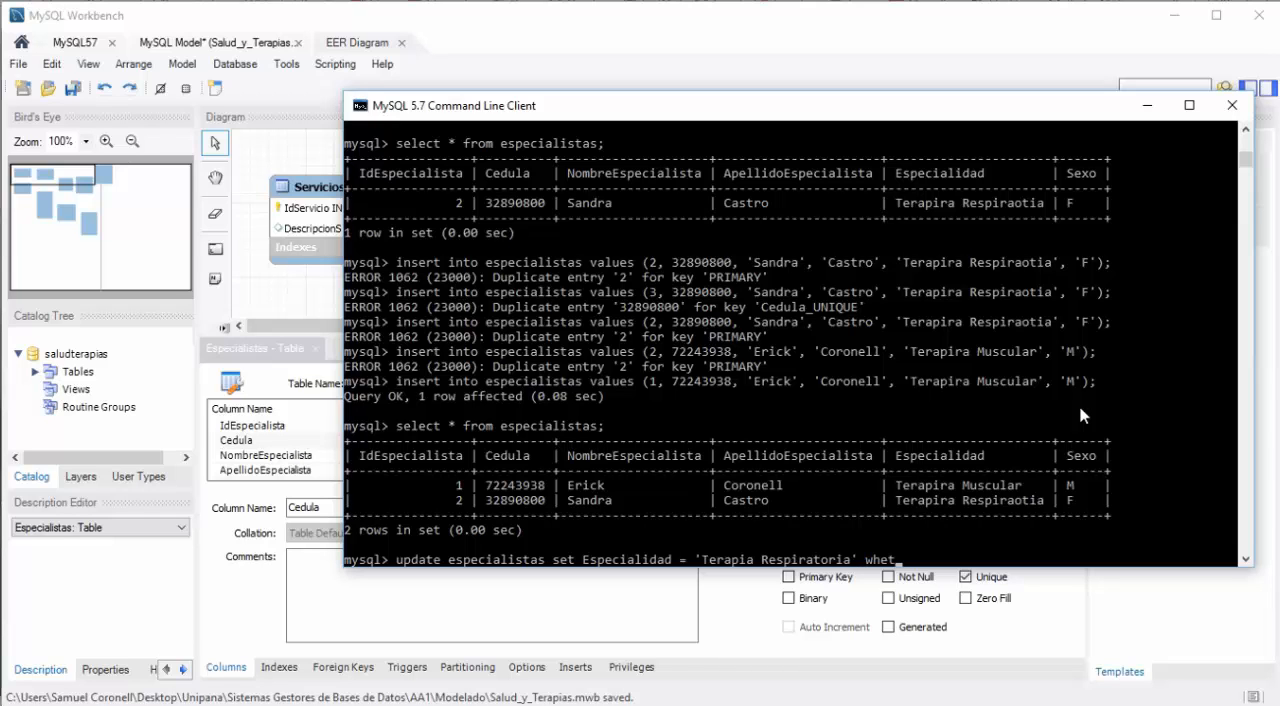
pyautogui.write('re IdEspecialista')
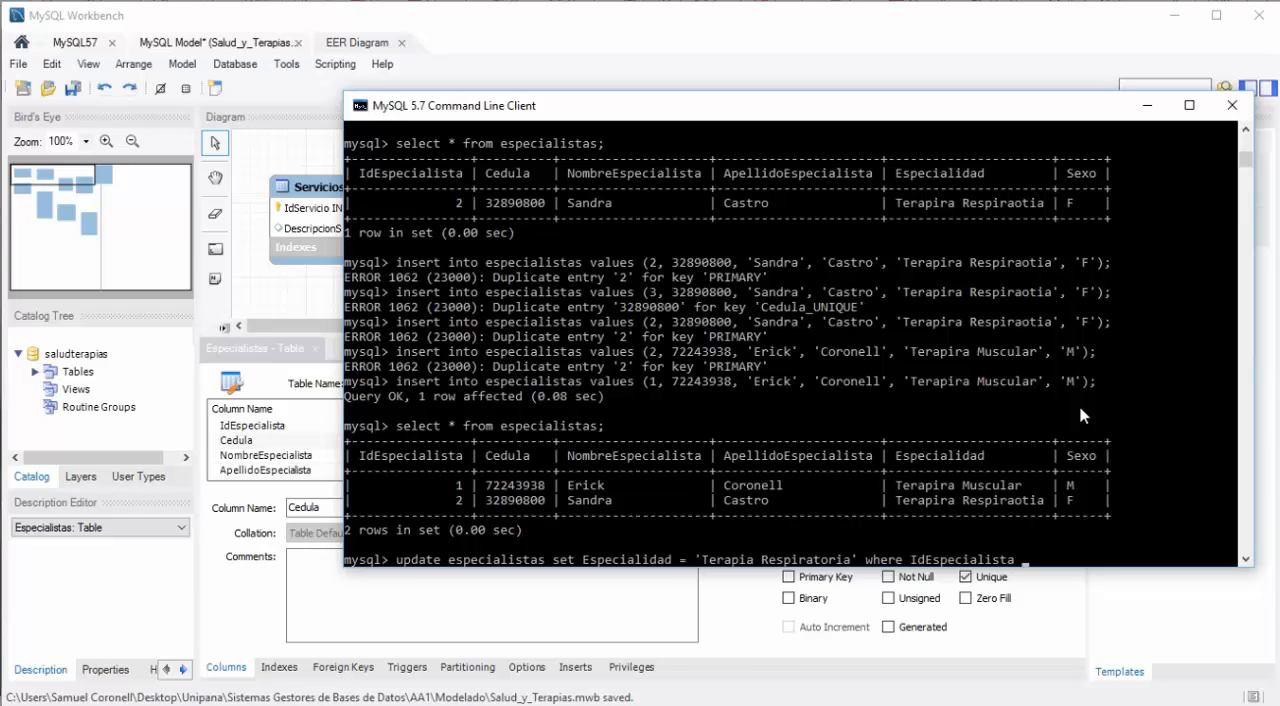
pyautogui.write(' = 2;')
# Step: Restrict the update statement with where IdEspecialista = 2 and run it
pyautogui.press('Return')
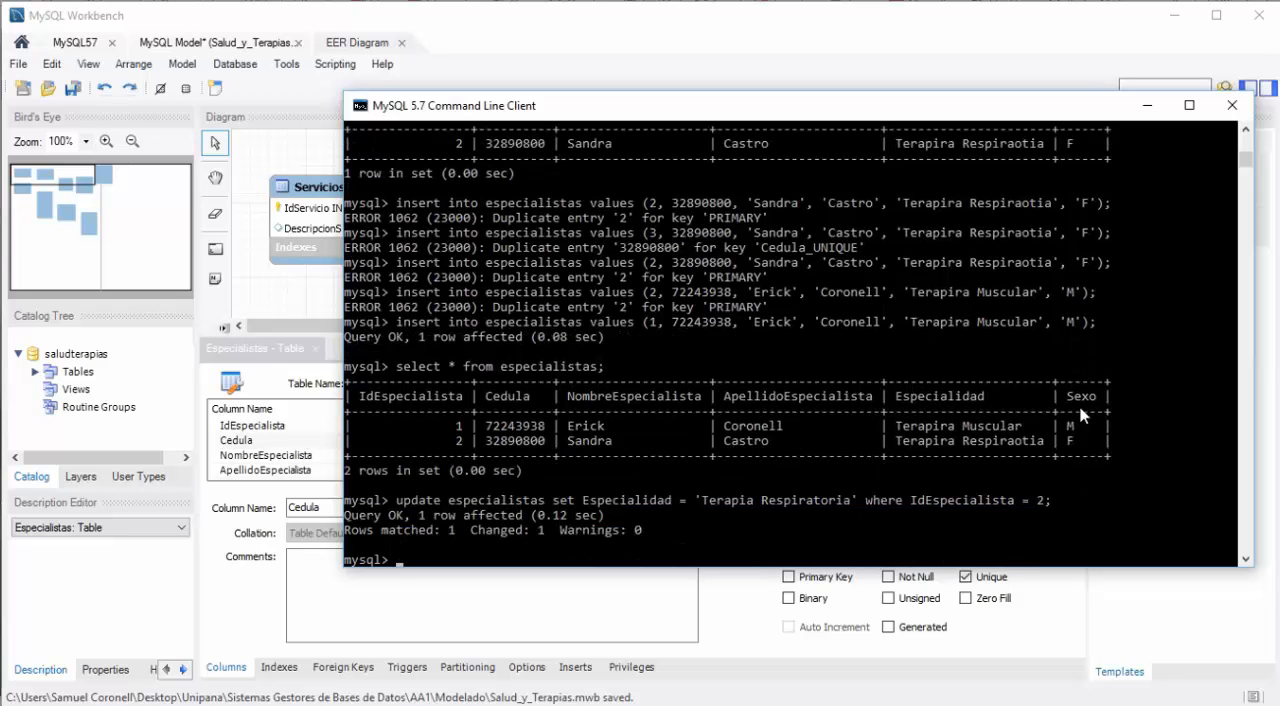
# Step: Rerun the select query on especialistas to check the corrected specialty
pyautogui.press('Up')
pyautogui.press('Up')
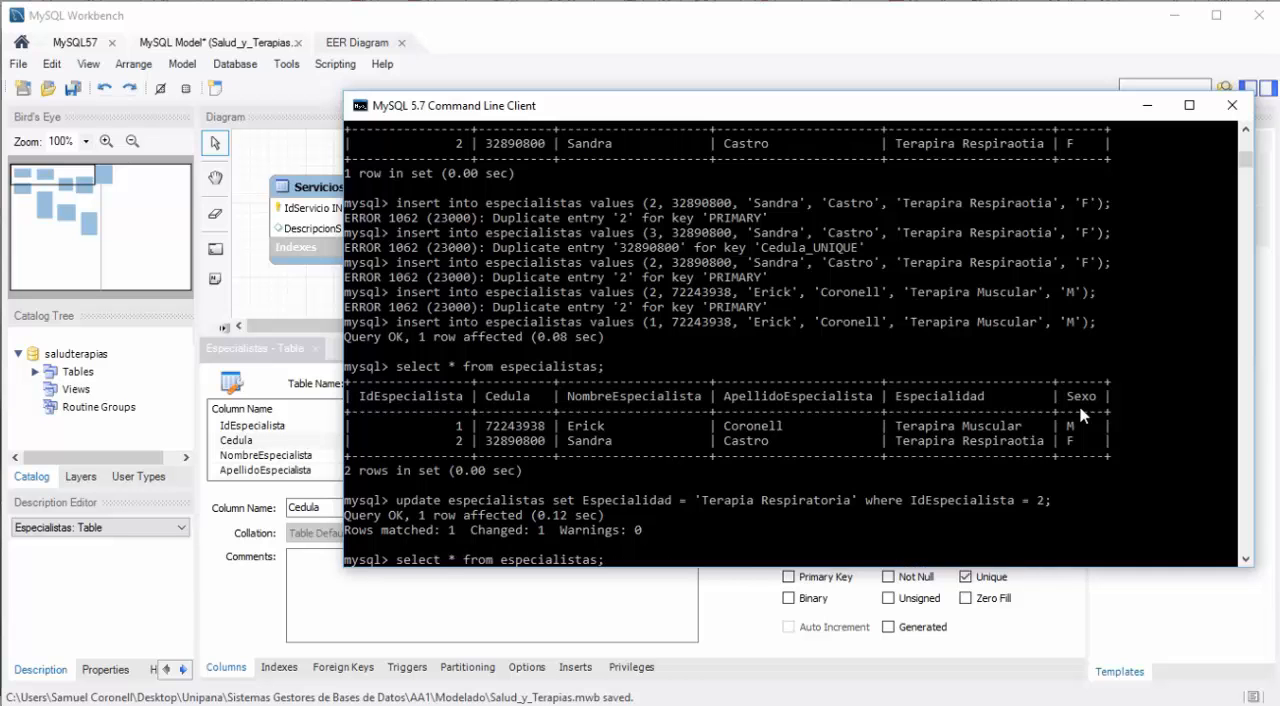
pyautogui.press('Return')
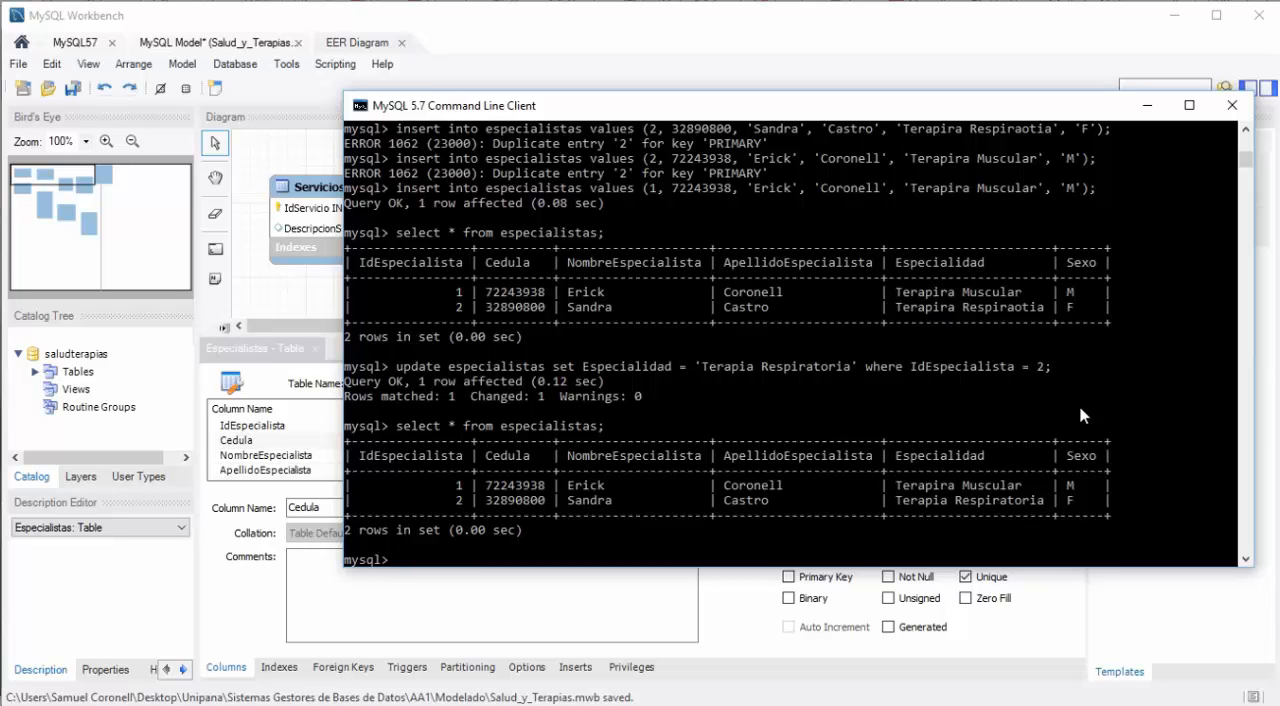
# Step: Recall the earlier especialistas insert statement with ID 1 and replace its Cedula value with a new specialist's ID number
pyautogui.press('Up')
pyautogui.press('Up')
pyautogui.press('Up')
pyautogui.press('Up')
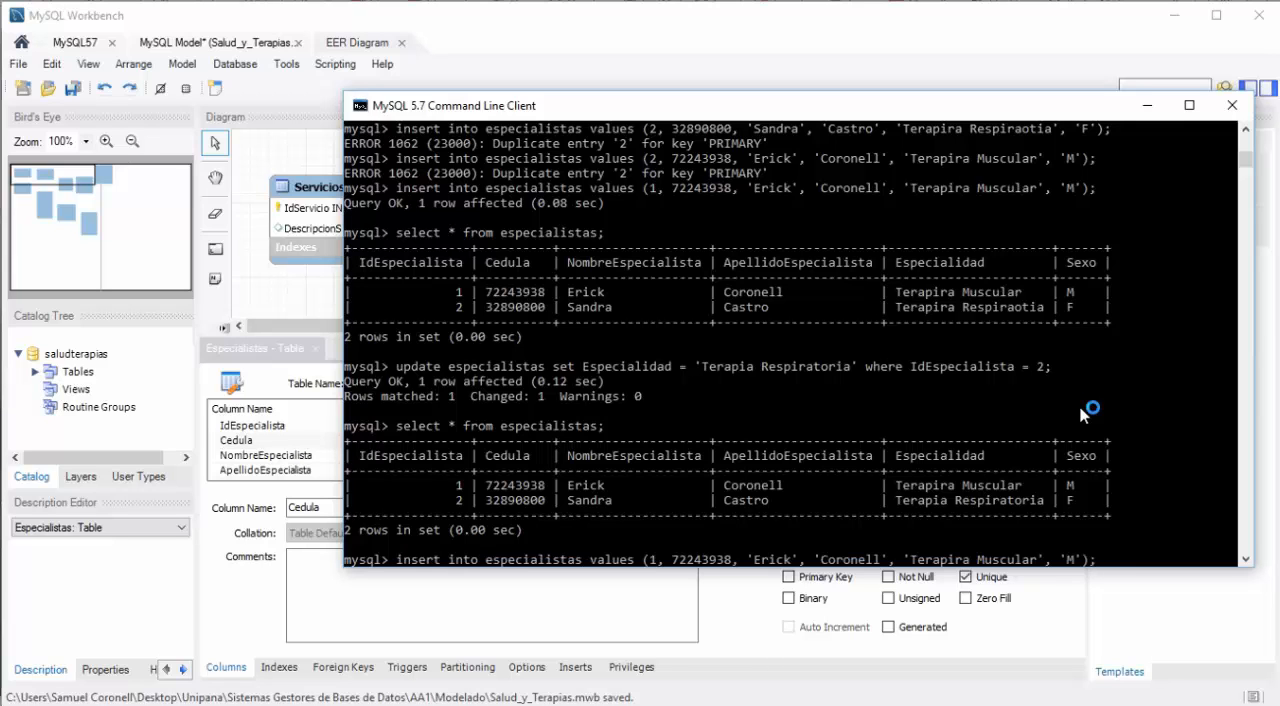
pyautogui.press('Left')
pyautogui.press('Left')
pyautogui.press('Left')
pyautogui.press('Left')
pyautogui.press('Left')
pyautogui.press('Left')
pyautogui.press('Left')
pyautogui.press('Left')
pyautogui.press('Left')
pyautogui.press('Left')
pyautogui.press('Left')
pyautogui.press('Left')
pyautogui.press('Left')
pyautogui.press('Left')
pyautogui.press('Left')
pyautogui.press('Left')
pyautogui.press('Left')
pyautogui.press('Left')
pyautogui.press('Left')
pyautogui.press('Left')
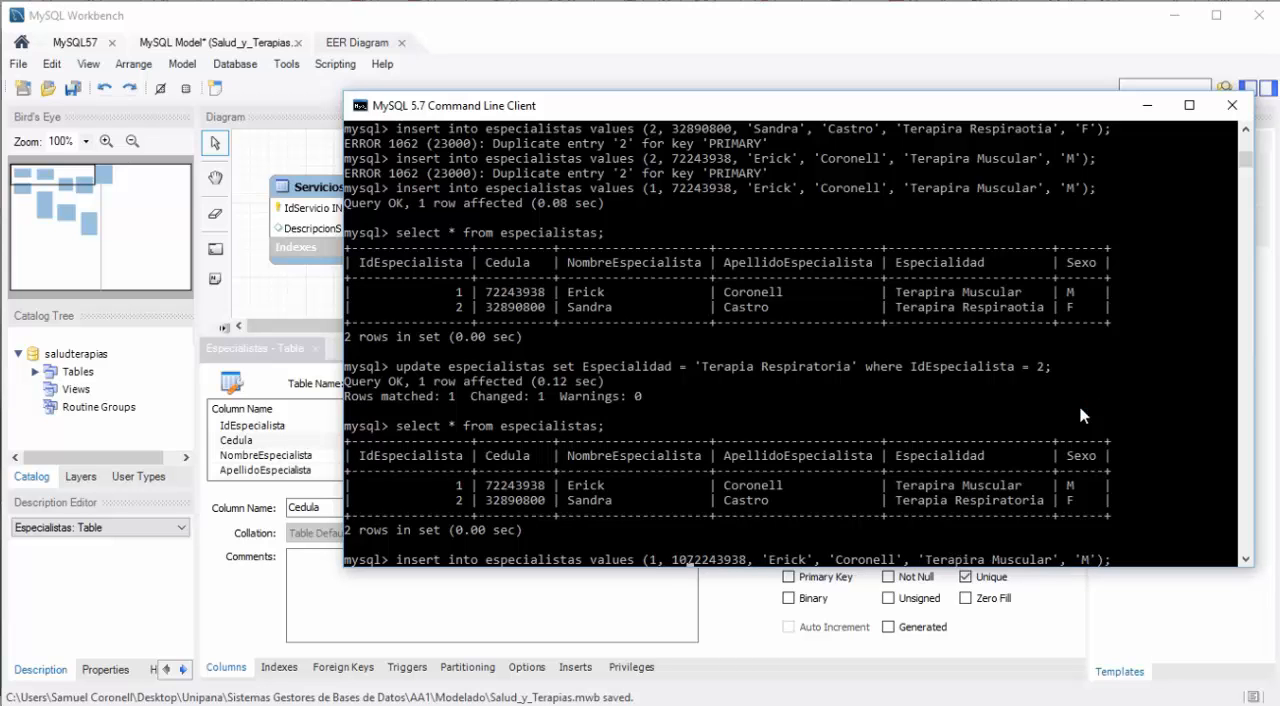
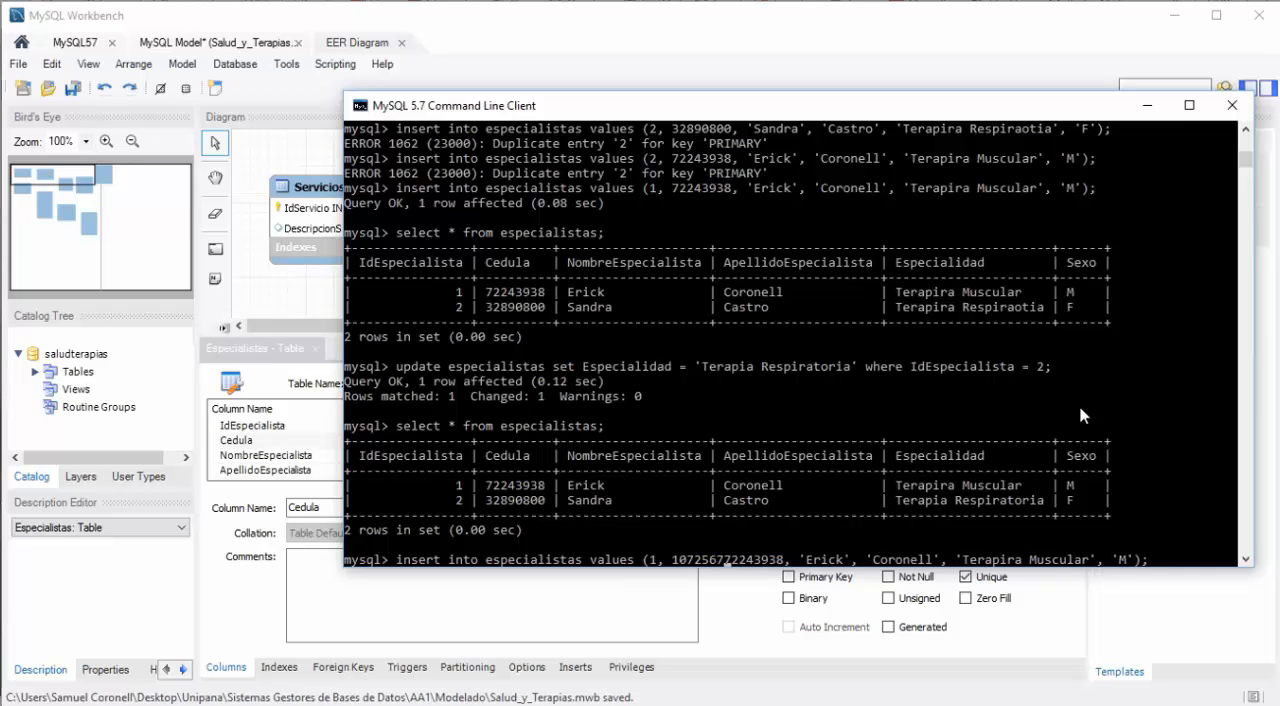
pyautogui.press('Delete')
pyautogui.press('Delete')
pyautogui.press('Delete')
pyautogui.press('Delete')
pyautogui.press('Delete')
pyautogui.press('Delete')
pyautogui.press('Delete')
pyautogui.press('Delete')
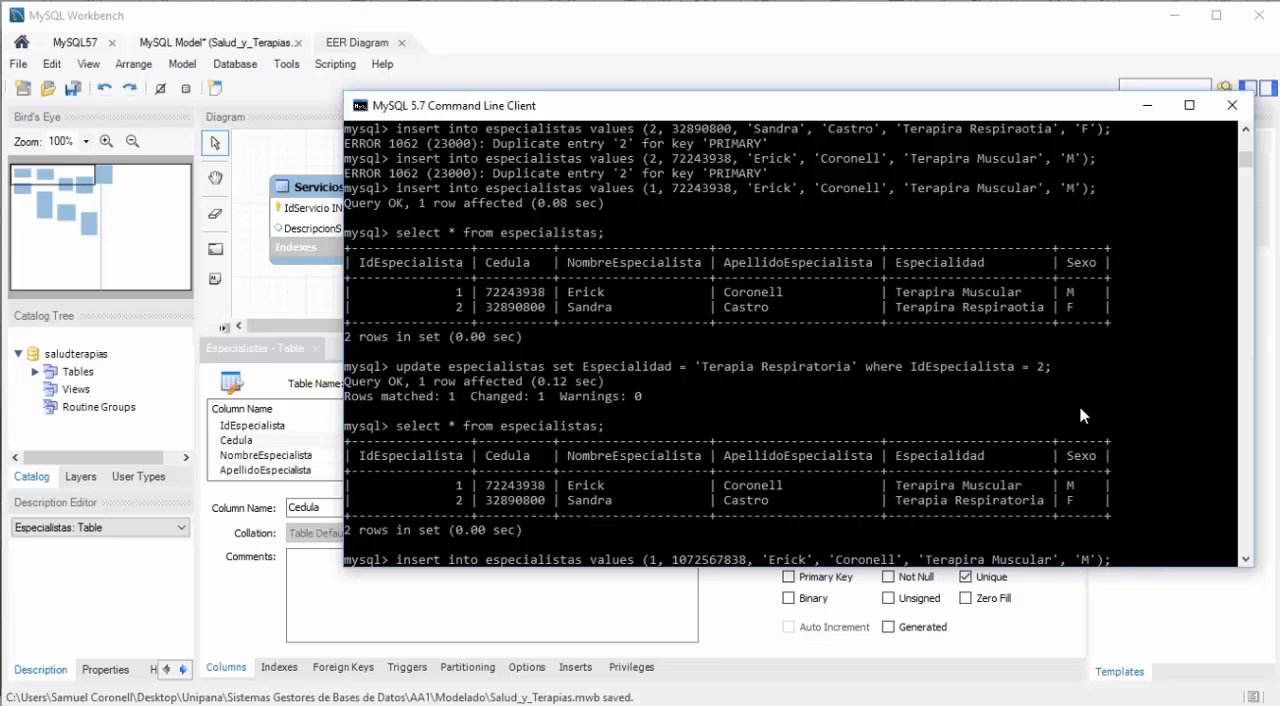
# Step: Replace the first name in the insert statement with the new specialist's first name
pyautogui.press('Right')
pyautogui.press('Right')
pyautogui.press('Right')
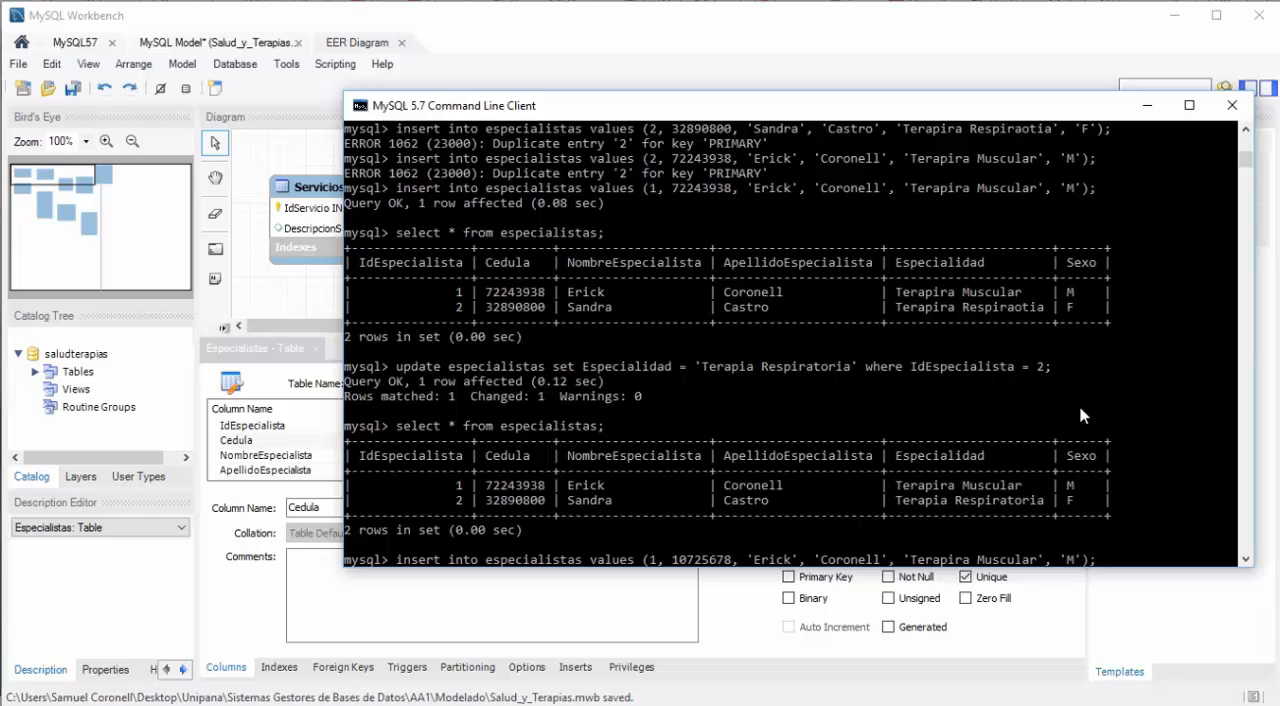
pyautogui.write('Ale')
pyautogui.write('jandro')
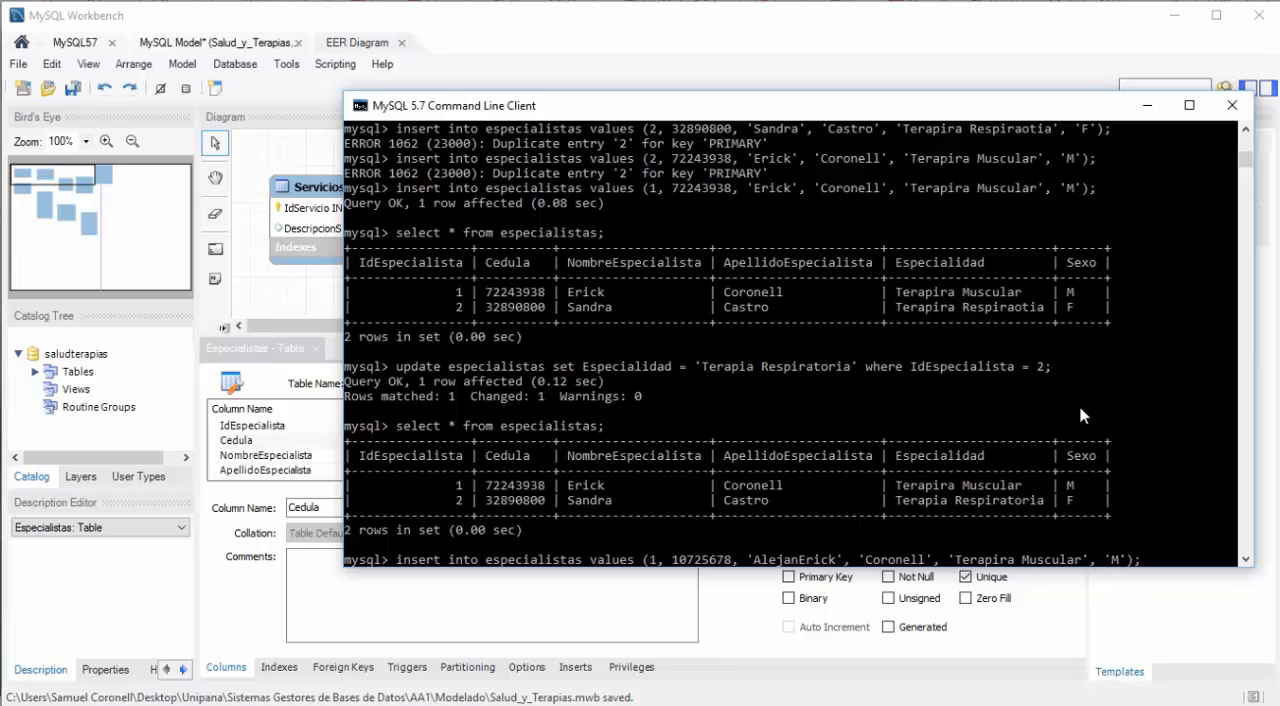
pyautogui.press('Delete')
pyautogui.press('Delete')
pyautogui.press('Delete')
pyautogui.press('Delete')
pyautogui.press('Delete')
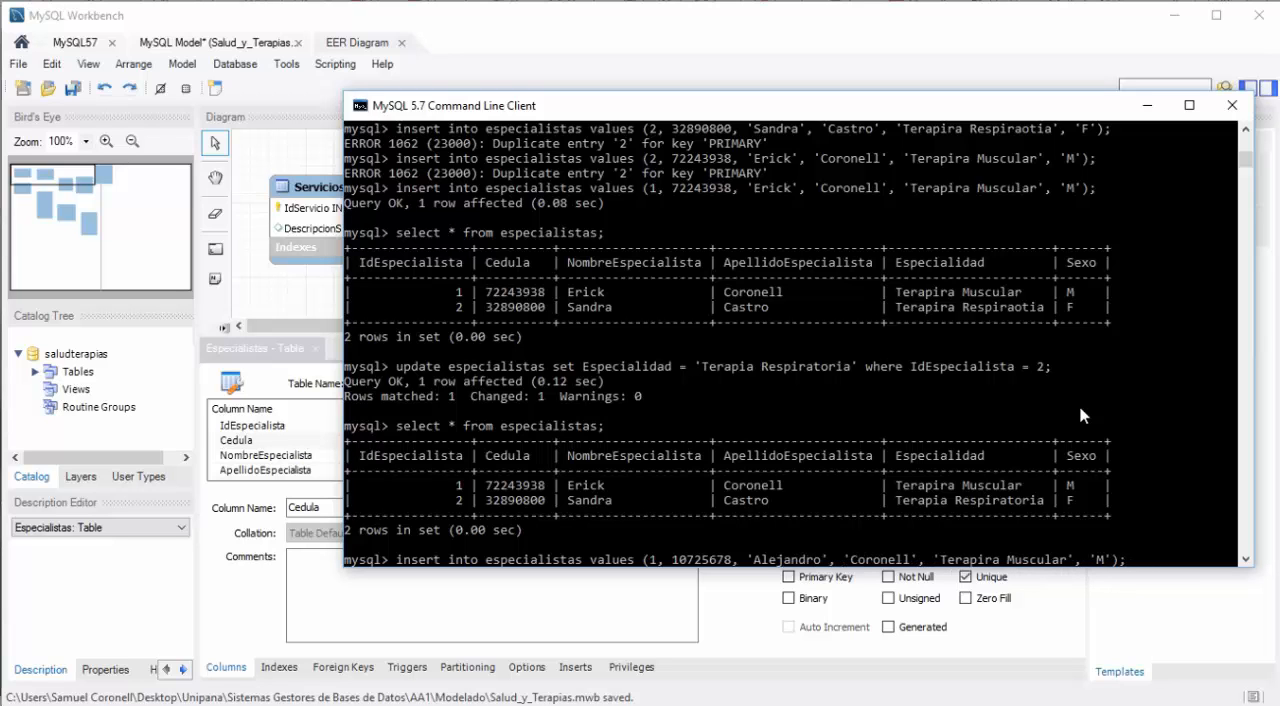
# Step: Change the specialty in the insert statement to 'Terapira de Caderas' and try to run it with ID 1
pyautogui.press('Right')
pyautogui.press('Right')
pyautogui.press('Right')
pyautogui.press('Right')
pyautogui.press('Right')
pyautogui.press('Right')
pyautogui.press('Right')
pyautogui.press('Right')
pyautogui.press('Right')
pyautogui.press('Right')
pyautogui.press('Right')
pyautogui.press('Right')
pyautogui.press('Right')
pyautogui.press('Right')
pyautogui.press('Right')
pyautogui.press('Right')
pyautogui.press('Right')
pyautogui.press('Right')
pyautogui.press('Right')
pyautogui.write('de C')
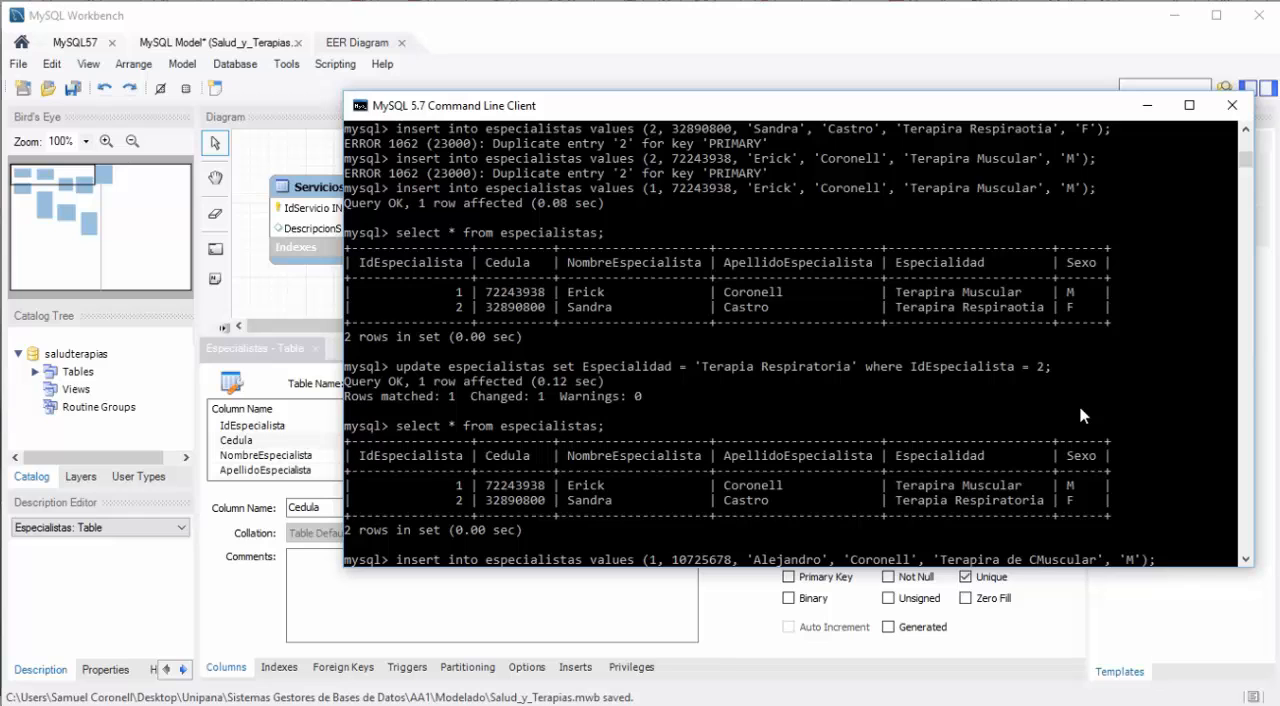
pyautogui.write('aderas')
pyautogui.press('Delete')
pyautogui.press('Delete')
pyautogui.press('Delete')
pyautogui.press('Delete')
pyautogui.press('Delete')
pyautogui.press('Delete')
pyautogui.press('Delete')
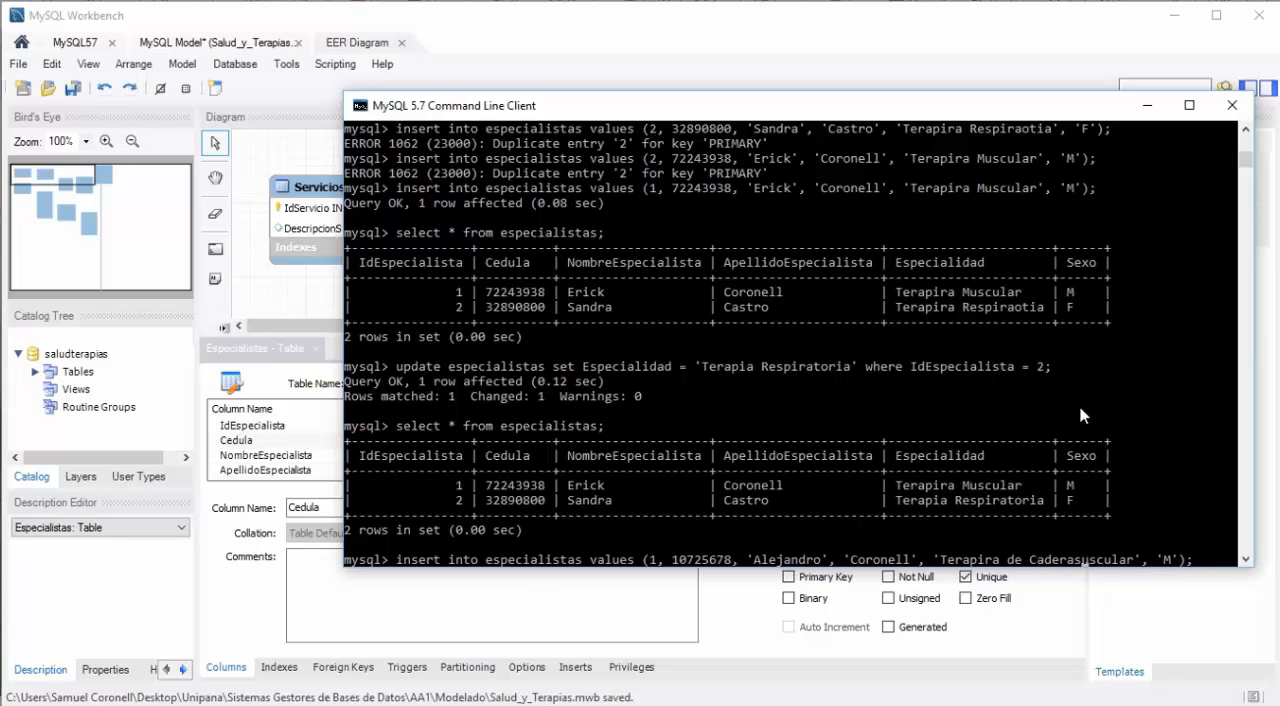
pyautogui.press('Delete')
pyautogui.press('Return')
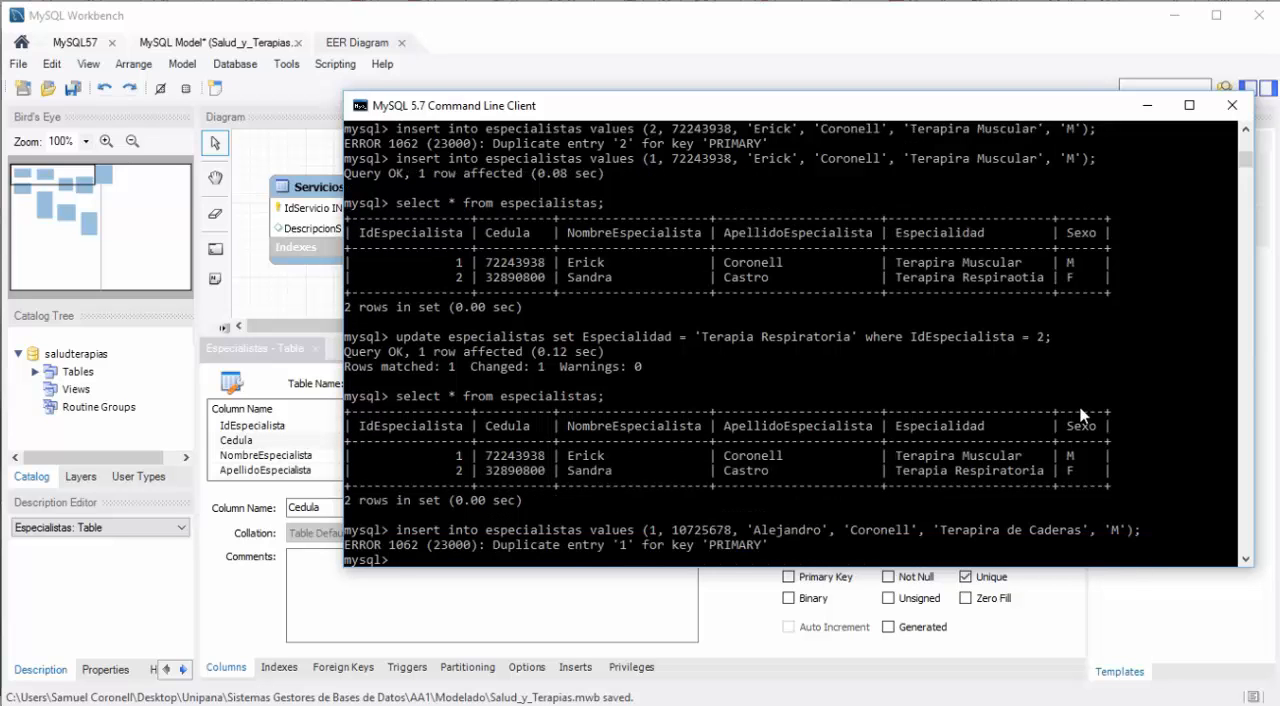
# Step: Recall the last insert statement, set its IdEspecialista value to 3, and run it
pyautogui.press('Up')
pyautogui.press('Left')
pyautogui.press('Left')
pyautogui.press('Left')
pyautogui.press('Left')
pyautogui.press('Left')
pyautogui.press('Left')
pyautogui.press('Left')
pyautogui.press('Left')
pyautogui.press('Left')
pyautogui.press('Left')
pyautogui.press('Left')
pyautogui.press('Left')
pyautogui.press('Left')
pyautogui.press('Left')
pyautogui.press('Left')
pyautogui.press('Left')
pyautogui.press('Left')
pyautogui.press('Left')
pyautogui.press('Left')
pyautogui.press('Left')
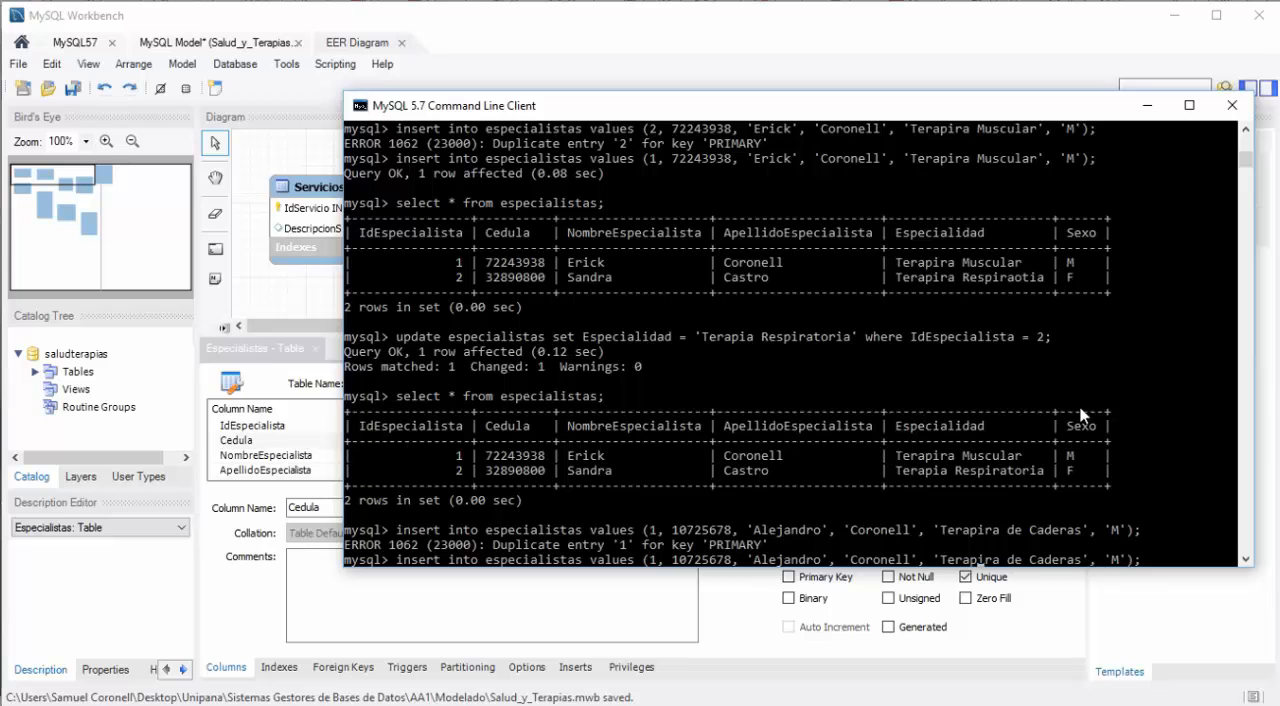
pyautogui.press('Left')
pyautogui.press('Left')
pyautogui.press('Left')
pyautogui.press('Left')
pyautogui.press('Left')
pyautogui.press('Left')
pyautogui.press('Left')
pyautogui.press('Left')
pyautogui.press('Left')
pyautogui.press('Left')
pyautogui.press('Left')
pyautogui.press('Left')
pyautogui.press('Left')
pyautogui.press('Left')
pyautogui.press('Left')
pyautogui.press('Left')
pyautogui.press('Left')
pyautogui.press('Left')
pyautogui.press('Left')
pyautogui.press('Left')
pyautogui.press('Delete')
pyautogui.write('3')
pyautogui.press('Return')
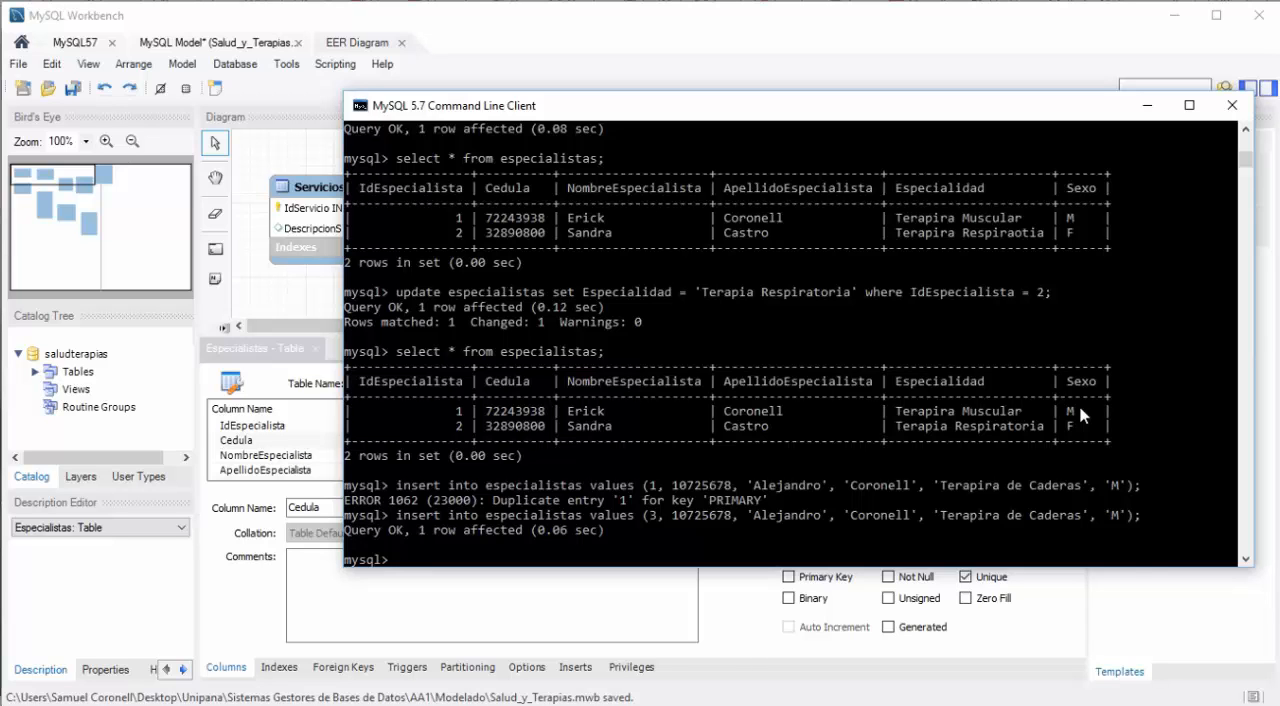
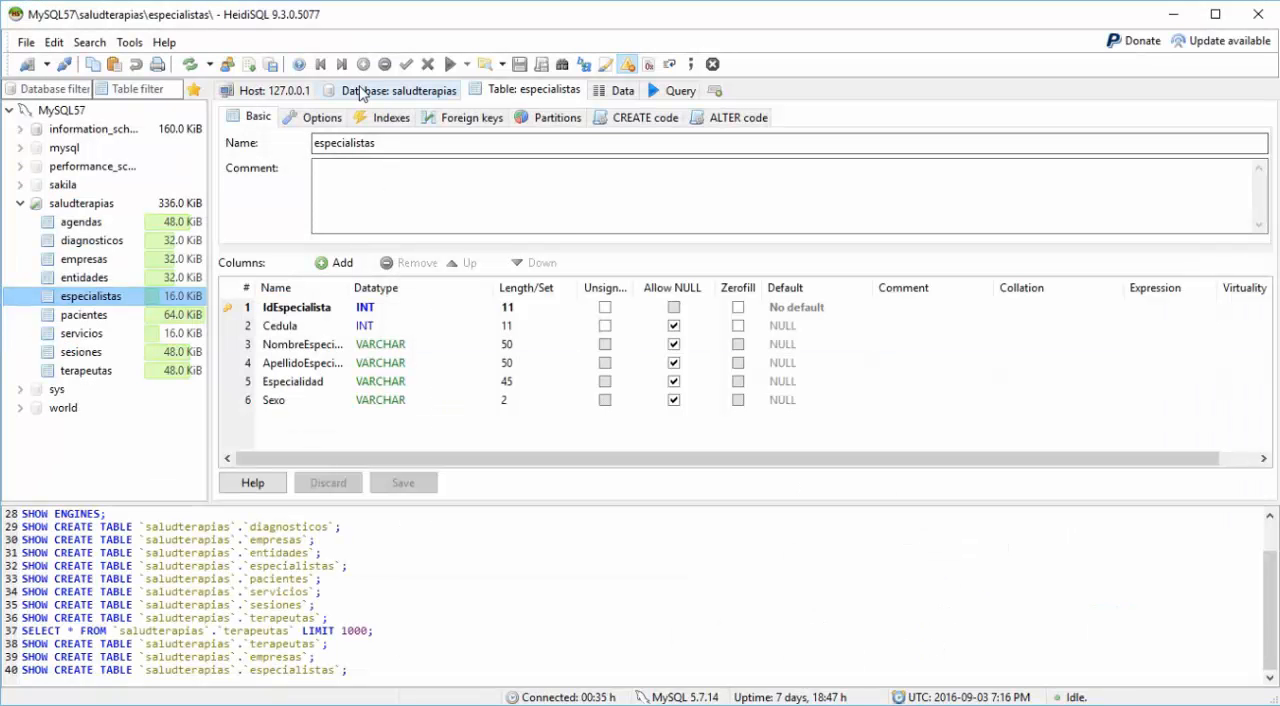
# Step: Switch to the MySQL command line client and describe the pacientes table
pyautogui.click(362, 92)
pyautogui.click(926, 704)
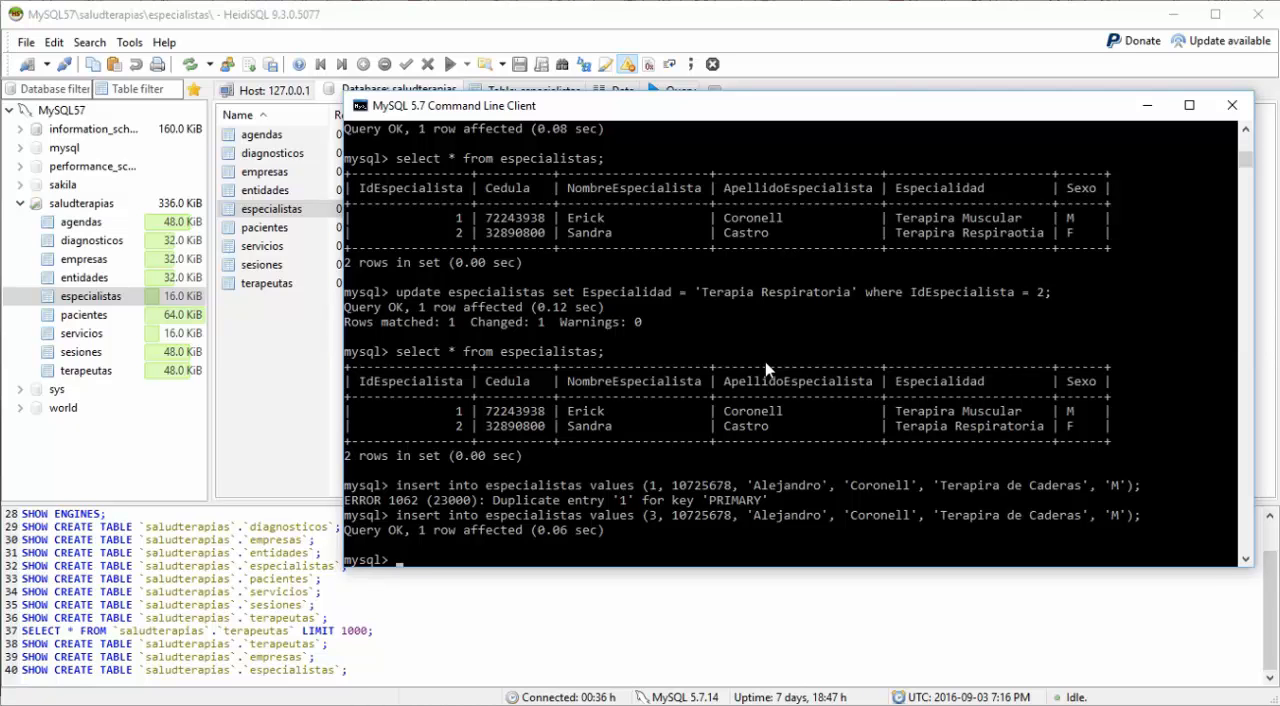
pyautogui.write('describe pacientes')
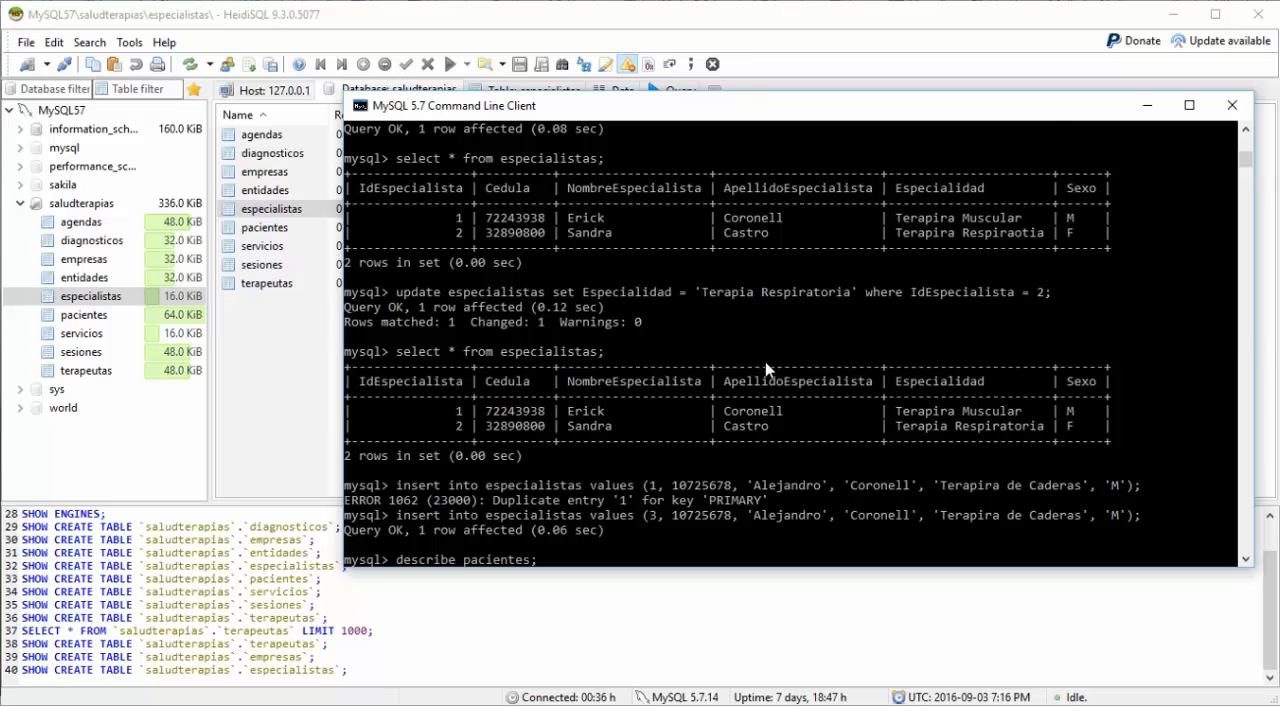
pyautogui.write(';')
pyautogui.press('Return')
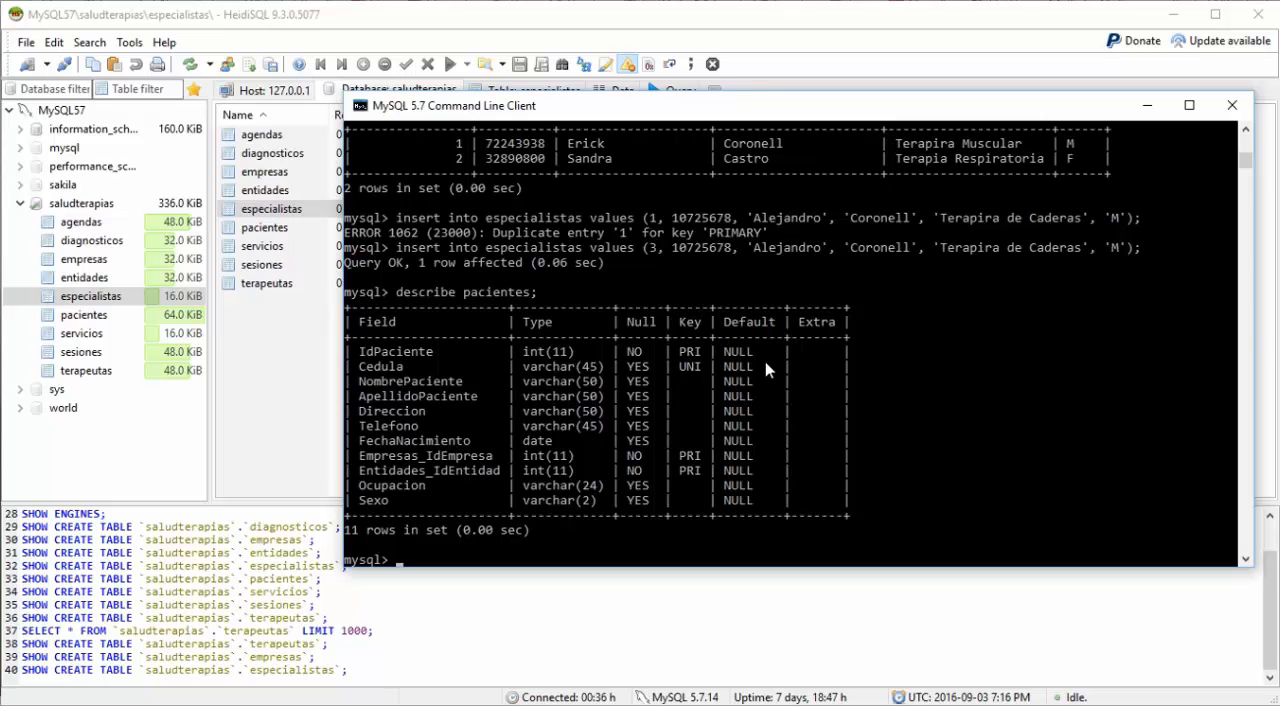
# Step: Write an insert into pacientes values statement with empty parentheses and a closing semicolon, ready for values inside the parentheses
pyautogui.write('insert into pacientes v')
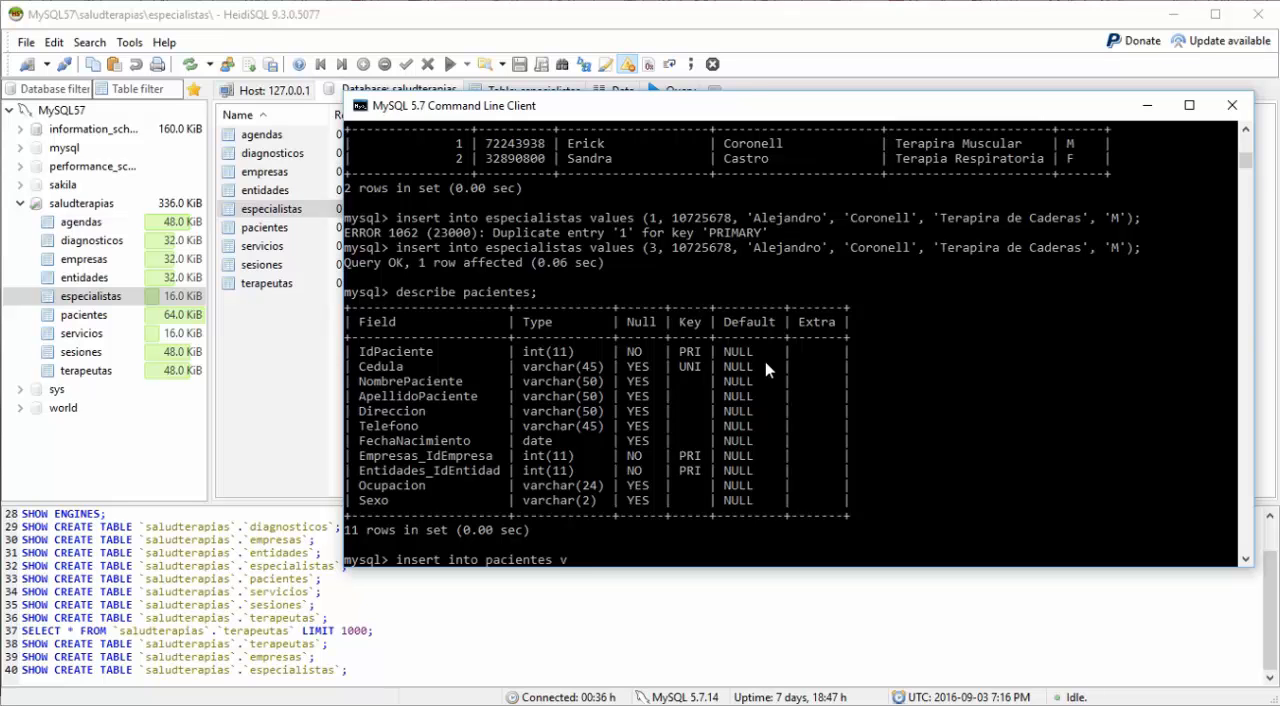
pyautogui.write('alues(')
pyautogui.press('BackSpace')
pyautogui.write('();')
pyautogui.press('Left')
pyautogui.press('Left')
# Step: Enter 1 as the IdPaciente value and the patient's ID number as the Cedula value
pyautogui.write('1,')
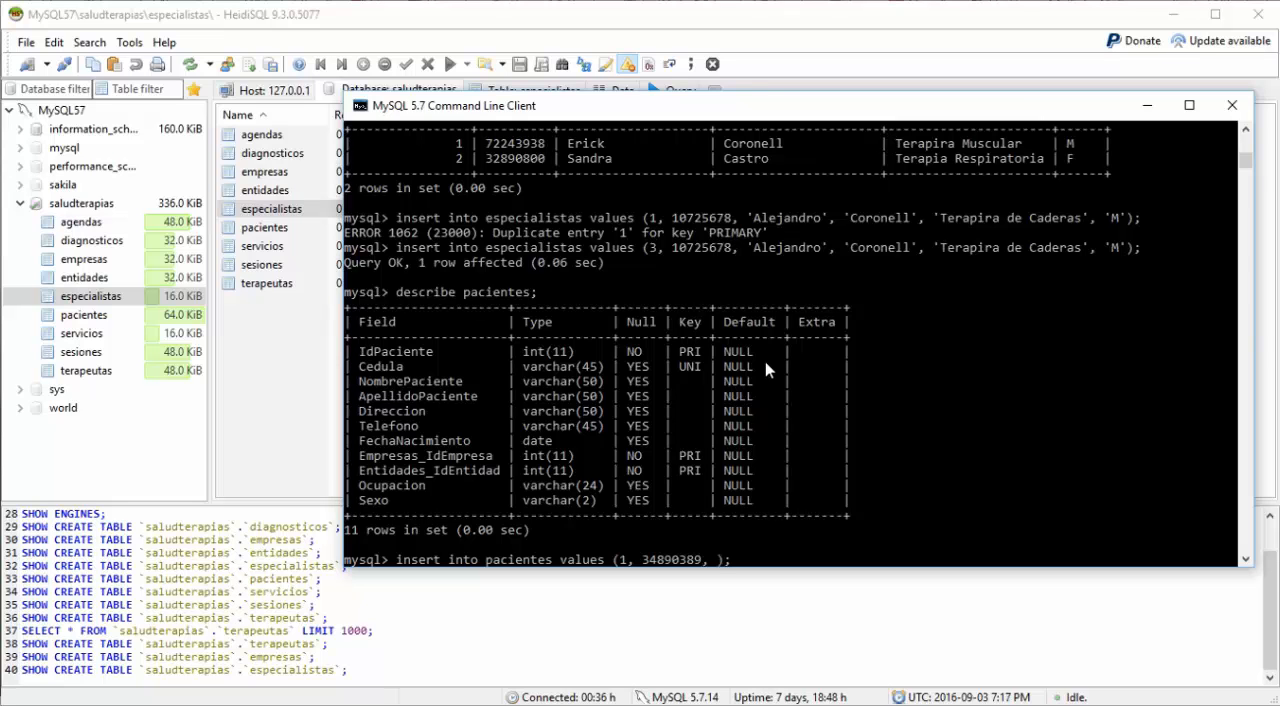
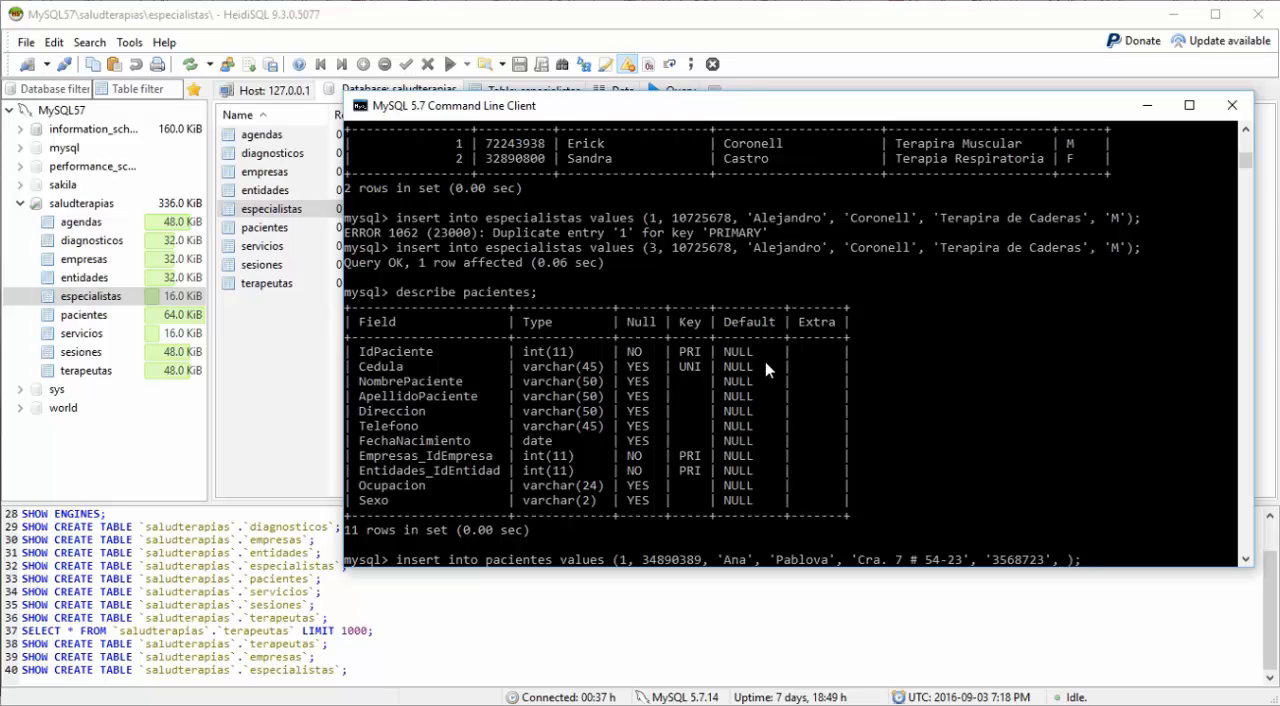
# Step: Complete the insert with company ID 1, entity ID 2, occupation 'Secretaria' and sex 'F', and run it
pyautogui.write('1, 2, ')
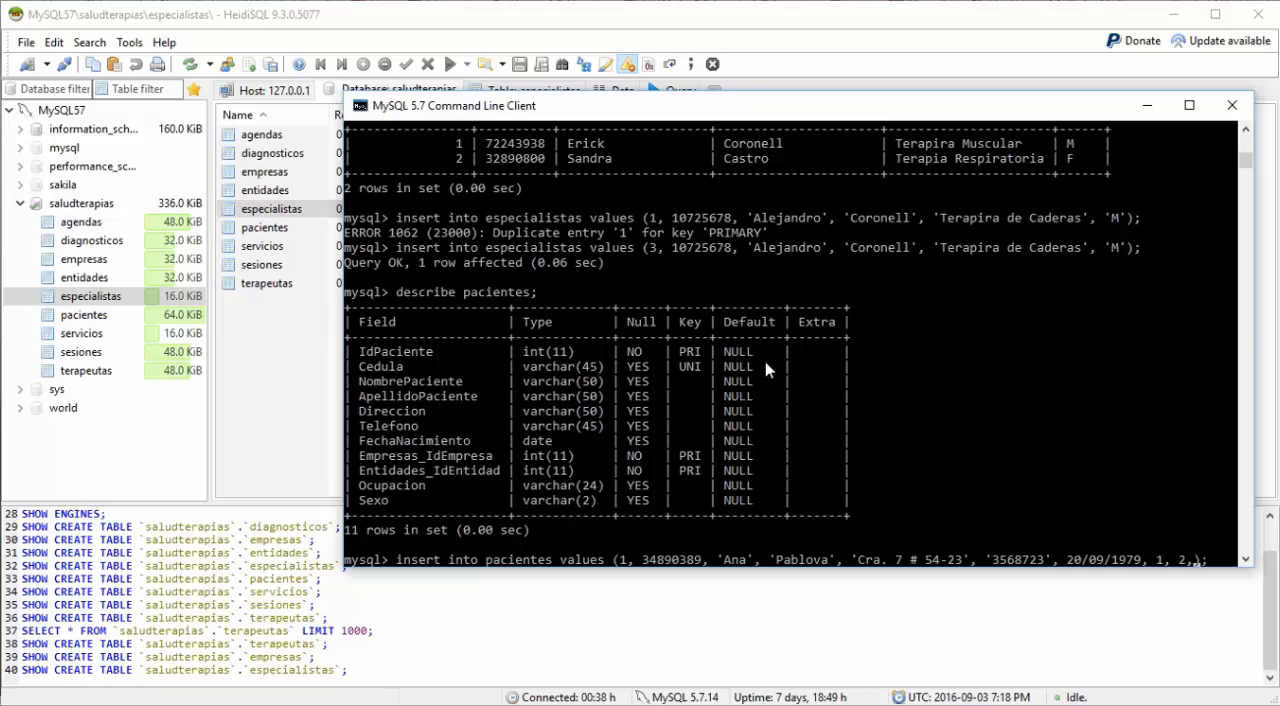
pyautogui.write("'Secretar")
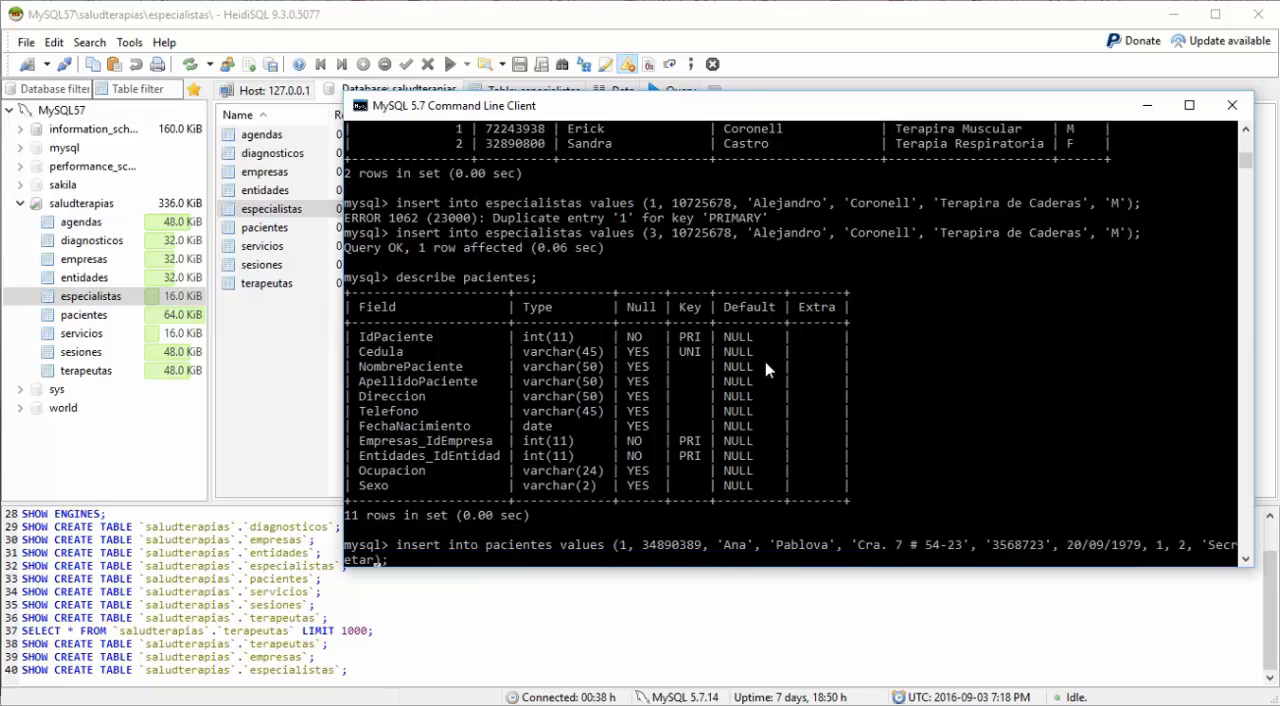
pyautogui.write("ia', 'F")
pyautogui.press('Return')
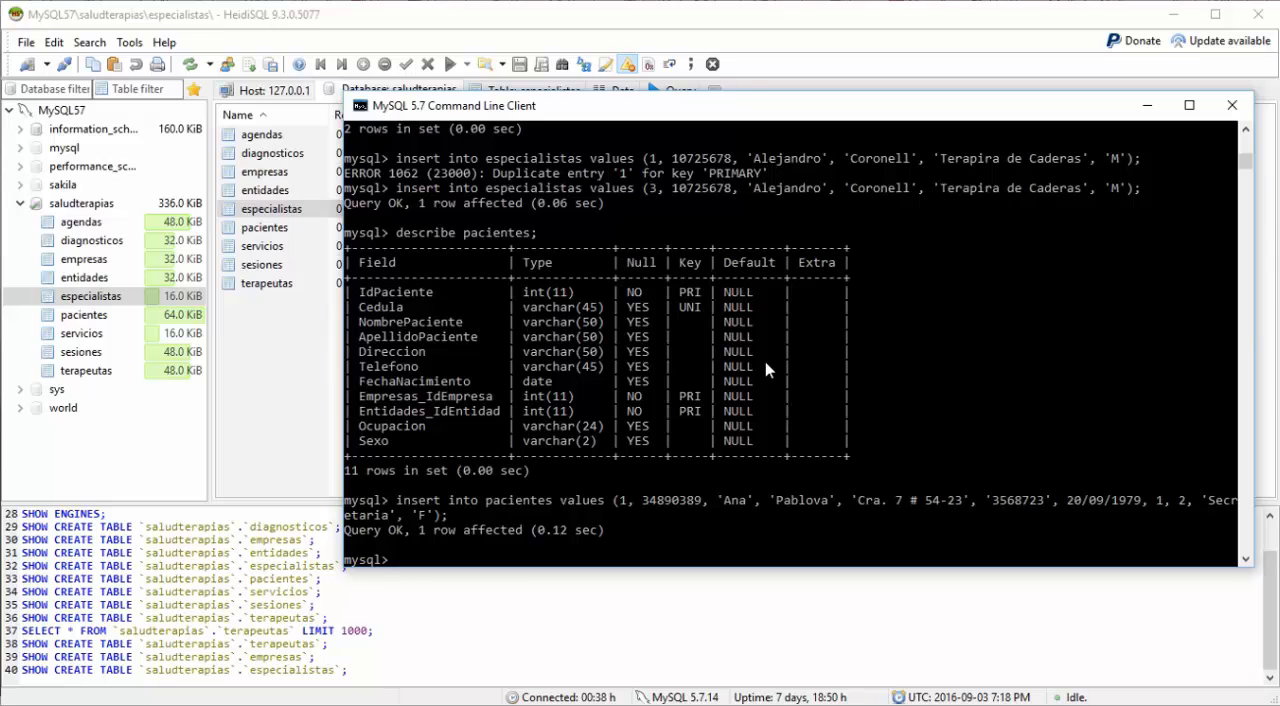
# Step: Query all records in the pacientes table with select * from pacientes
pyautogui.write('select * from pacientes')
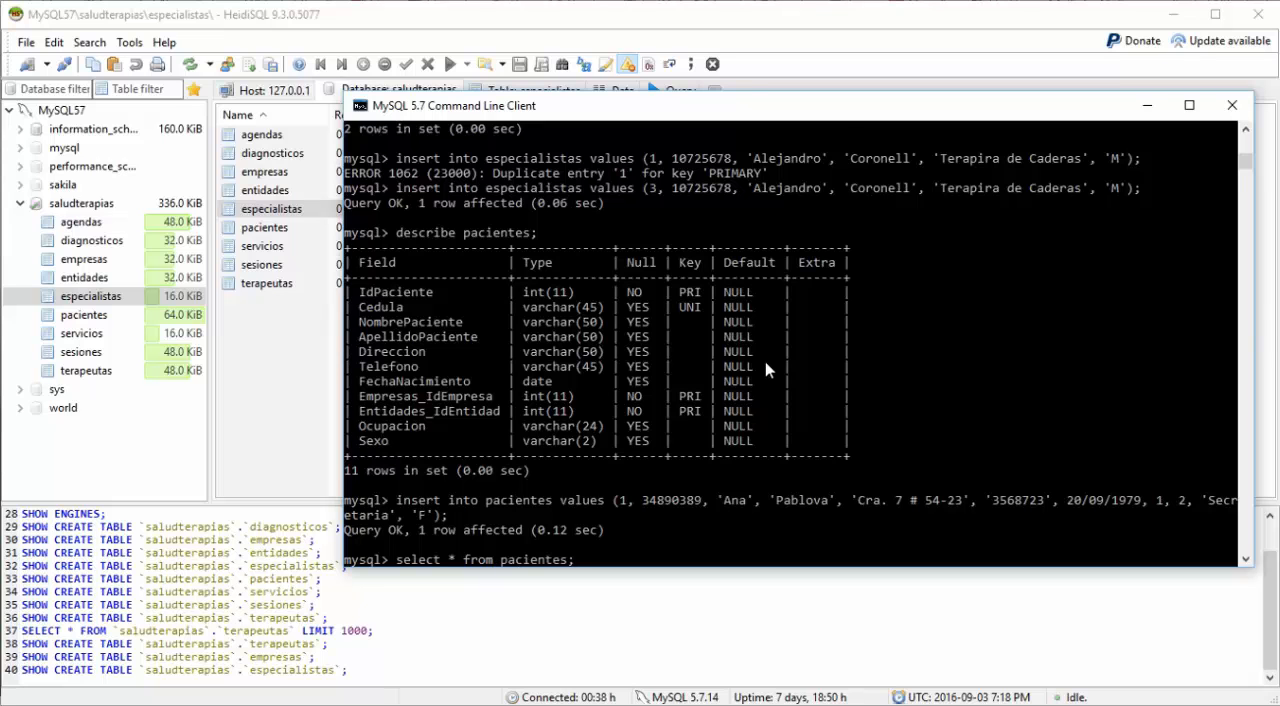
pyautogui.write(';')
pyautogui.press('Return')
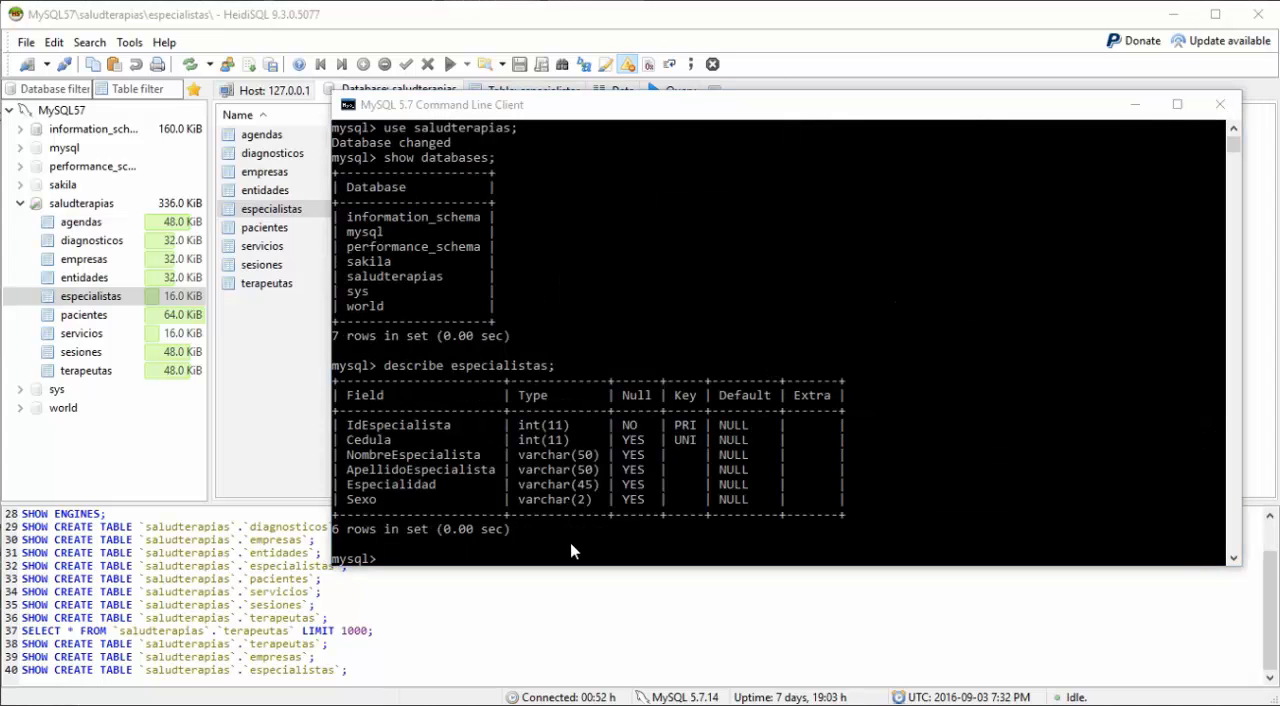
# Step: Describe the empresas table in the MySQL command line client
pyautogui.click(570, 551)
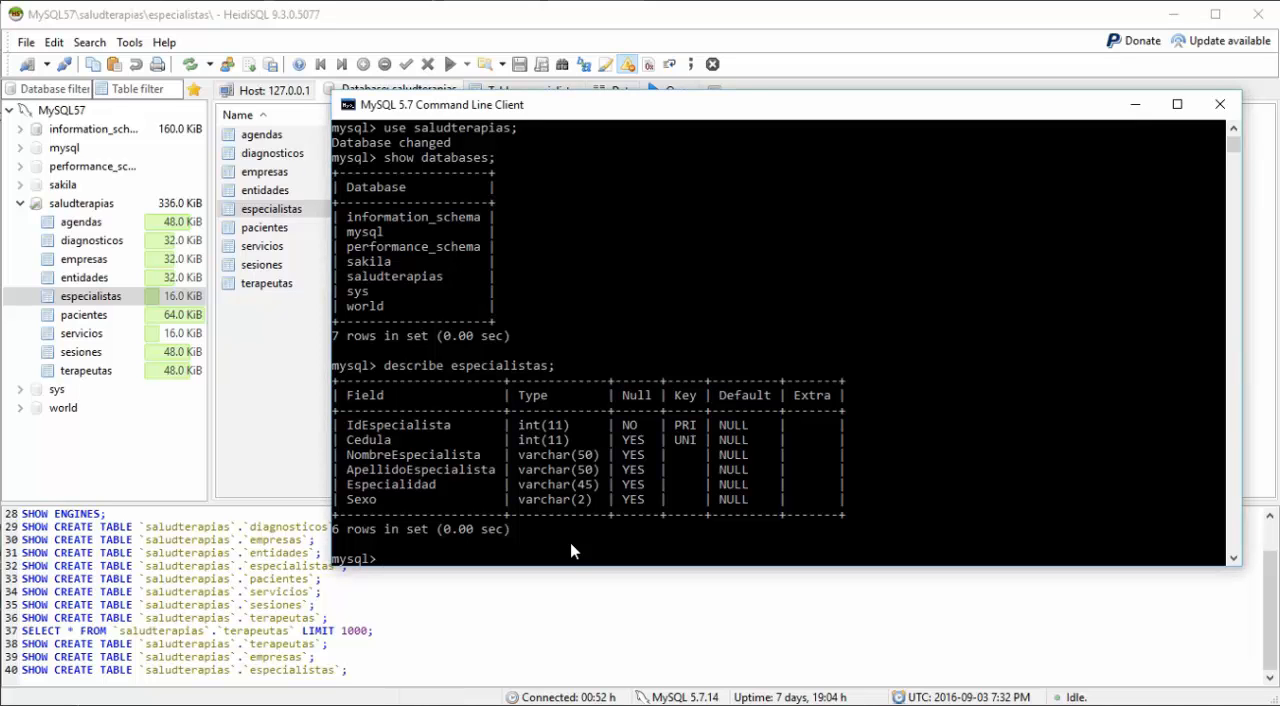
pyautogui.write('describe empresas;')
pyautogui.press('Return')
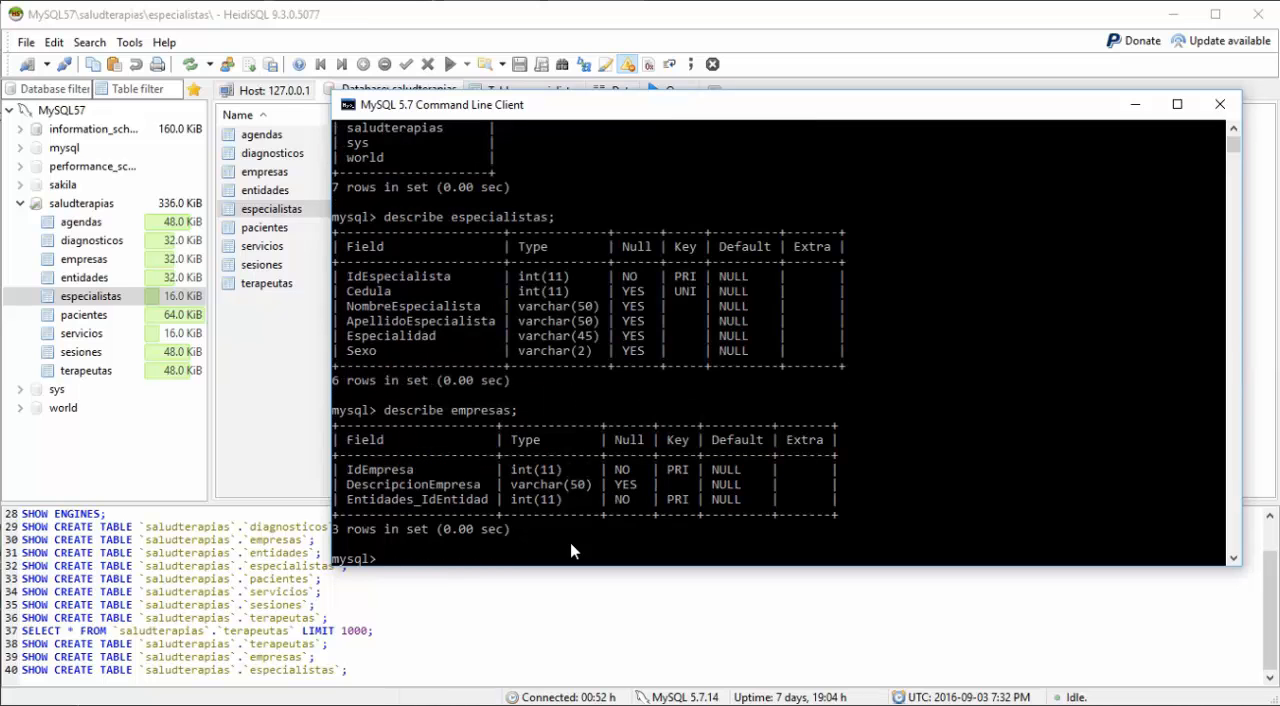
# Step: Describe the entidades table to view its fields and keys
pyautogui.write('describe entidades;')
pyautogui.press('Return')
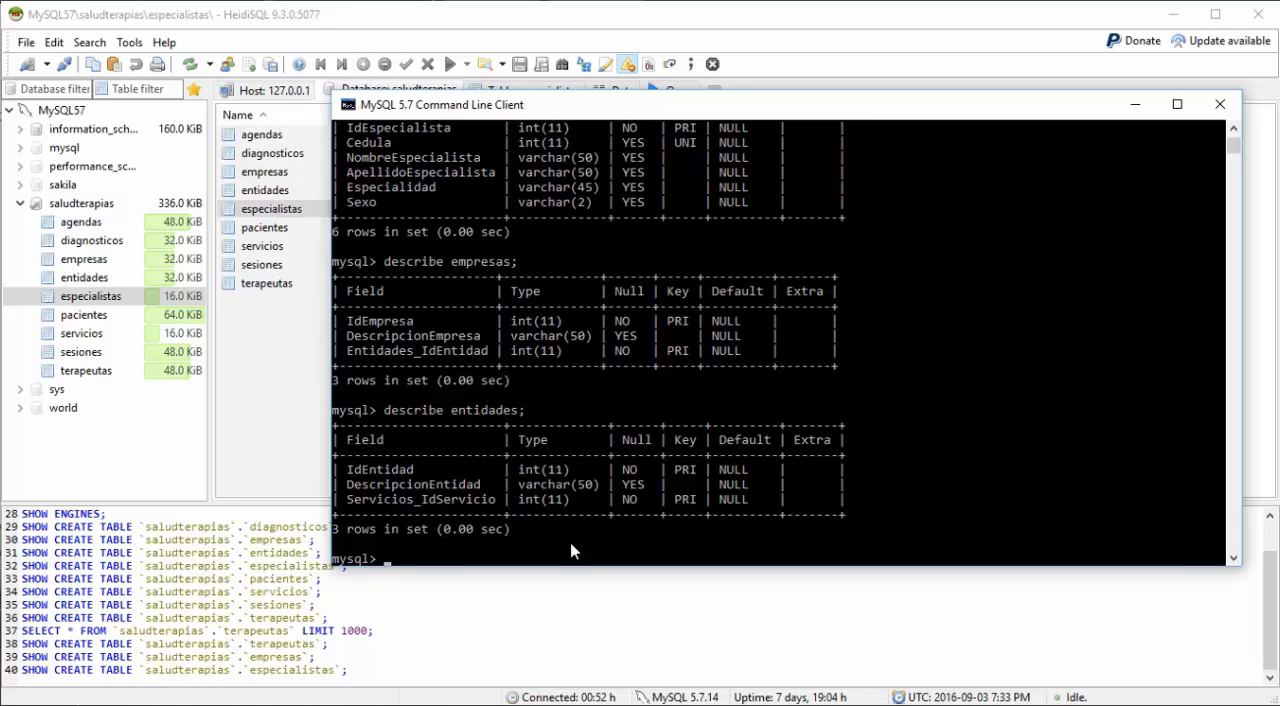
# Step: Paste and run the query selecting Empresas.DescripcionEmpresa and Entidades.DescripcionEntidad from empresas inner join Entidades on IdEntidad where Entidades_IdEntidad = IdEntidad
pyautogui.rightClick(450, 563)
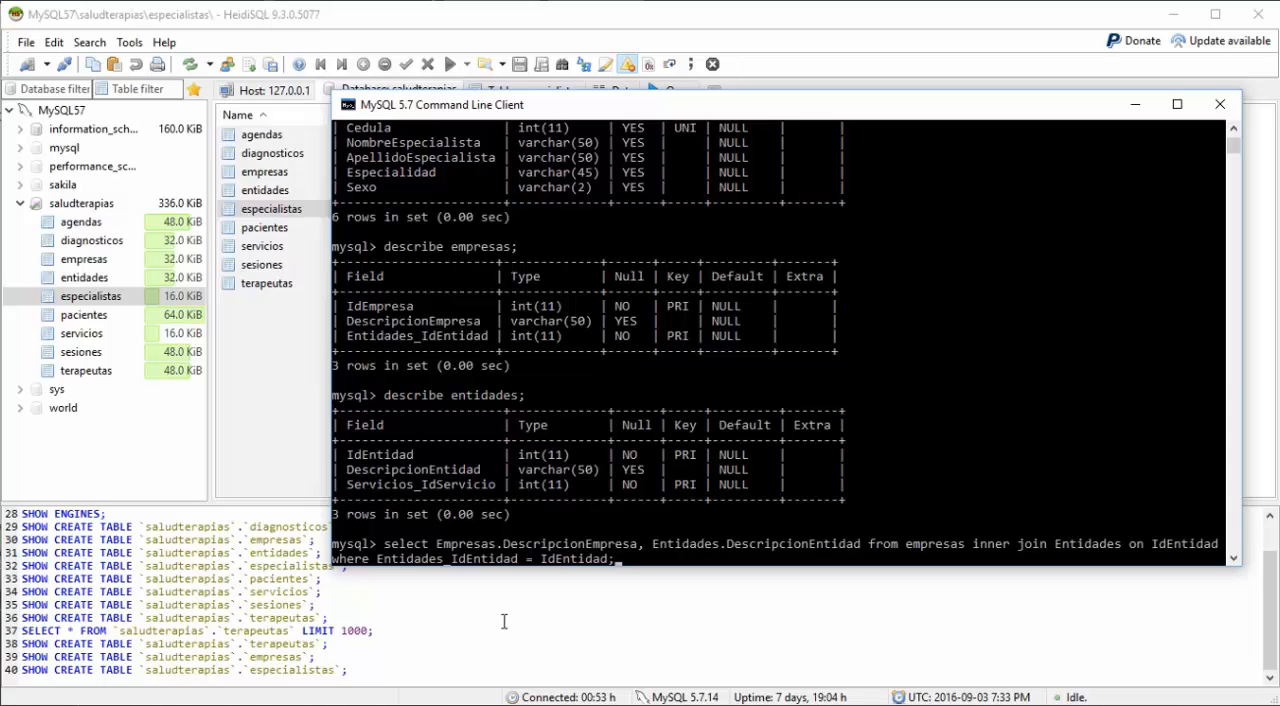
pyautogui.press('Return')
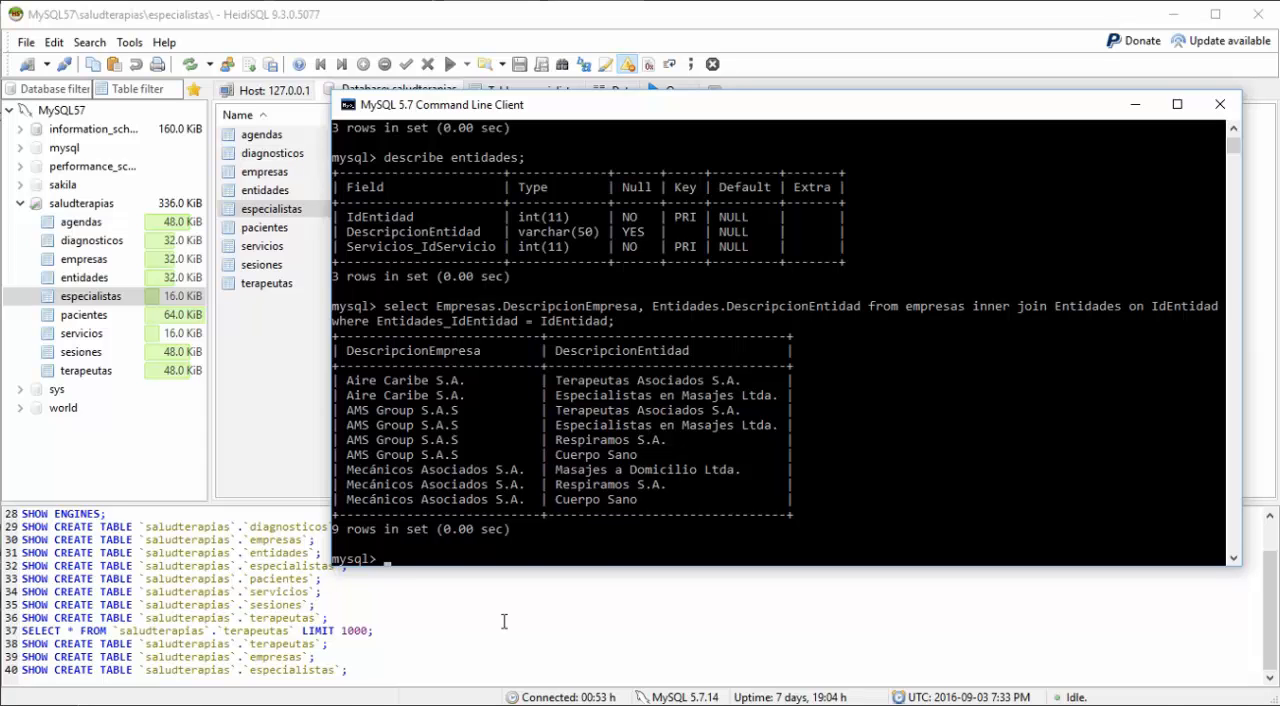
# Step: Recall the join query and add IdEmpresa as the first selected column, before Empresas.DescripcionEmpresa
pyautogui.press('Up')
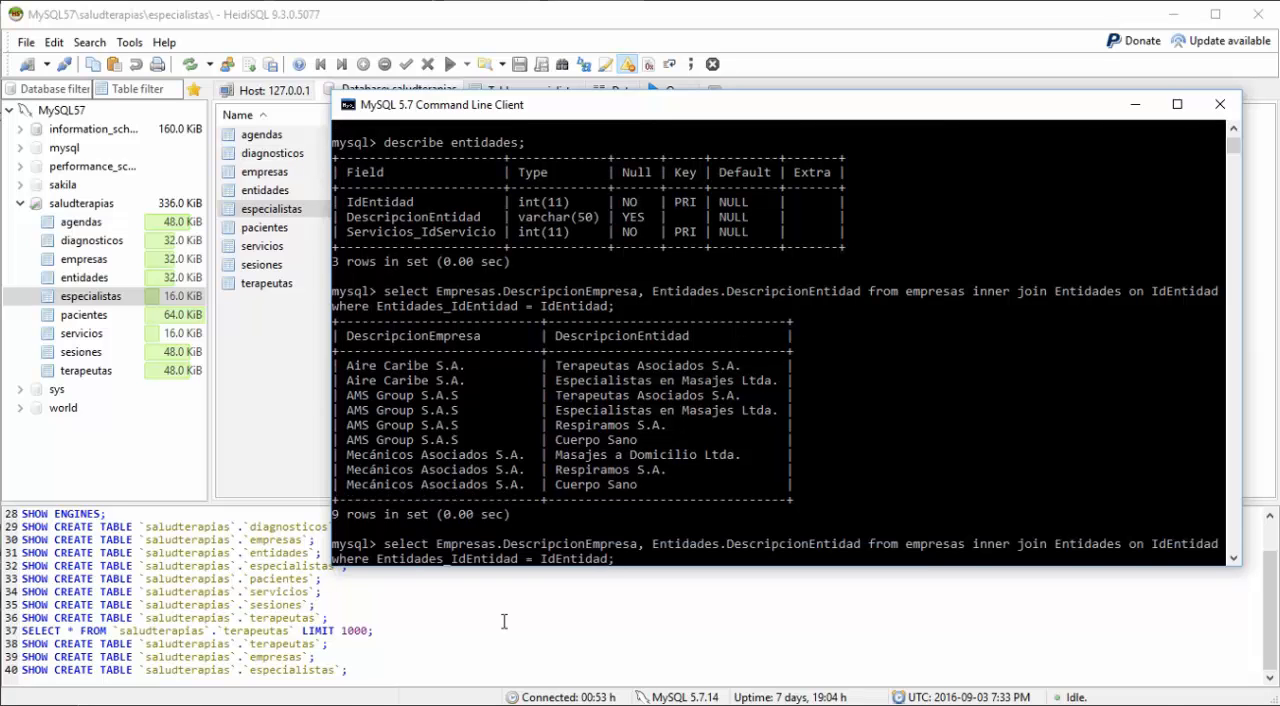
pyautogui.press('Left')
pyautogui.press('Left')
pyautogui.press('Left')
pyautogui.press('Left')
pyautogui.press('Left')
pyautogui.press('Left')
pyautogui.press('Left')
pyautogui.press('Left')
pyautogui.press('Left')
pyautogui.press('Left')
pyautogui.press('Left')
pyautogui.press('Left')
pyautogui.press('Left')
pyautogui.press('Left')
pyautogui.press('Left')
pyautogui.press('Left')
pyautogui.press('Left')
pyautogui.press('Left')
pyautogui.press('Left')
pyautogui.press('Left')
pyautogui.press('Left')
pyautogui.press('Left')
pyautogui.press('Left')
pyautogui.press('Left')
pyautogui.press('Left')
pyautogui.press('Left')
pyautogui.press('Left')
pyautogui.press('Left')
pyautogui.press('Left')
pyautogui.press('Left')
pyautogui.press('Left')
pyautogui.press('Left')
pyautogui.press('Left')
pyautogui.press('Left')
pyautogui.press('Left')
pyautogui.press('Left')
pyautogui.press('Left')
pyautogui.press('Left')
pyautogui.press('Left')
pyautogui.press('Left')
pyautogui.press('Left')
pyautogui.press('Left')
pyautogui.press('Left')
pyautogui.press('Left')
pyautogui.press('Left')
pyautogui.press('Left')
pyautogui.press('Left')
pyautogui.press('Left')
pyautogui.press('Left')
pyautogui.press('Left')
pyautogui.press('Left')
pyautogui.press('Left')
pyautogui.press('Left')
pyautogui.press('Left')
pyautogui.press('Left')
pyautogui.write('IdEm')
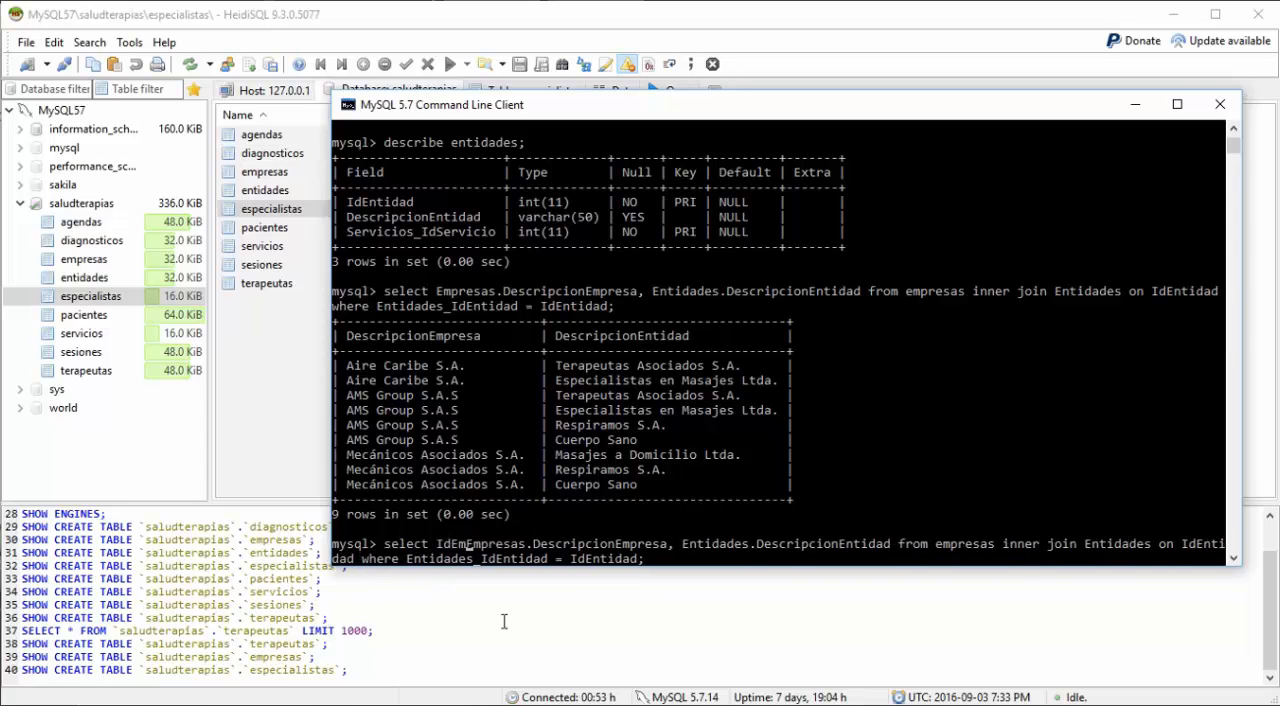
pyautogui.write('presa,')
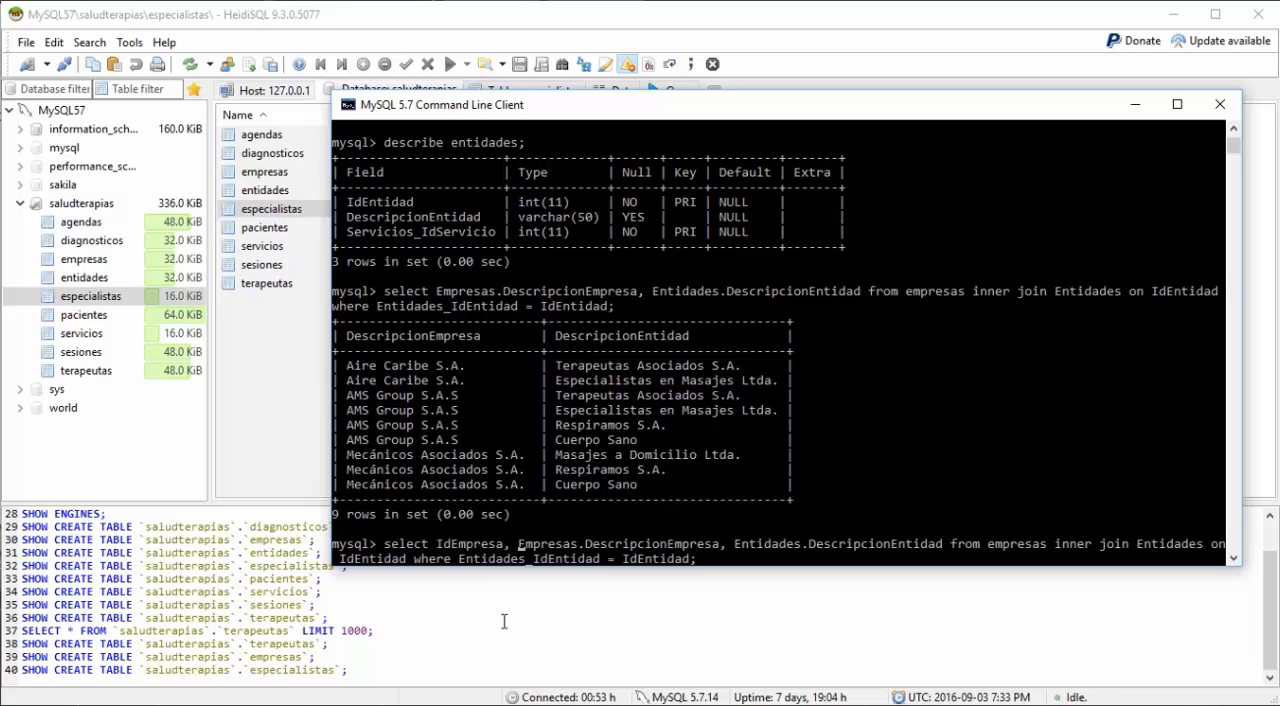
# Step: Qualify the IdEmpresa column as Empresas.IdEmpresa and run the join query
pyautogui.press('Left')
pyautogui.press('Left')
pyautogui.press('Left')
pyautogui.press('Left')
pyautogui.press('Left')
pyautogui.press('Left')
pyautogui.press('Left')
pyautogui.press('Left')
pyautogui.press('Left')
pyautogui.press('Left')
pyautogui.press('Left')
pyautogui.write('Empres')
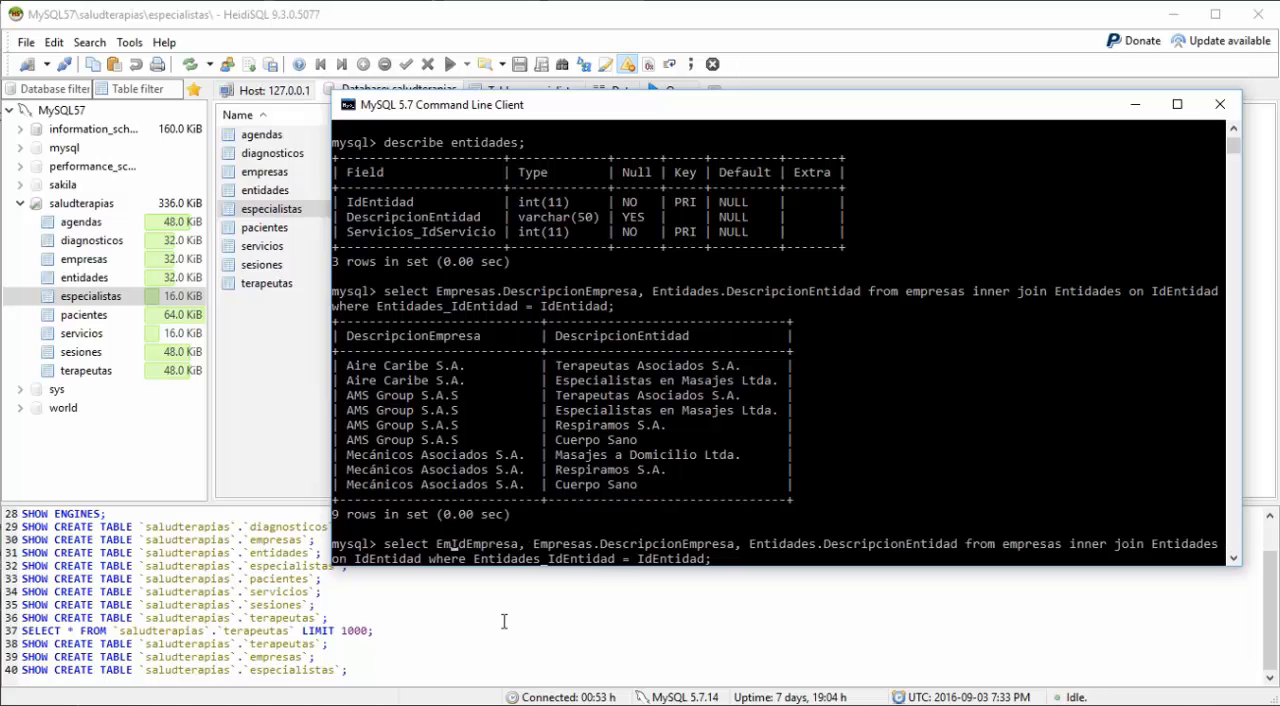
pyautogui.write('as.')
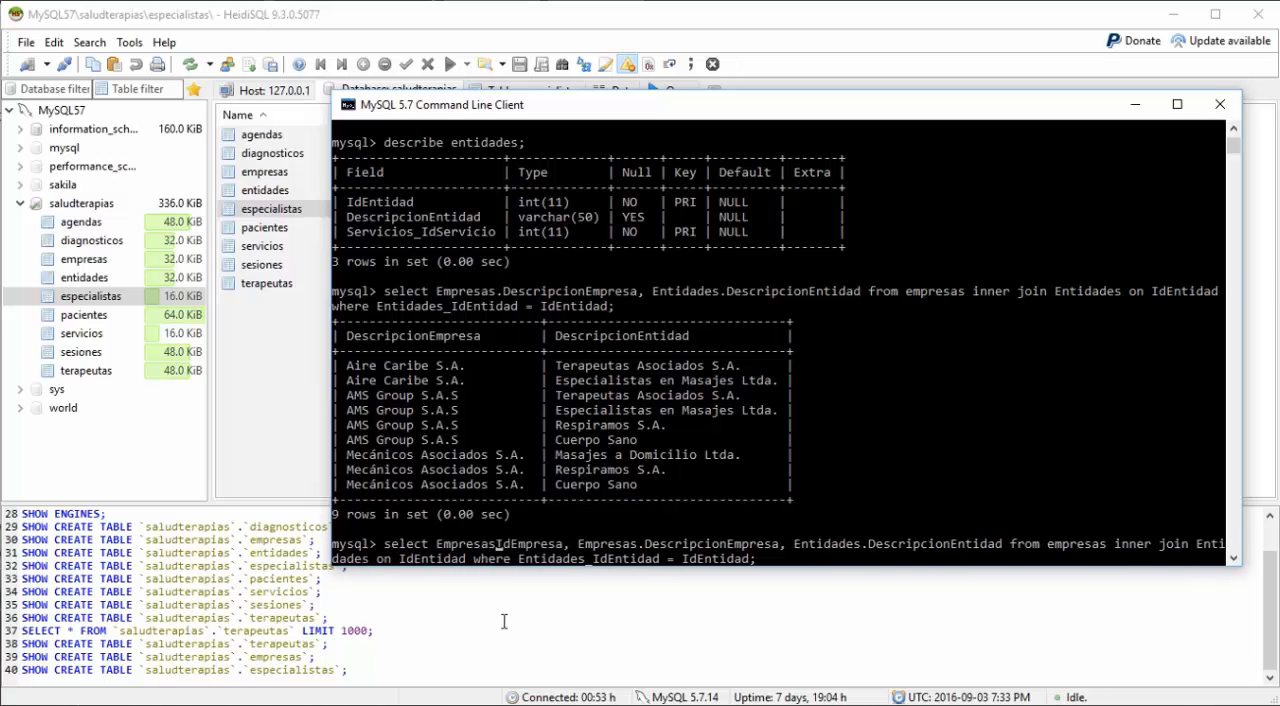
pyautogui.press('Return')
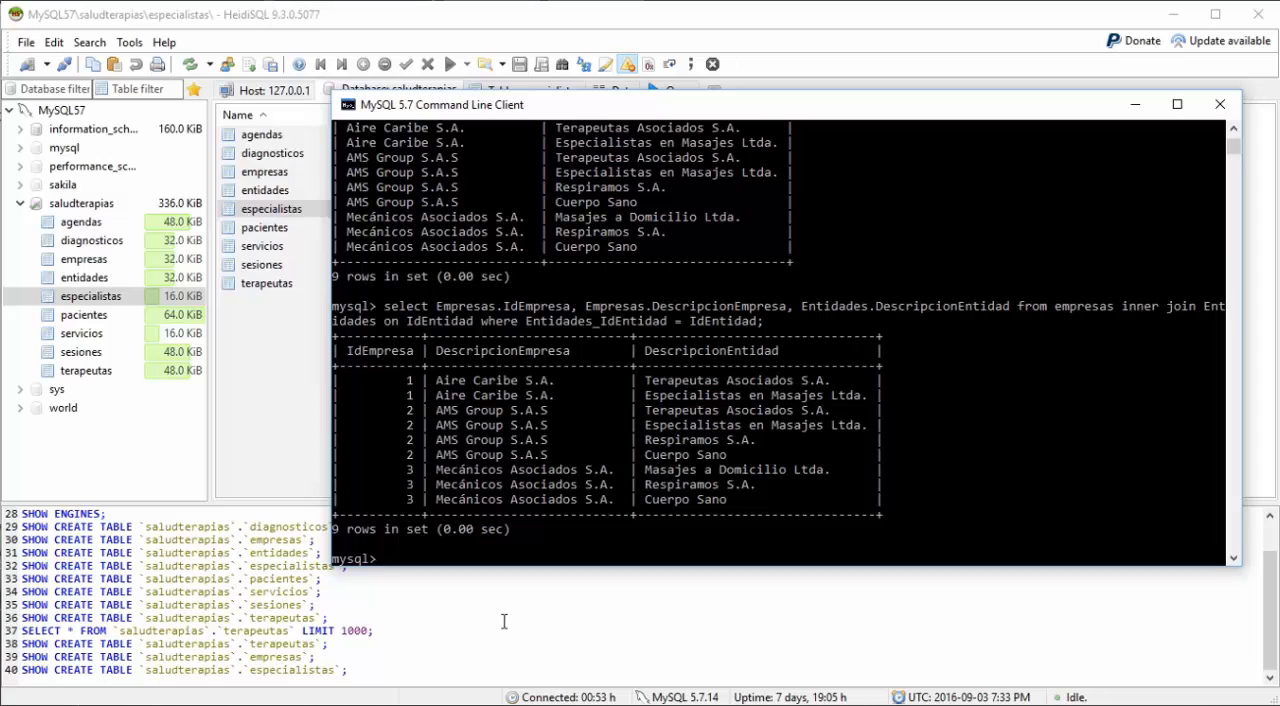
# Step: Describe the servicios table to view its fields and key
pyautogui.write('describe servicios;')
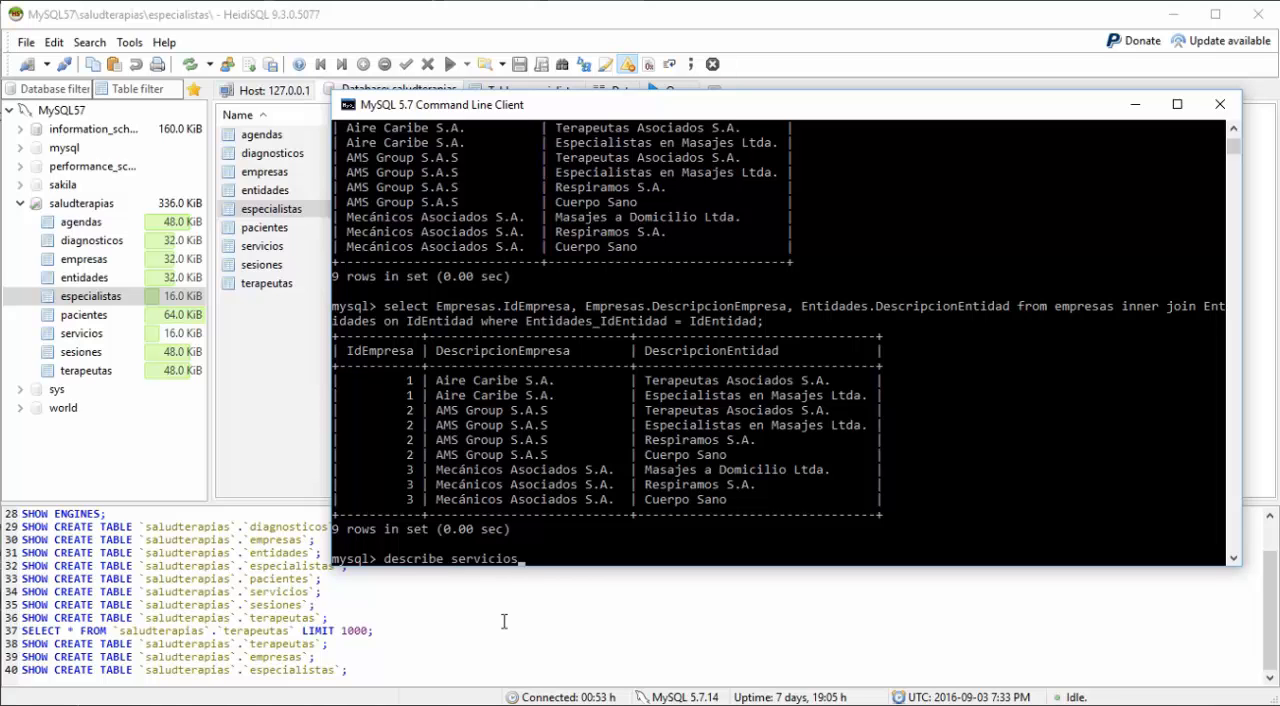
pyautogui.press('Return')
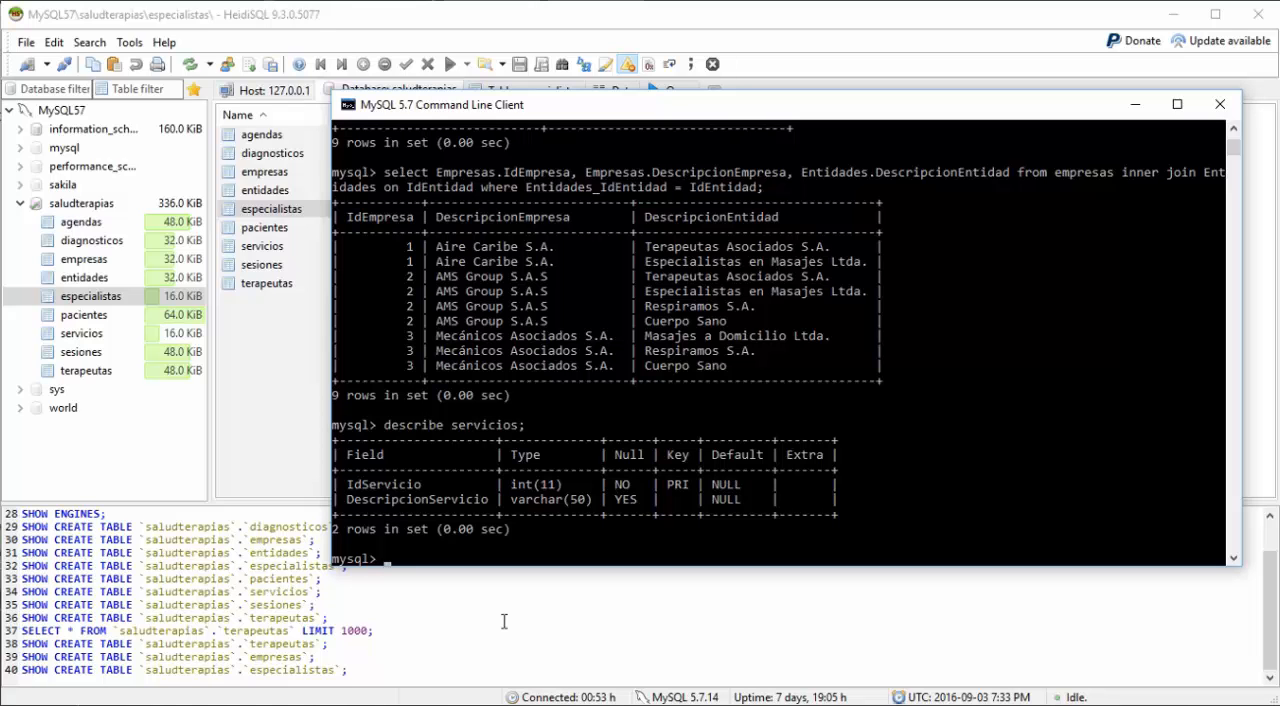
# Step: Describe the Entidades table again to check the field that links it to servicios
pyautogui.write('Describe')
pyautogui.press('BackSpace')
pyautogui.press('BackSpace')
pyautogui.press('BackSpace')
pyautogui.press('BackSpace')
pyautogui.press('BackSpace')
pyautogui.press('BackSpace')
pyautogui.press('BackSpace')
pyautogui.press('BackSpace')
pyautogui.write('describe Entidades')
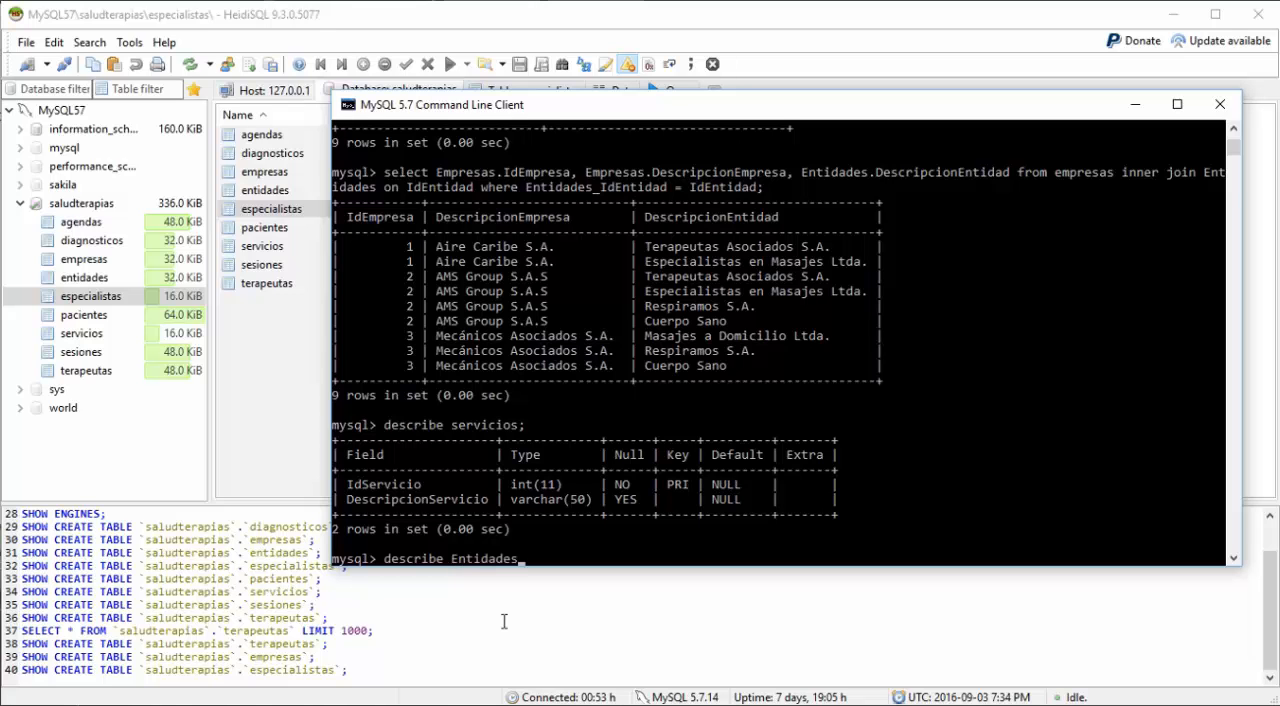
pyautogui.write(';')
pyautogui.press('Return')
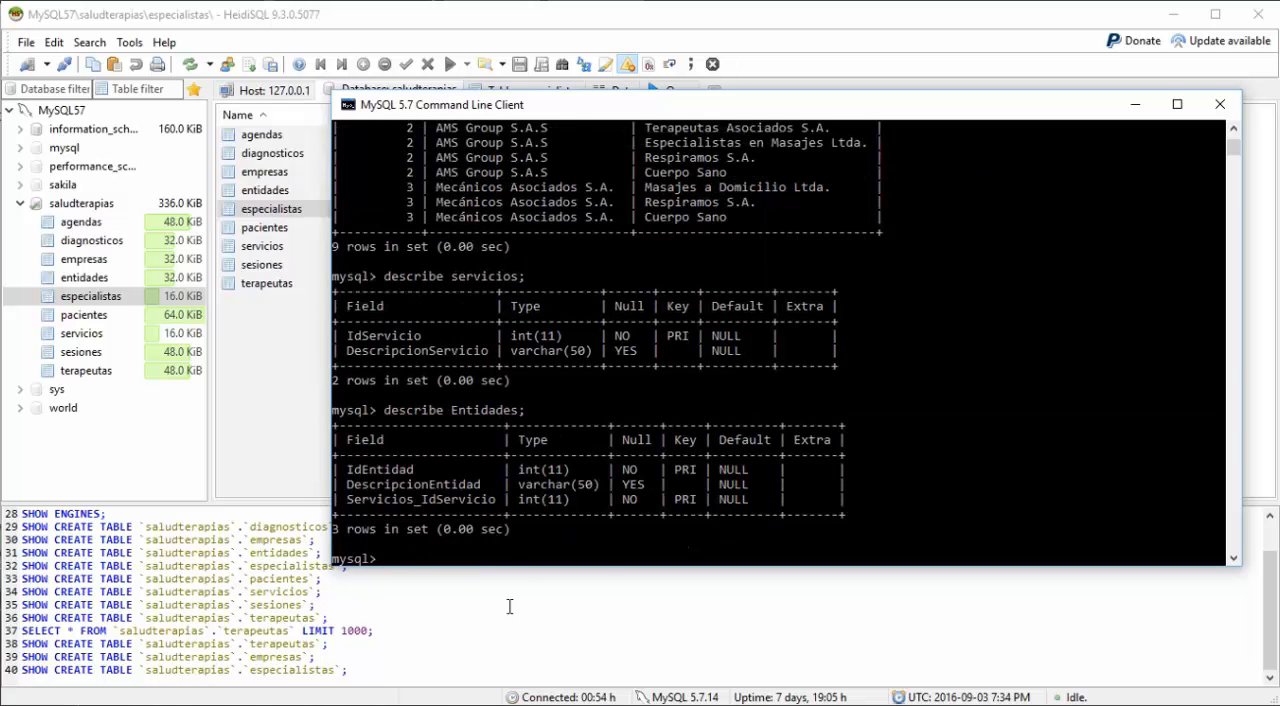
# Step: Paste the original empresas and Entidades join query and change the first column's table prefix from Empresas to Entidades
pyautogui.rightClick(488, 557)
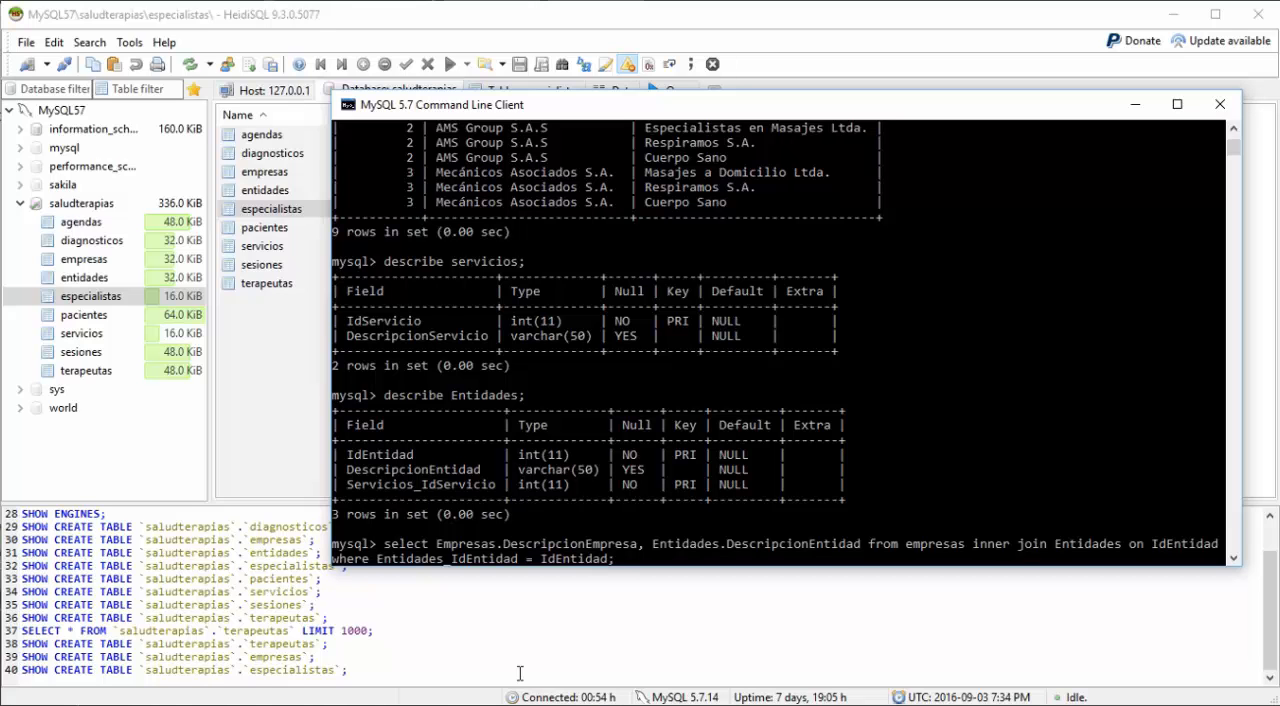
pyautogui.press('Left')
pyautogui.press('Left')
pyautogui.press('Left')
pyautogui.press('Left')
pyautogui.press('Left')
pyautogui.press('Left')
pyautogui.press('Left')
pyautogui.press('Left')
pyautogui.press('Left')
pyautogui.press('Left')
pyautogui.press('Left')
pyautogui.press('Left')
pyautogui.press('Left')
pyautogui.press('Left')
pyautogui.press('Left')
pyautogui.press('Left')
pyautogui.press('Left')
pyautogui.press('Left')
pyautogui.press('Left')
pyautogui.press('Left')
pyautogui.press('Left')
pyautogui.press('Left')
pyautogui.press('Left')
pyautogui.press('Left')
pyautogui.press('Left')
pyautogui.press('Left')
pyautogui.press('Left')
pyautogui.press('Left')
pyautogui.press('Left')
pyautogui.press('Left')
pyautogui.press('Left')
pyautogui.press('Left')
pyautogui.press('Left')
pyautogui.press('Left')
pyautogui.press('Left')
pyautogui.press('Left')
pyautogui.press('Left')
pyautogui.press('Left')
pyautogui.press('Left')
pyautogui.press('Left')
pyautogui.press('BackSpace')
pyautogui.press('BackSpace')
pyautogui.press('BackSpace')
pyautogui.press('BackSpace')
pyautogui.press('BackSpace')
pyautogui.press('BackSpace')
pyautogui.press('BackSpace')
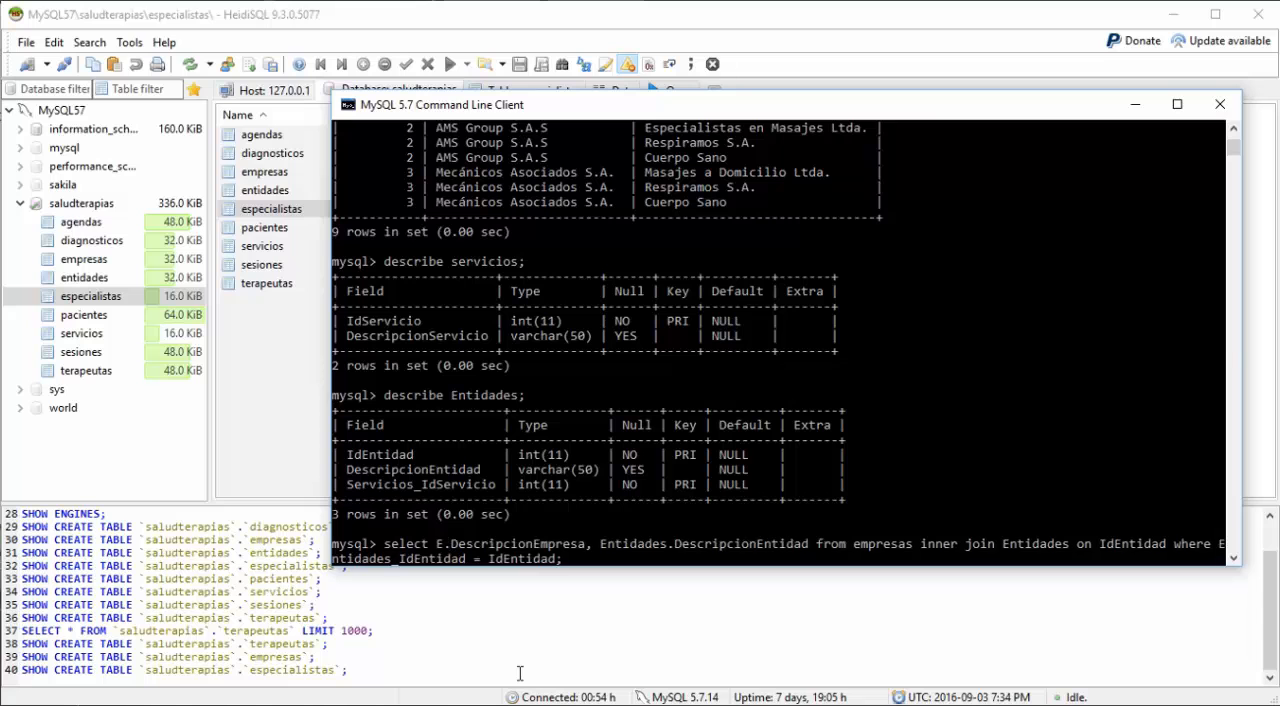
pyautogui.write('ntidades')
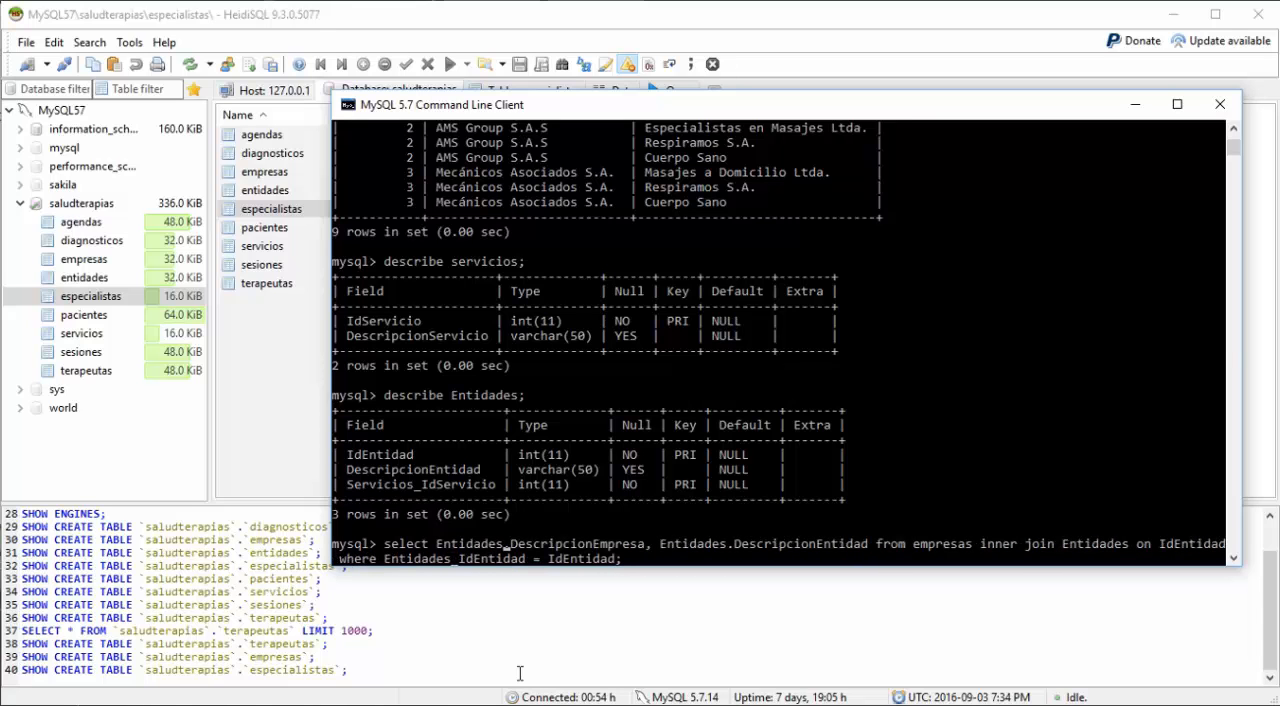
# Step: Change the first selected column's field name to DescripcionEntidad
pyautogui.press('Right')
pyautogui.press('Right')
pyautogui.press('Right')
pyautogui.press('Right')
pyautogui.press('Right')
pyautogui.press('Right')
pyautogui.press('Right')
pyautogui.press('Right')
pyautogui.press('Right')
pyautogui.press('Right')
pyautogui.press('Right')
pyautogui.press('Right')
pyautogui.press('Right')
pyautogui.write('ntidad')
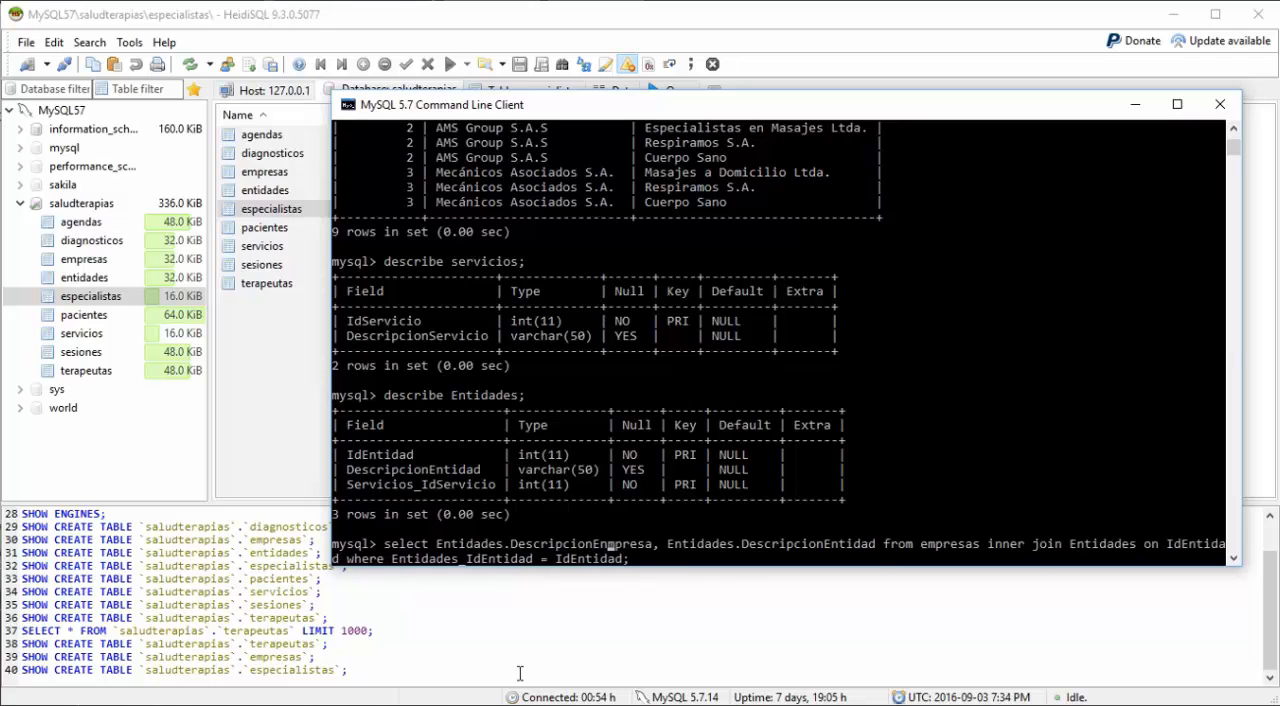
pyautogui.press('Delete')
pyautogui.press('Delete')
pyautogui.press('Delete')
pyautogui.press('Delete')
pyautogui.press('Delete')
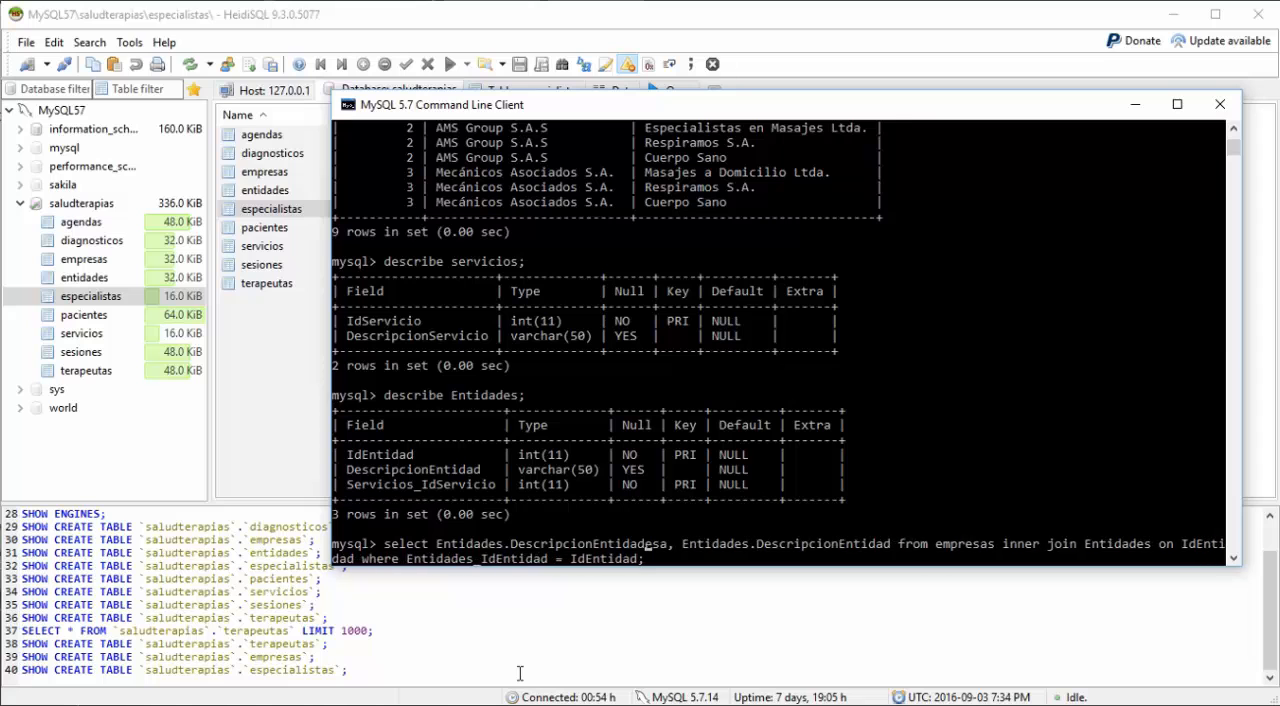
pyautogui.press('Delete')
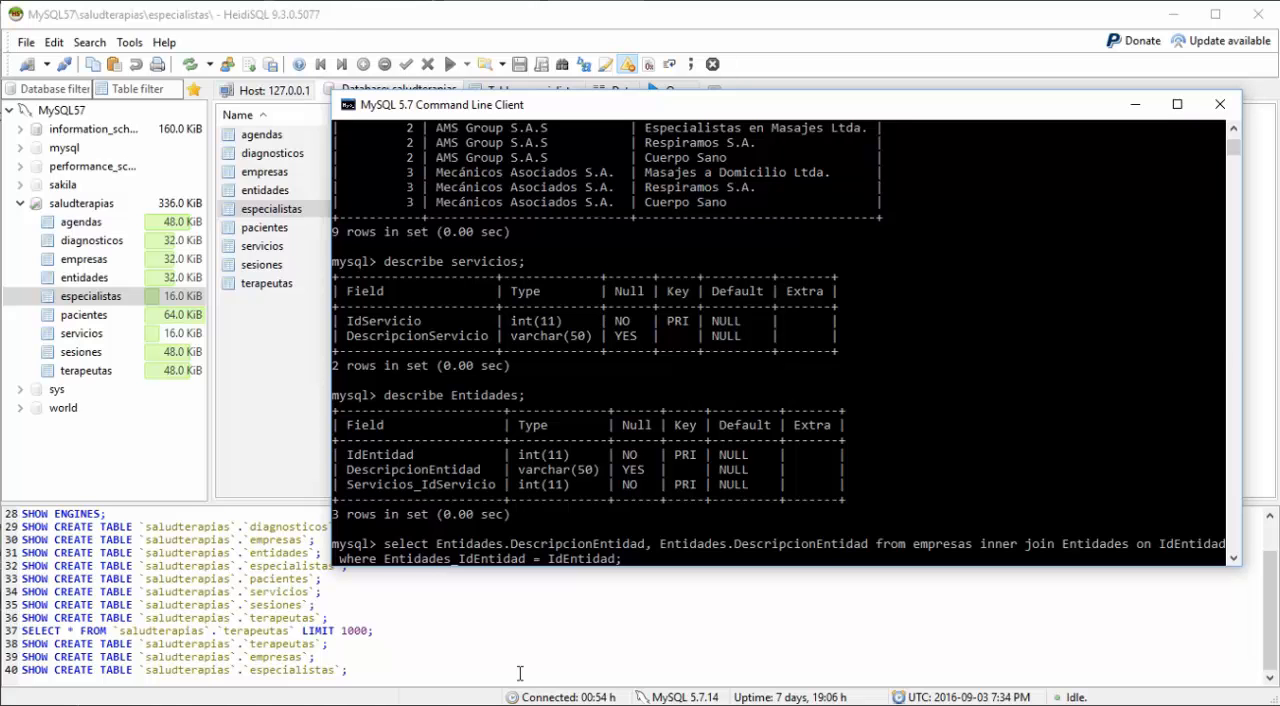
# Step: Change the second selected column's table prefix to Servicios
pyautogui.write('Servicios')
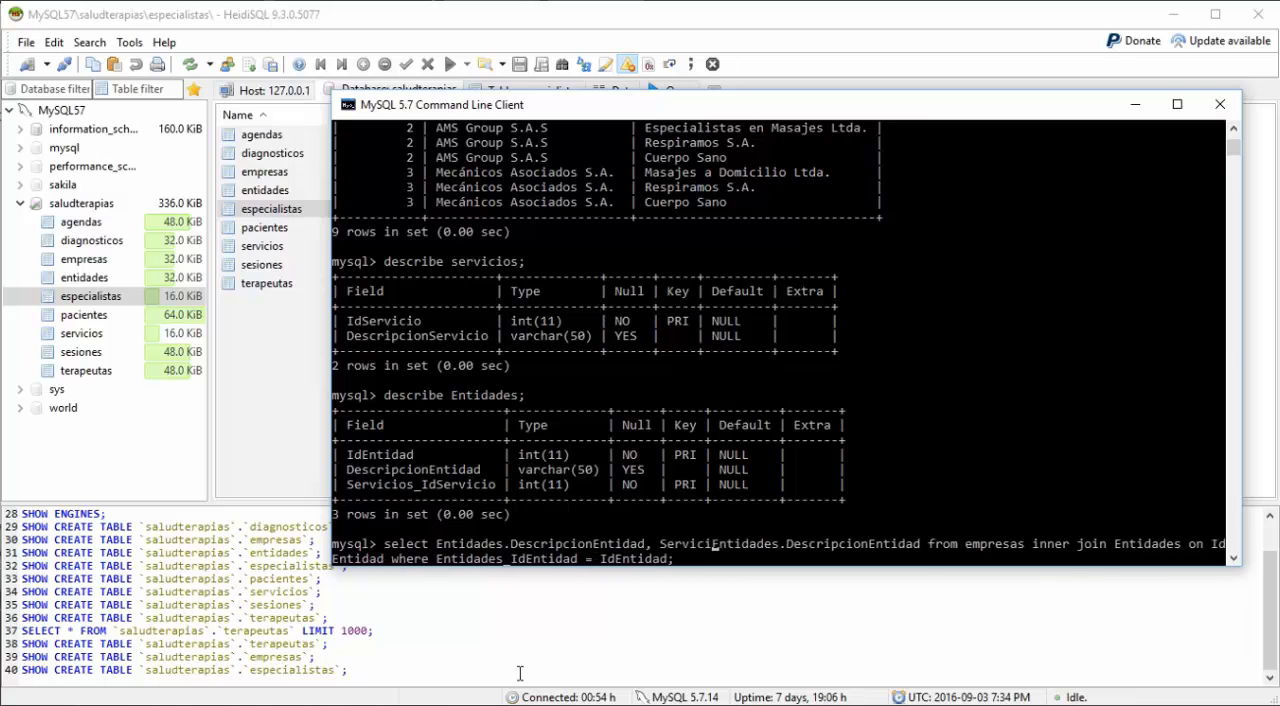
pyautogui.press('Delete')
pyautogui.press('Delete')
pyautogui.press('Delete')
pyautogui.press('Delete')
pyautogui.press('Delete')
pyautogui.press('Delete')
pyautogui.press('Delete')
pyautogui.press('Delete')
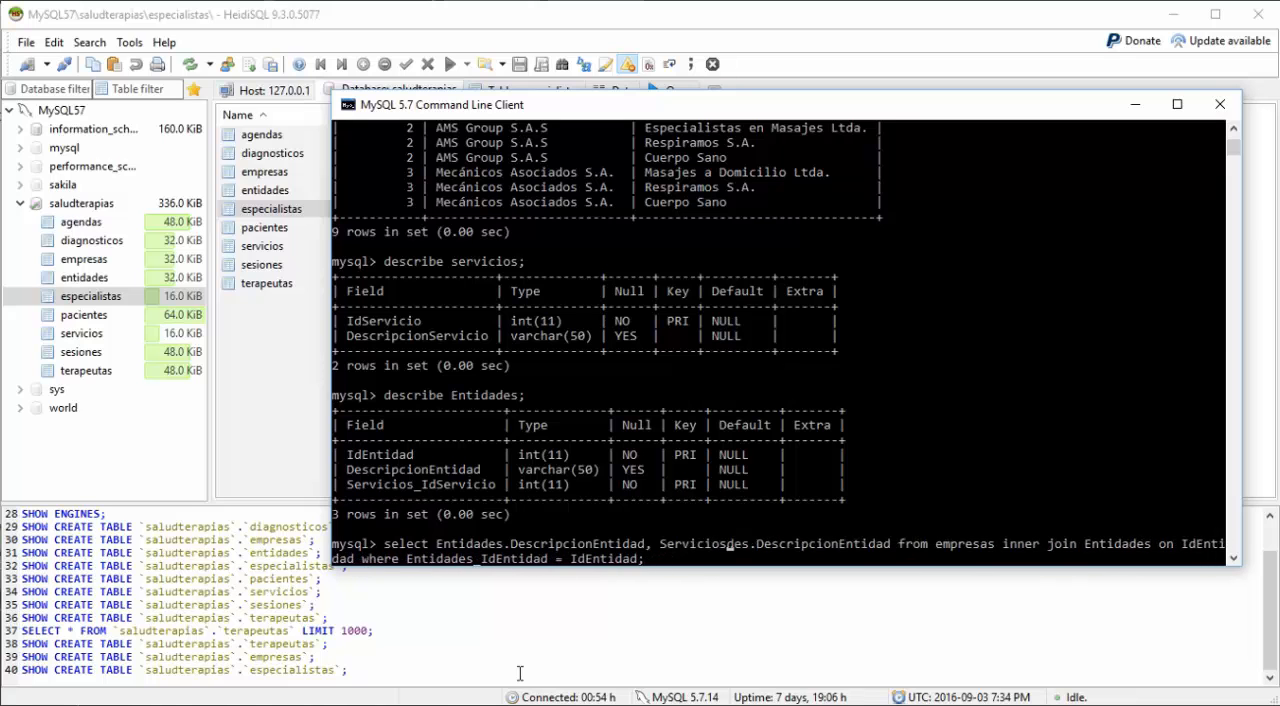
pyautogui.press('Delete')
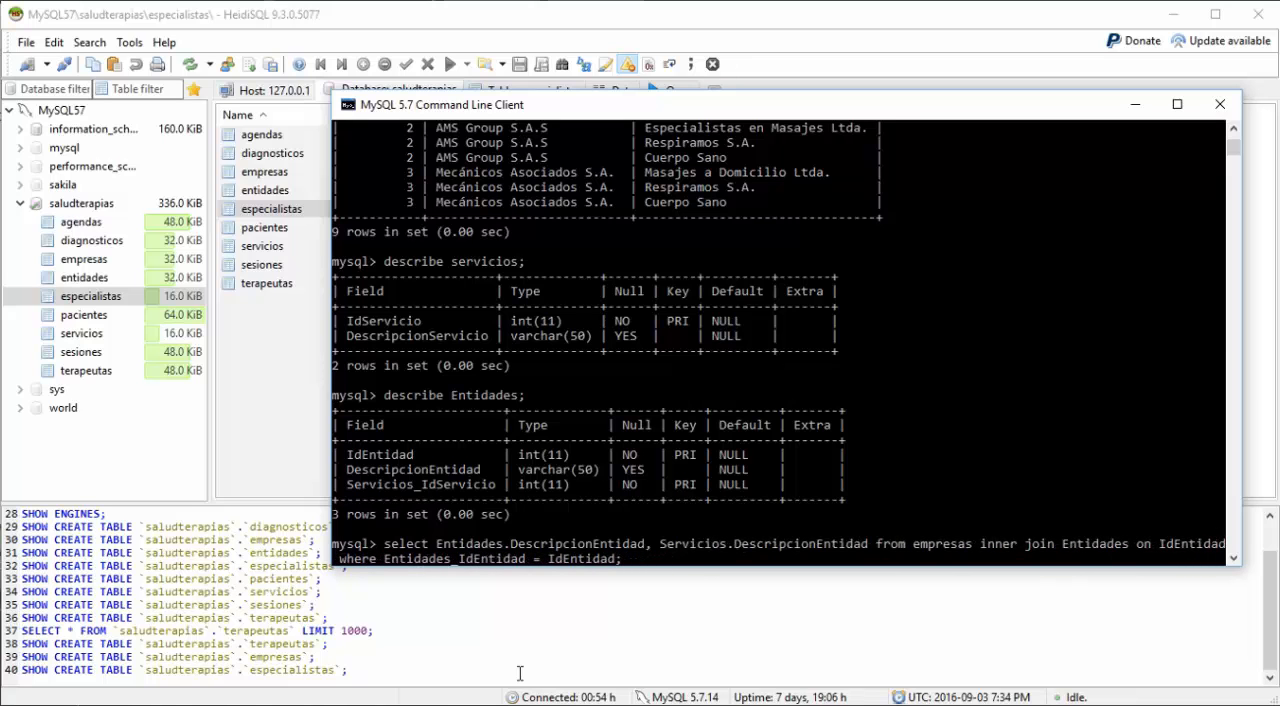
# Step: Change the second selected column's field name to DescripcionServicio
pyautogui.press('Right')
pyautogui.press('Right')
pyautogui.press('Right')
pyautogui.press('Right')
pyautogui.press('Right')
pyautogui.press('Right')
pyautogui.press('Right')
pyautogui.press('Right')
pyautogui.write('Servicio')
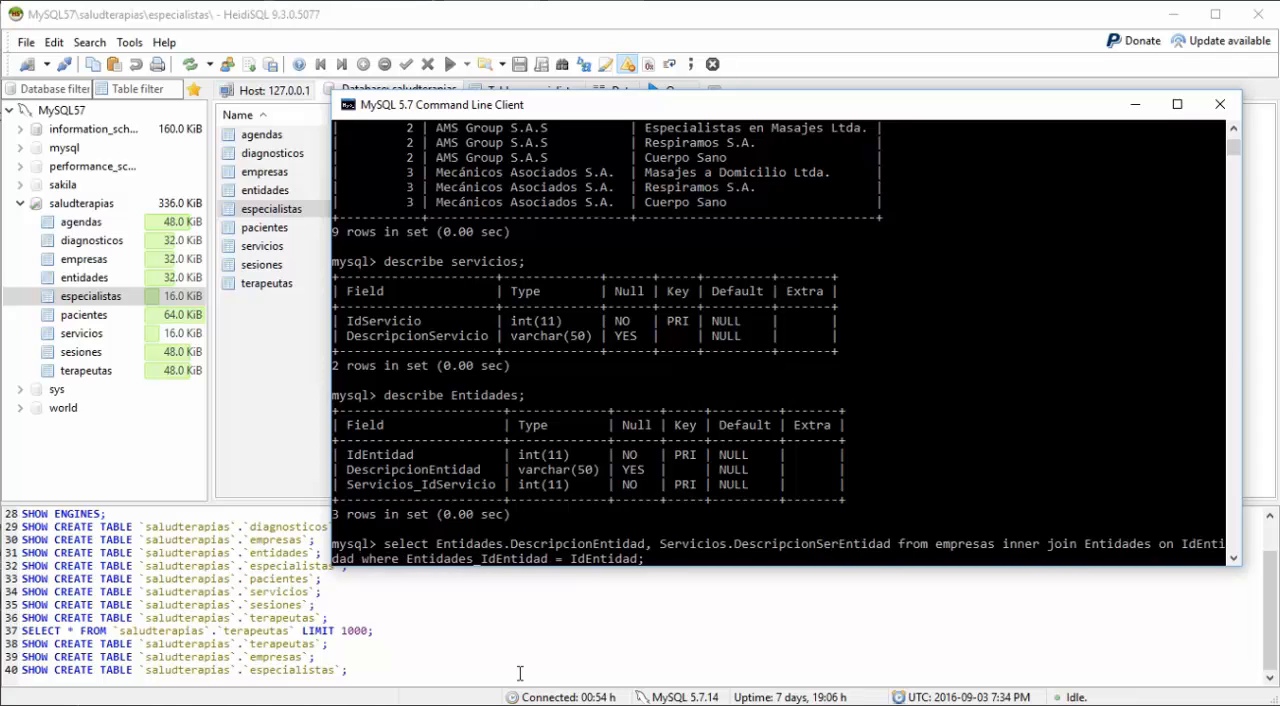
pyautogui.press('Delete')
pyautogui.press('Delete')
pyautogui.press('Delete')
pyautogui.press('Delete')
pyautogui.press('Delete')
pyautogui.press('Delete')
pyautogui.press('Delete')
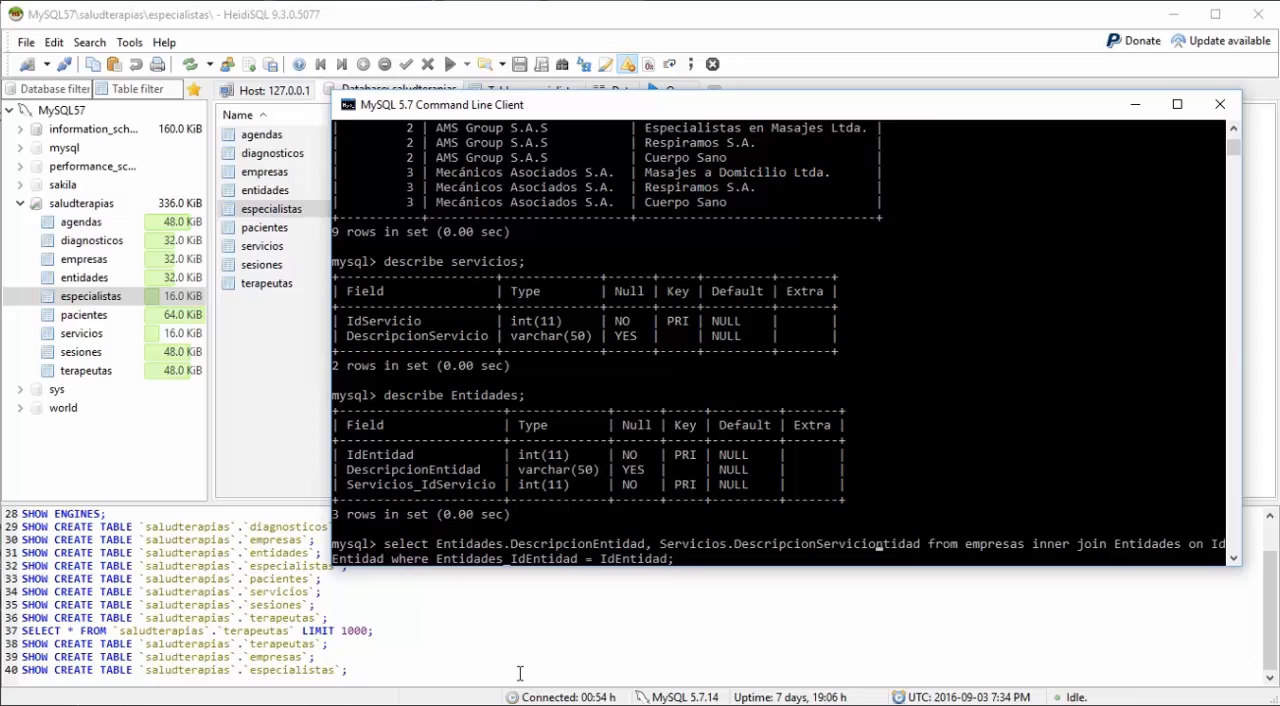
pyautogui.press('Delete')
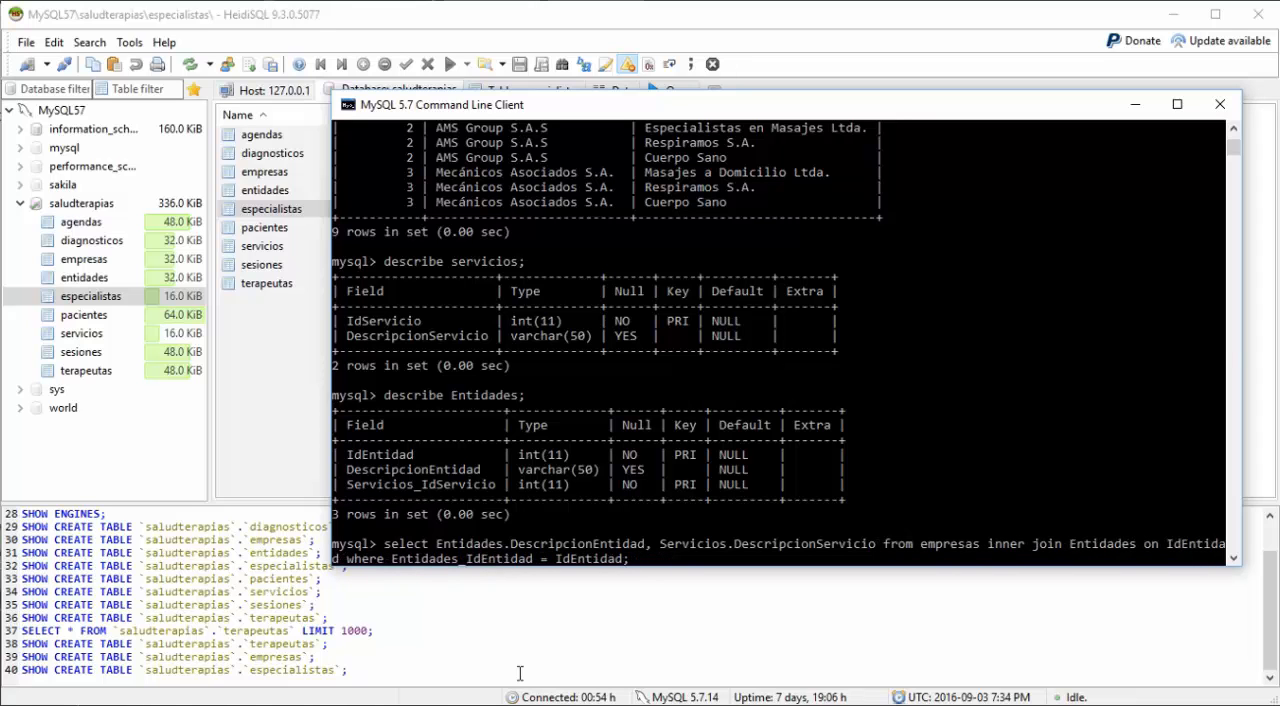
# Step: Replace the source table in the query's from clause with Entidades
pyautogui.press('Right')
pyautogui.press('Right')
pyautogui.press('Right')
pyautogui.press('Right')
pyautogui.press('Right')
pyautogui.write('Entidade')
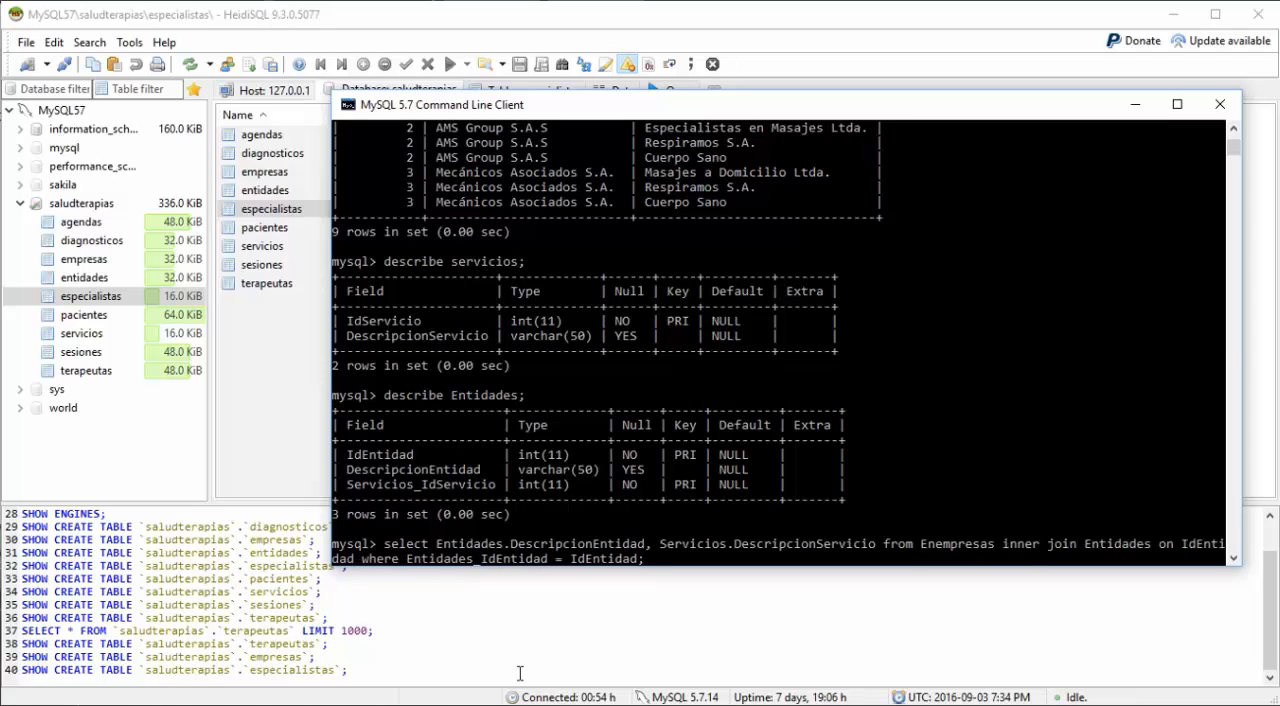
pyautogui.write('s')
pyautogui.press('Delete')
pyautogui.press('Delete')
pyautogui.press('Delete')
pyautogui.press('Delete')
pyautogui.press('Delete')
pyautogui.press('Delete')
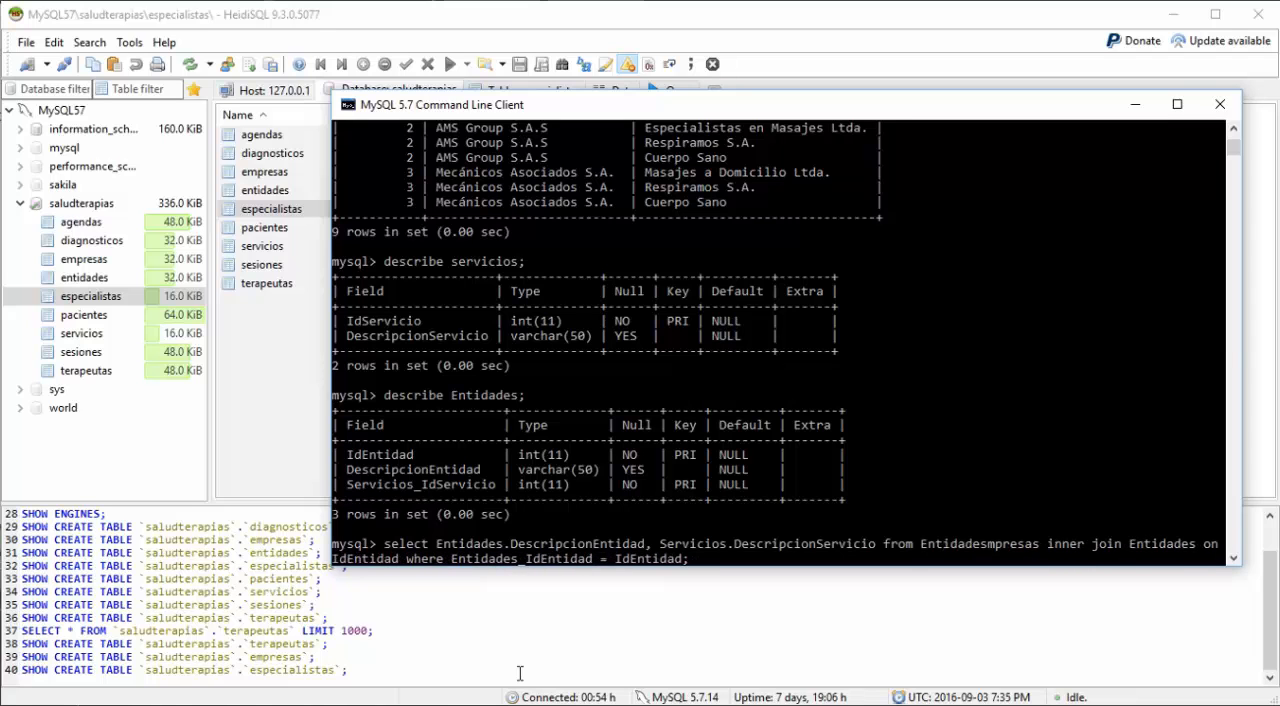
pyautogui.press('Delete')
pyautogui.press('Delete')
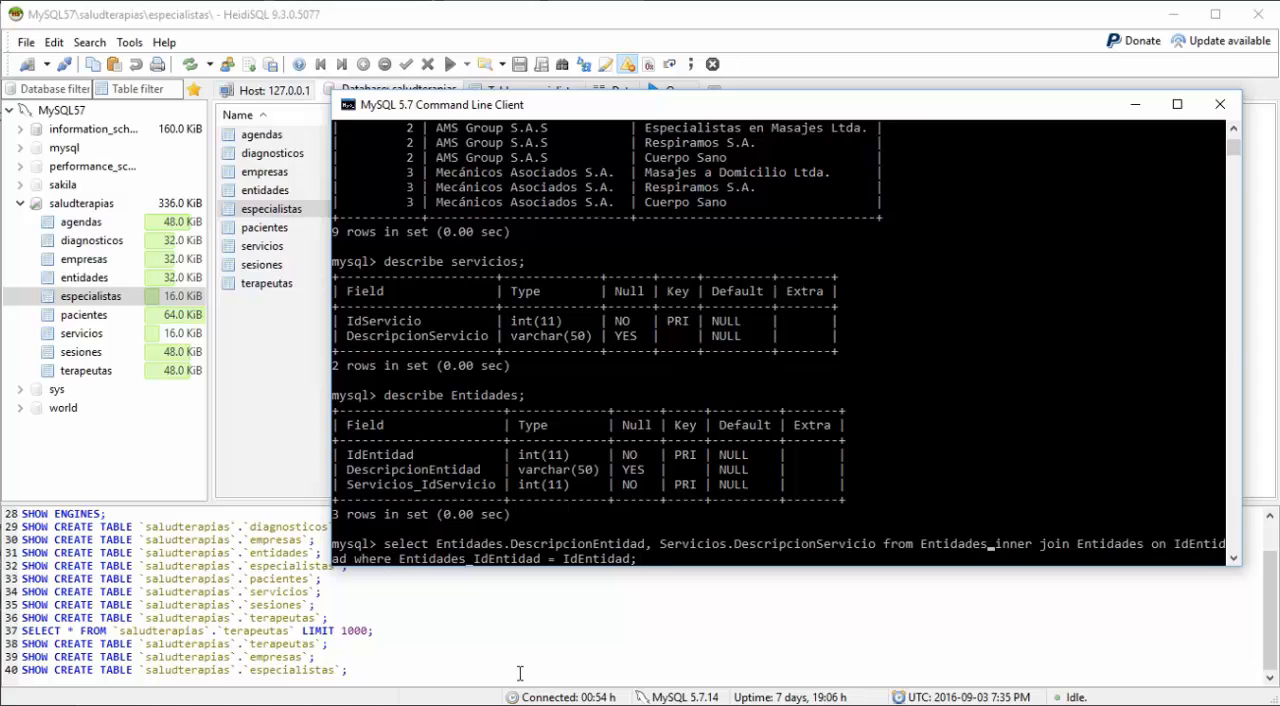
# Step: Replace the inner-joined table in the query with Servicios
pyautogui.press('Right')
pyautogui.press('Right')
pyautogui.press('Right')
pyautogui.press('Right')
pyautogui.press('Right')
pyautogui.press('Right')
pyautogui.press('Right')
pyautogui.press('Right')
pyautogui.press('Right')
pyautogui.press('Right')
pyautogui.write('Serv')
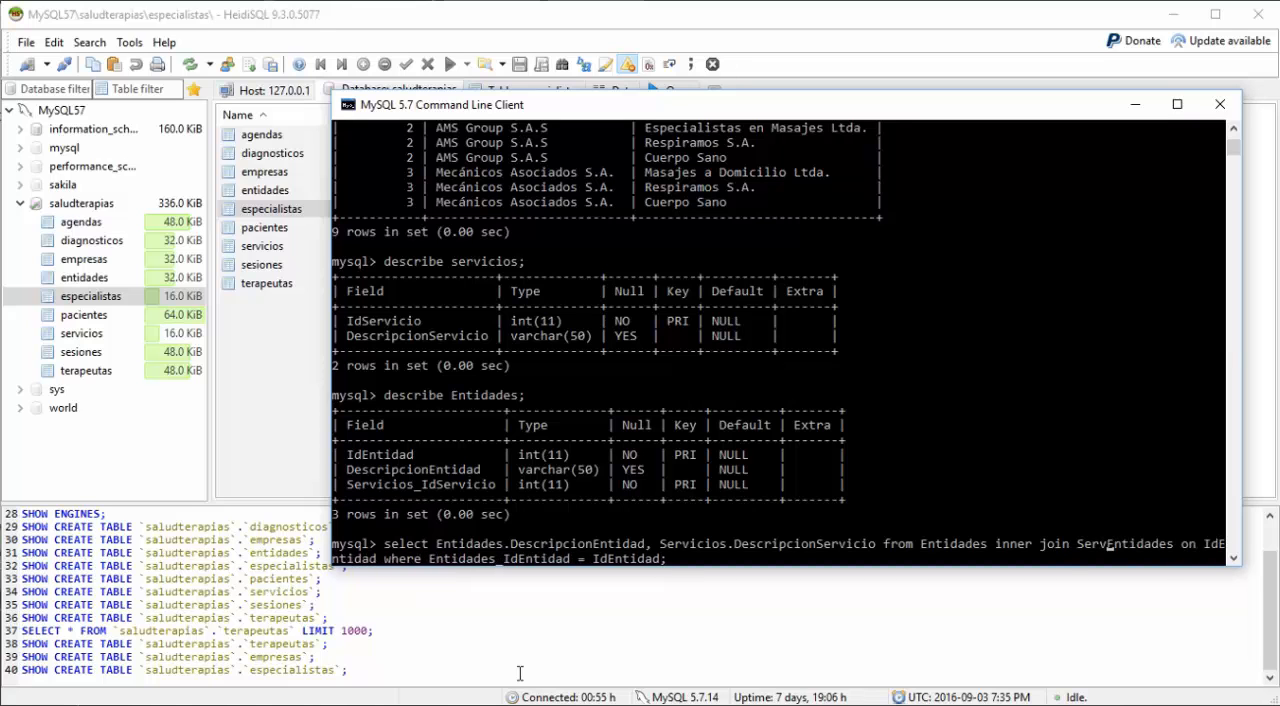
pyautogui.write('icios')
pyautogui.press('Delete')
pyautogui.press('Delete')
pyautogui.press('Delete')
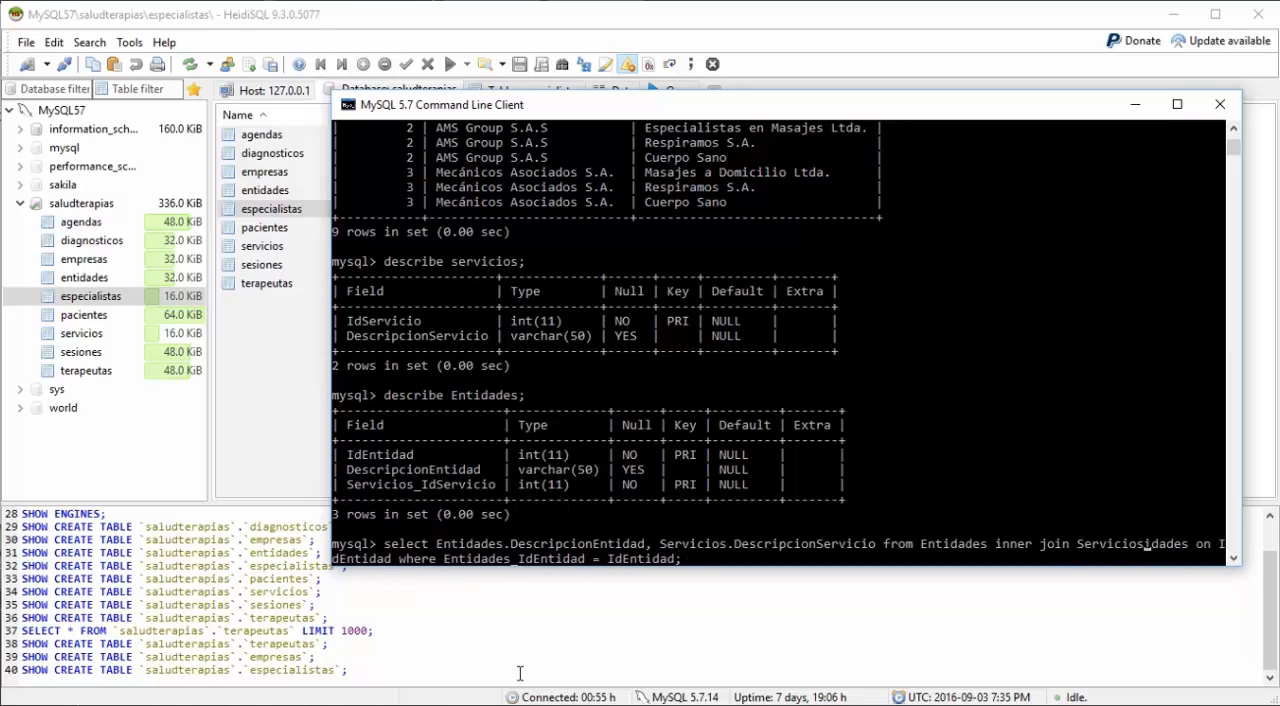
pyautogui.press('Delete')
pyautogui.press('Delete')
pyautogui.press('Delete')
pyautogui.press('Delete')
pyautogui.press('Delete')
pyautogui.press('Delete')
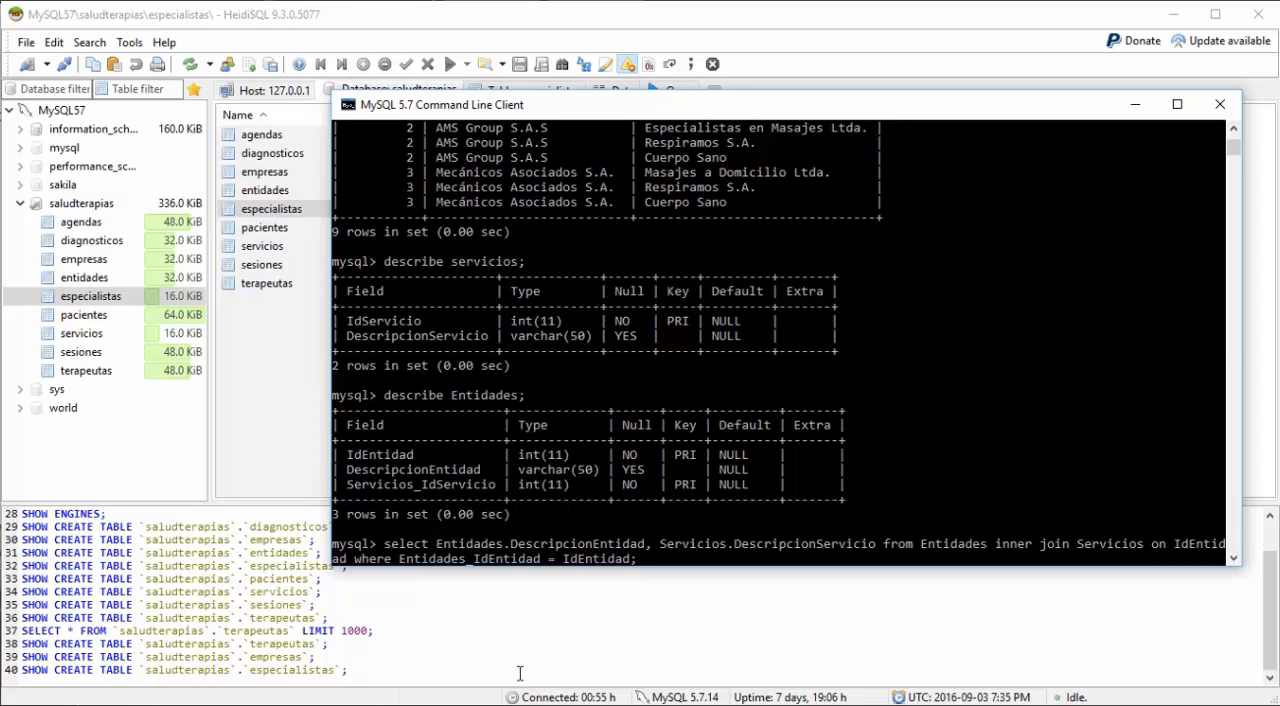
# Step: Change the join's on field to IdServicio
pyautogui.press('Right')
pyautogui.press('Right')
pyautogui.press('Right')
pyautogui.press('Right')
pyautogui.press('Right')
pyautogui.press('Right')
pyautogui.write('Servicio')
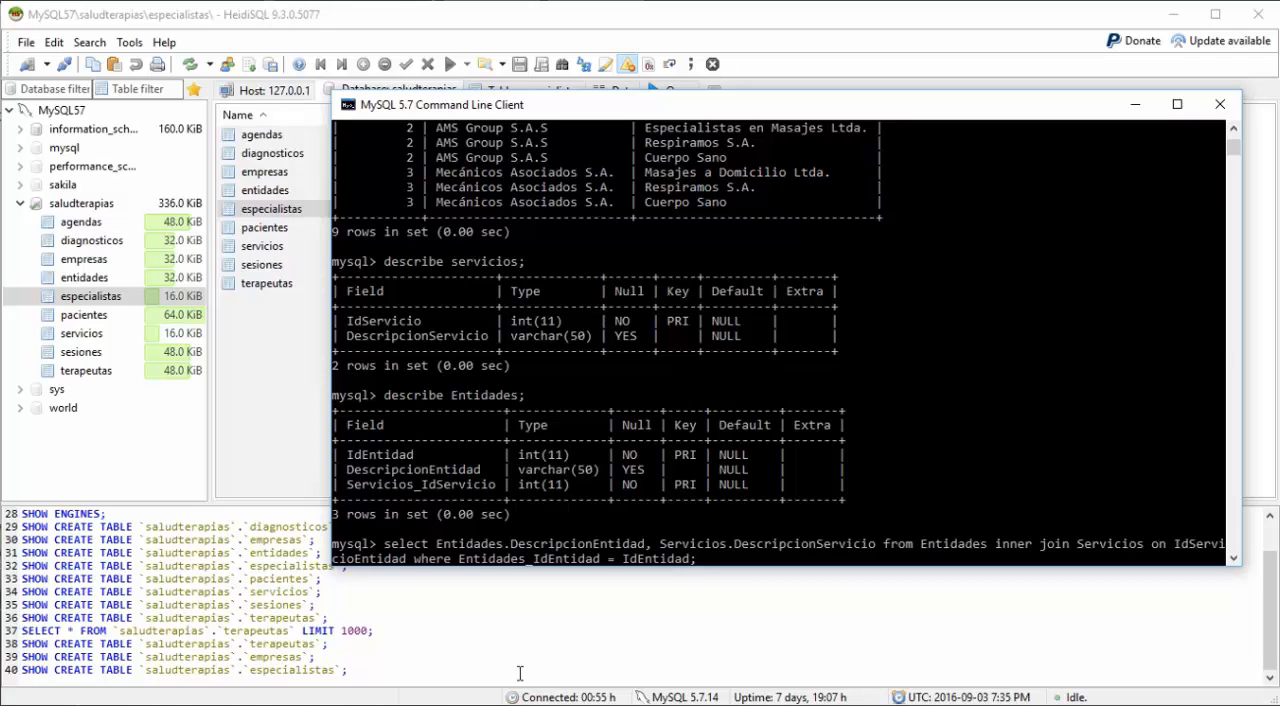
pyautogui.press('Delete')
pyautogui.press('Delete')
pyautogui.press('Delete')
pyautogui.press('Delete')
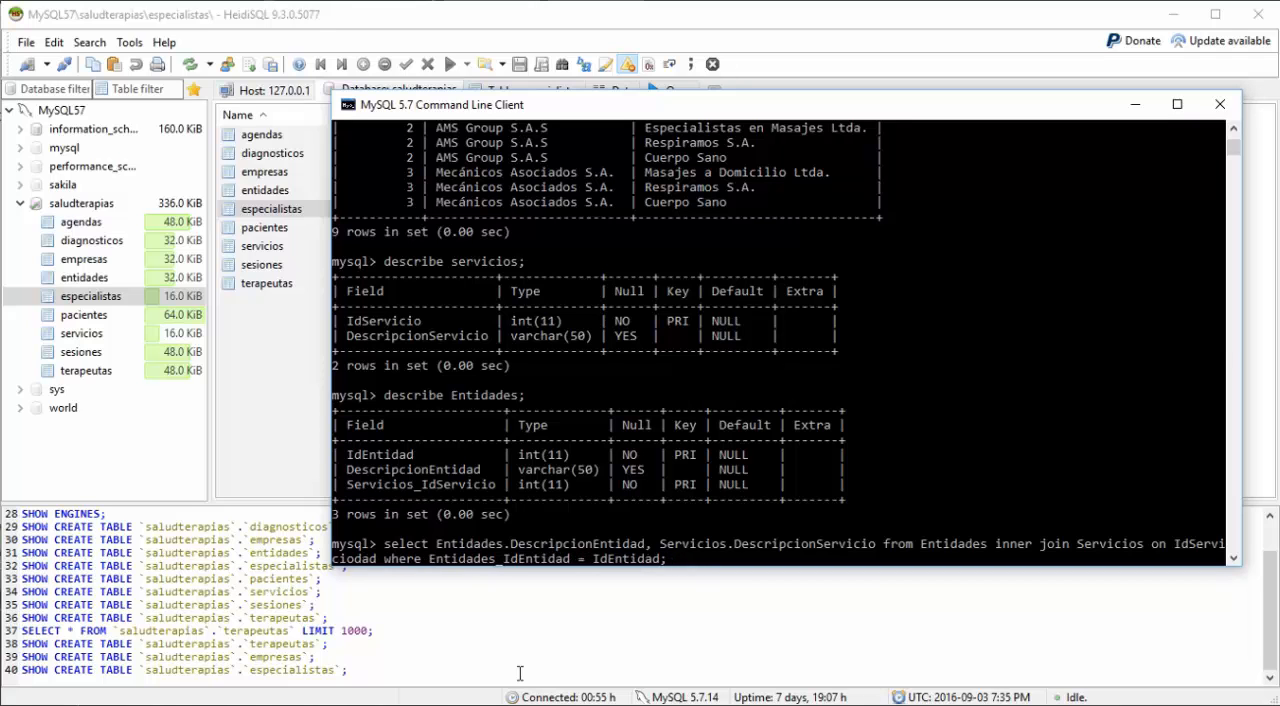
pyautogui.press('Delete')
pyautogui.press('Delete')
pyautogui.press('Delete')
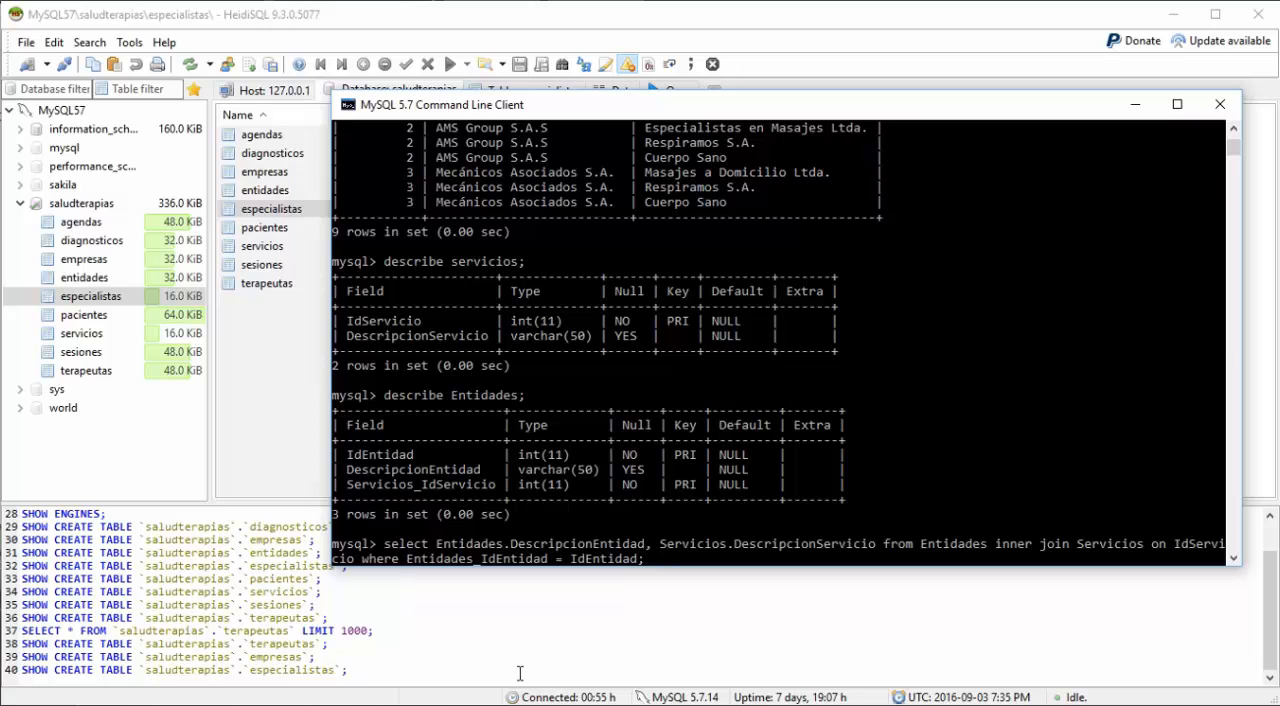
# Step: Replace the first field of the where condition with Servicios_IdServicio
pyautogui.write('Servicios')
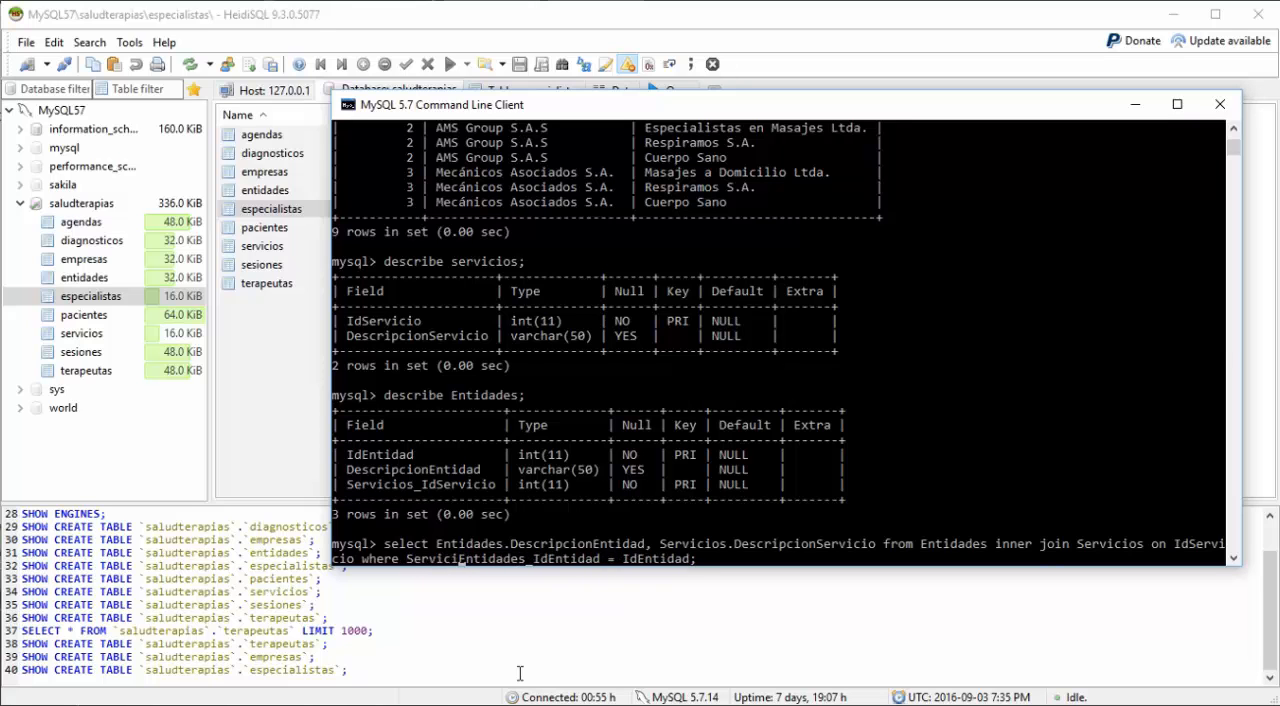
pyautogui.write('_')
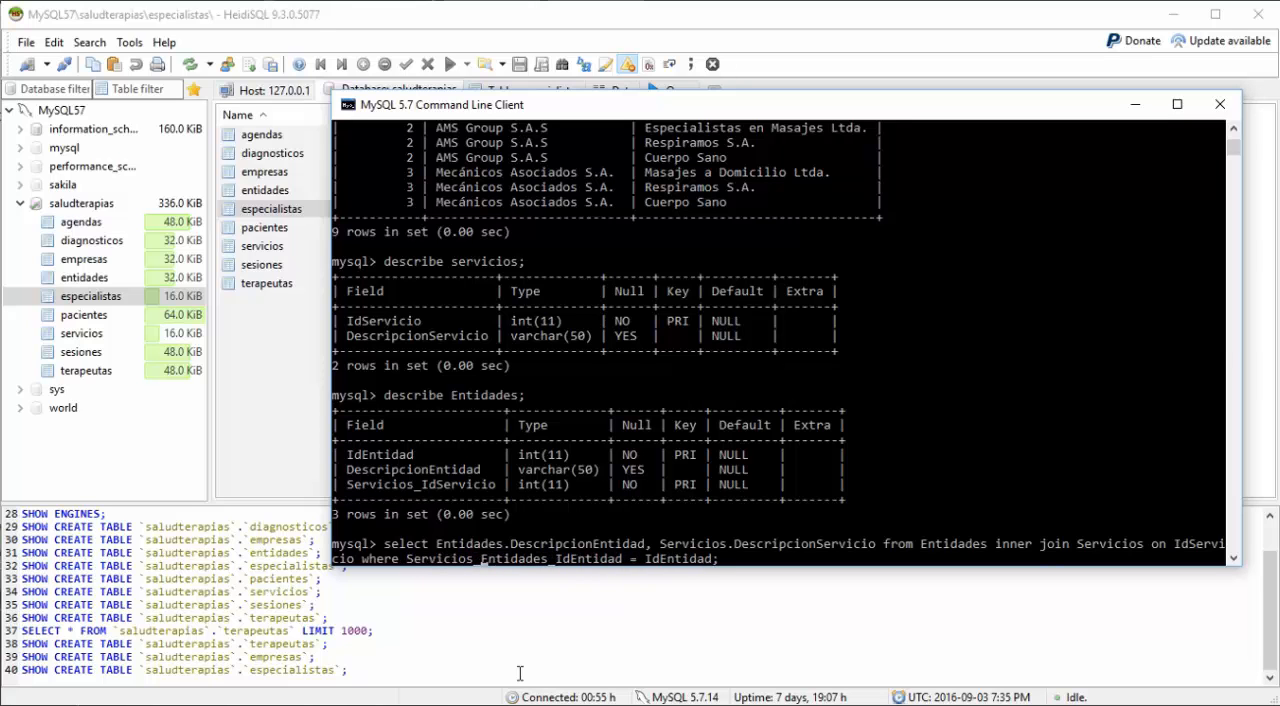
pyautogui.write('Id')
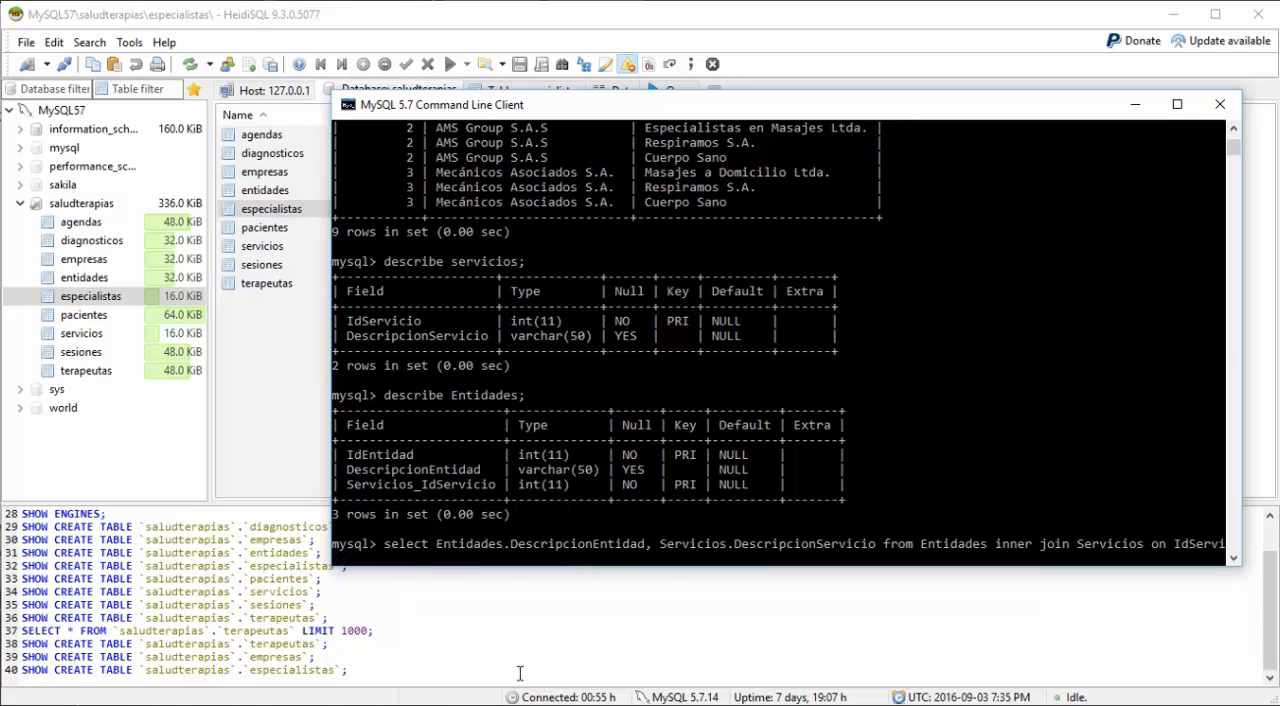
pyautogui.write('Servicio')
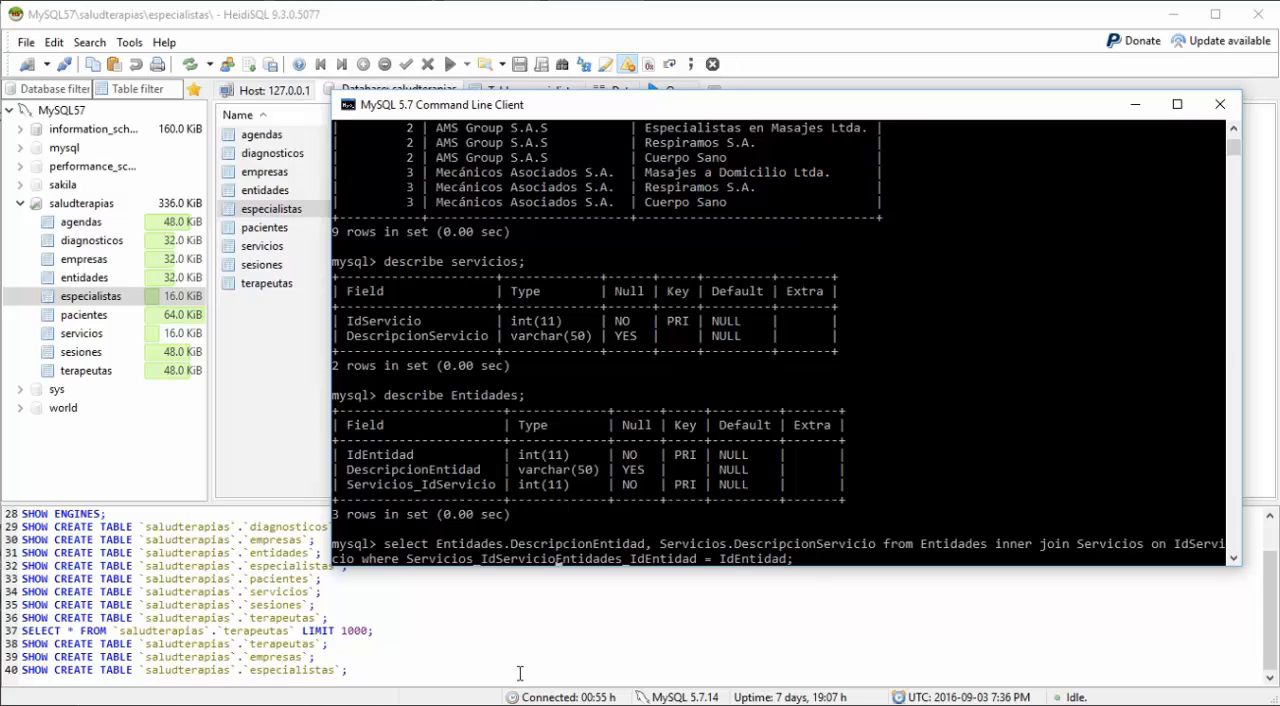
pyautogui.press('Delete')
pyautogui.press('Delete')
pyautogui.press('Delete')
pyautogui.press('Delete')
pyautogui.press('Delete')
pyautogui.press('Delete')
pyautogui.press('Delete')
pyautogui.press('Delete')
pyautogui.press('Delete')
pyautogui.press('Delete')
pyautogui.press('Delete')
pyautogui.press('Delete')
pyautogui.press('Delete')
pyautogui.press('Delete')
pyautogui.press('Delete')
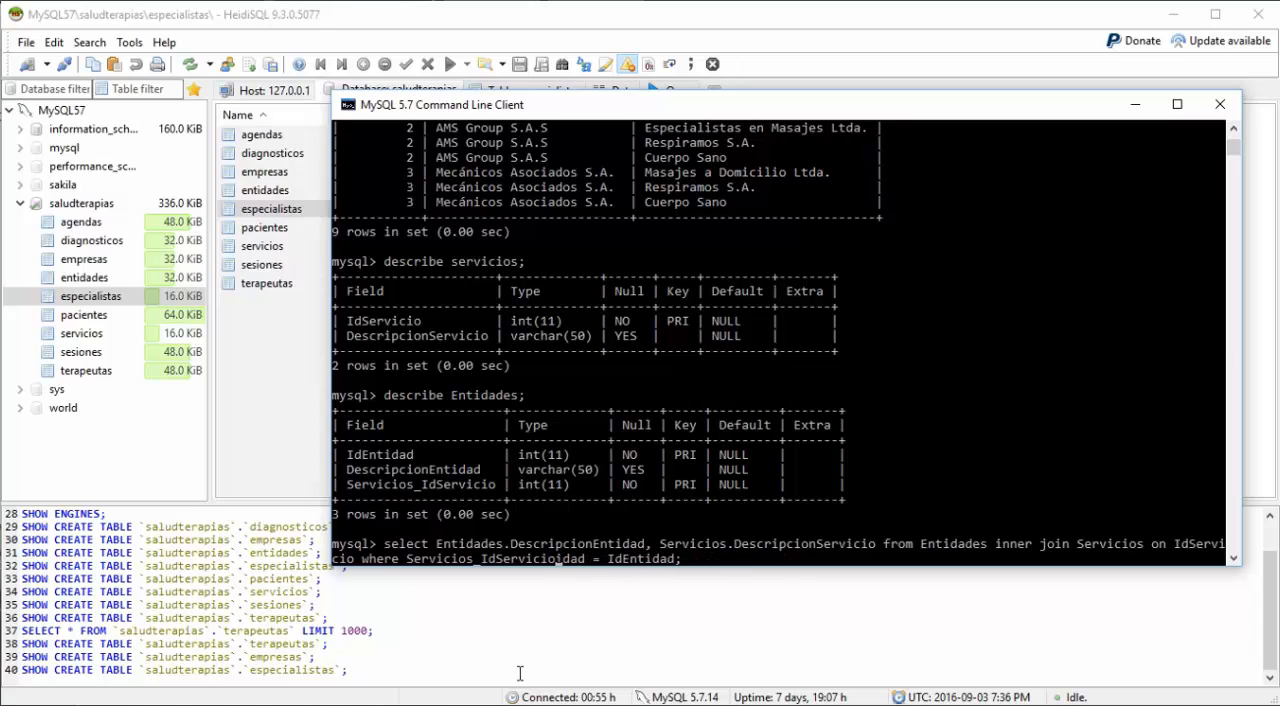
pyautogui.press('Delete')
pyautogui.press('Delete')
pyautogui.press('Delete')
pyautogui.press('Delete')
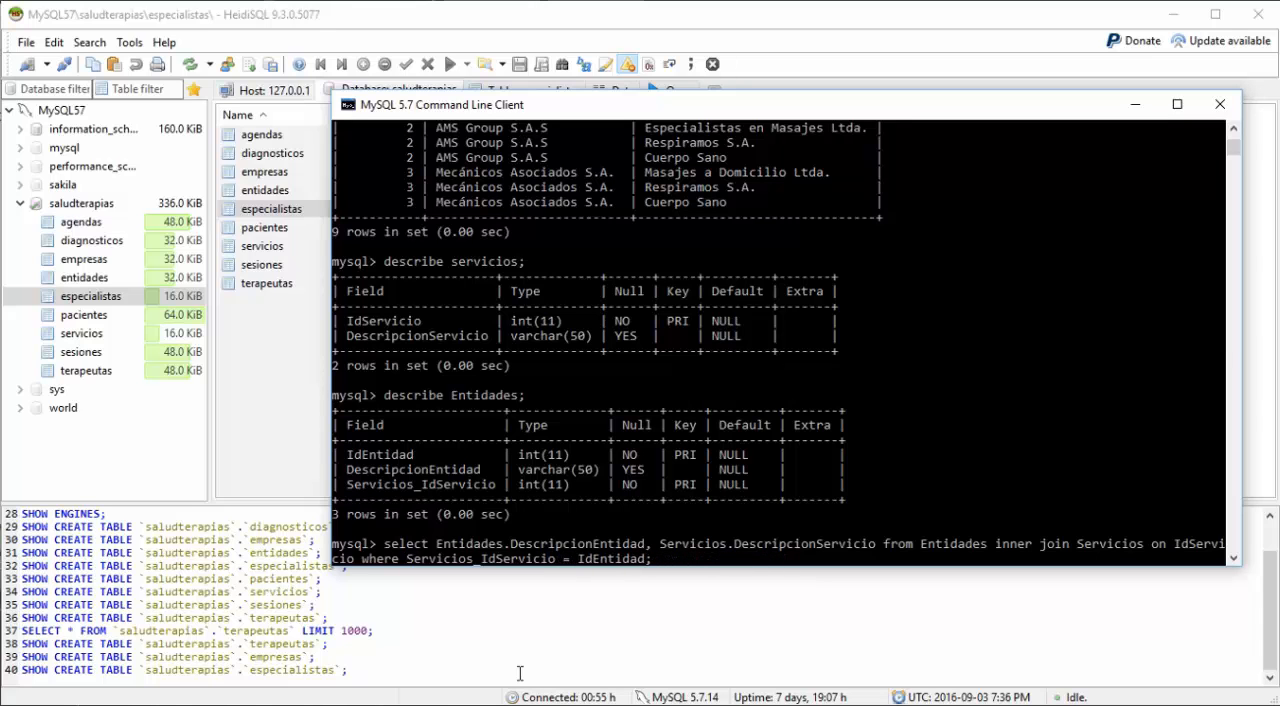
# Step: Change the field compared in the where condition to IdServicio and run the query
pyautogui.write('Servicio')
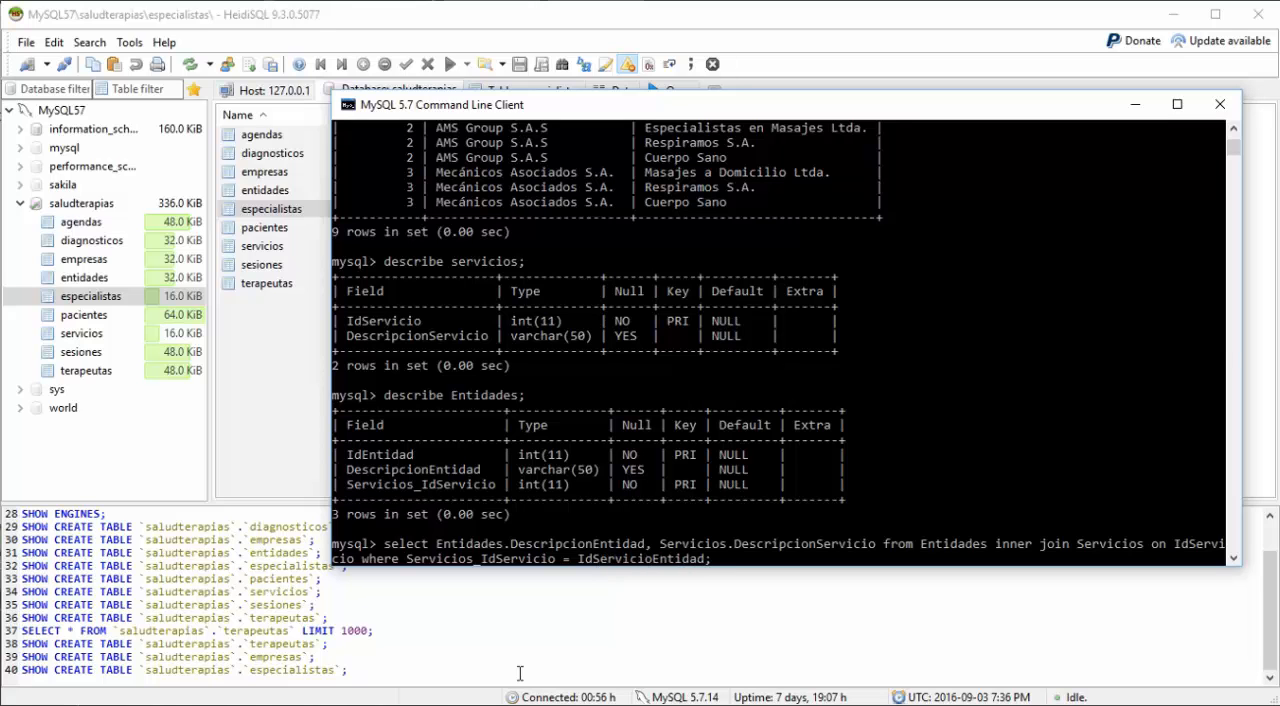
pyautogui.press('Delete')
pyautogui.press('Delete')
pyautogui.press('Delete')
pyautogui.press('Delete')
pyautogui.press('Delete')
pyautogui.press('Delete')
pyautogui.press('Delete')
pyautogui.press('Return')
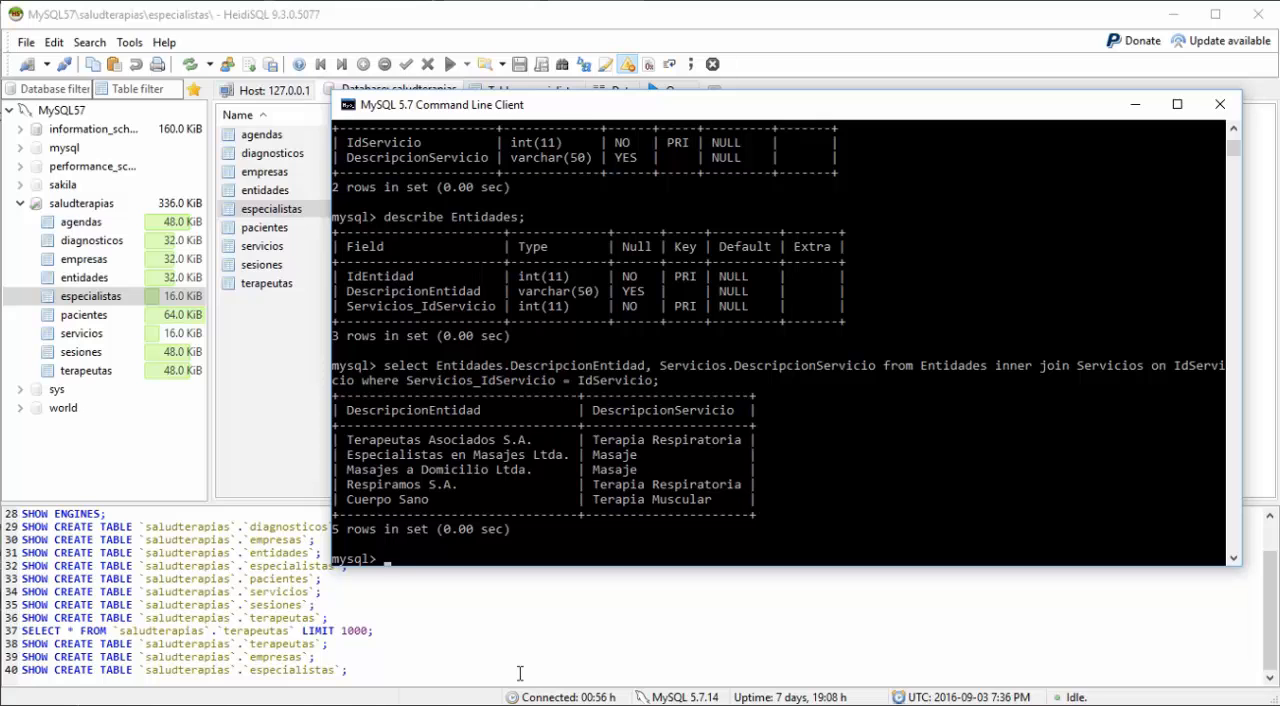
# Step: Describe the pacientes table to view its fields and keys
pyautogui.write('describe pacientes;')
pyautogui.press('Return')
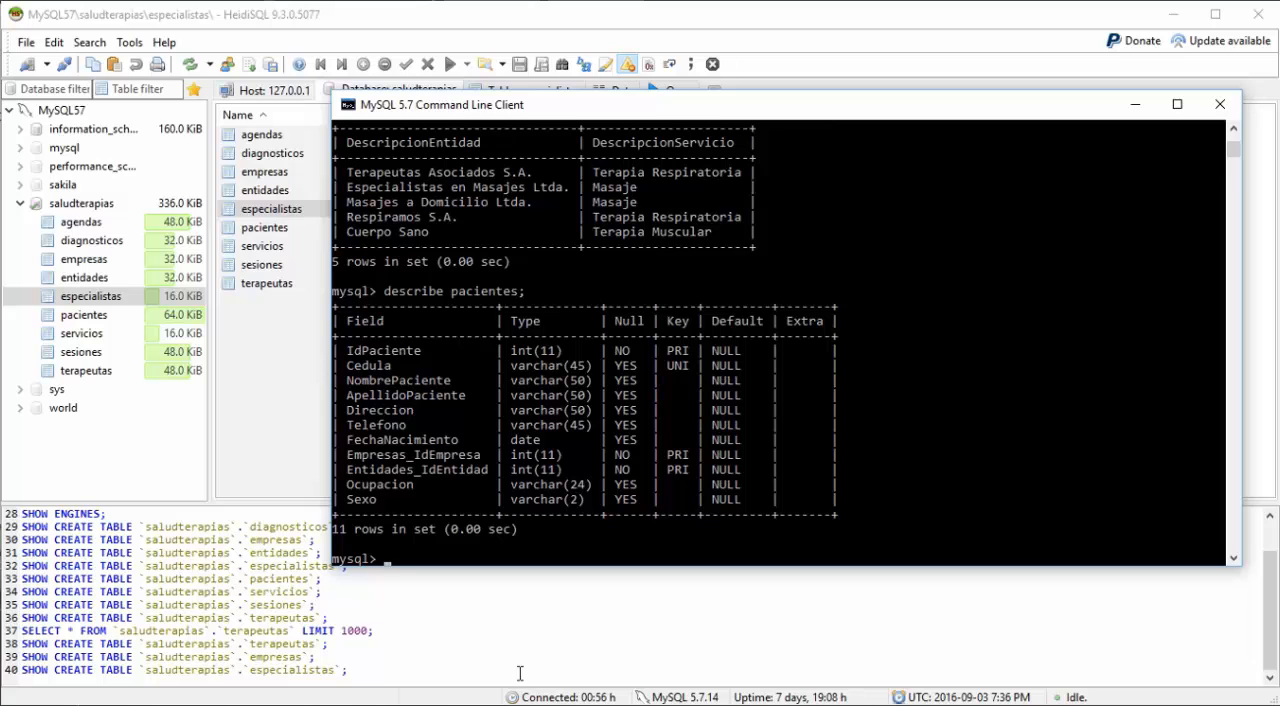
# Step: Start a new select query with the columns Pacientes.IdPaciente and Cedula
pyautogui.write('select Pacientes')
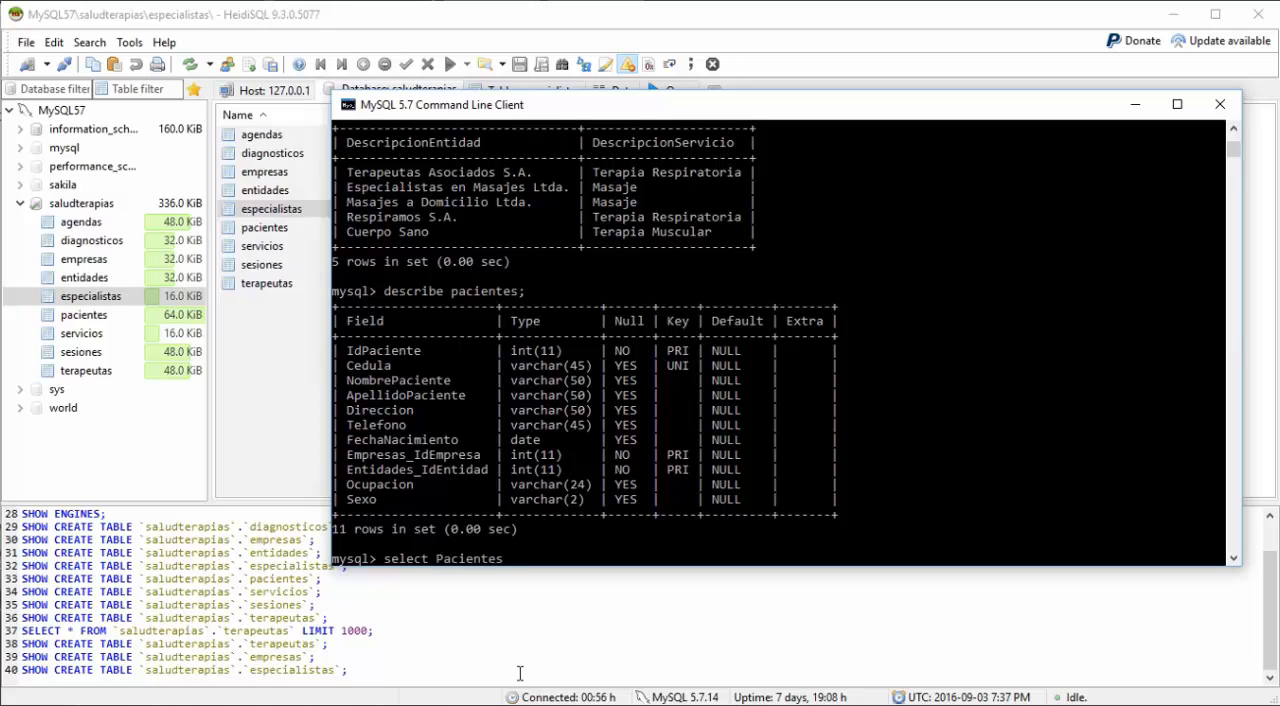
pyautogui.write('.IdPaciente, Cedula')
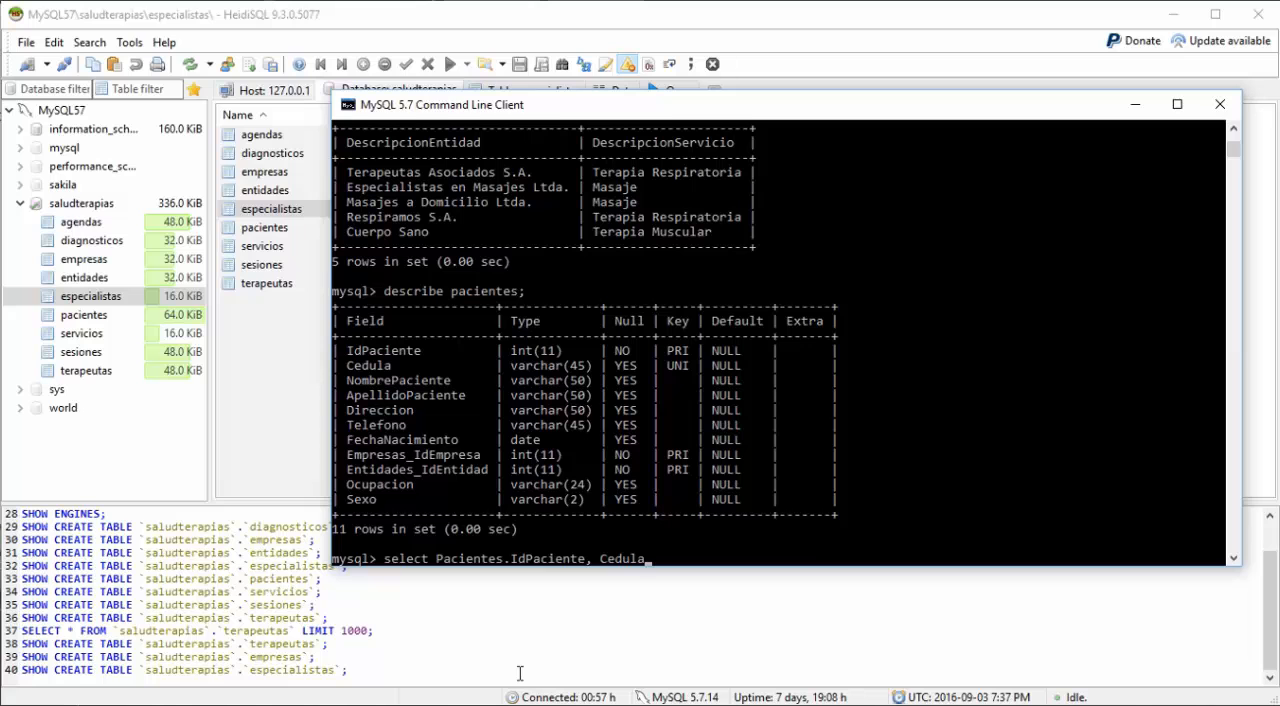
# Step: Prefix the Cedula column with the Pacientes table name
pyautogui.press('Left')
pyautogui.press('Left')
pyautogui.press('Left')
pyautogui.press('Left')
pyautogui.press('Left')
pyautogui.press('Left')
pyautogui.write('Pacientes.')
pyautogui.press('Right')
pyautogui.press('Right')
pyautogui.press('Right')
pyautogui.press('Right')
pyautogui.press('Right')
# Step: Add the columns Pacientes.Nombre and Pacientes.ApellidoPaciente to the select list
pyautogui.write(', P')
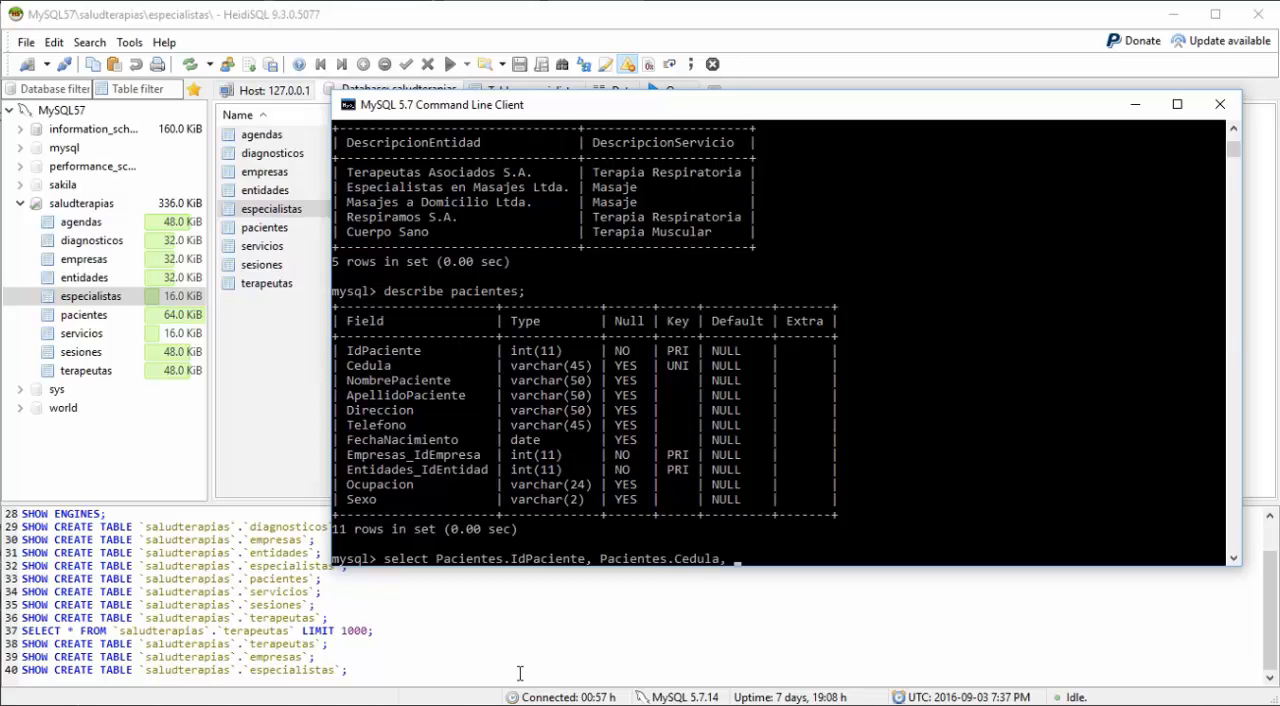
pyautogui.write('acientes.Nombre, Pacientes.')
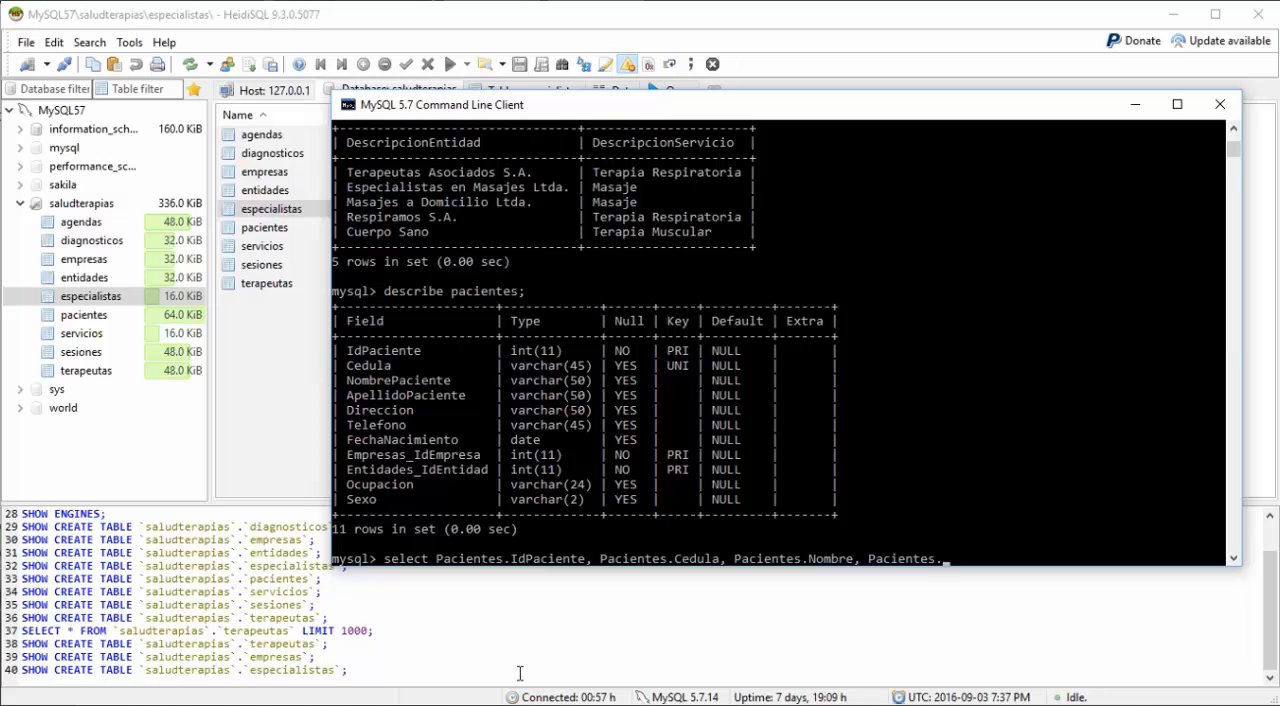
pyautogui.write('ApellidoPaciente')
# Step: Complete the Nombre column's field name as NombrePaciente
pyautogui.press('Left')
pyautogui.press('Left')
pyautogui.press('Left')
pyautogui.press('Left')
pyautogui.press('Left')
pyautogui.press('Left')
pyautogui.press('Left')
pyautogui.press('Left')
pyautogui.press('Left')
pyautogui.press('Left')
pyautogui.press('Left')
pyautogui.press('Left')
pyautogui.press('Left')
pyautogui.press('Left')
pyautogui.press('Left')
pyautogui.press('Left')
pyautogui.press('Left')
pyautogui.press('Left')
pyautogui.press('Left')
pyautogui.press('Left')
pyautogui.write('P')
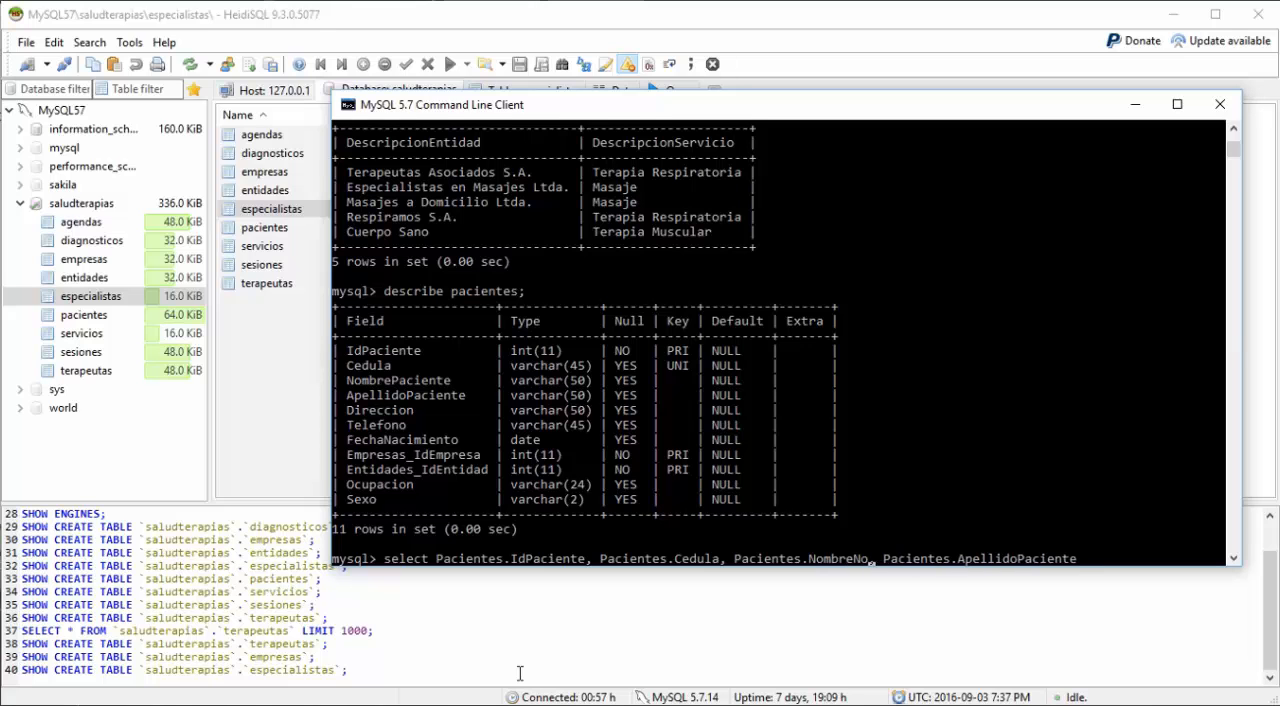
pyautogui.write('aciente')
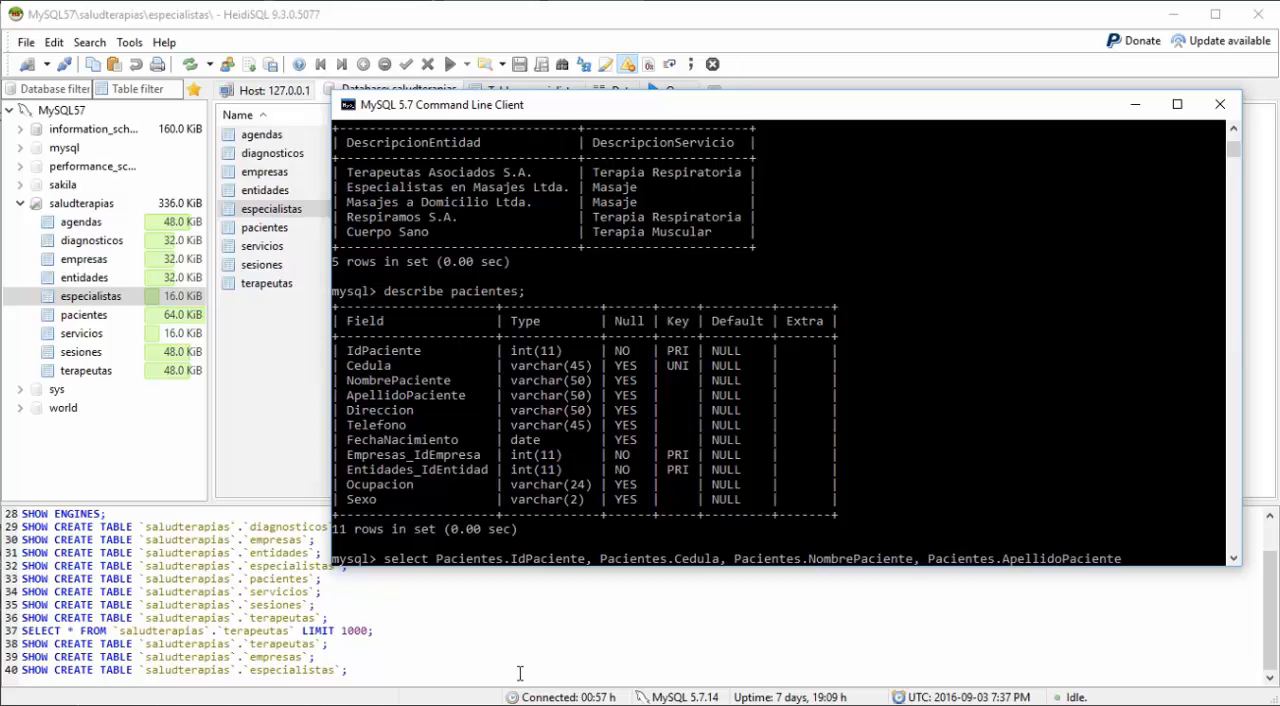
# Step: Add the column Empresa.DescripcionEmpresa after ApellidoPaciente in the select list
pyautogui.press('Right')
pyautogui.press('Right')
pyautogui.press('Right')
pyautogui.press('Right')
pyautogui.press('Right')
pyautogui.press('Right')
pyautogui.press('Right')
pyautogui.press('Right')
pyautogui.press('Right')
pyautogui.press('Right')
pyautogui.press('Right')
pyautogui.press('Right')
pyautogui.press('Right')
pyautogui.press('Right')
pyautogui.press('Right')
pyautogui.press('Right')
pyautogui.press('Right')
pyautogui.press('Right')
pyautogui.press('Right')
pyautogui.press('Right')
pyautogui.write('Empresa.Desc')
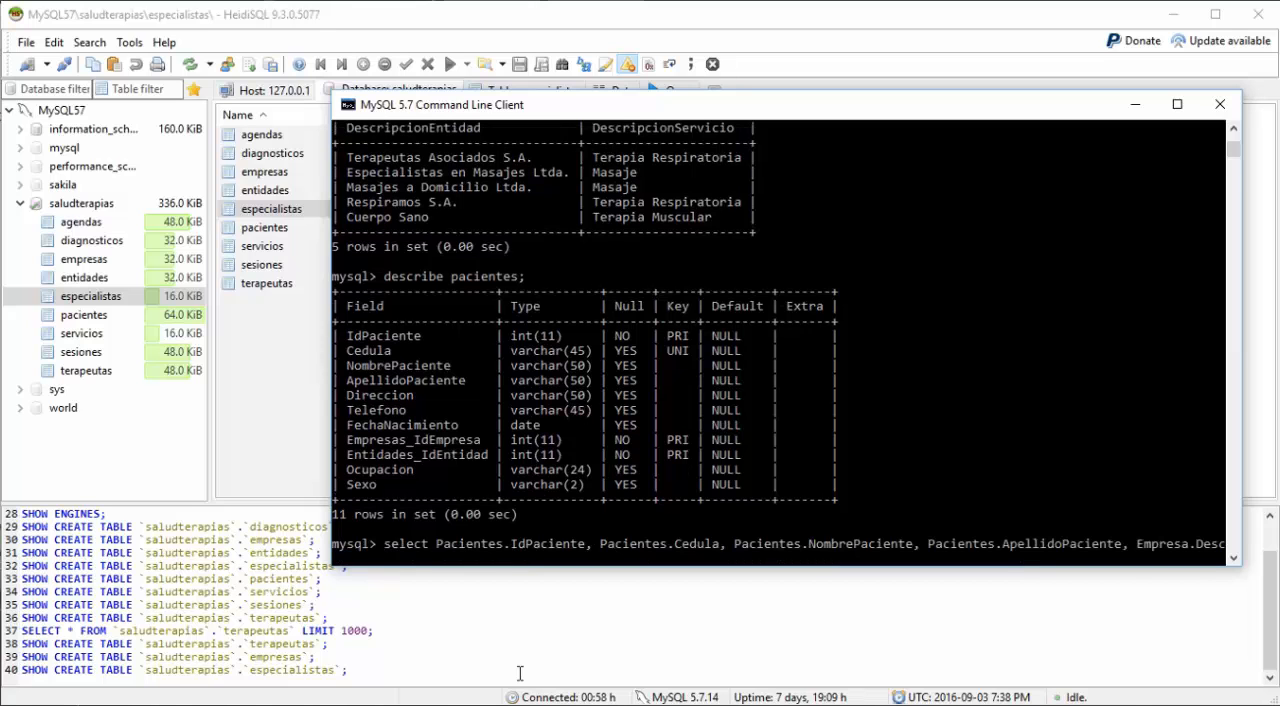
pyautogui.write('ripcionEmpresa, Entidad')
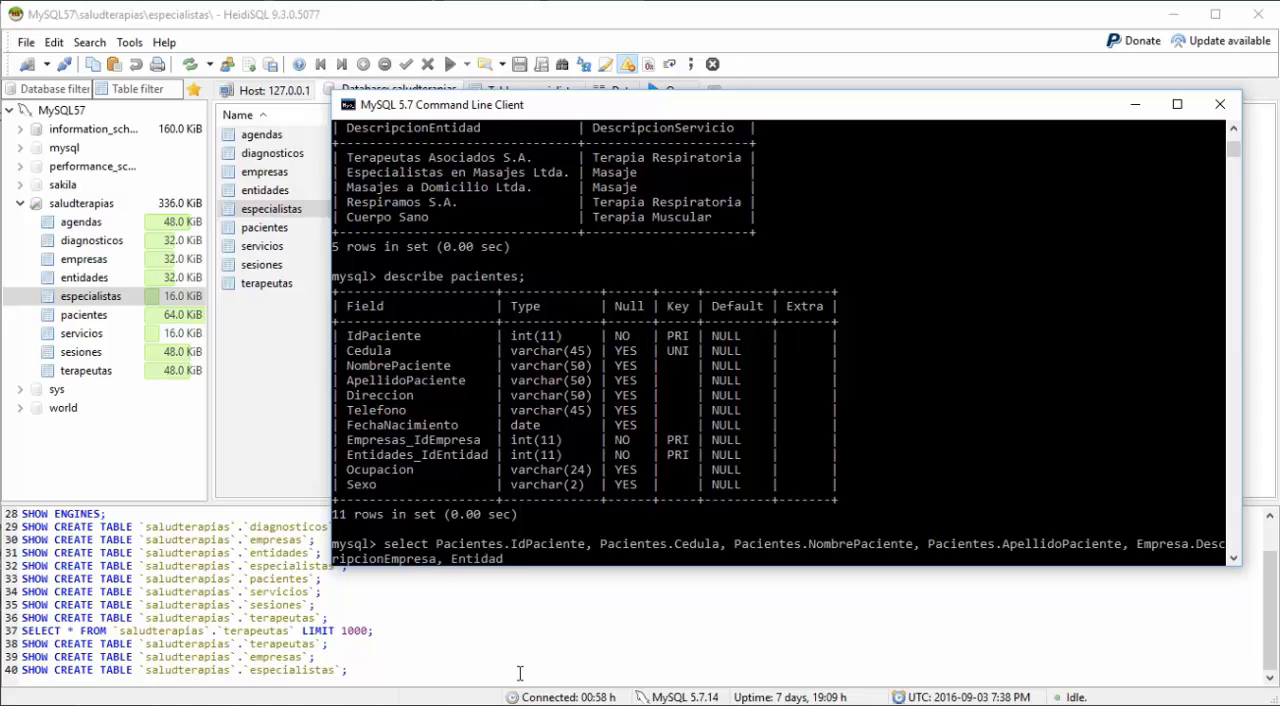
pyautogui.write('.Descripcion I')
# Step: Add Entidad.DescripcionEntidad as the last column of the select list
pyautogui.press('Left')
pyautogui.press('BackSpace')
pyautogui.press('Delete')
pyautogui.write('Entida')
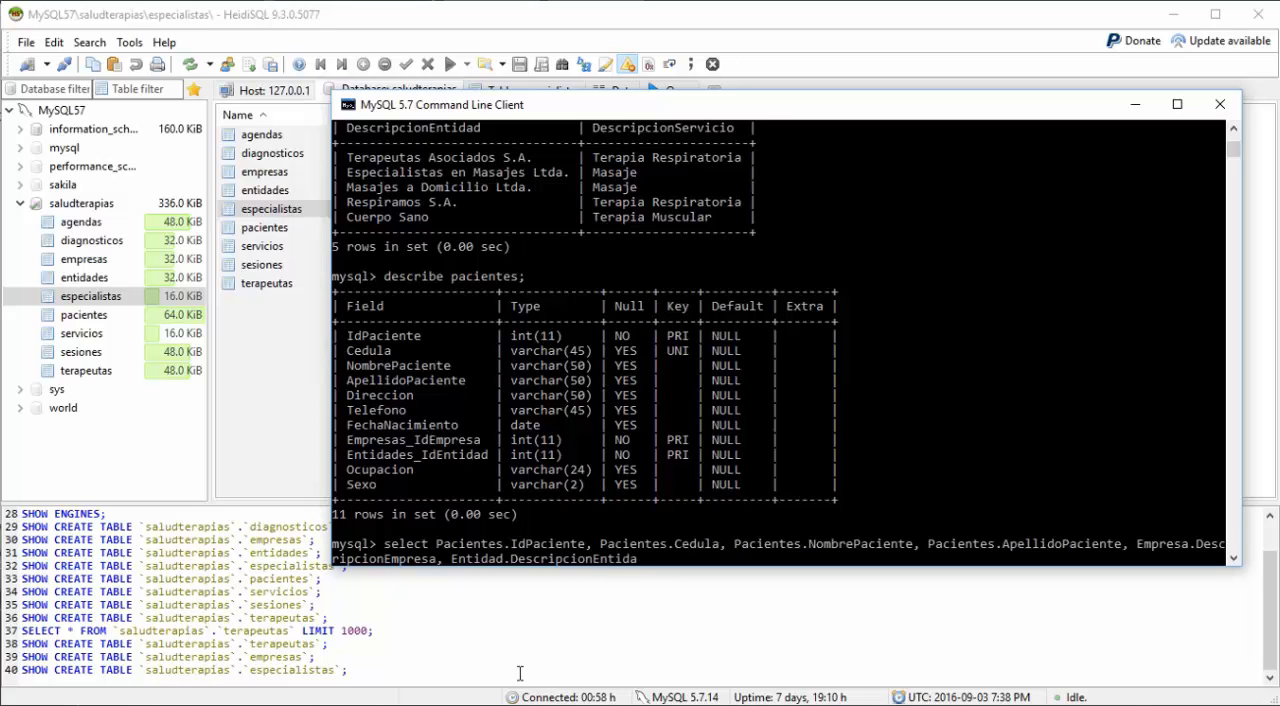
pyautogui.write('d from Pacientes where')
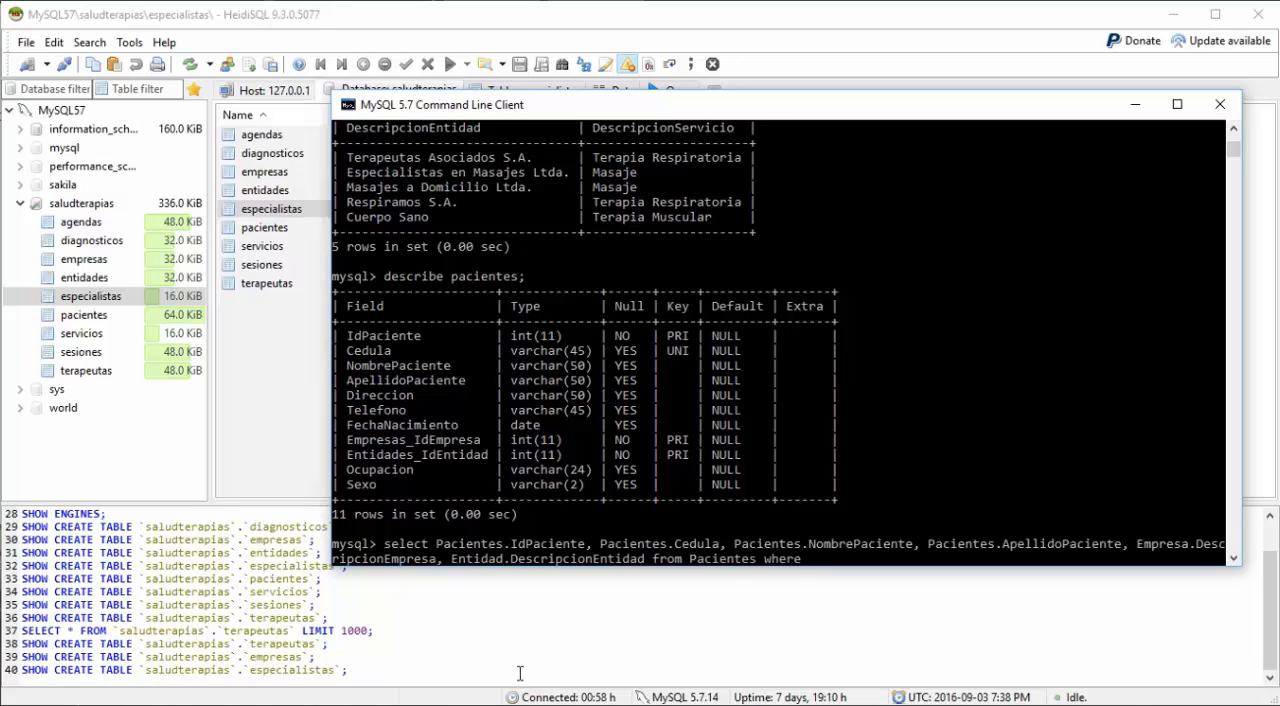
# Step: Replace the where keyword after Pacientes with "inner join Empresa"
pyautogui.press('BackSpace')
pyautogui.press('BackSpace')
pyautogui.press('BackSpace')
pyautogui.press('BackSpace')
pyautogui.press('BackSpace')
pyautogui.write('inner join')
pyautogui.write('Empresa')
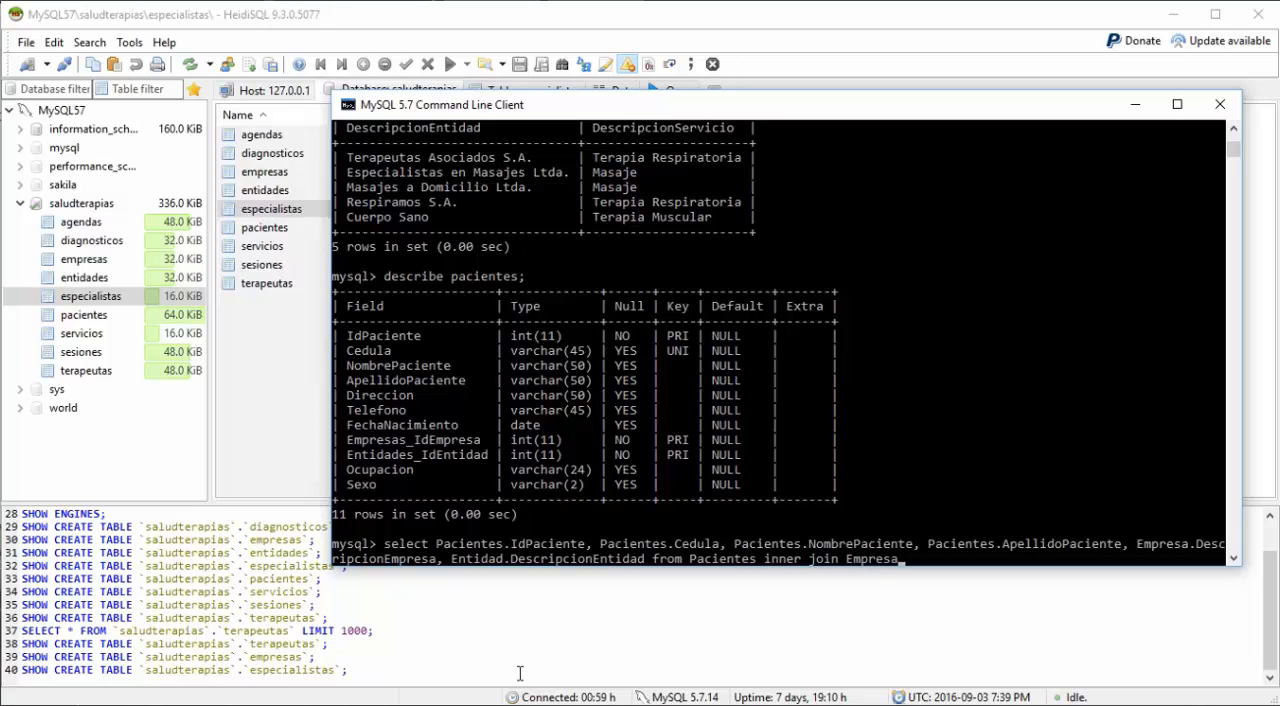
pyautogui.write(' on')
# Step: Start the on clause of the first join and correct its table name to Empresas
pyautogui.write('E')
pyautogui.press('Left')
pyautogui.write('s')
pyautogui.press('Right')
pyautogui.press('Right')
pyautogui.press('Right')
# Step: Complete the Empresas join condition as Empresas_IdEmpresa = IdEmpresa
pyautogui.write('mpresas_IdEmpresa')
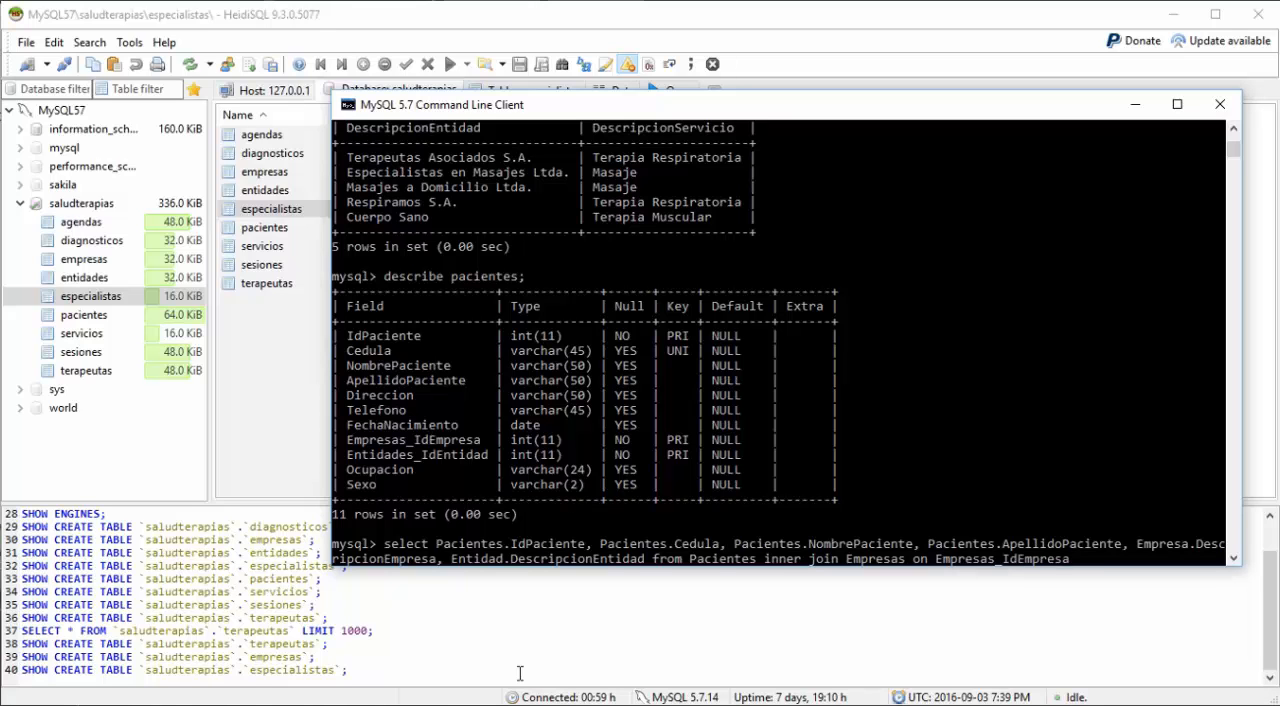
pyautogui.write(' = IdEmpresa inner join')
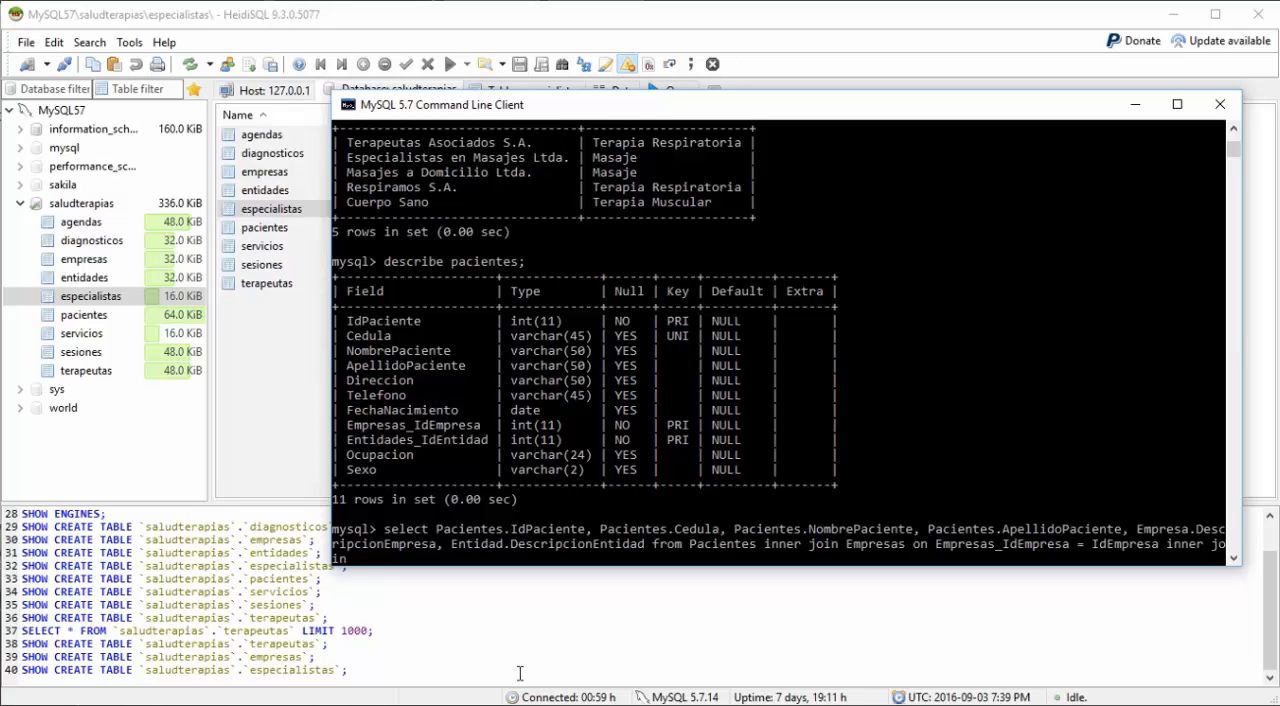
pyautogui.write(' Entidades on Entidades')
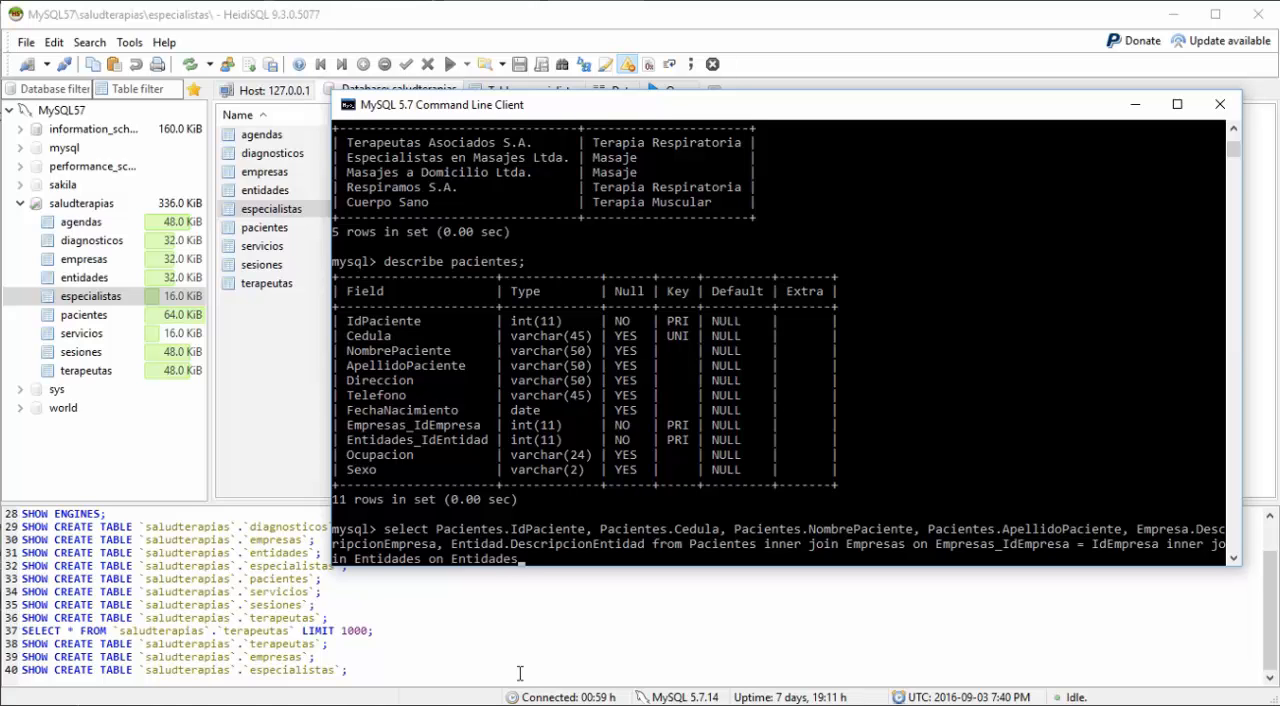
pyautogui.write(':')
pyautogui.write('Id')
pyautogui.write('Entidad')
# Step: Complete the Entidades join condition as Entidades_IdEntidad = IdEntidad and run the query
pyautogui.write('=')
pyautogui.write(' IdE')
pyautogui.write('ntidad')
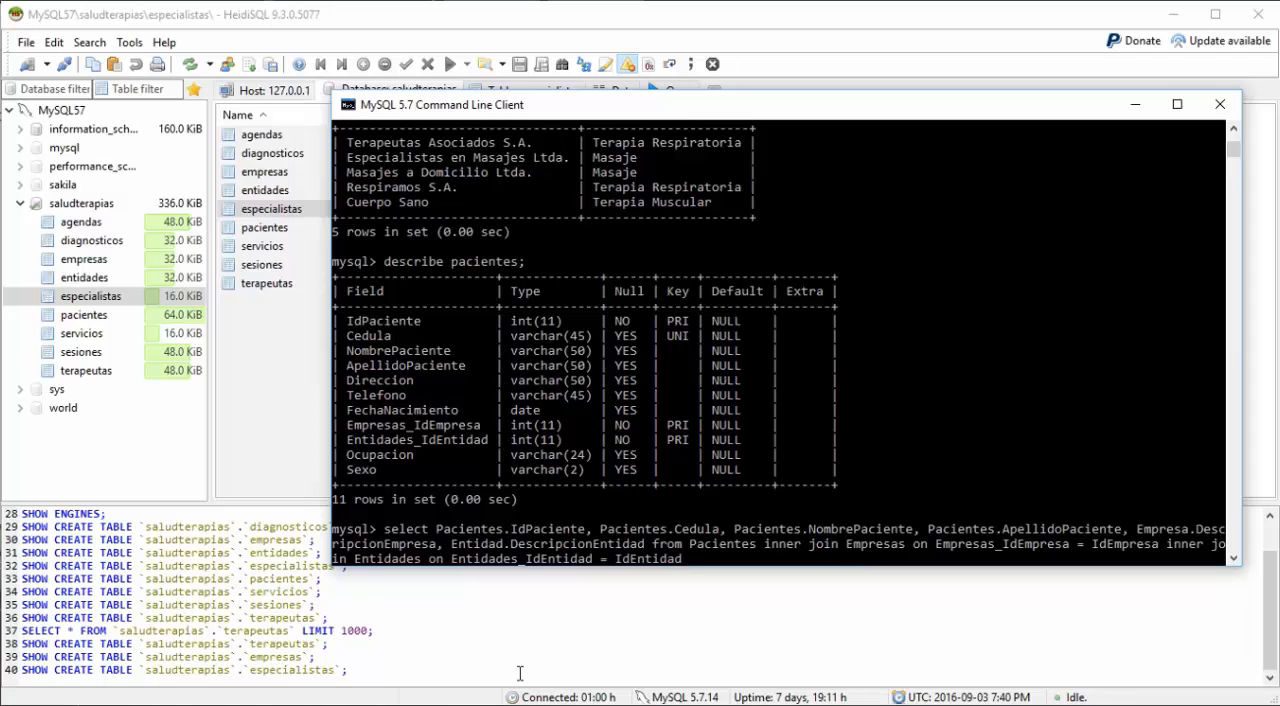
pyautogui.write(';')
pyautogui.press('Return')
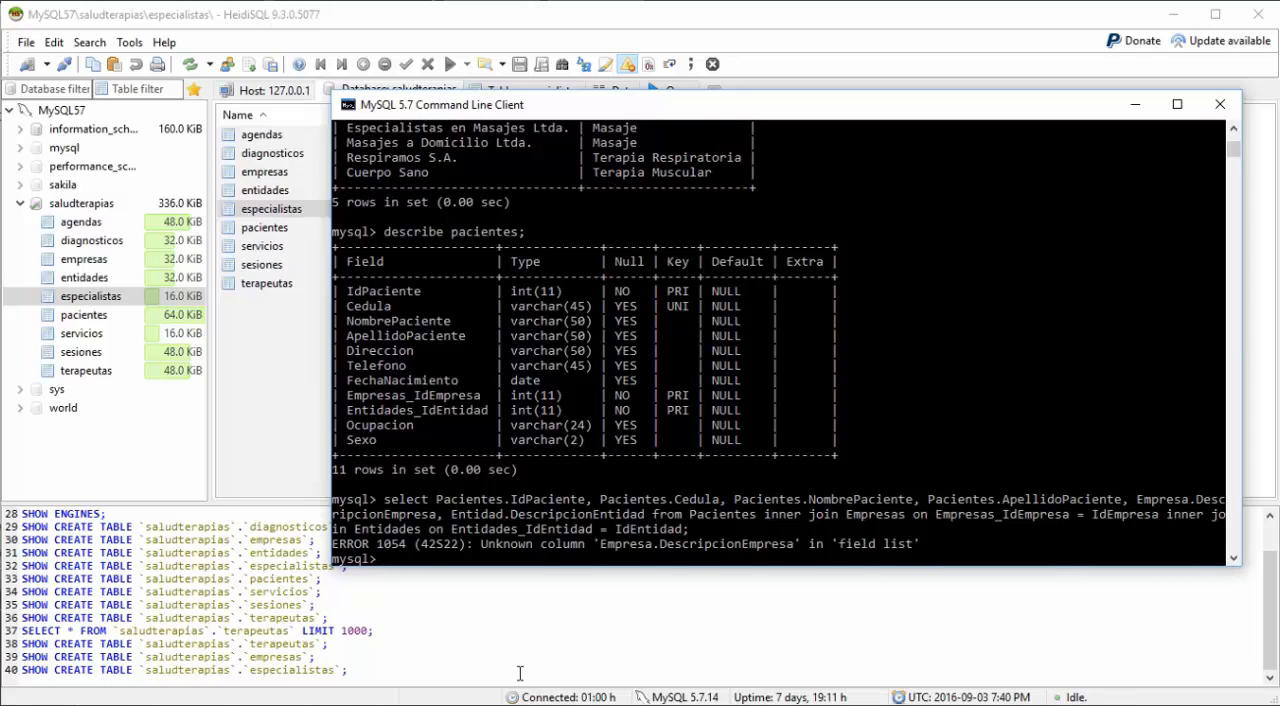
# Step: Recall the last query and correct the DescripcionEmpresa column's table prefix to Empresas
pyautogui.press('Up')
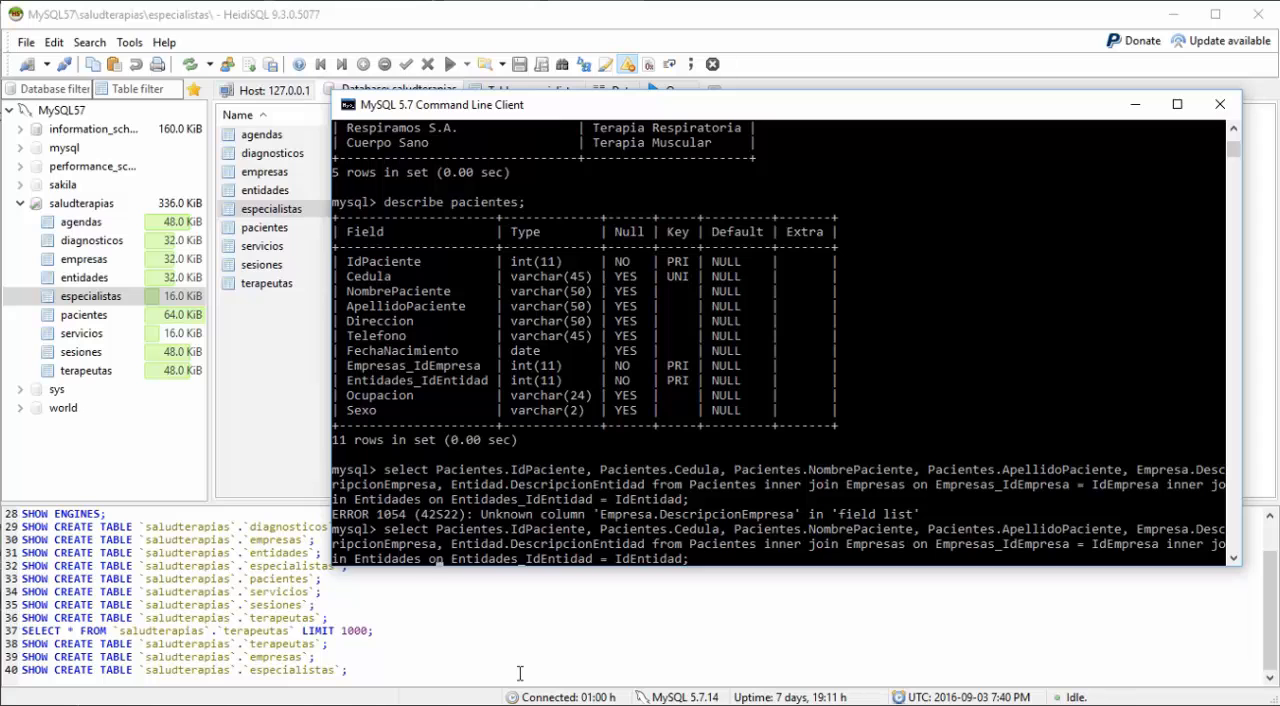
pyautogui.press('Left')
pyautogui.press('Left')
pyautogui.press('Left')
pyautogui.press('Left')
pyautogui.press('Left')
pyautogui.press('Left')
pyautogui.press('Left')
pyautogui.press('Left')
pyautogui.press('Left')
pyautogui.press('Left')
pyautogui.press('Left')
pyautogui.press('Left')
pyautogui.press('Left')
pyautogui.press('Left')
pyautogui.press('Left')
pyautogui.press('Left')
pyautogui.press('Left')
pyautogui.press('Left')
pyautogui.press('Left')
pyautogui.press('Left')
pyautogui.press('Left')
pyautogui.press('Left')
pyautogui.press('Left')
pyautogui.press('Left')
pyautogui.press('Left')
pyautogui.press('Left')
pyautogui.press('Left')
pyautogui.press('Left')
pyautogui.press('Left')
pyautogui.press('Left')
pyautogui.press('Left')
pyautogui.press('Left')
pyautogui.press('Left')
pyautogui.press('Left')
pyautogui.press('Left')
pyautogui.press('Left')
pyautogui.press('Left')
pyautogui.press('Left')
pyautogui.press('Left')
pyautogui.press('Left')
pyautogui.press('Left')
pyautogui.press('Left')
pyautogui.press('Left')
pyautogui.press('Left')
pyautogui.press('Left')
pyautogui.press('Left')
pyautogui.press('Left')
pyautogui.press('Left')
pyautogui.press('Left')
pyautogui.press('Left')
pyautogui.press('Left')
pyautogui.press('Left')
pyautogui.press('Left')
pyautogui.press('Left')
pyautogui.press('Left')
pyautogui.press('Left')
pyautogui.press('Left')
pyautogui.press('Left')
pyautogui.press('Left')
pyautogui.write('s')
pyautogui.press('Right')
pyautogui.press('Right')
pyautogui.press('Right')
pyautogui.press('Right')
pyautogui.press('Right')
pyautogui.press('Right')
pyautogui.press('Right')
pyautogui.press('Right')
pyautogui.press('Right')
pyautogui.press('Right')
pyautogui.press('Right')
pyautogui.press('Right')
pyautogui.press('Right')
pyautogui.press('Right')
pyautogui.press('Right')
pyautogui.press('Right')
pyautogui.press('Right')
pyautogui.press('Right')
pyautogui.press('Right')
pyautogui.press('Right')
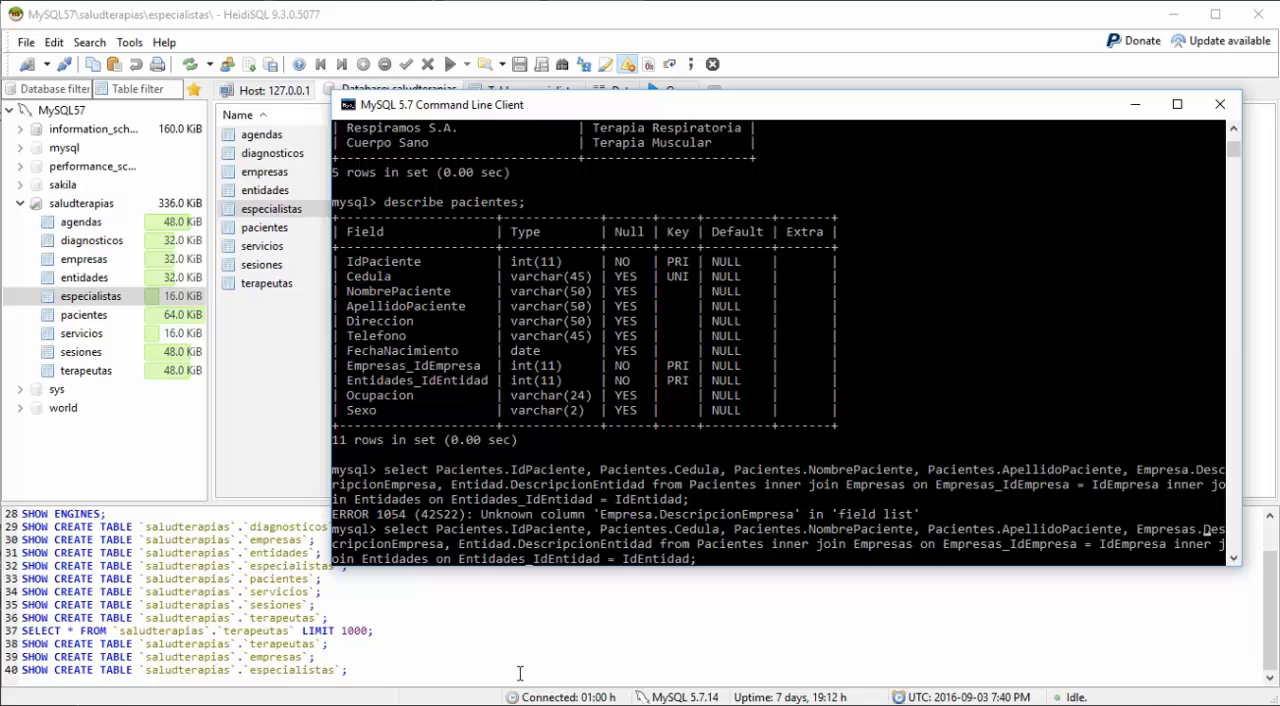
# Step: Correct the DescripcionEntidad column's table prefix to Entidades and run the query again
pyautogui.press('Right')
pyautogui.press('Right')
pyautogui.press('Right')
pyautogui.press('Right')
pyautogui.press('Right')
pyautogui.press('Right')
pyautogui.write('es')
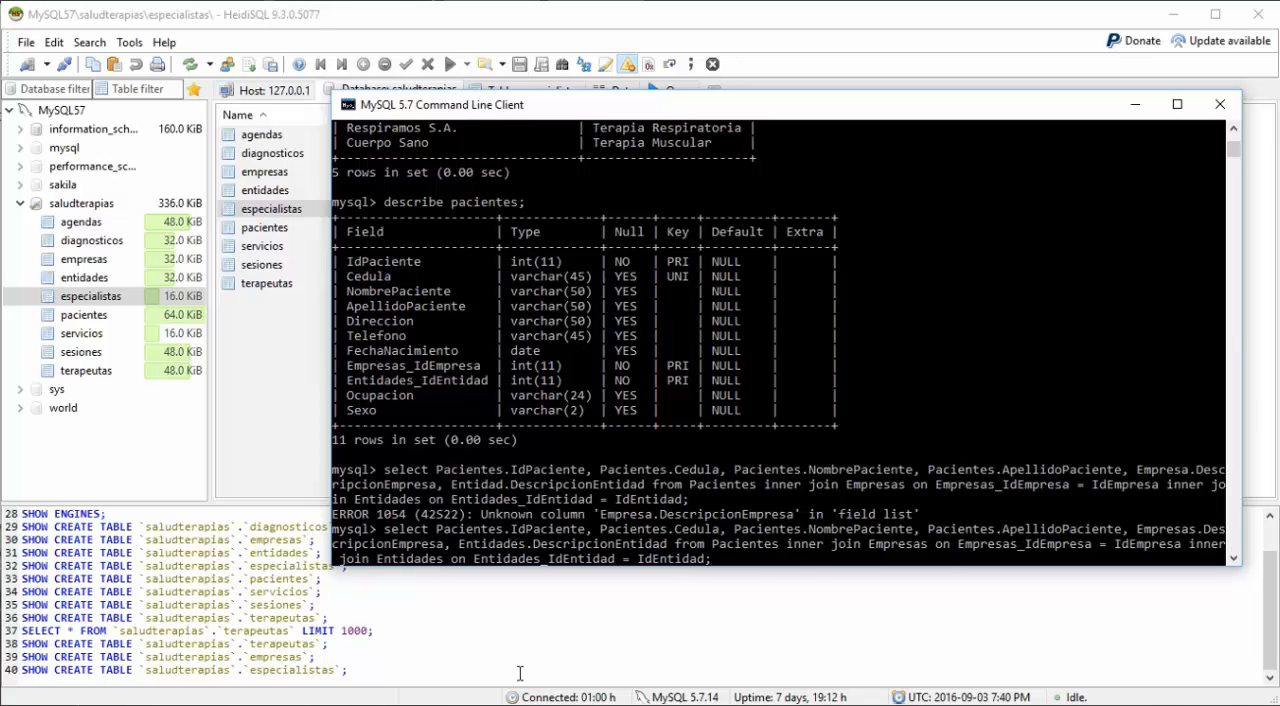
pyautogui.press('Return')
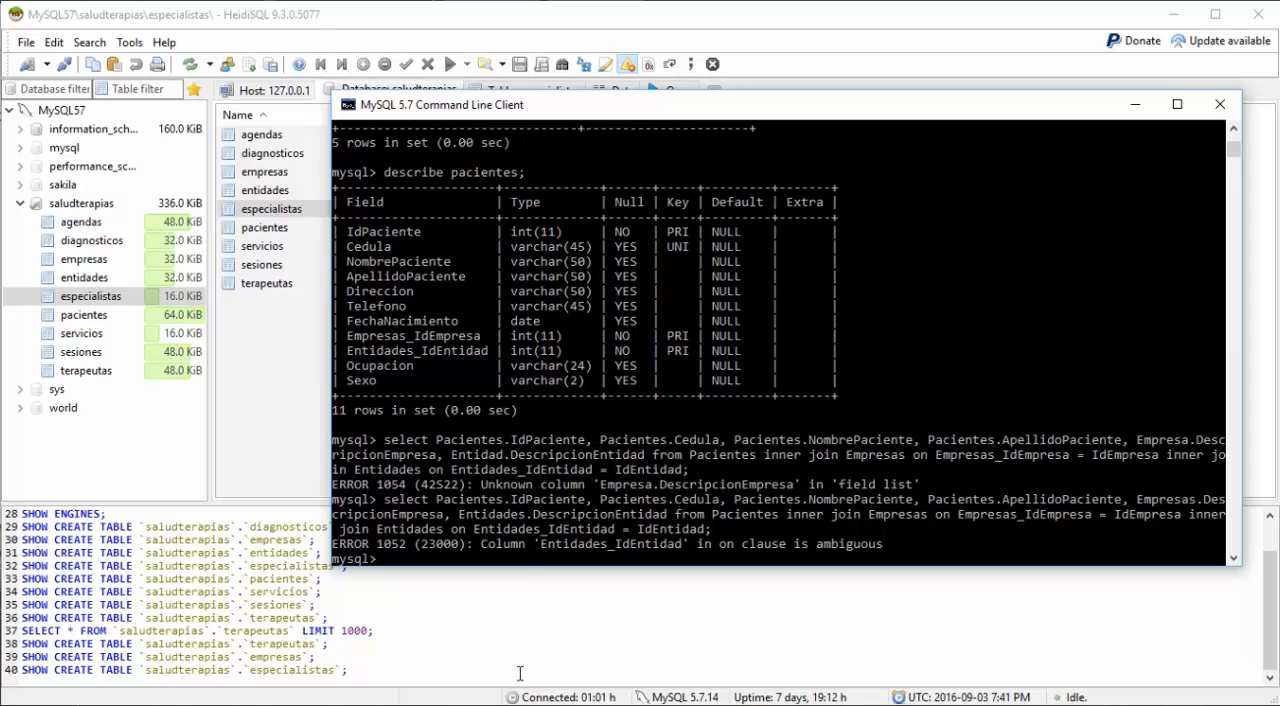
# Step: Recall the query and qualify Entidades_IdEntidad in the second join condition with the prefix "Pacientes."
pyautogui.press('Up')
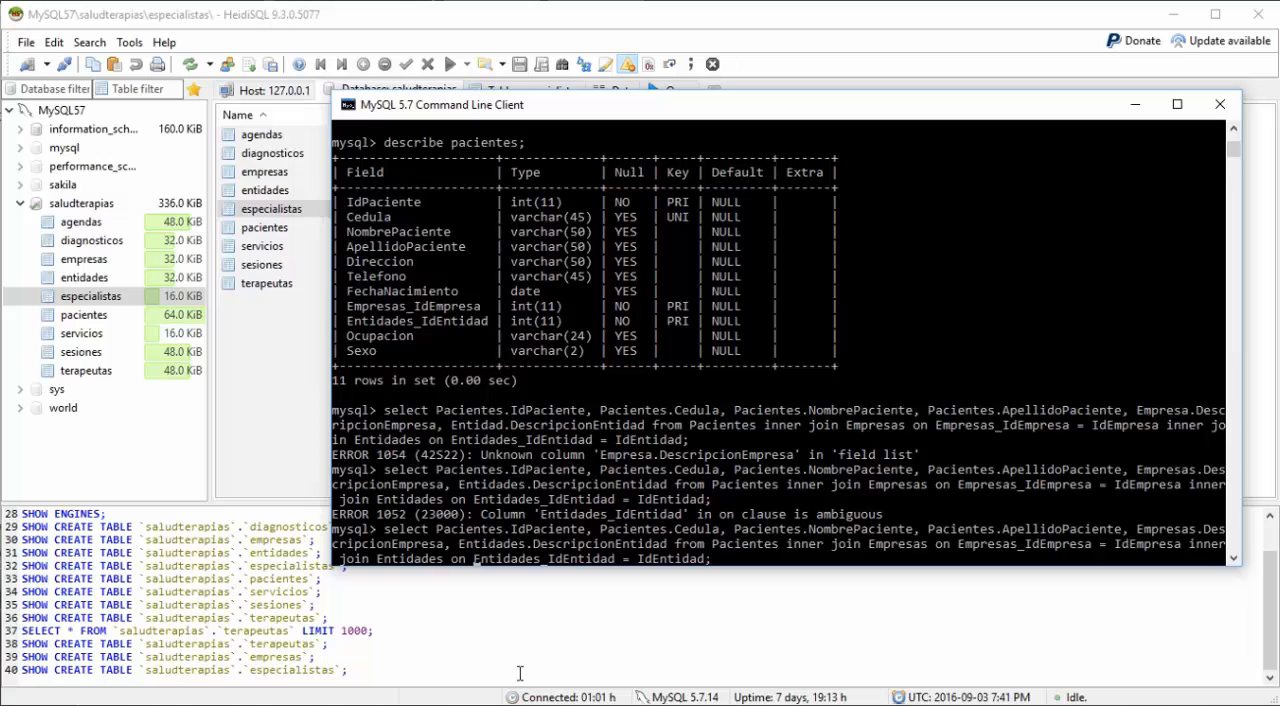
pyautogui.press('Left')
pyautogui.press('Left')
pyautogui.press('Left')
pyautogui.press('Left')
pyautogui.press('Left')
pyautogui.press('Left')
pyautogui.press('Left')
pyautogui.press('Left')
pyautogui.press('Left')
pyautogui.press('Left')
pyautogui.press('Left')
pyautogui.press('Left')
pyautogui.press('Left')
pyautogui.press('Left')
pyautogui.press('Left')
pyautogui.press('Left')
pyautogui.press('Left')
pyautogui.press('Left')
pyautogui.press('Left')
pyautogui.press('Left')
pyautogui.write('Paciente')
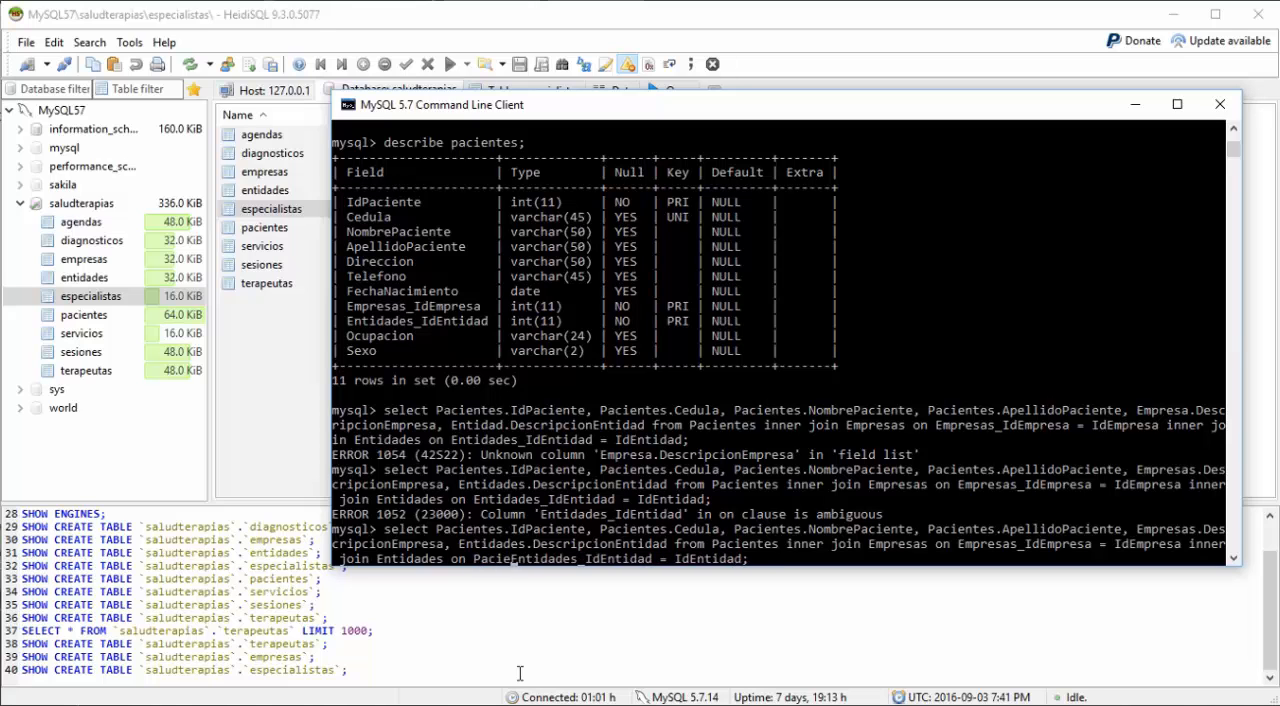
pyautogui.write('s.')
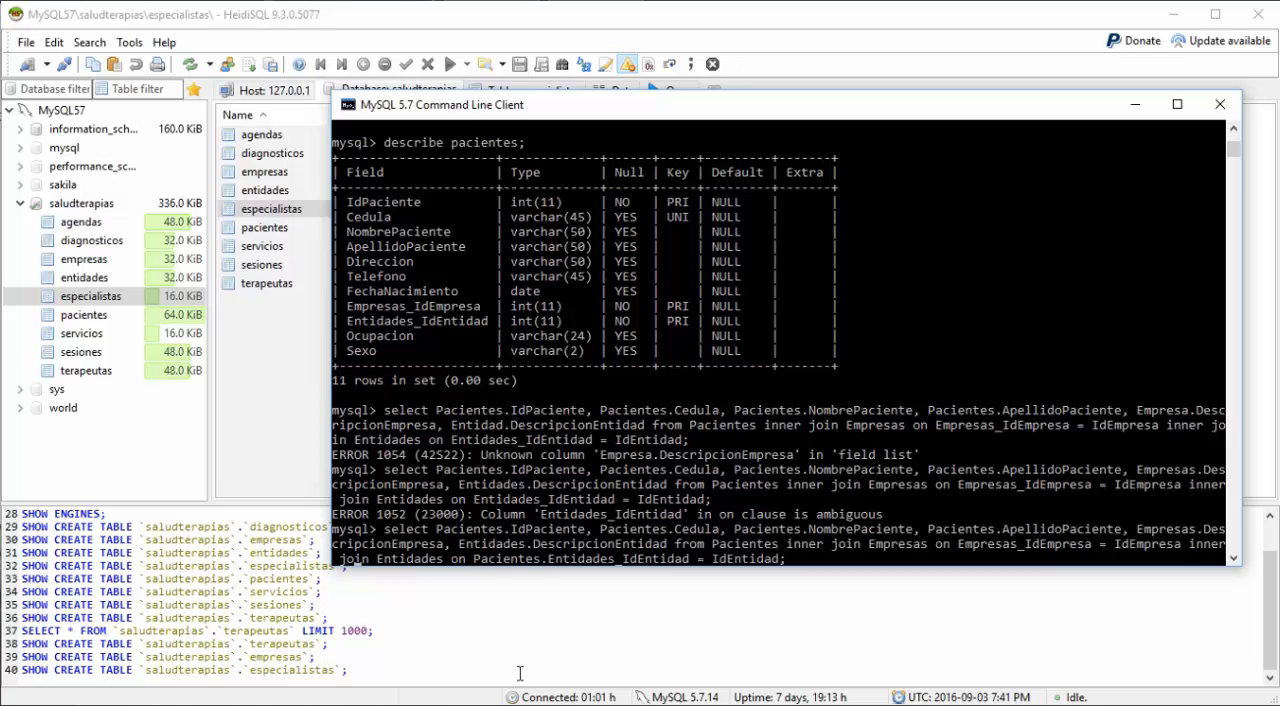
# Step: Qualify Empresas_IdEmpresa in the first join condition with the prefix "Pacientes." and run the query
pyautogui.press('Left')
pyautogui.press('Left')
pyautogui.press('Left')
pyautogui.press('Left')
pyautogui.press('Left')
pyautogui.press('Left')
pyautogui.press('Left')
pyautogui.press('Left')
pyautogui.press('Left')
pyautogui.press('Left')
pyautogui.press('Left')
pyautogui.press('Left')
pyautogui.press('Left')
pyautogui.press('Left')
pyautogui.press('Left')
pyautogui.press('Left')
pyautogui.press('Left')
pyautogui.press('Left')
pyautogui.press('Left')
pyautogui.press('Left')
pyautogui.write('Pacien')
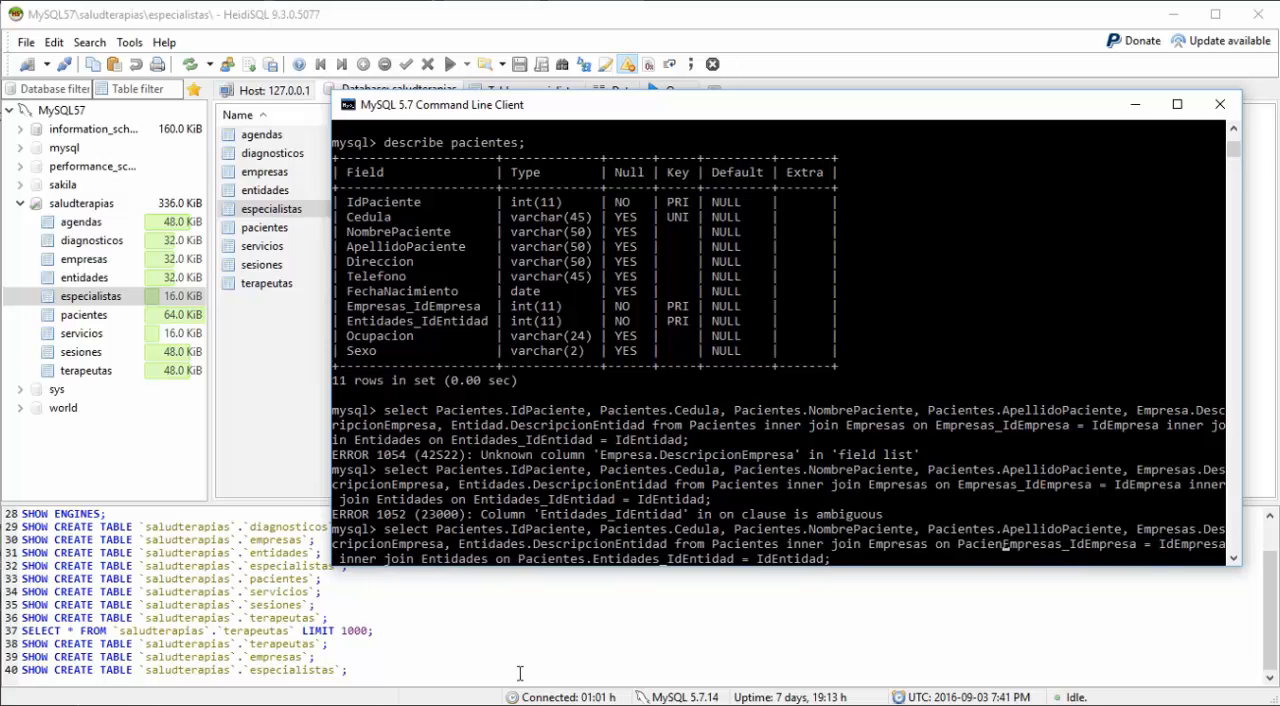
pyautogui.write('tes.')
pyautogui.press('Return')
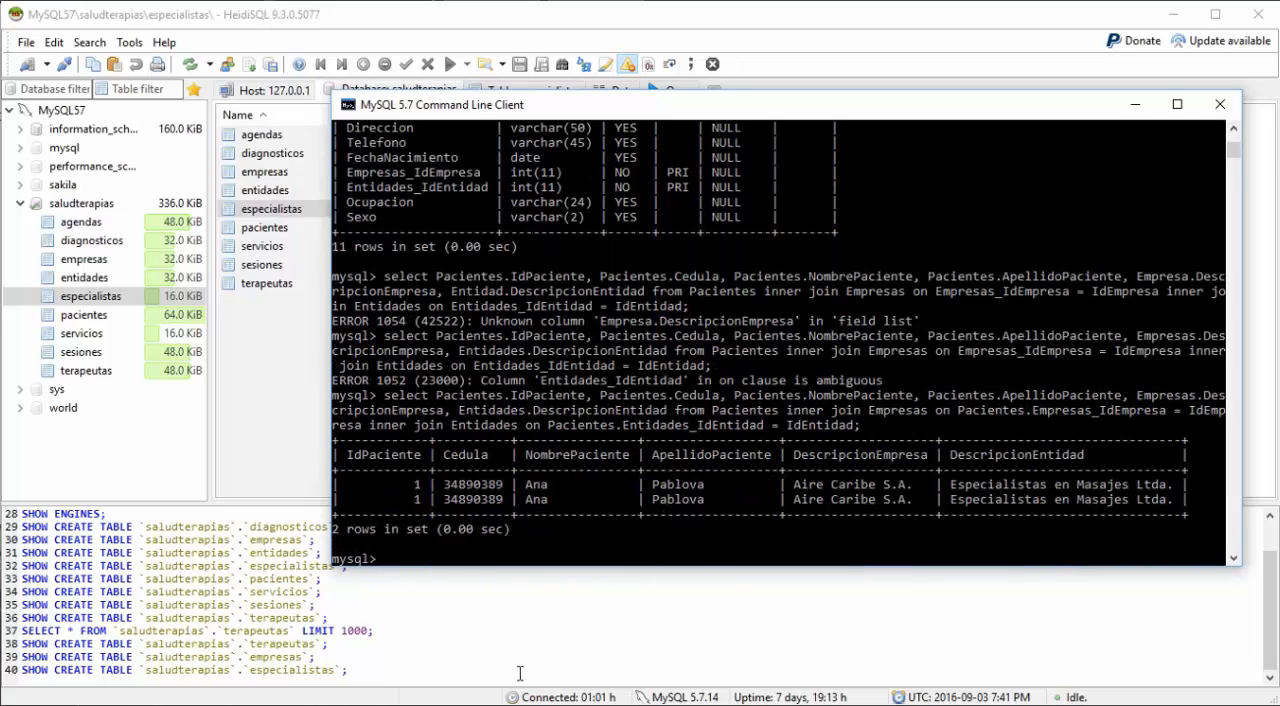